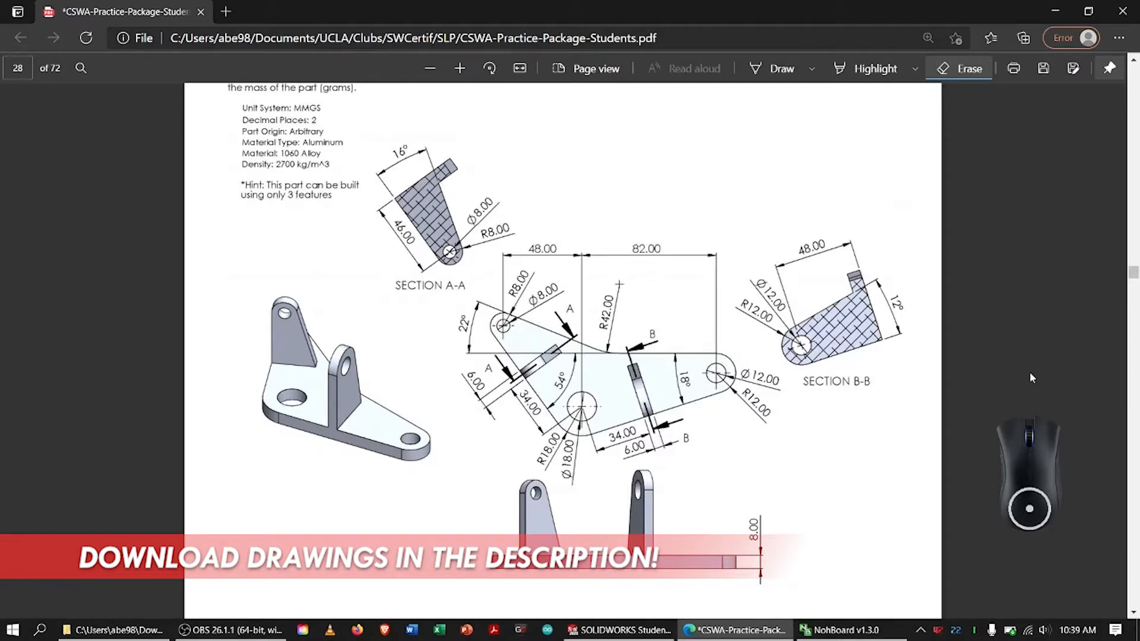
Examine the Section D – Problem 4 instructions, unit and material specifications, and the dimensioned bracket drawing on page 28
{"action": "left_click", "coordinate": [1138, 59]}
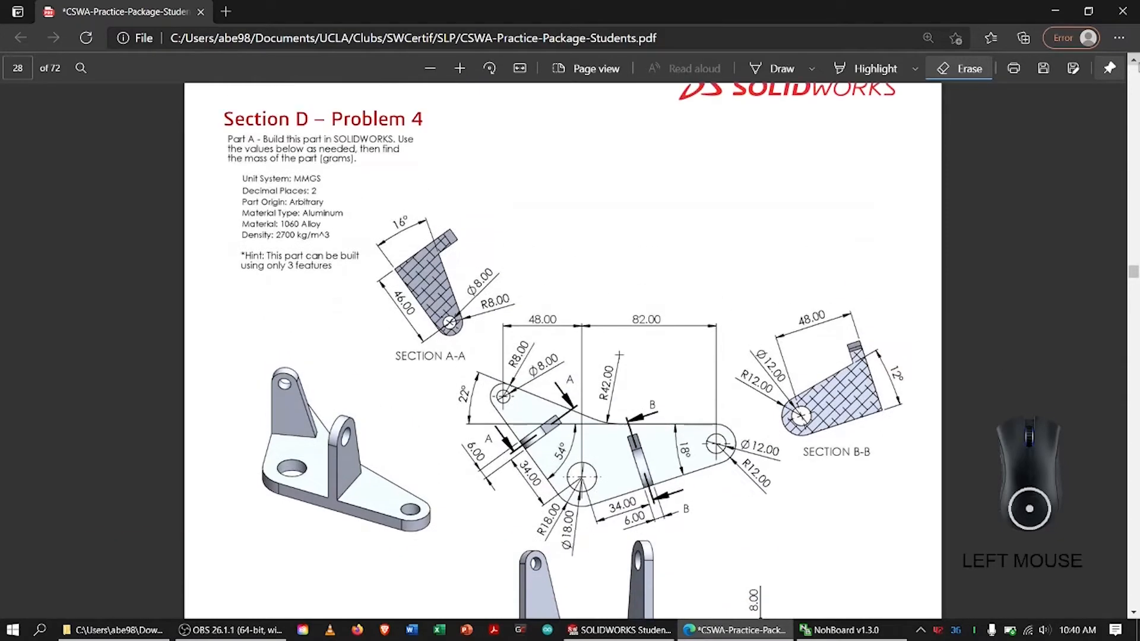
{"action": "left_click", "coordinate": [1136, 62]}
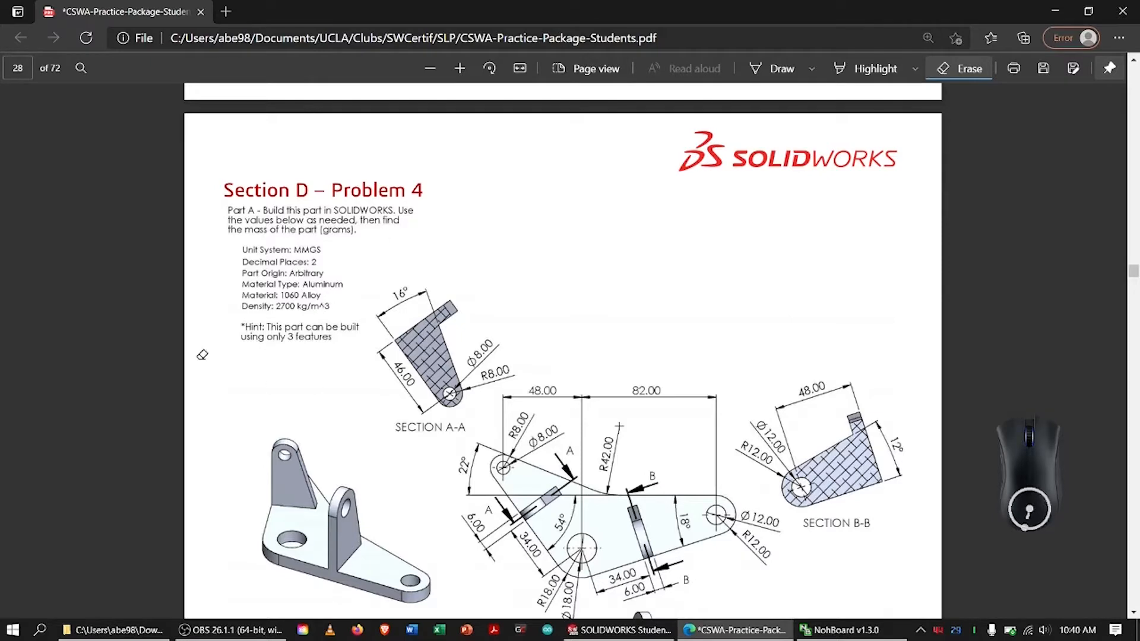
{"action": "left_click", "coordinate": [462, 70]}
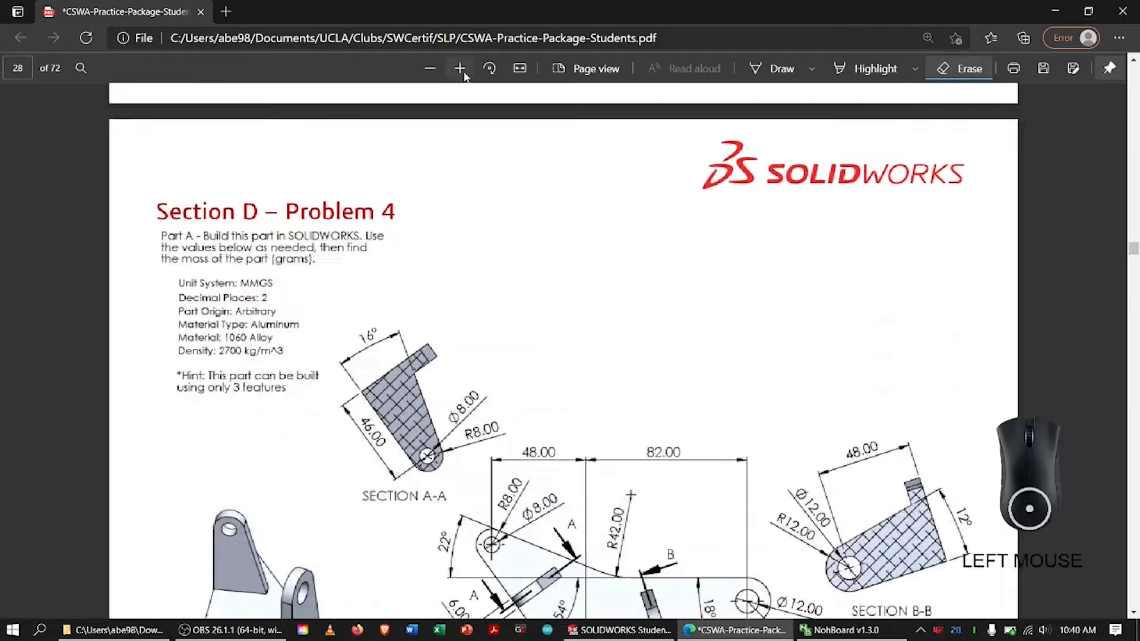
{"action": "left_click", "coordinate": [461, 70]}
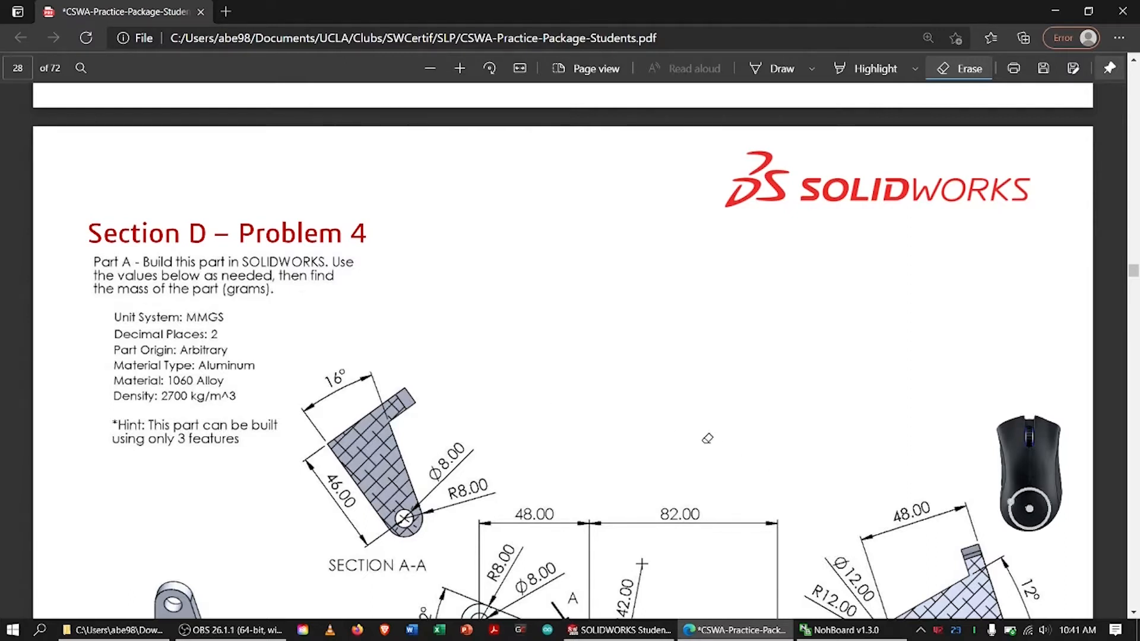
{"action": "left_click", "coordinate": [1133, 612]}
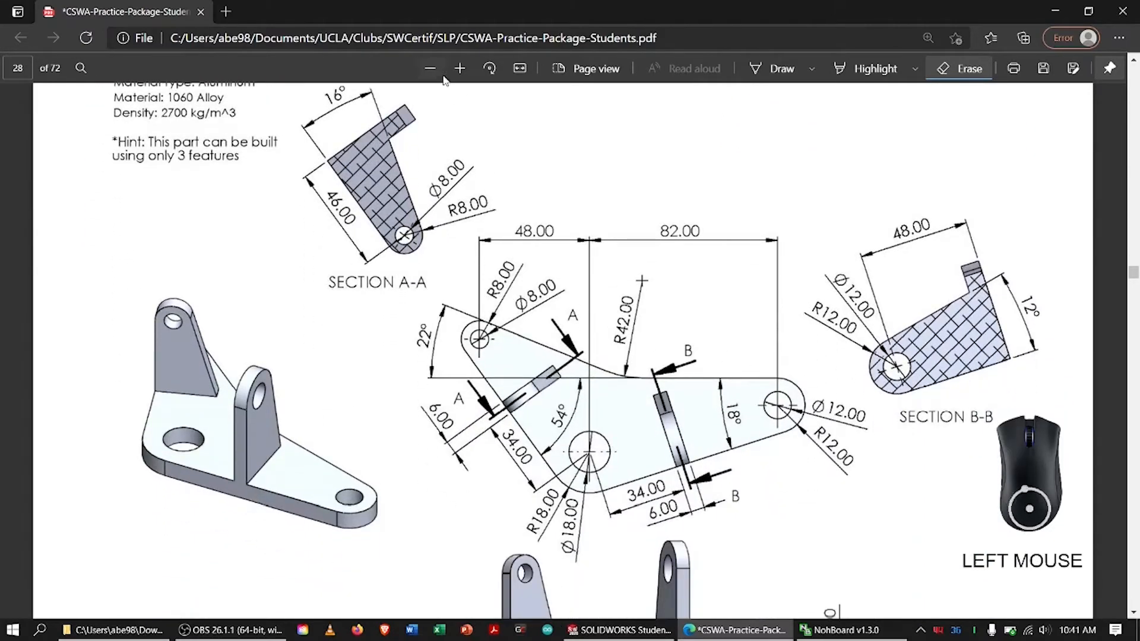
{"action": "left_click", "coordinate": [437, 71]}
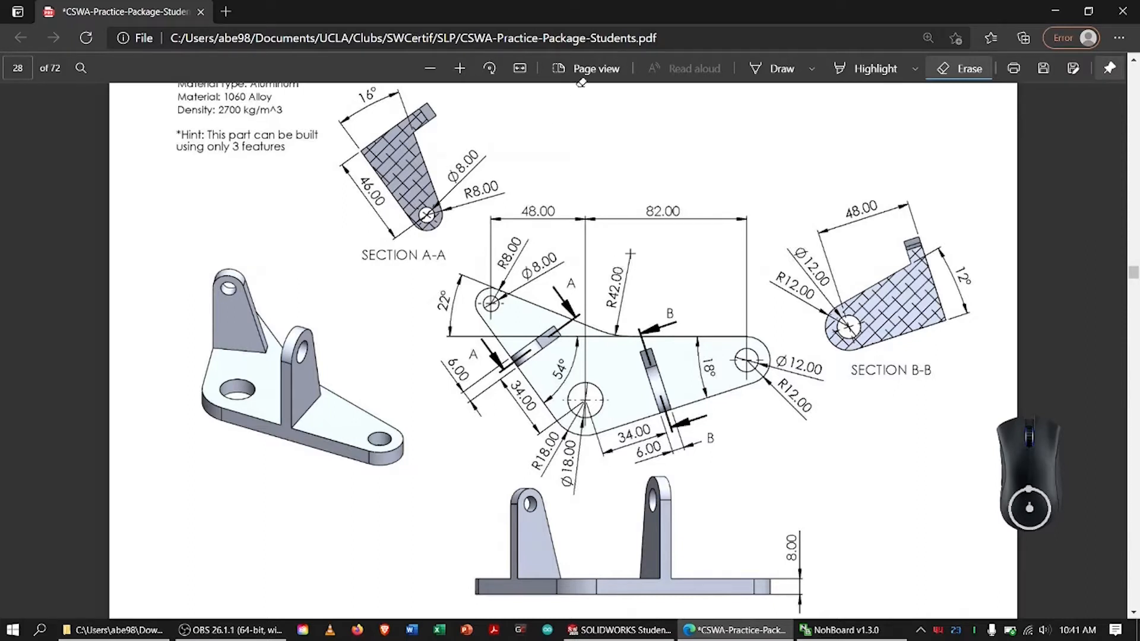
Circle the main plan view, the SECTION A-A label and the A section markers, with an arrow to the A-A upright
{"action": "left_click", "coordinate": [771, 68]}
{"action": "mouse_move", "coordinate": [451, 277]}
{"action": "left_mouse_down"}
{"action": "mouse_move", "coordinate": [855, 362]}
{"action": "mouse_move", "coordinate": [387, 371]}
{"action": "mouse_move", "coordinate": [529, 256]}
{"action": "left_mouse_up"}
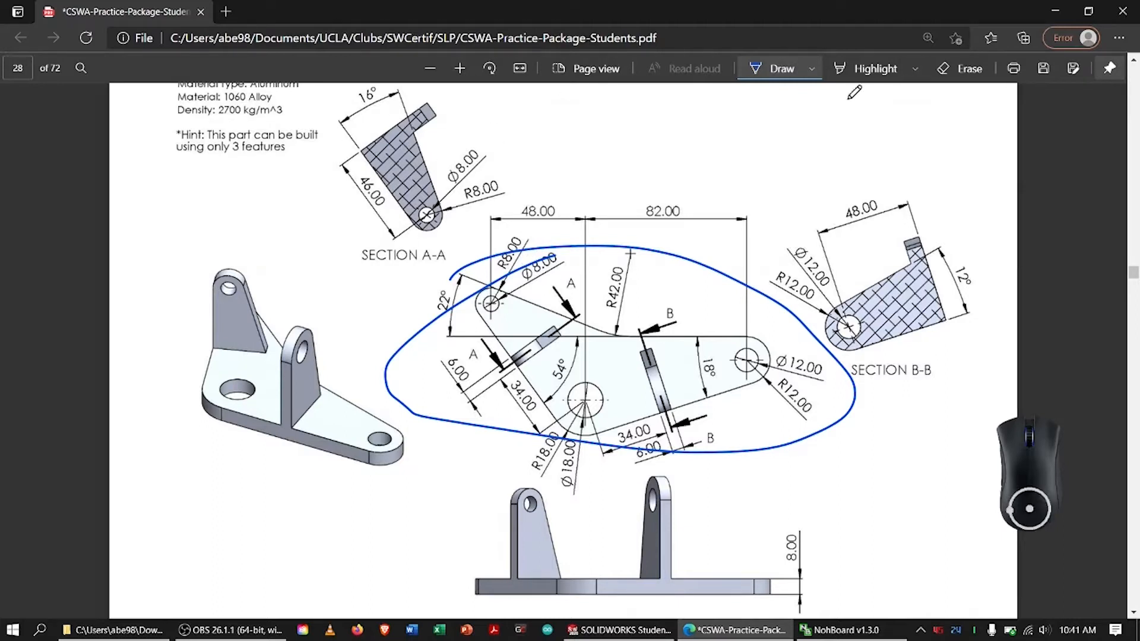
{"action": "left_click_drag", "start_coordinate": [356, 251], "coordinate": [377, 255]}
{"action": "left_click_drag", "start_coordinate": [492, 337], "coordinate": [496, 360]}
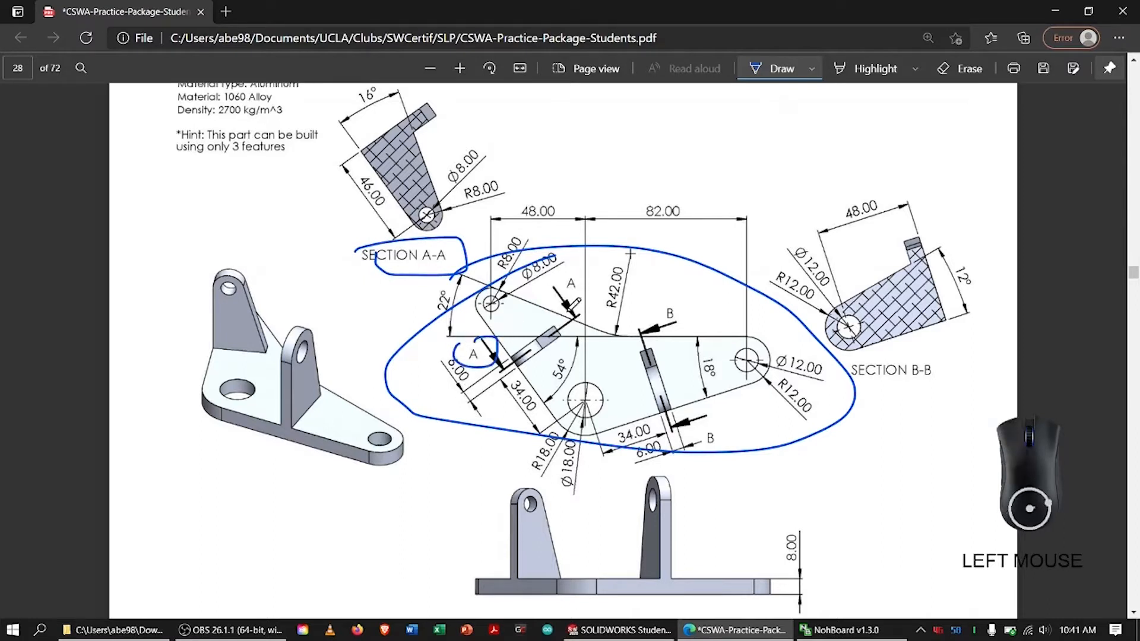
{"action": "mouse_move", "coordinate": [556, 279]}
{"action": "left_mouse_down"}
{"action": "mouse_move", "coordinate": [566, 286]}
{"action": "mouse_move", "coordinate": [527, 344]}
{"action": "mouse_move", "coordinate": [549, 304]}
{"action": "left_mouse_up"}
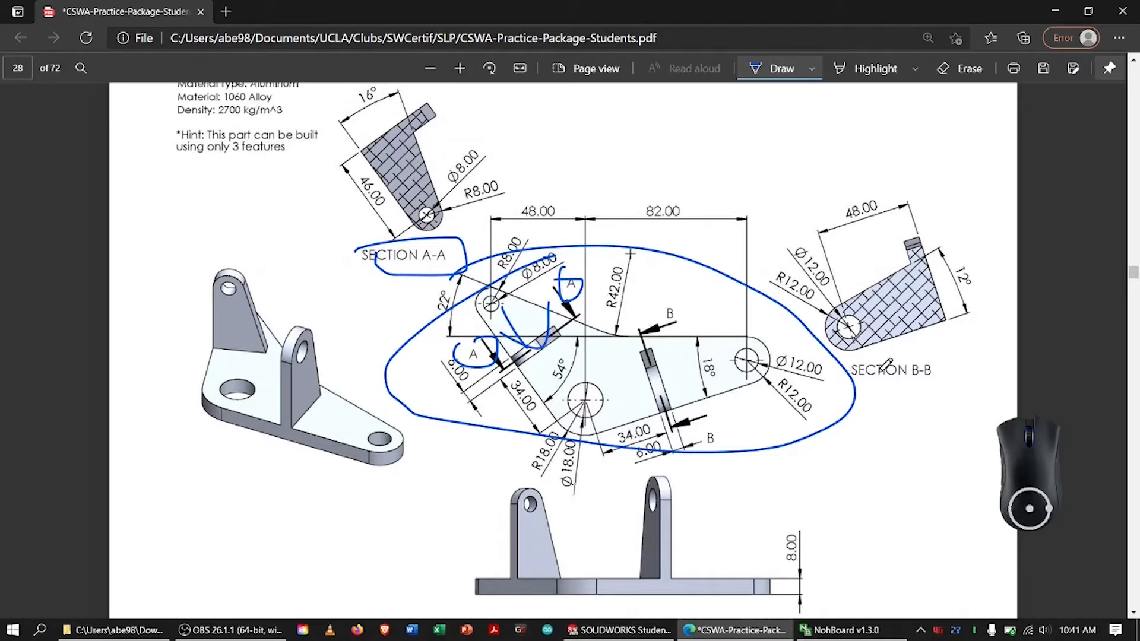
Circle the SECTION B-B label and its upright in the plan view, with an arrow showing the viewing direction
{"action": "mouse_move", "coordinate": [860, 351]}
{"action": "left_mouse_down"}
{"action": "mouse_move", "coordinate": [973, 374]}
{"action": "mouse_move", "coordinate": [836, 356]}
{"action": "left_mouse_up"}
{"action": "mouse_move", "coordinate": [626, 355]}
{"action": "left_mouse_down"}
{"action": "mouse_move", "coordinate": [676, 356]}
{"action": "mouse_move", "coordinate": [635, 350]}
{"action": "left_mouse_up"}
{"action": "mouse_move", "coordinate": [725, 347]}
{"action": "left_mouse_down"}
{"action": "mouse_move", "coordinate": [632, 376]}
{"action": "mouse_move", "coordinate": [663, 363]}
{"action": "mouse_move", "coordinate": [685, 377]}
{"action": "left_mouse_up"}
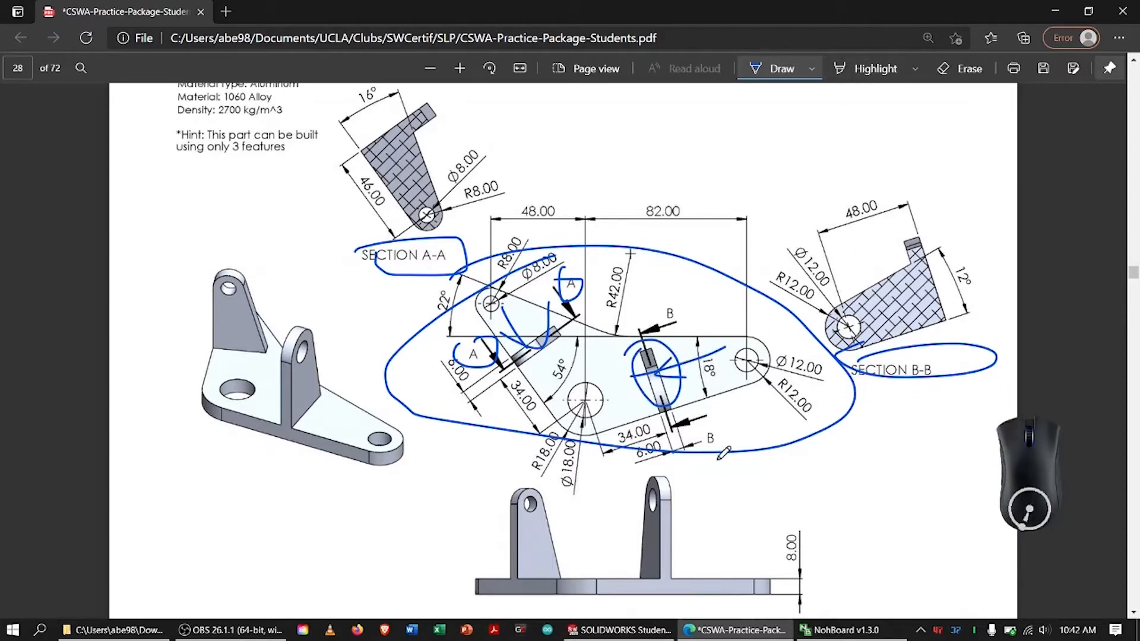
Draw an arrow from the plan view to the front view, circle the 8.00 base thickness, and erase all ink markings
{"action": "mouse_move", "coordinate": [597, 465]}
{"action": "left_mouse_down"}
{"action": "mouse_move", "coordinate": [589, 569]}
{"action": "mouse_move", "coordinate": [613, 547]}
{"action": "left_mouse_up"}
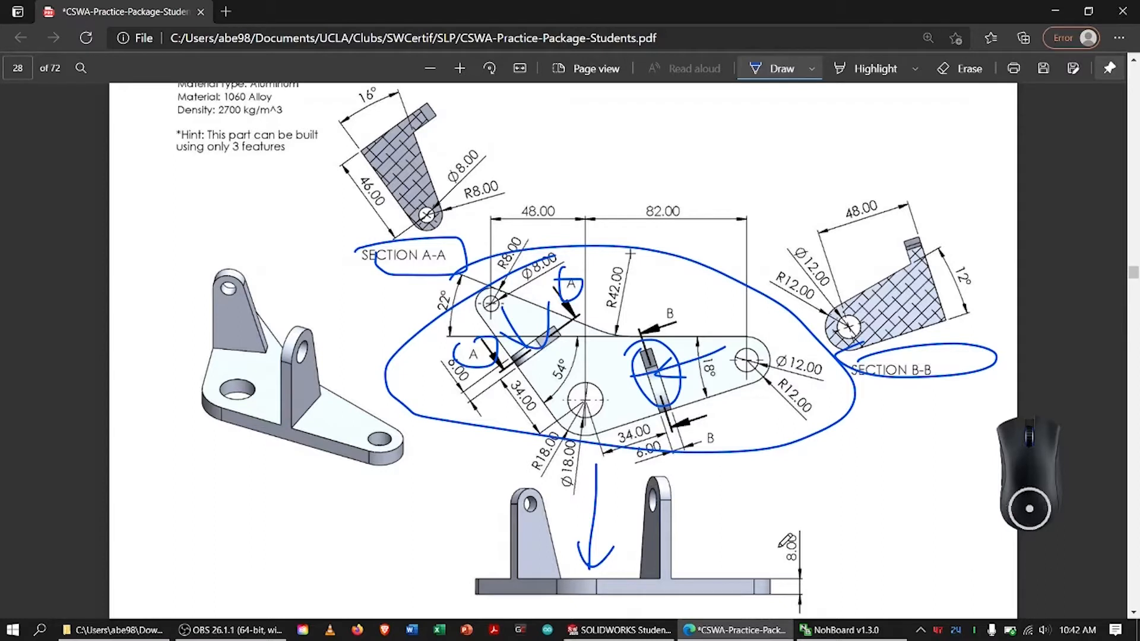
{"action": "left_click_drag", "start_coordinate": [782, 537], "coordinate": [810, 525]}
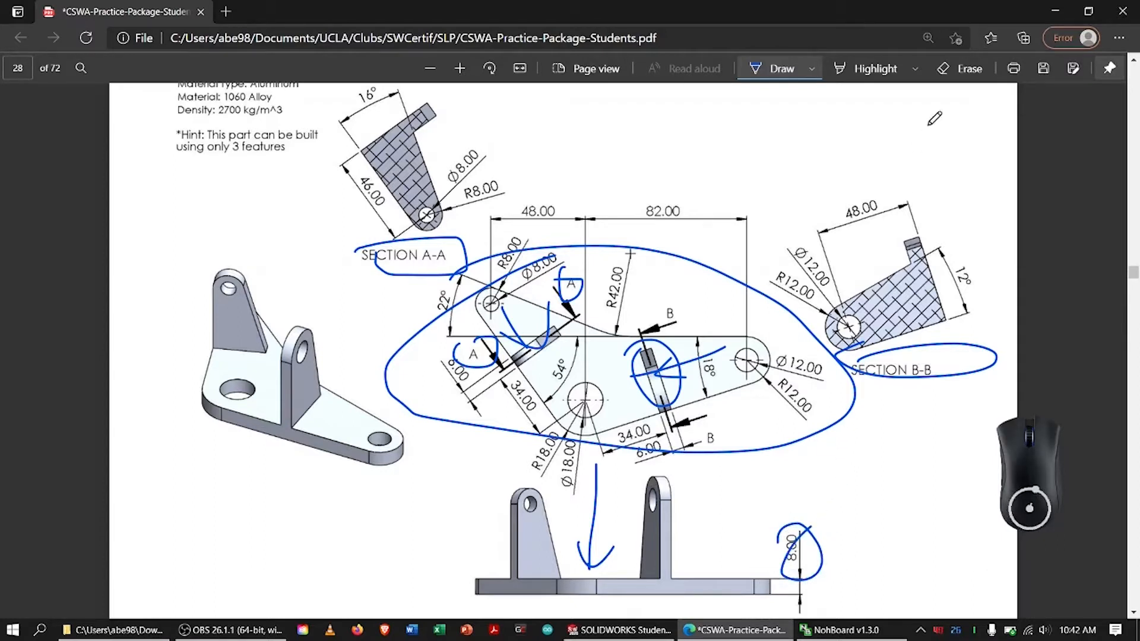
{"action": "left_click", "coordinate": [950, 70]}
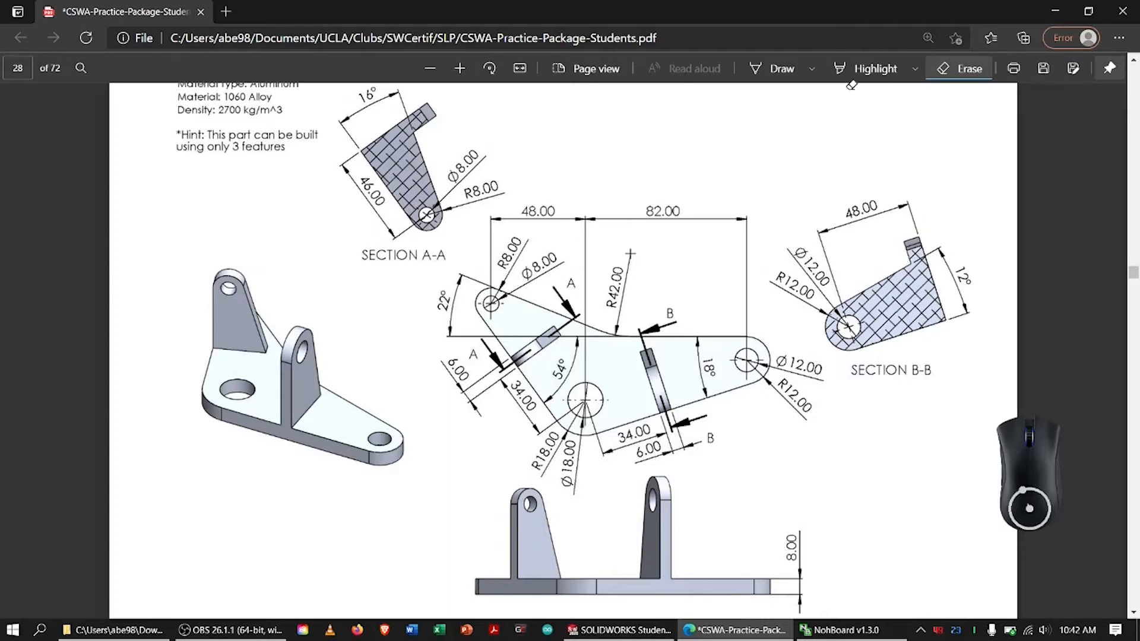
Circle the base plate and the two uprights in the isometric view, and erase those marks
{"action": "left_click", "coordinate": [771, 69]}
{"action": "mouse_move", "coordinate": [224, 361]}
{"action": "left_mouse_down"}
{"action": "mouse_move", "coordinate": [345, 386]}
{"action": "mouse_move", "coordinate": [233, 416]}
{"action": "mouse_move", "coordinate": [238, 327]}
{"action": "left_mouse_up"}
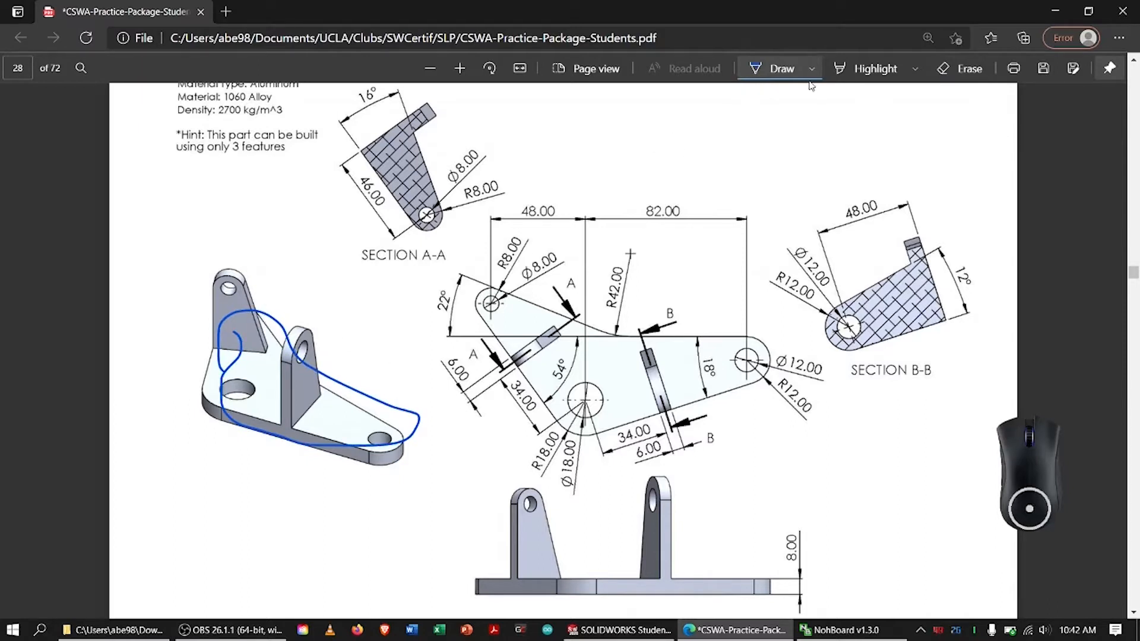
{"action": "left_click_drag", "start_coordinate": [209, 268], "coordinate": [222, 240]}
{"action": "mouse_move", "coordinate": [278, 321]}
{"action": "left_mouse_down"}
{"action": "mouse_move", "coordinate": [326, 313]}
{"action": "mouse_move", "coordinate": [254, 356]}
{"action": "left_mouse_up"}
{"action": "left_click", "coordinate": [961, 68]}
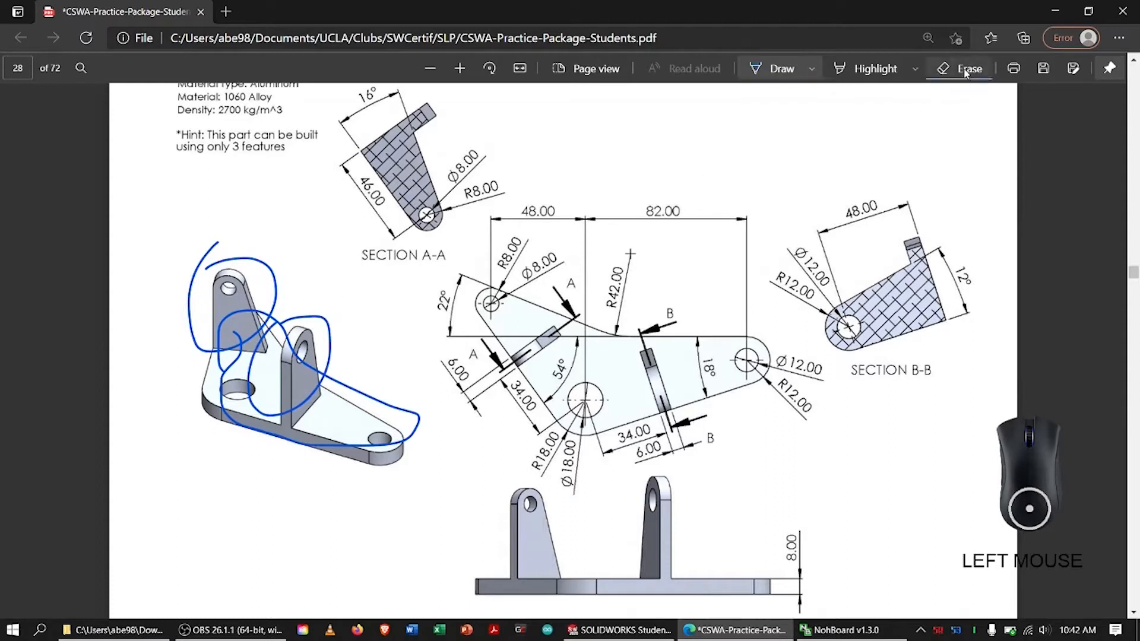
{"action": "mouse_move", "coordinate": [246, 266]}
{"action": "left_mouse_down"}
{"action": "mouse_move", "coordinate": [229, 312]}
{"action": "mouse_move", "coordinate": [254, 351]}
{"action": "left_mouse_up"}
{"action": "left_click", "coordinate": [250, 346]}
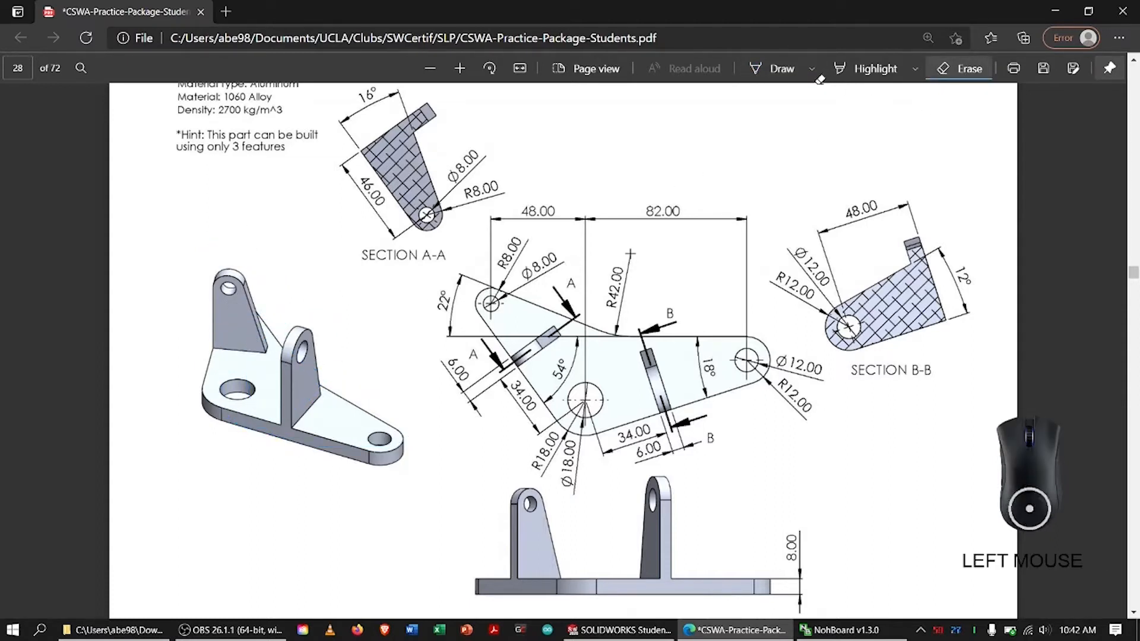
Circle the whole plan view of the base with ink, and erase the mark
{"action": "left_click", "coordinate": [777, 69]}
{"action": "mouse_move", "coordinate": [443, 295]}
{"action": "left_mouse_down"}
{"action": "mouse_move", "coordinate": [448, 283]}
{"action": "mouse_move", "coordinate": [825, 324]}
{"action": "mouse_move", "coordinate": [570, 252]}
{"action": "left_mouse_up"}
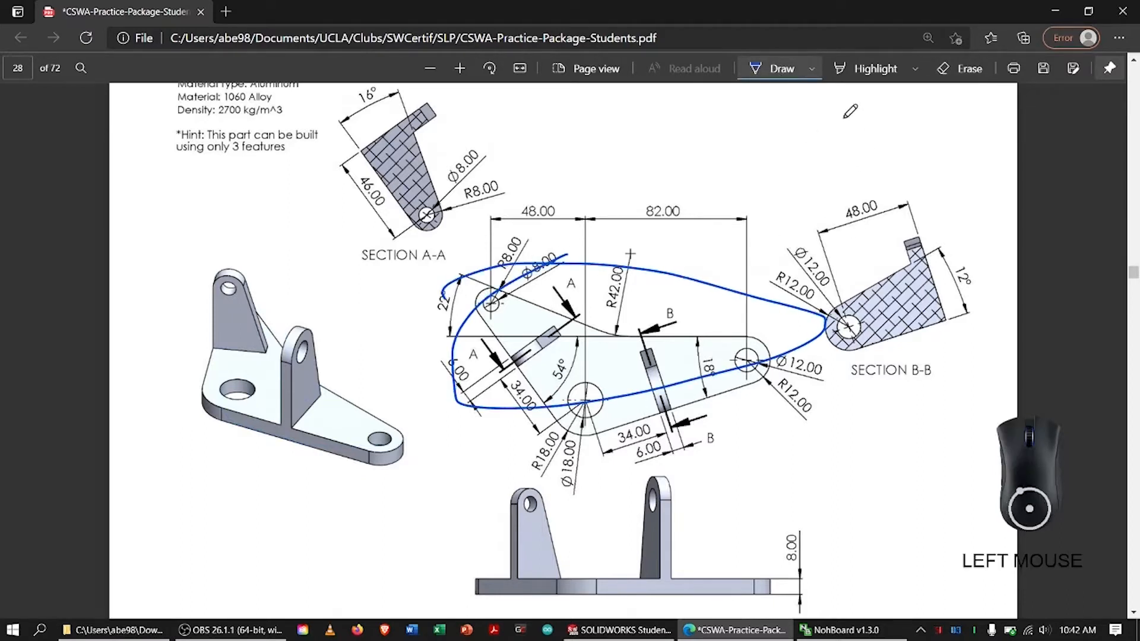
{"action": "left_click", "coordinate": [960, 69]}
{"action": "left_click", "coordinate": [651, 269]}
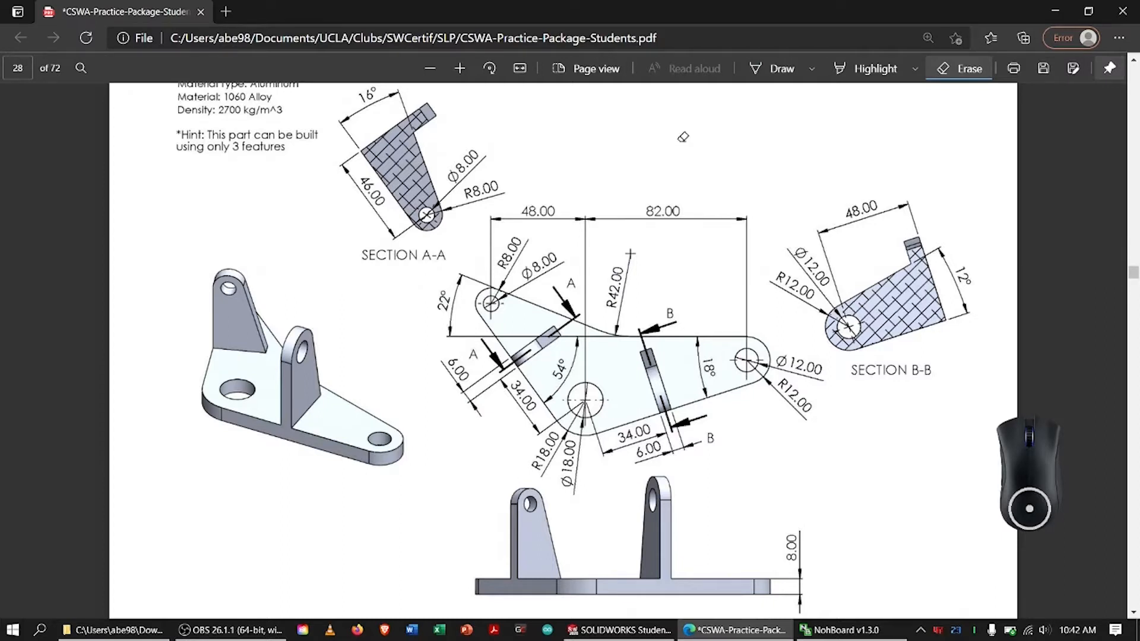
Draw a counterclockwise arrow above the plan view, circle the 18 mm hole, trace around the base outline, and erase the ink
{"action": "left_click", "coordinate": [768, 70]}
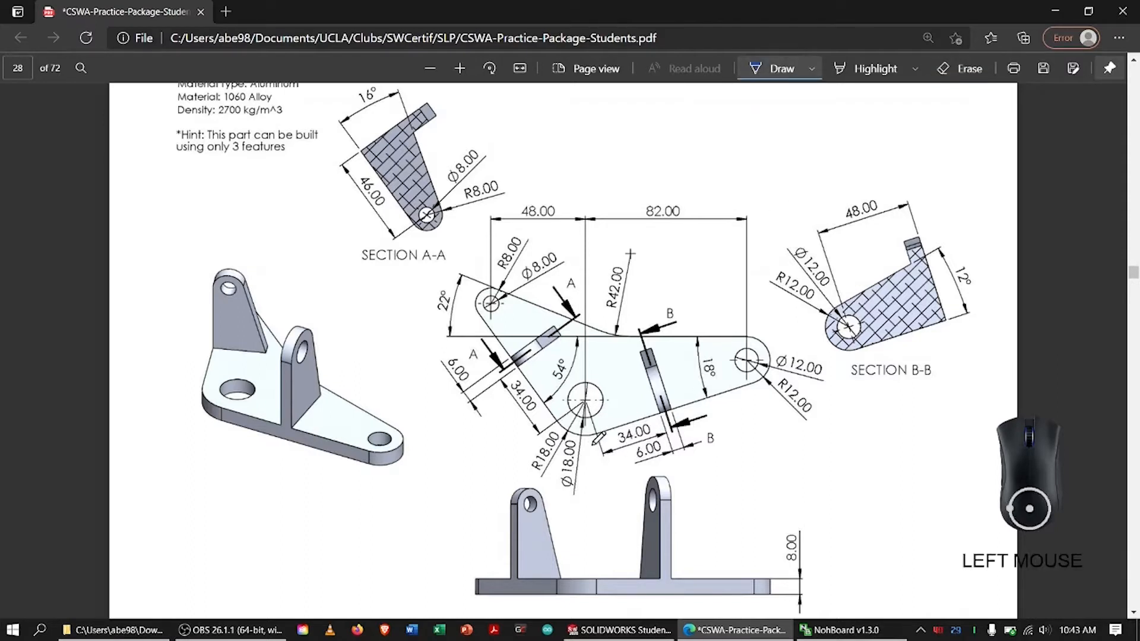
{"action": "mouse_move", "coordinate": [673, 272]}
{"action": "left_mouse_down"}
{"action": "mouse_move", "coordinate": [672, 252]}
{"action": "mouse_move", "coordinate": [670, 270]}
{"action": "left_mouse_up"}
{"action": "left_click_drag", "start_coordinate": [590, 366], "coordinate": [563, 390]}
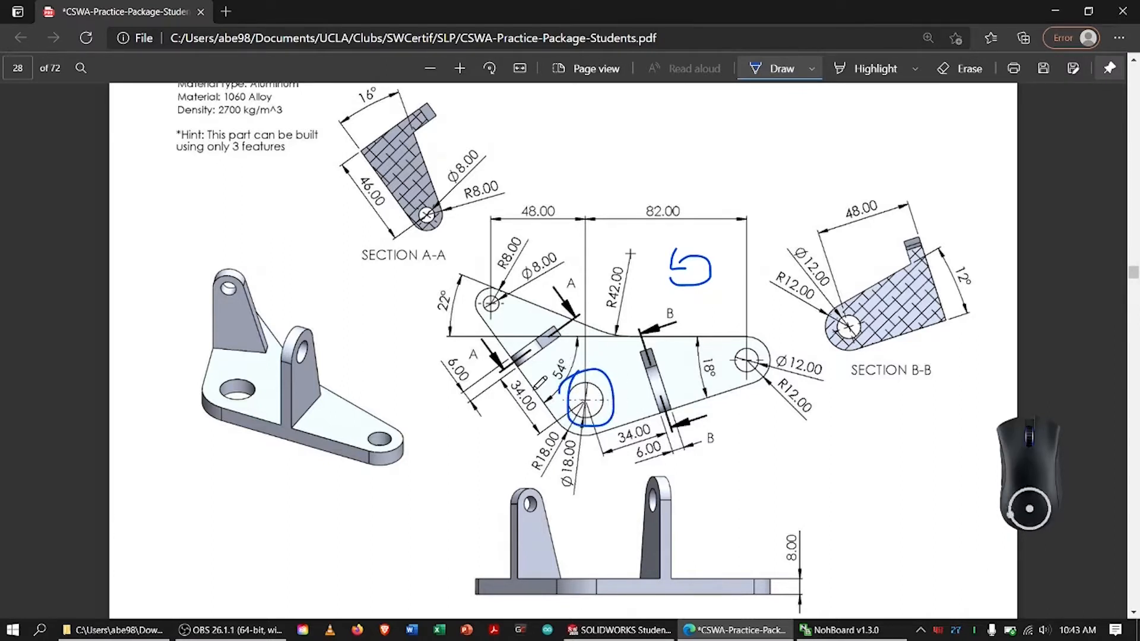
{"action": "mouse_move", "coordinate": [543, 427]}
{"action": "left_mouse_down"}
{"action": "mouse_move", "coordinate": [603, 432]}
{"action": "mouse_move", "coordinate": [564, 414]}
{"action": "mouse_move", "coordinate": [601, 428]}
{"action": "mouse_move", "coordinate": [638, 418]}
{"action": "mouse_move", "coordinate": [543, 427]}
{"action": "mouse_move", "coordinate": [706, 408]}
{"action": "mouse_move", "coordinate": [659, 333]}
{"action": "mouse_move", "coordinate": [538, 394]}
{"action": "left_mouse_up"}
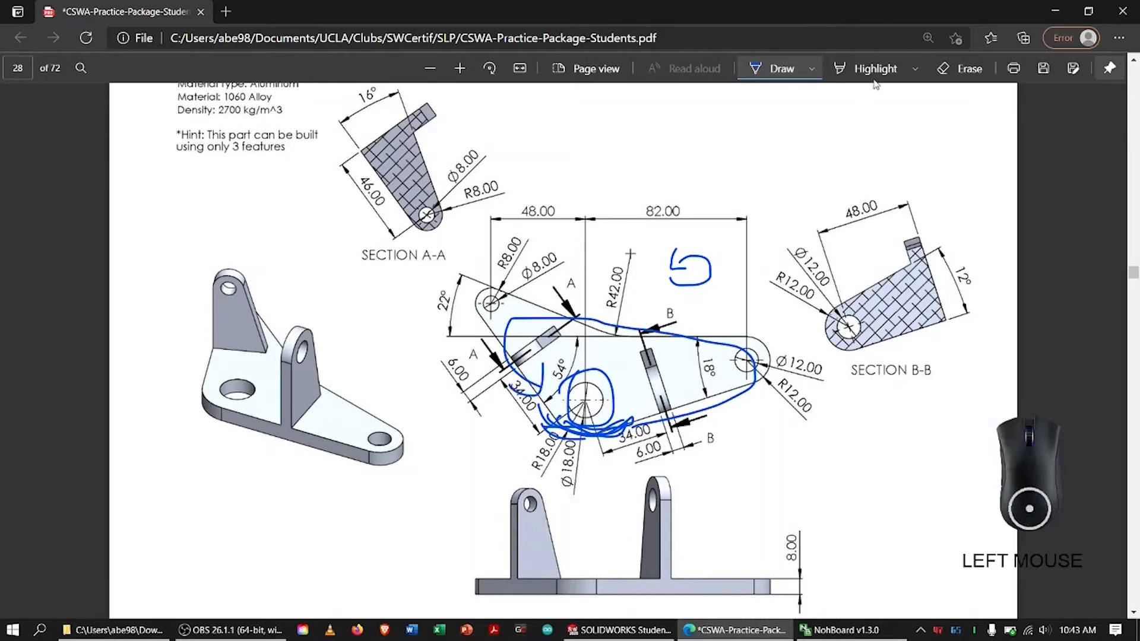
{"action": "left_click", "coordinate": [947, 70]}
{"action": "mouse_move", "coordinate": [615, 293]}
{"action": "left_mouse_down"}
{"action": "mouse_move", "coordinate": [579, 331]}
{"action": "mouse_move", "coordinate": [571, 442]}
{"action": "mouse_move", "coordinate": [733, 265]}
{"action": "mouse_move", "coordinate": [687, 257]}
{"action": "left_mouse_up"}
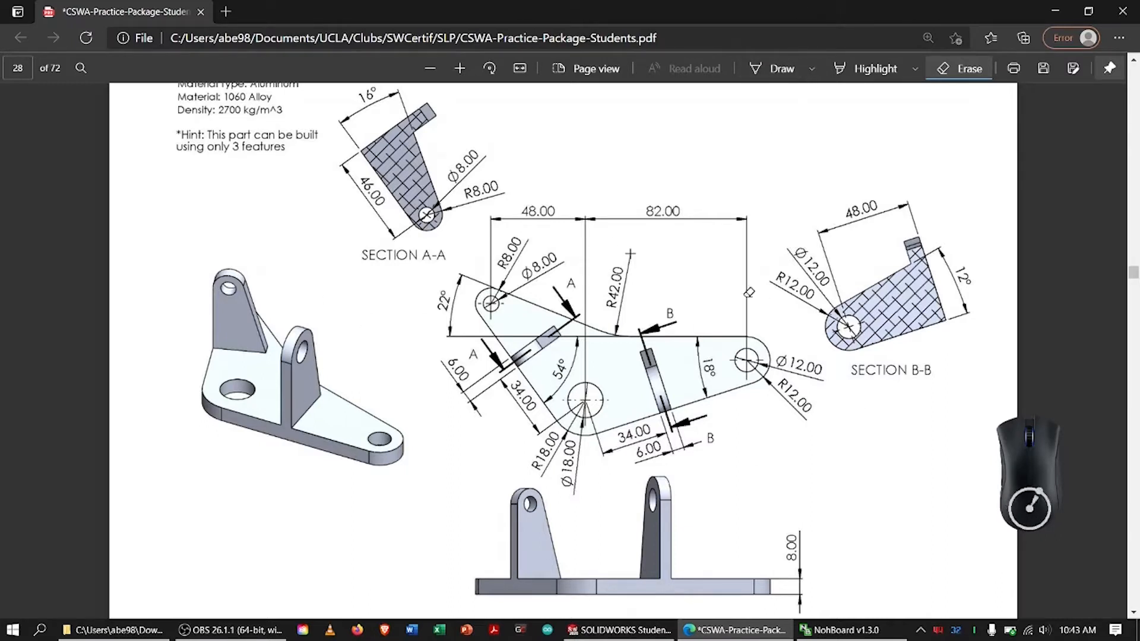
Mark the 8.00 base thickness in the front view, and erase the ink
{"action": "left_click", "coordinate": [767, 73]}
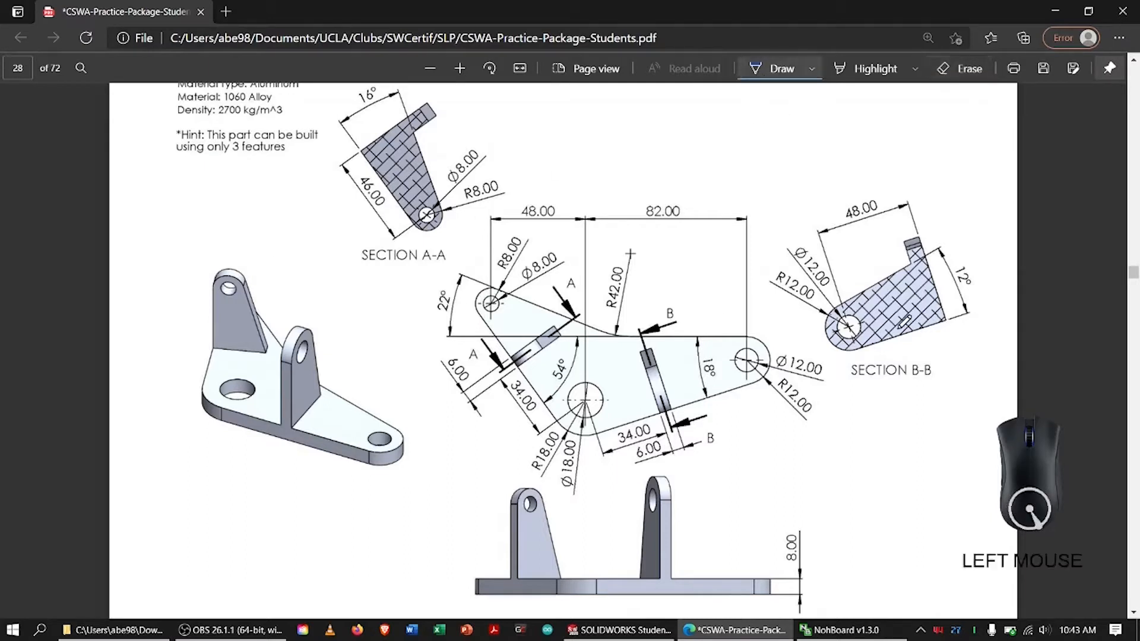
{"action": "mouse_move", "coordinate": [771, 539]}
{"action": "left_mouse_down"}
{"action": "mouse_move", "coordinate": [793, 528]}
{"action": "mouse_move", "coordinate": [775, 542]}
{"action": "mouse_move", "coordinate": [793, 554]}
{"action": "mouse_move", "coordinate": [795, 537]}
{"action": "left_mouse_up"}
{"action": "left_click", "coordinate": [961, 70]}
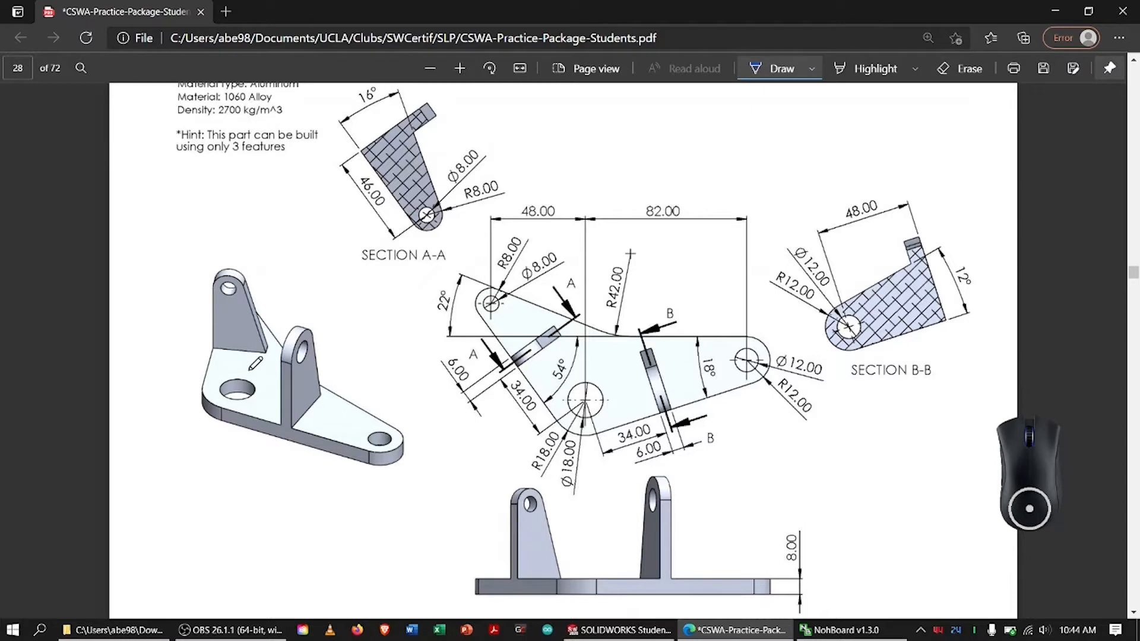
Draw a dashed vertical axis through the isometric view's large hole and trace the base's lower front edge
{"action": "left_click_drag", "start_coordinate": [236, 353], "coordinate": [237, 399]}
{"action": "left_click_drag", "start_coordinate": [236, 406], "coordinate": [236, 415]}
{"action": "mouse_move", "coordinate": [227, 419]}
{"action": "left_mouse_down"}
{"action": "mouse_move", "coordinate": [329, 439]}
{"action": "mouse_move", "coordinate": [279, 432]}
{"action": "left_mouse_up"}
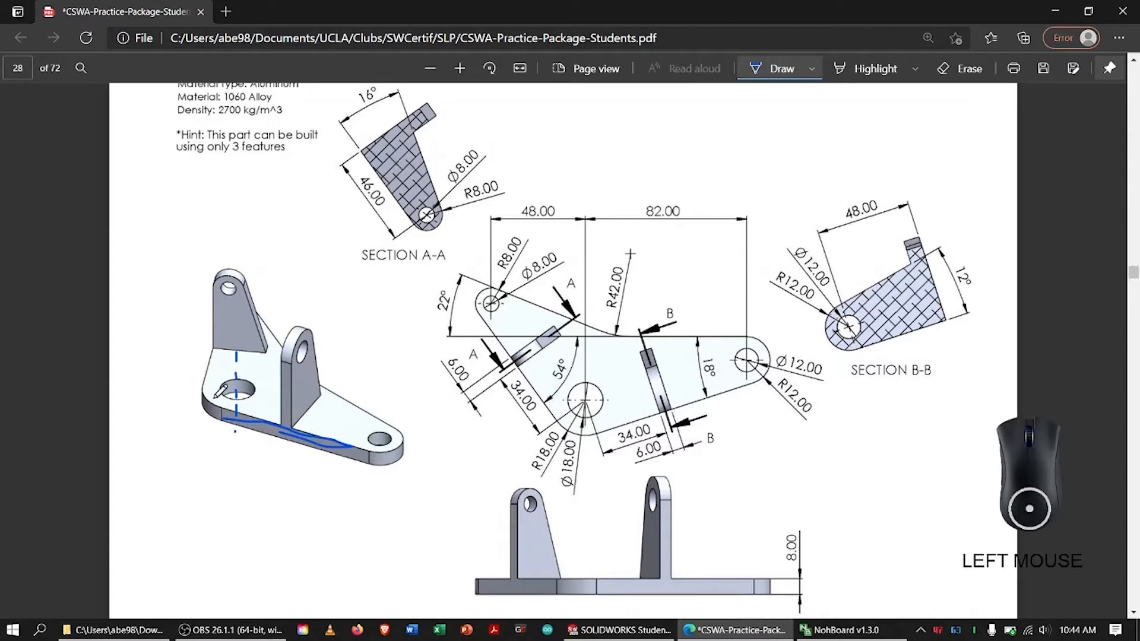
Sketch reference planes through the isometric view's large hole, trace the adjoining left base edge, and erase all ink there
{"action": "mouse_move", "coordinate": [206, 397]}
{"action": "left_mouse_down"}
{"action": "mouse_move", "coordinate": [206, 428]}
{"action": "mouse_move", "coordinate": [274, 364]}
{"action": "mouse_move", "coordinate": [275, 395]}
{"action": "left_mouse_up"}
{"action": "left_click_drag", "start_coordinate": [206, 431], "coordinate": [276, 388]}
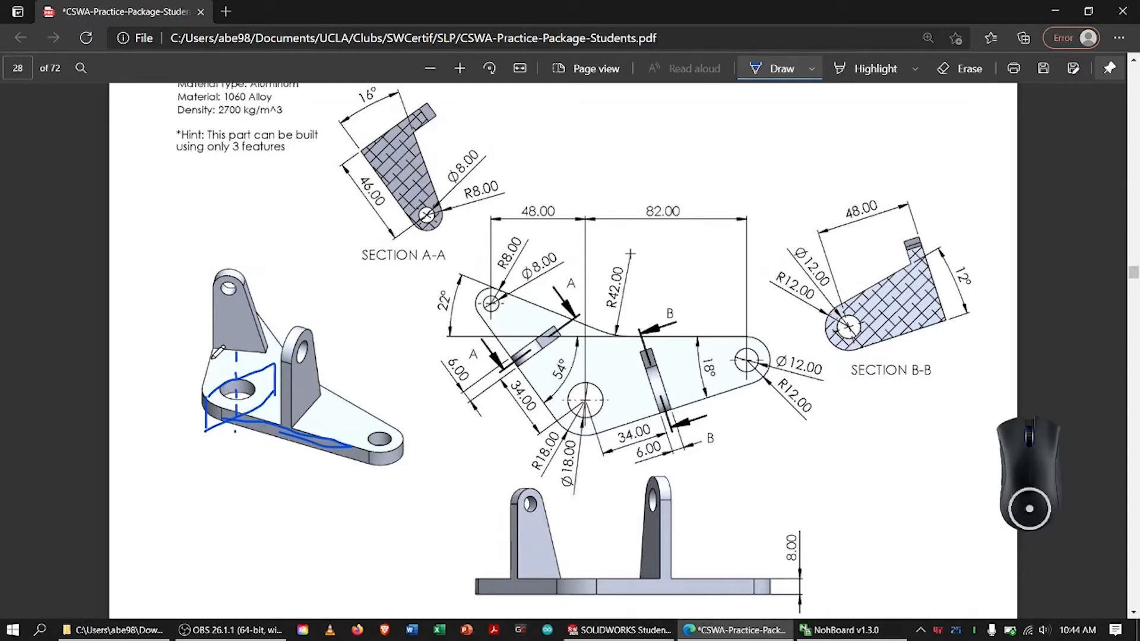
{"action": "mouse_move", "coordinate": [209, 372]}
{"action": "left_mouse_down"}
{"action": "mouse_move", "coordinate": [216, 334]}
{"action": "mouse_move", "coordinate": [205, 379]}
{"action": "left_mouse_up"}
{"action": "mouse_move", "coordinate": [191, 384]}
{"action": "left_mouse_down"}
{"action": "mouse_move", "coordinate": [246, 373]}
{"action": "mouse_move", "coordinate": [289, 399]}
{"action": "left_mouse_up"}
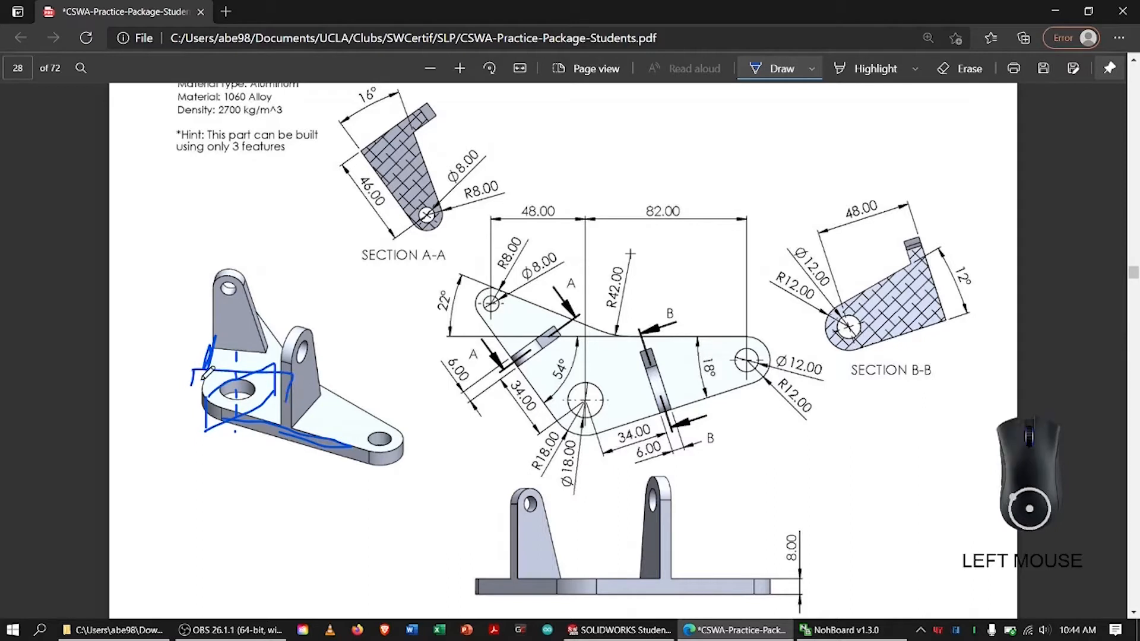
{"action": "mouse_move", "coordinate": [197, 372]}
{"action": "left_mouse_down"}
{"action": "mouse_move", "coordinate": [190, 404]}
{"action": "mouse_move", "coordinate": [286, 403]}
{"action": "left_mouse_up"}
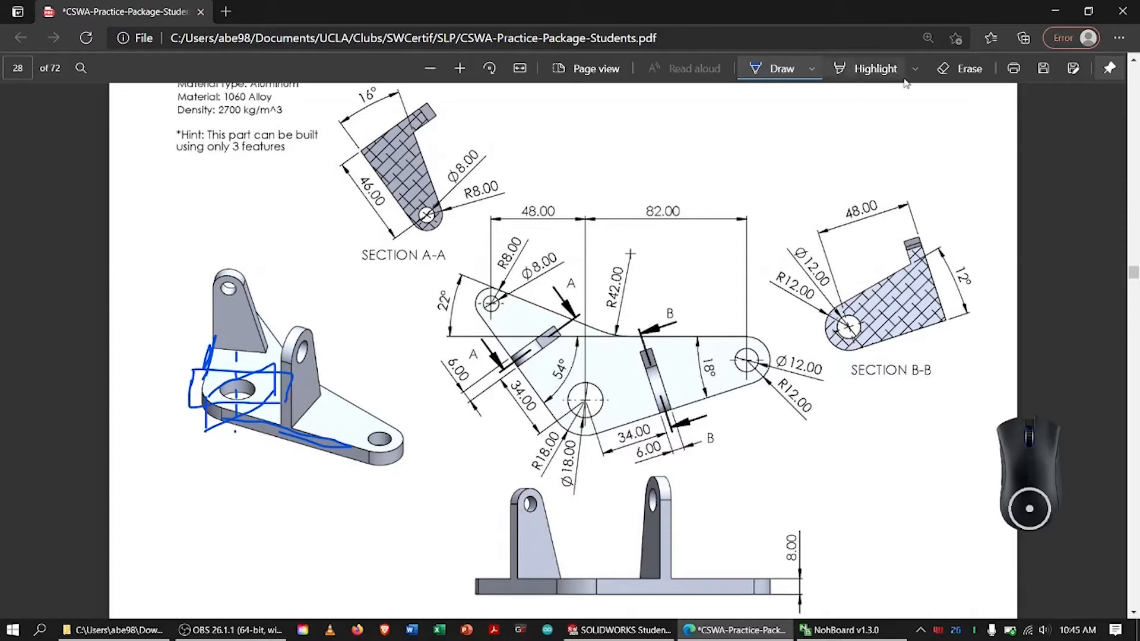
{"action": "left_click", "coordinate": [948, 70]}
{"action": "mouse_move", "coordinate": [279, 374]}
{"action": "left_mouse_down"}
{"action": "mouse_move", "coordinate": [220, 350]}
{"action": "mouse_move", "coordinate": [198, 390]}
{"action": "mouse_move", "coordinate": [230, 394]}
{"action": "mouse_move", "coordinate": [241, 410]}
{"action": "left_mouse_up"}
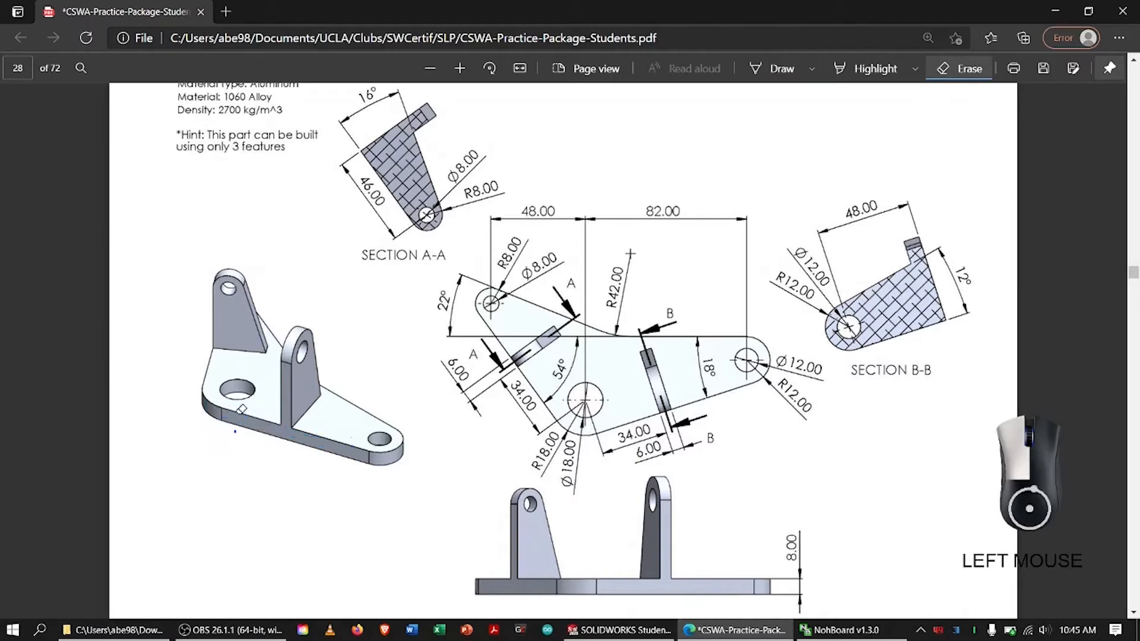
Circle the hatched profiles of Section A-A and Section B-B with ink
{"action": "left_click", "coordinate": [767, 71]}
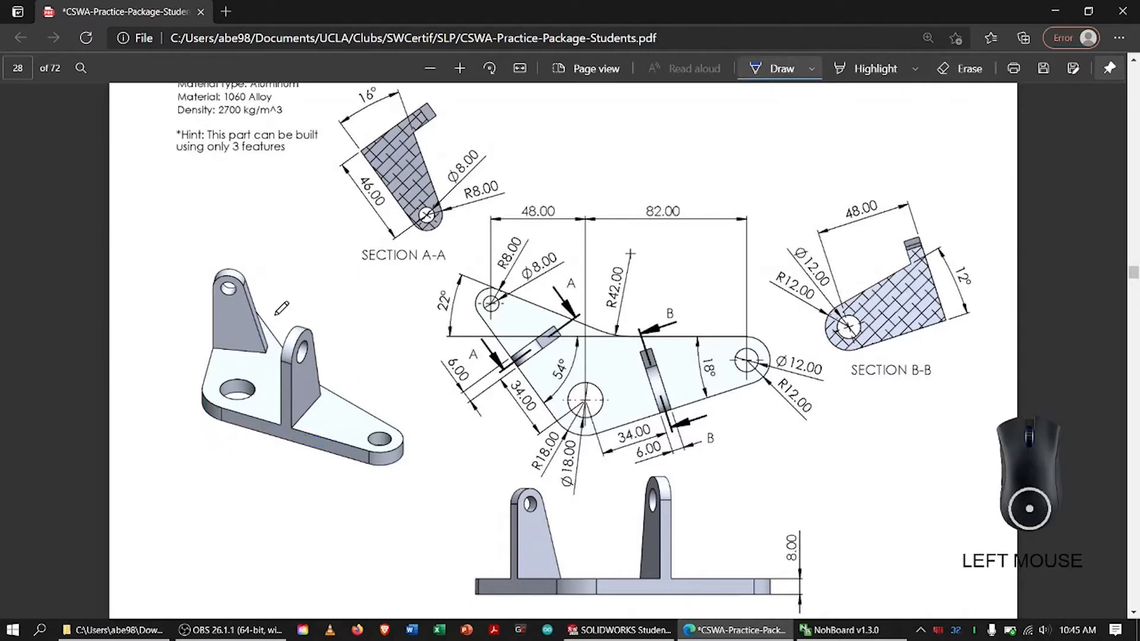
{"action": "mouse_move", "coordinate": [362, 155]}
{"action": "left_mouse_down"}
{"action": "mouse_move", "coordinate": [429, 233]}
{"action": "mouse_move", "coordinate": [360, 129]}
{"action": "left_mouse_up"}
{"action": "mouse_move", "coordinate": [842, 294]}
{"action": "left_mouse_down"}
{"action": "mouse_move", "coordinate": [873, 354]}
{"action": "mouse_move", "coordinate": [872, 259]}
{"action": "left_mouse_up"}
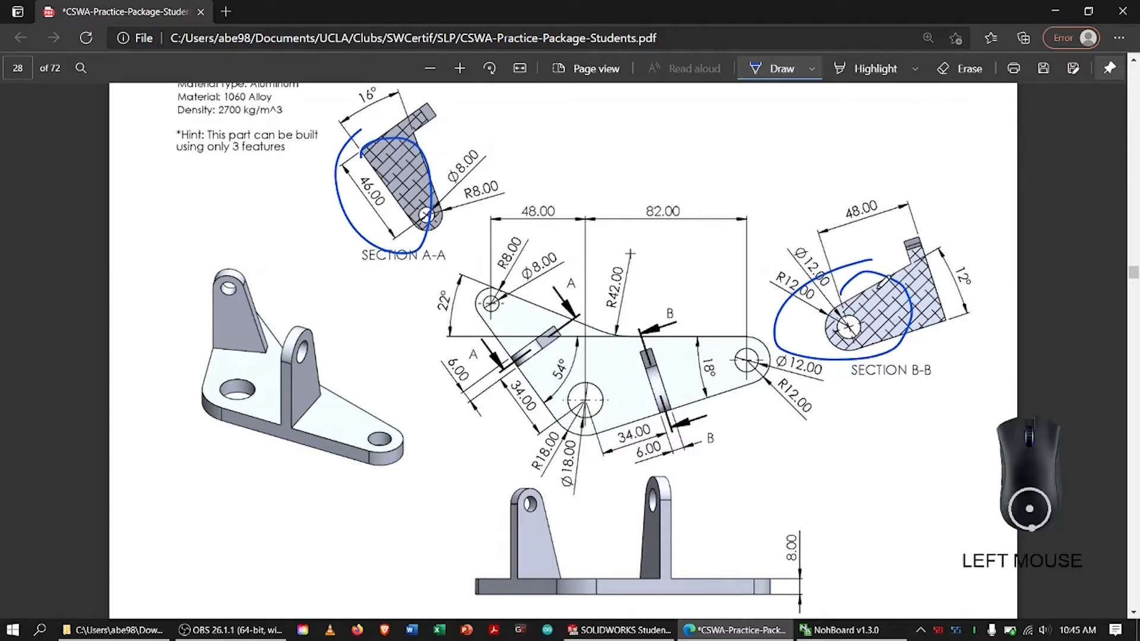
Bracket the two upright offsets along the isometric base edges and circle the matching 34.00 dimensions in the plan view
{"action": "left_click", "coordinate": [223, 418]}
{"action": "mouse_move", "coordinate": [221, 432]}
{"action": "left_mouse_down"}
{"action": "mouse_move", "coordinate": [284, 444]}
{"action": "mouse_move", "coordinate": [282, 434]}
{"action": "left_mouse_up"}
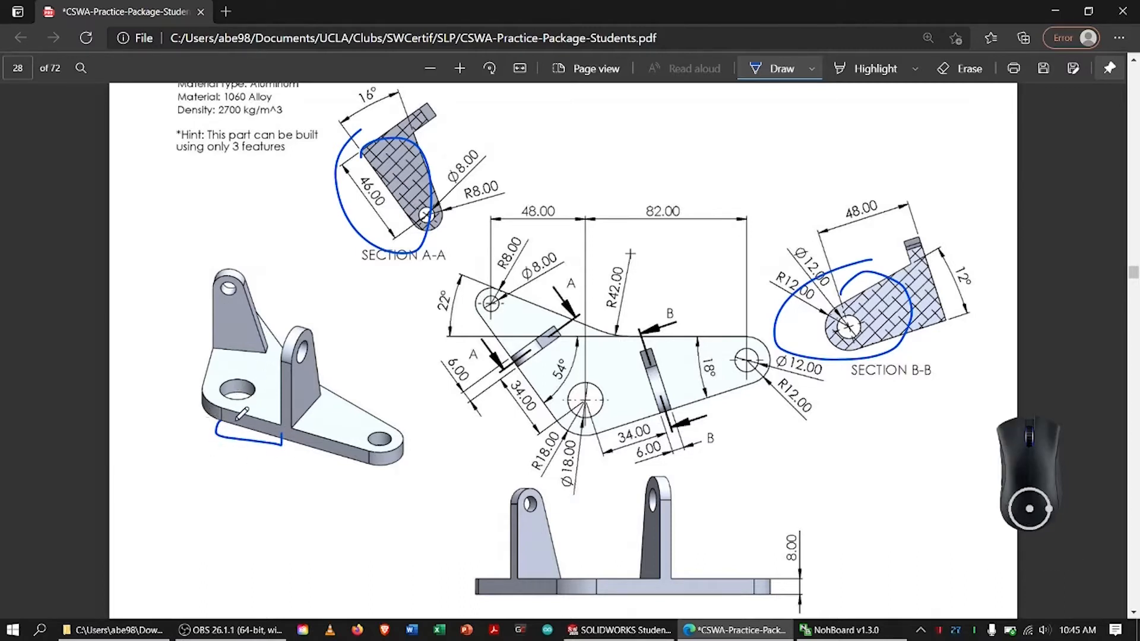
{"action": "mouse_move", "coordinate": [206, 386]}
{"action": "left_mouse_down"}
{"action": "mouse_move", "coordinate": [185, 380]}
{"action": "mouse_move", "coordinate": [198, 346]}
{"action": "mouse_move", "coordinate": [225, 345]}
{"action": "left_mouse_up"}
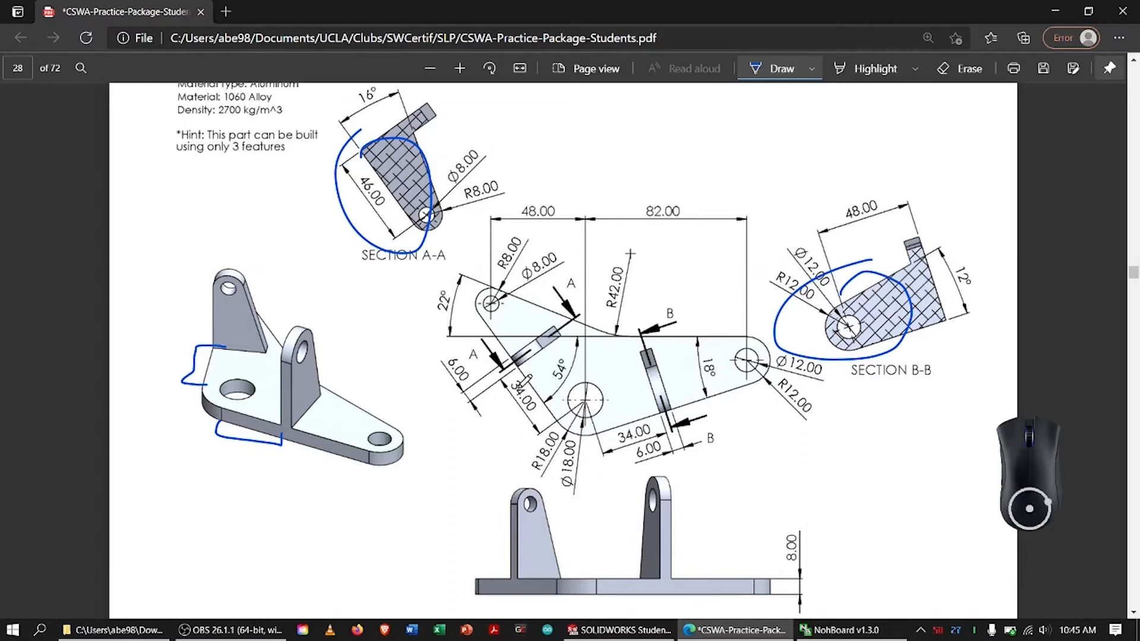
{"action": "mouse_move", "coordinate": [504, 379]}
{"action": "left_mouse_down"}
{"action": "mouse_move", "coordinate": [537, 380]}
{"action": "mouse_move", "coordinate": [509, 385]}
{"action": "left_mouse_up"}
{"action": "left_click_drag", "start_coordinate": [607, 422], "coordinate": [608, 443]}
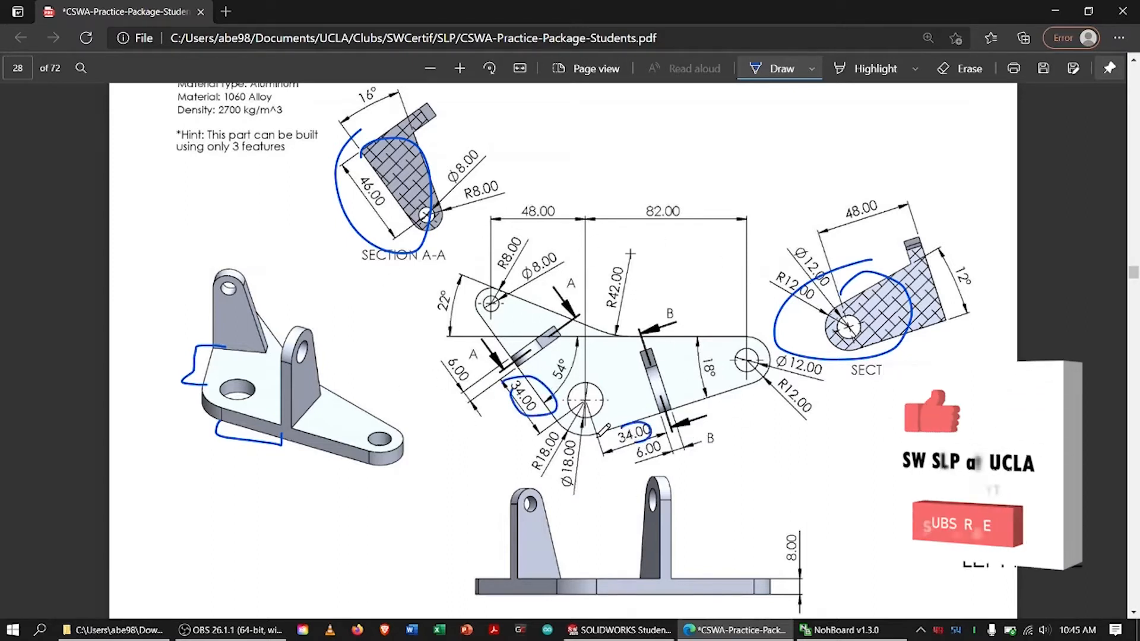
Erase the ink from the 34.00 dimensions, the isometric view and both section profiles
{"action": "right_click_drag", "start_coordinate": [528, 414], "coordinate": [624, 444]}
{"action": "left_click_drag", "start_coordinate": [236, 461], "coordinate": [249, 401]}
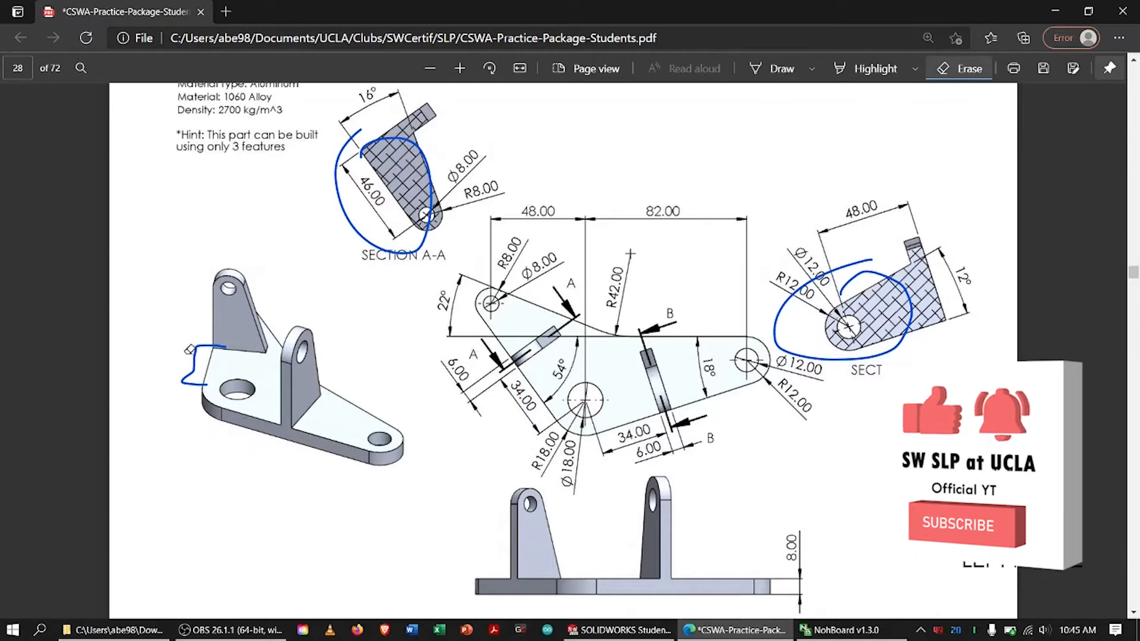
{"action": "left_click_drag", "start_coordinate": [190, 350], "coordinate": [206, 364]}
{"action": "left_click_drag", "start_coordinate": [453, 255], "coordinate": [418, 240]}
{"action": "left_click_drag", "start_coordinate": [769, 296], "coordinate": [806, 294]}
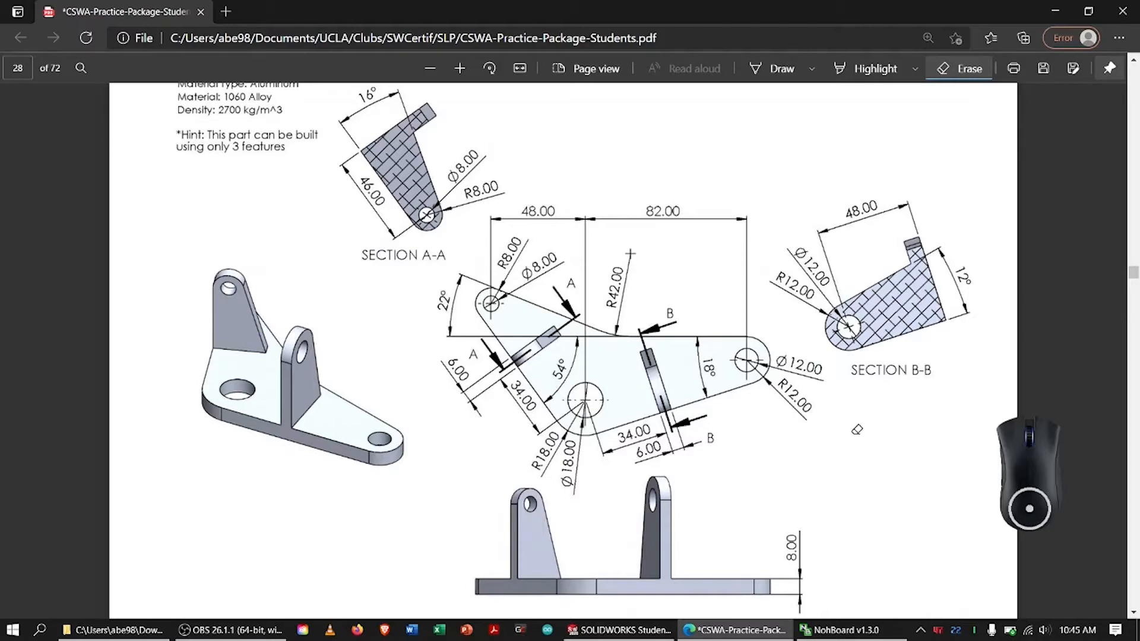
Switch to SOLIDWORKS, create a new part document and set its units to MMGS (millimeter, gram, second)
{"action": "left_click", "coordinate": [619, 630]}
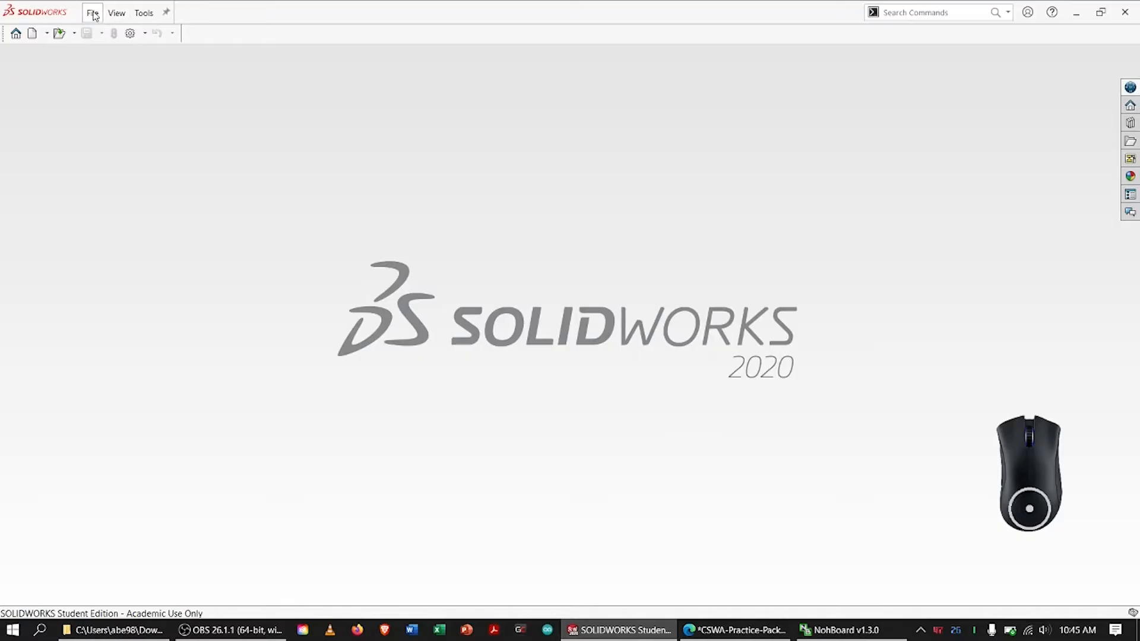
{"action": "left_click", "coordinate": [92, 13]}
{"action": "left_click", "coordinate": [104, 33]}
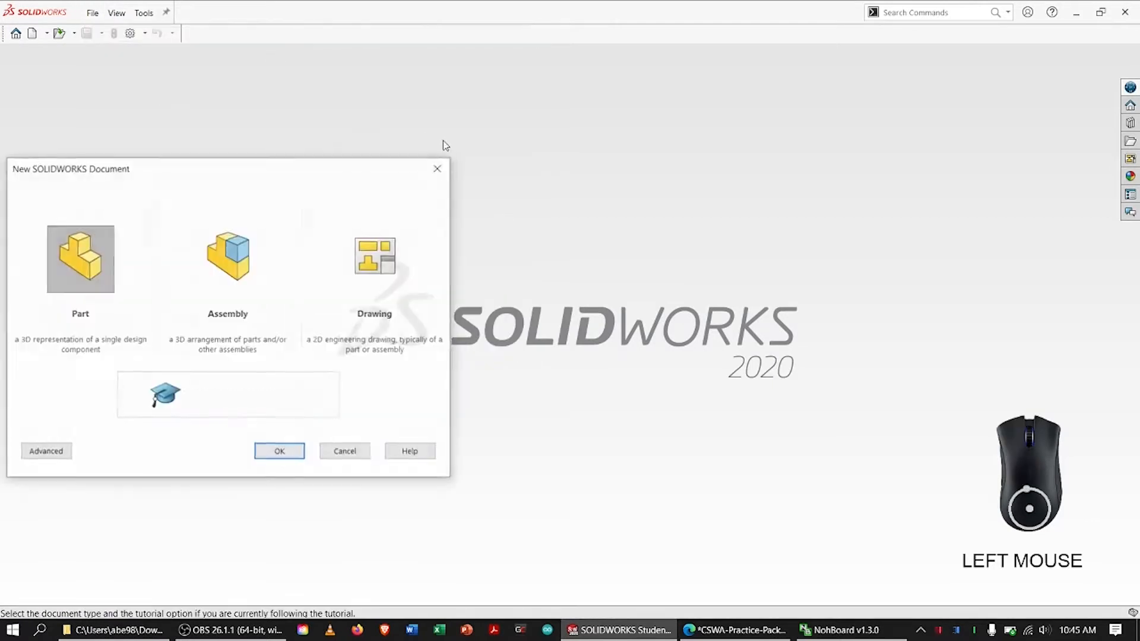
{"action": "double_click", "coordinate": [83, 263]}
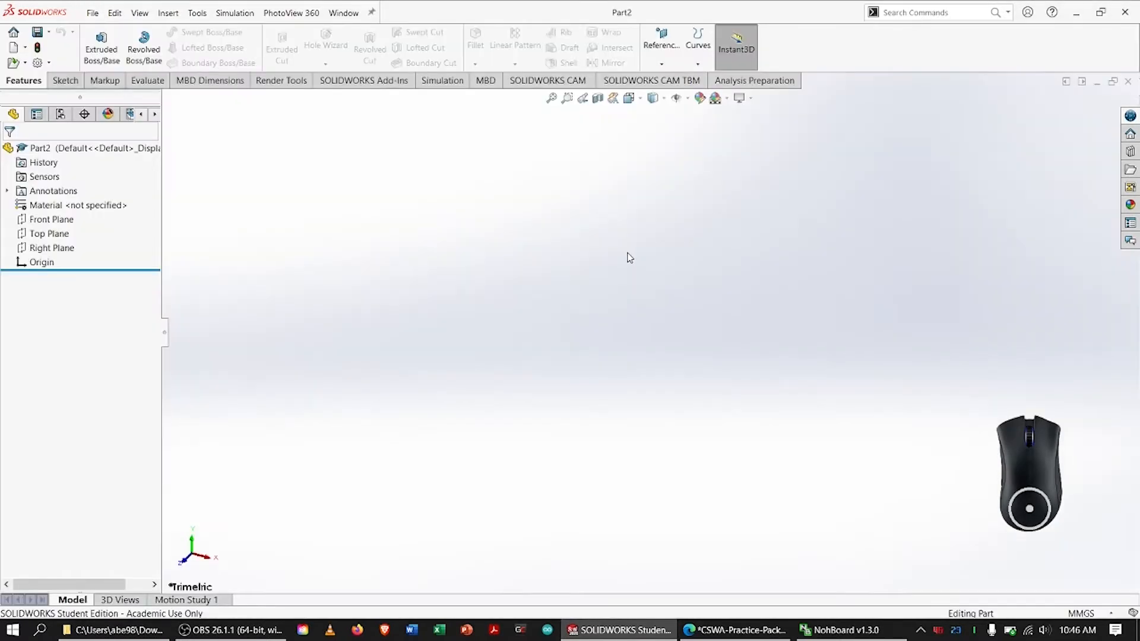
{"action": "left_click", "coordinate": [1100, 613]}
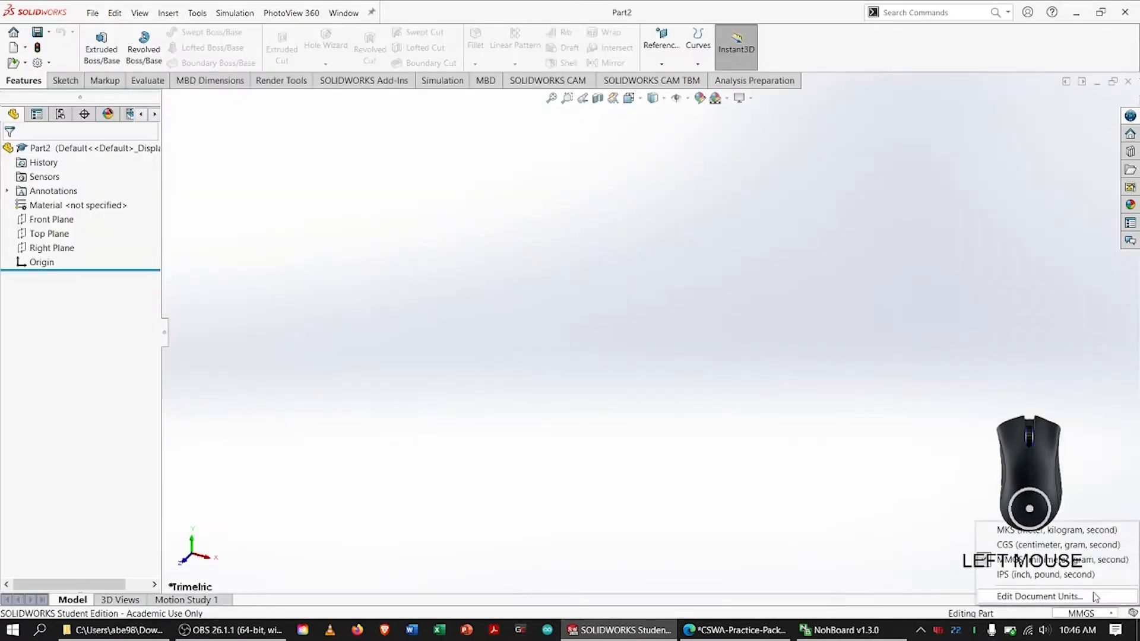
{"action": "left_click", "coordinate": [1049, 566]}
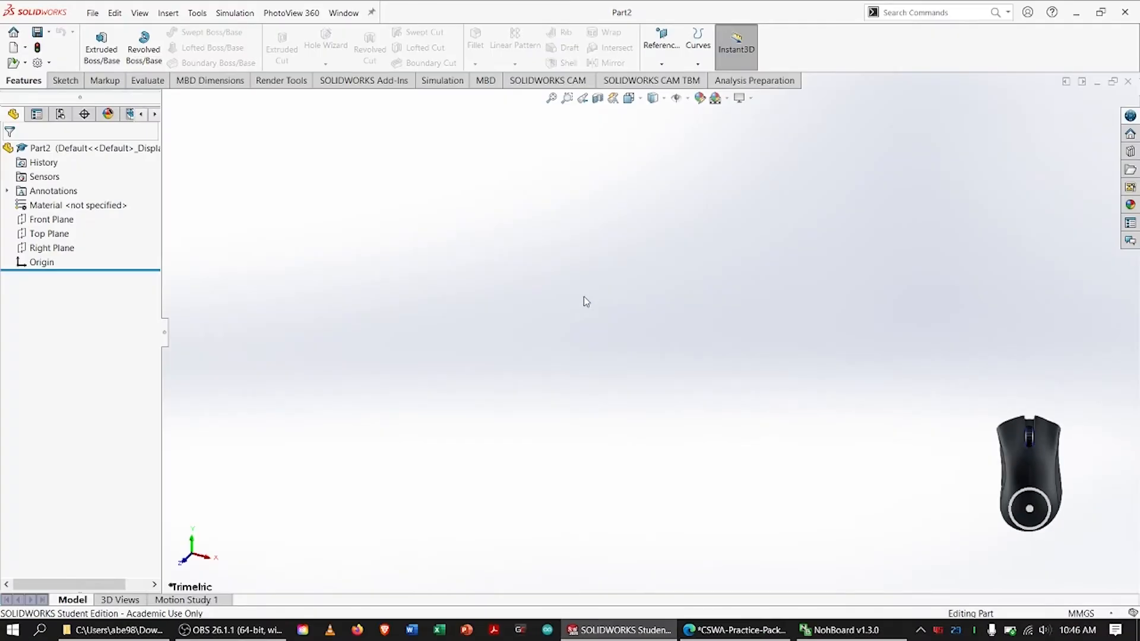
Open the part's material editor, search for 1060 alloy and select 1060 Alloy under Aluminium Alloys
{"action": "right_click", "coordinate": [34, 207]}
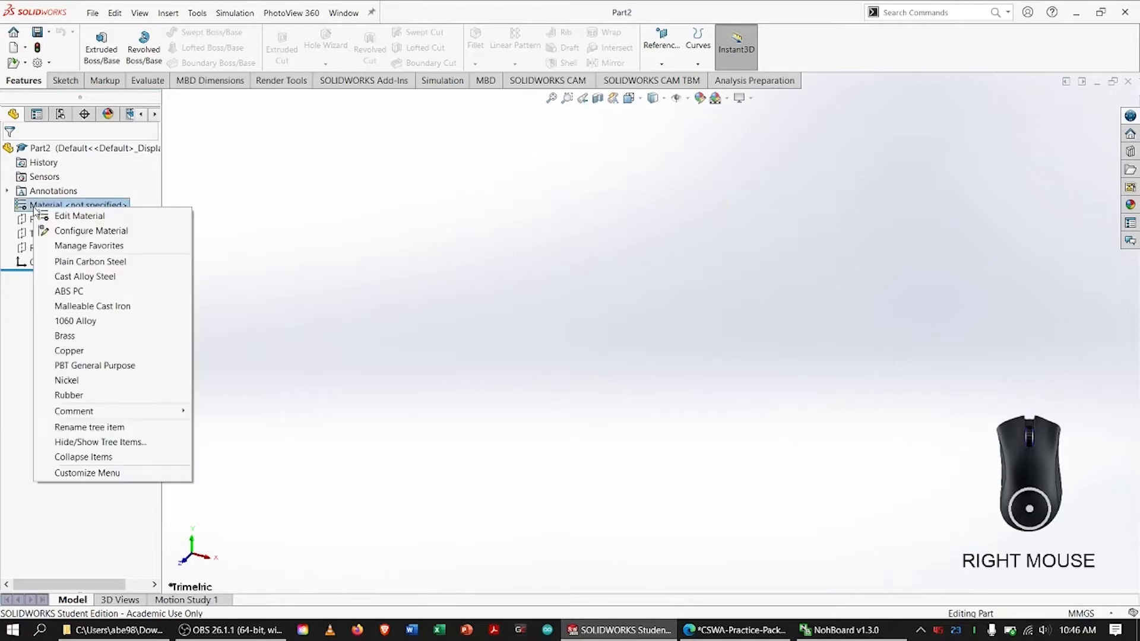
{"action": "left_click", "coordinate": [70, 217]}
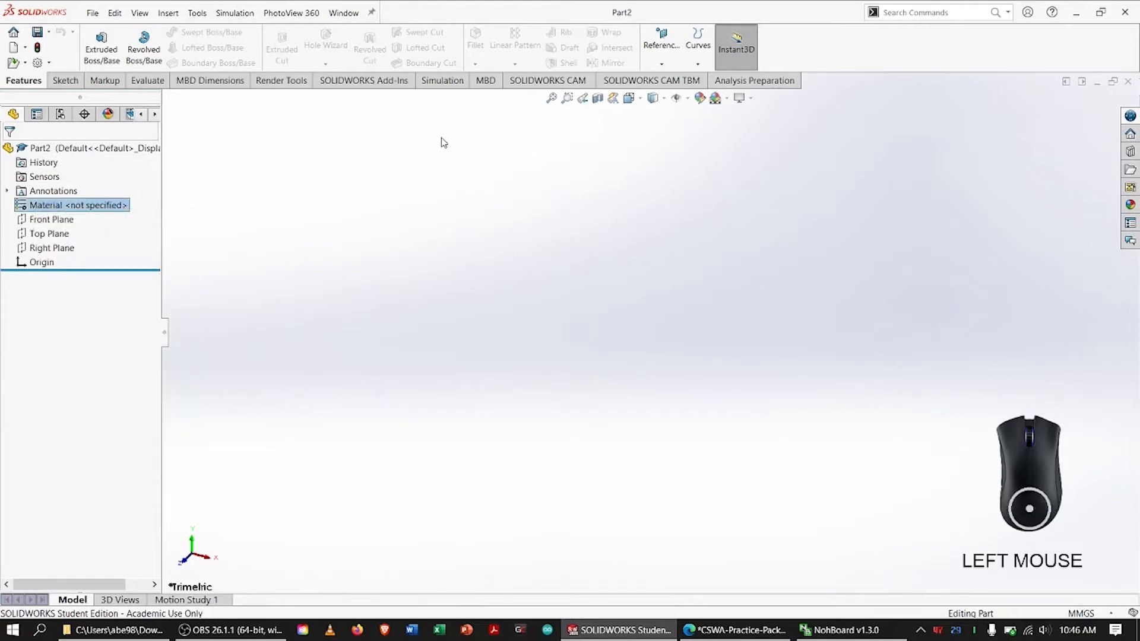
{"action": "left_click", "coordinate": [425, 113]}
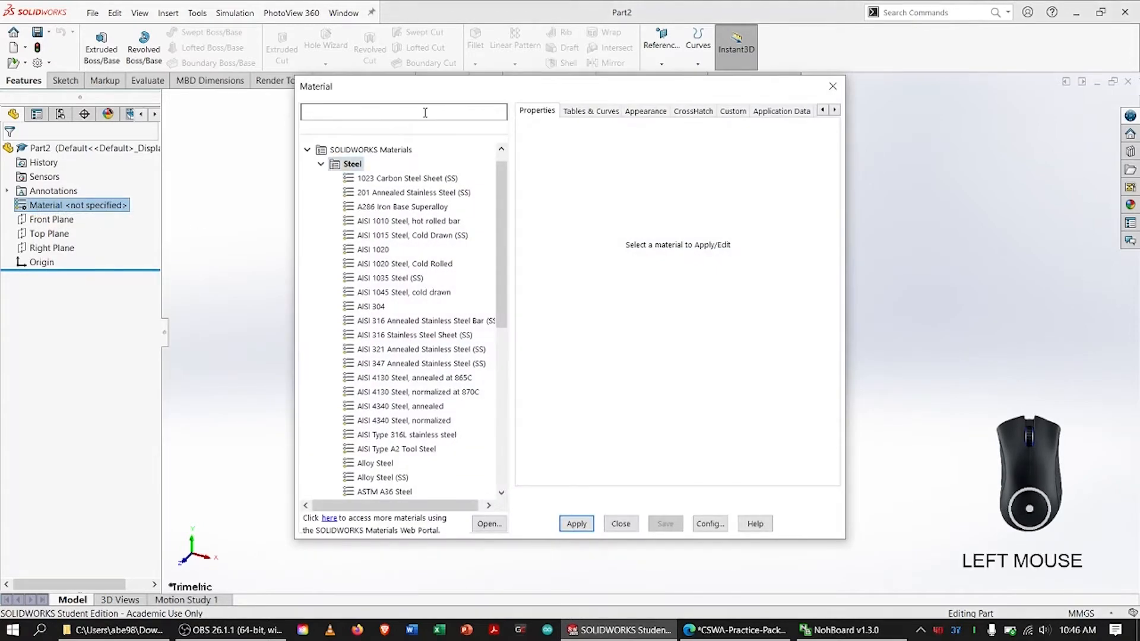
{"action": "type", "text": "1060 all"}
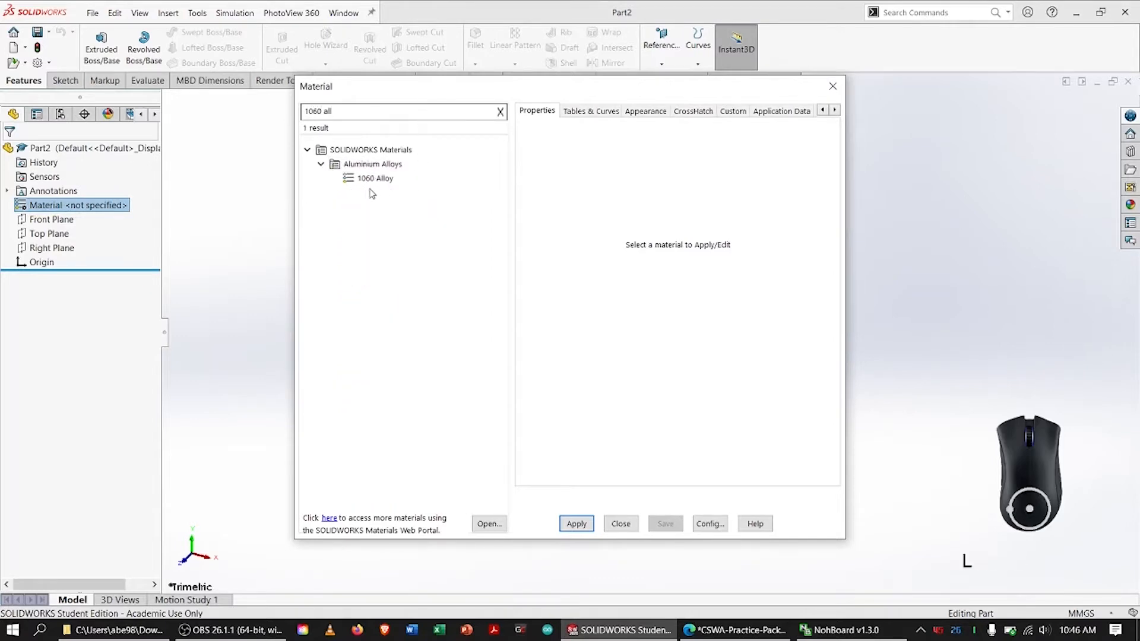
{"action": "left_click", "coordinate": [374, 179]}
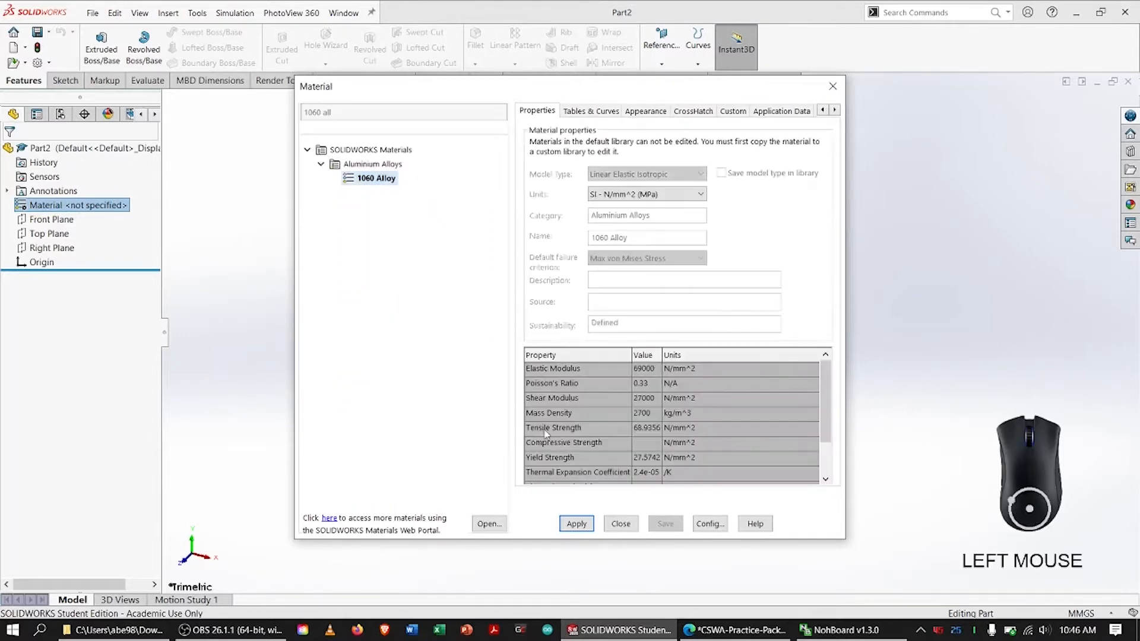
Switch to the practice PDF in the browser, mark the density line in the Problem 4 specification with ink and erase the mark
{"action": "left_click", "coordinate": [718, 629]}
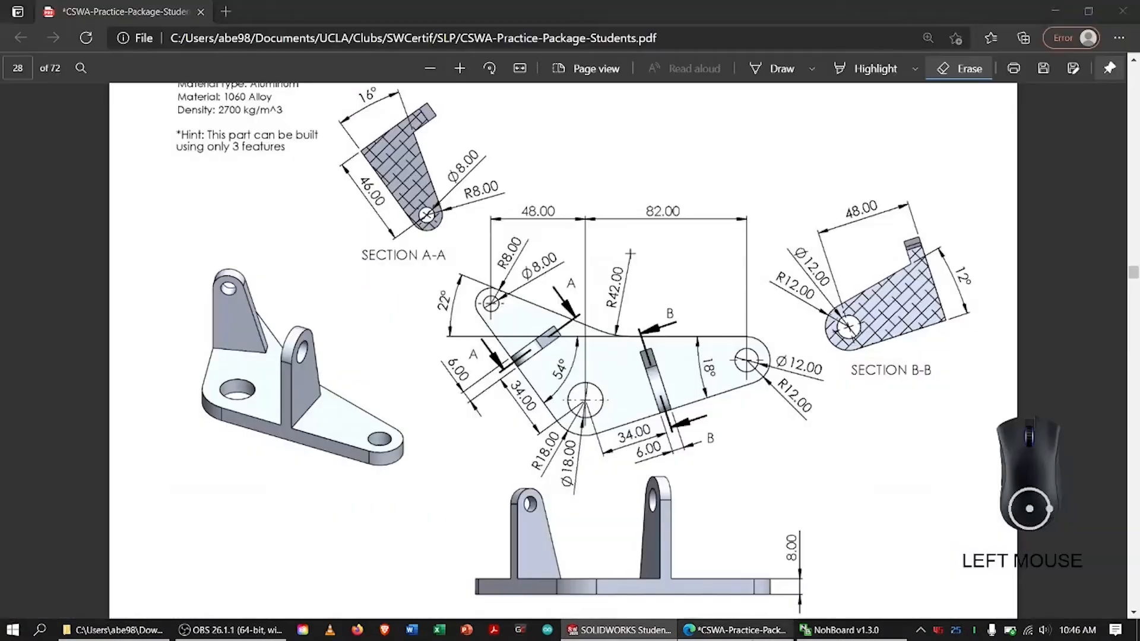
{"action": "left_click", "coordinate": [778, 71]}
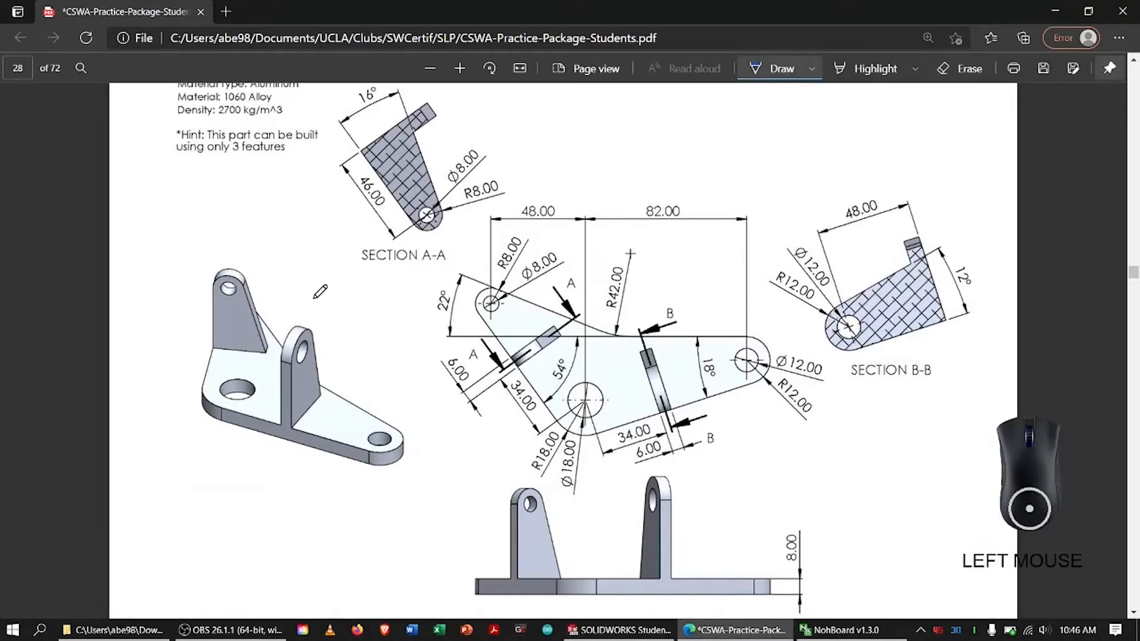
{"action": "scroll", "coordinate": [320, 291], "scroll_direction": "up", "scroll_amount": 5}
{"action": "left_click_drag", "start_coordinate": [218, 391], "coordinate": [337, 355]}
{"action": "left_click", "coordinate": [961, 69]}
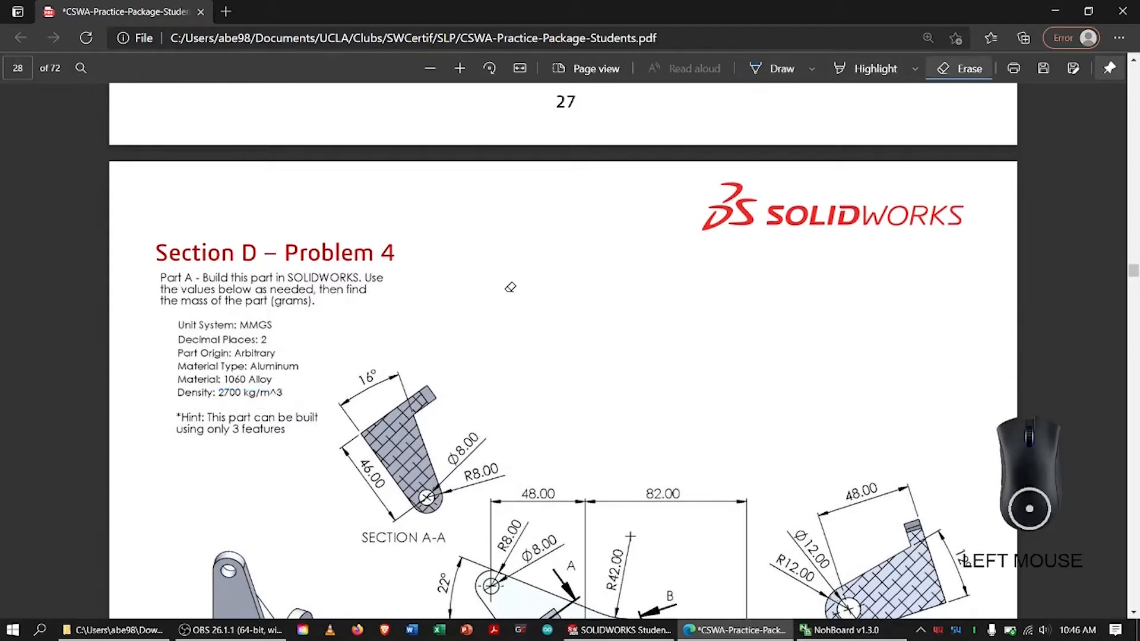
Switch back to SOLIDWORKS, apply 1060 Alloy to the part and close the material editor
{"action": "key", "text": "alt+Tab"}
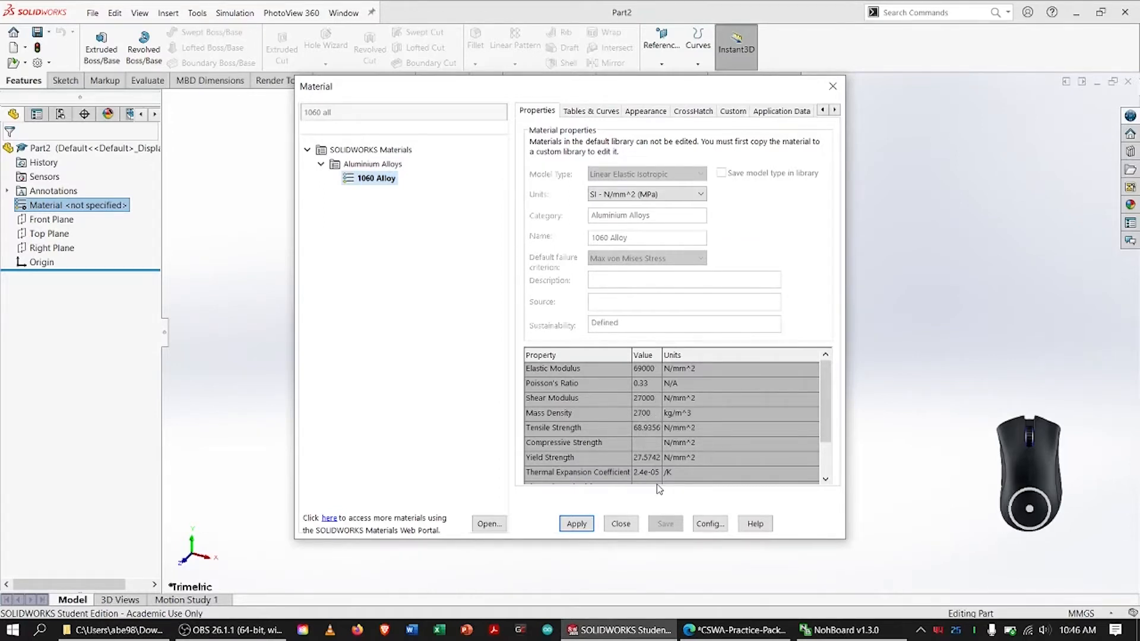
{"action": "left_click", "coordinate": [576, 523]}
{"action": "left_click", "coordinate": [620, 524]}
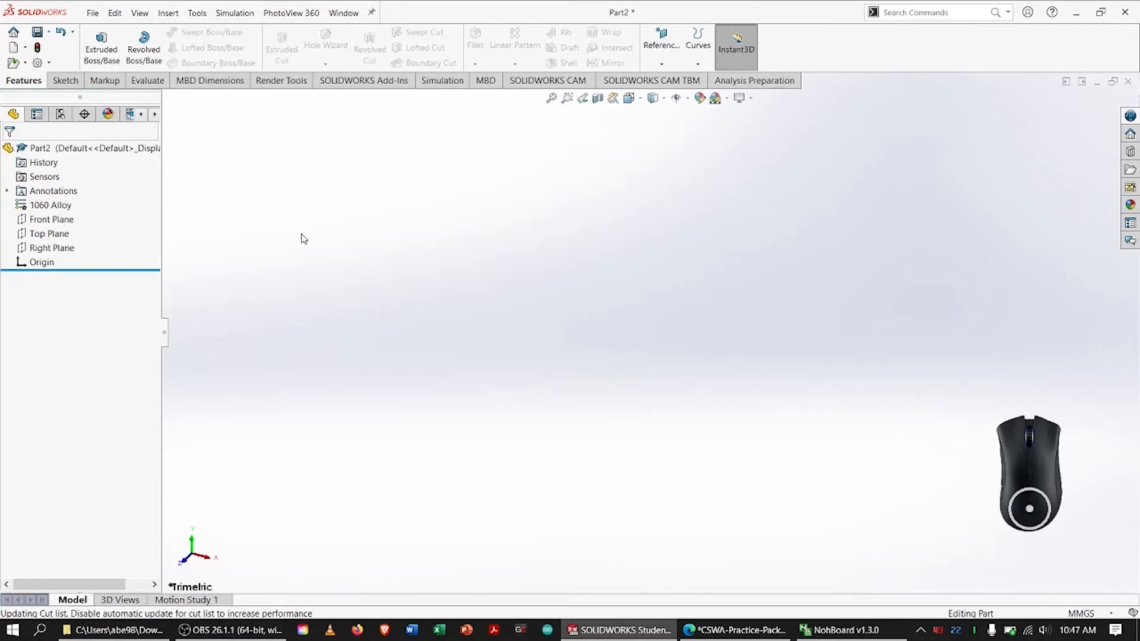
Switch to the practice PDF in the browser and circle the base plate in the isometric view with ink
{"action": "left_click", "coordinate": [736, 630]}
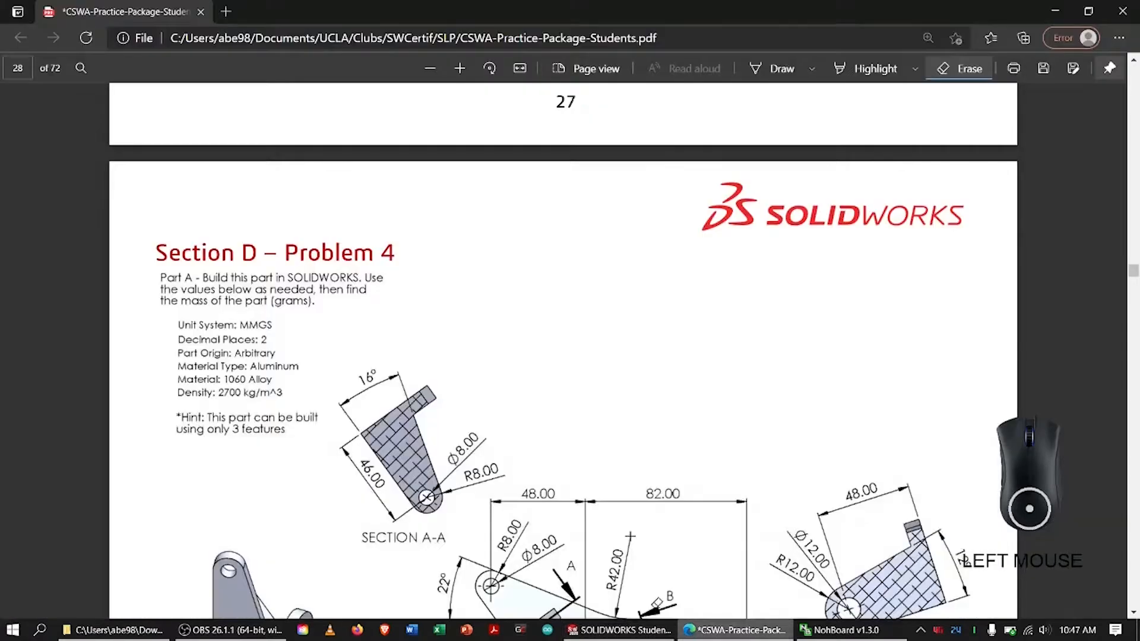
{"action": "scroll", "coordinate": [564, 350], "scroll_direction": "down", "scroll_amount": 5}
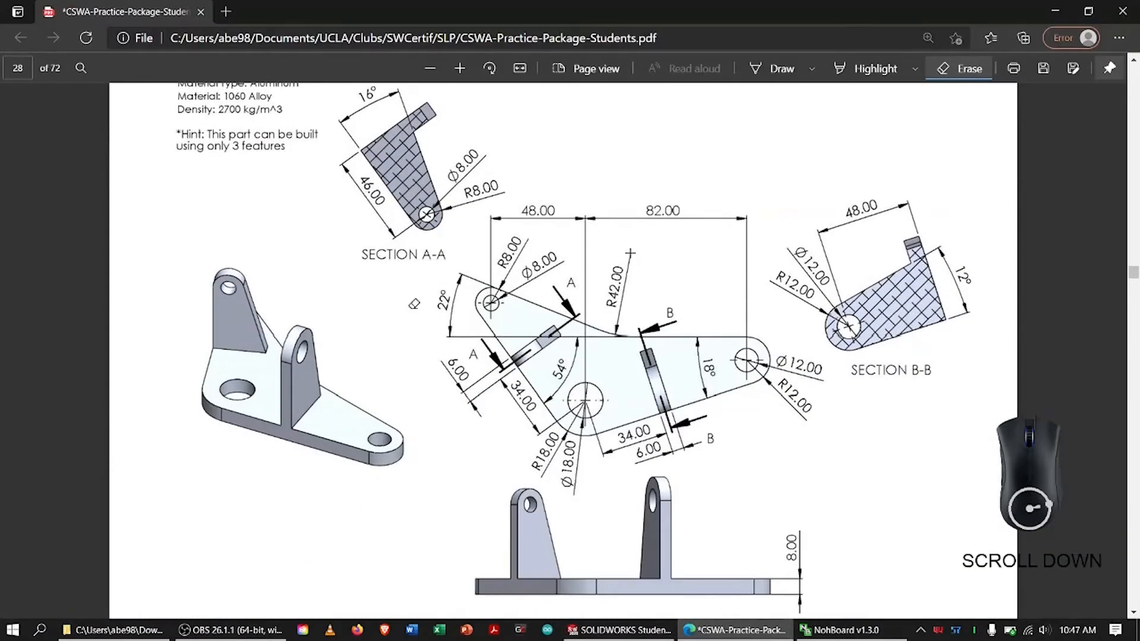
{"action": "left_click", "coordinate": [784, 73]}
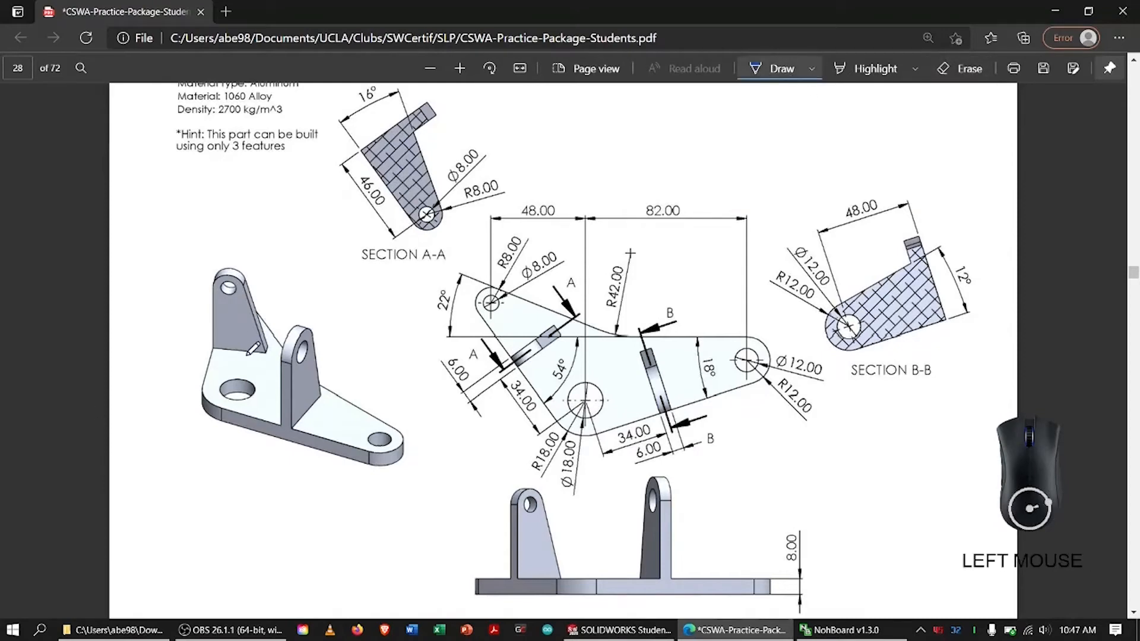
{"action": "left_click_drag", "start_coordinate": [194, 353], "coordinate": [345, 509]}
{"action": "mouse_move", "coordinate": [436, 515]}
{"action": "left_mouse_down"}
{"action": "mouse_move", "coordinate": [279, 276]}
{"action": "mouse_move", "coordinate": [238, 279]}
{"action": "left_mouse_up"}
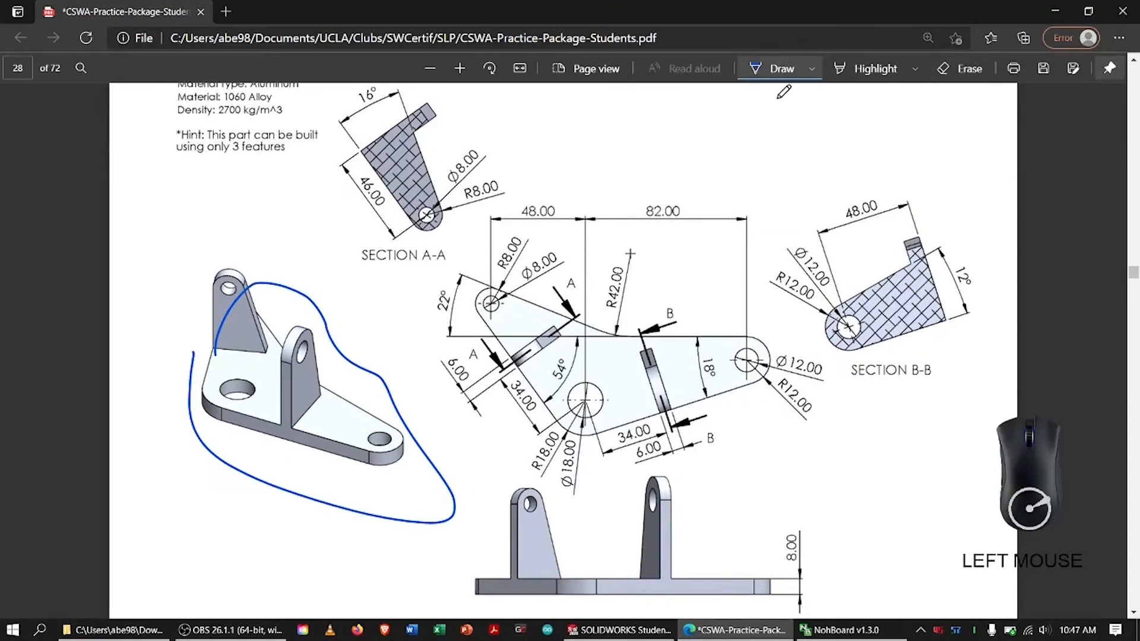
Switch to SOLIDWORKS and start a new sketch on the Top Plane
{"action": "key", "text": "alt+Tab"}
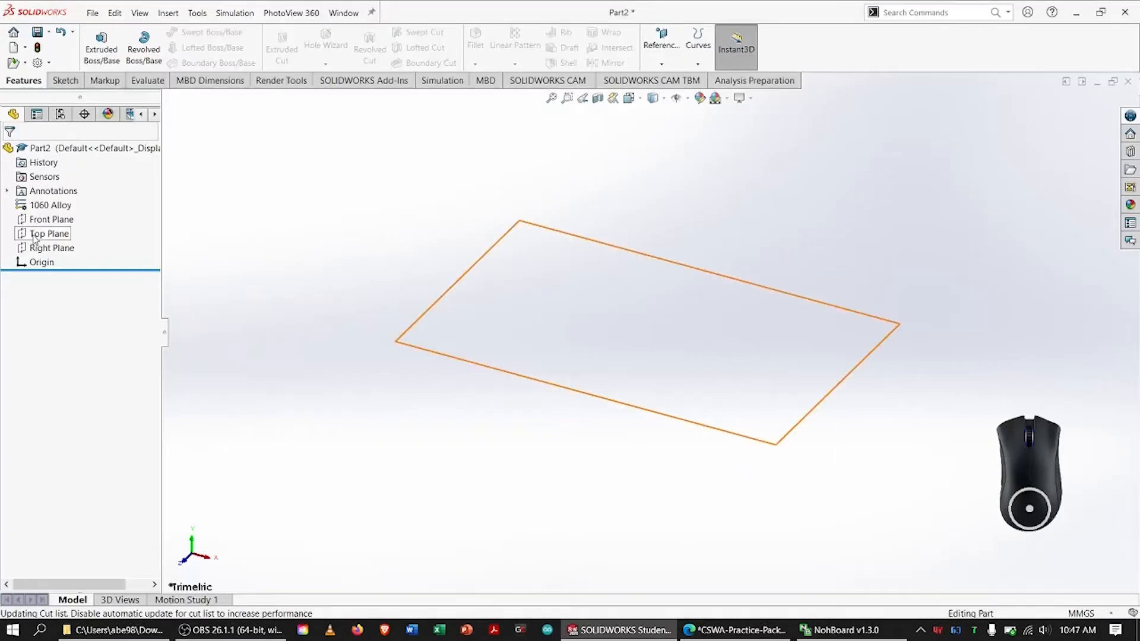
{"action": "right_click", "coordinate": [29, 233]}
{"action": "left_click", "coordinate": [44, 218]}
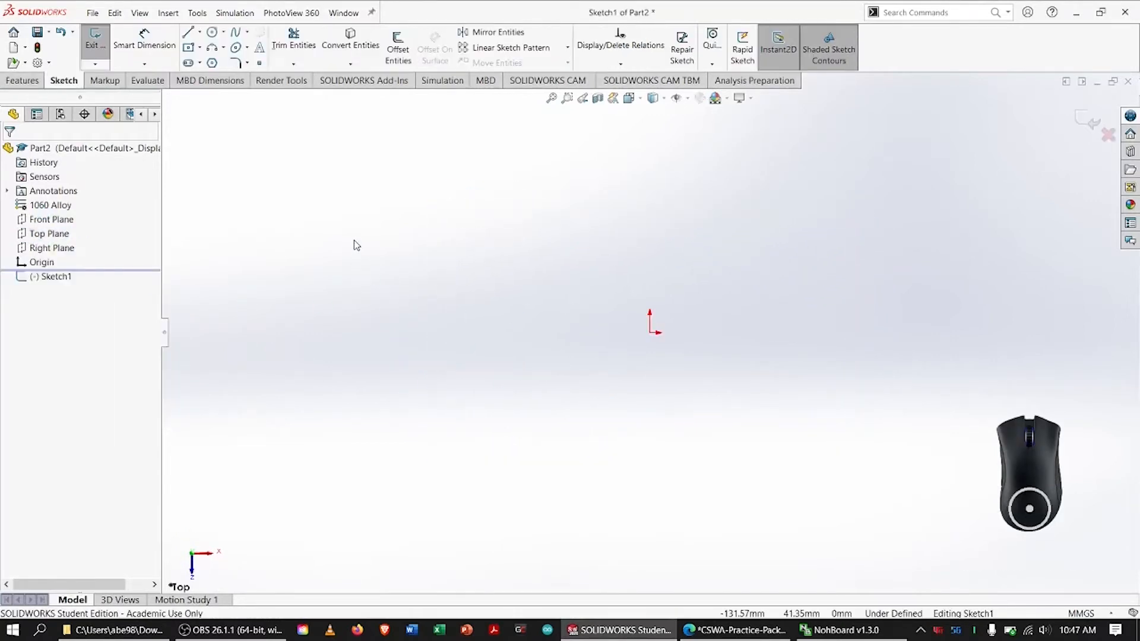
Switch to the practice PDF, circle the plan view's large hole with its rounded corner, and mark its Ø18.00 and R18.00 dimensions
{"action": "left_click", "coordinate": [736, 630]}
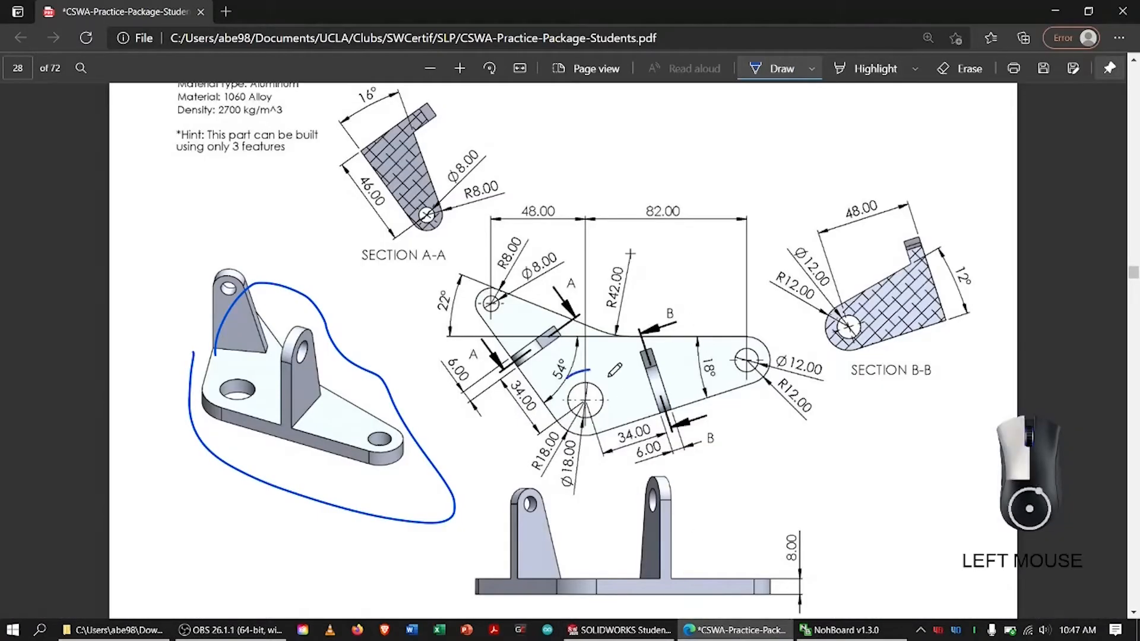
{"action": "mouse_move", "coordinate": [552, 404]}
{"action": "left_mouse_down"}
{"action": "mouse_move", "coordinate": [546, 419]}
{"action": "mouse_move", "coordinate": [601, 392]}
{"action": "mouse_move", "coordinate": [568, 409]}
{"action": "left_mouse_up"}
{"action": "left_click_drag", "start_coordinate": [577, 457], "coordinate": [567, 442]}
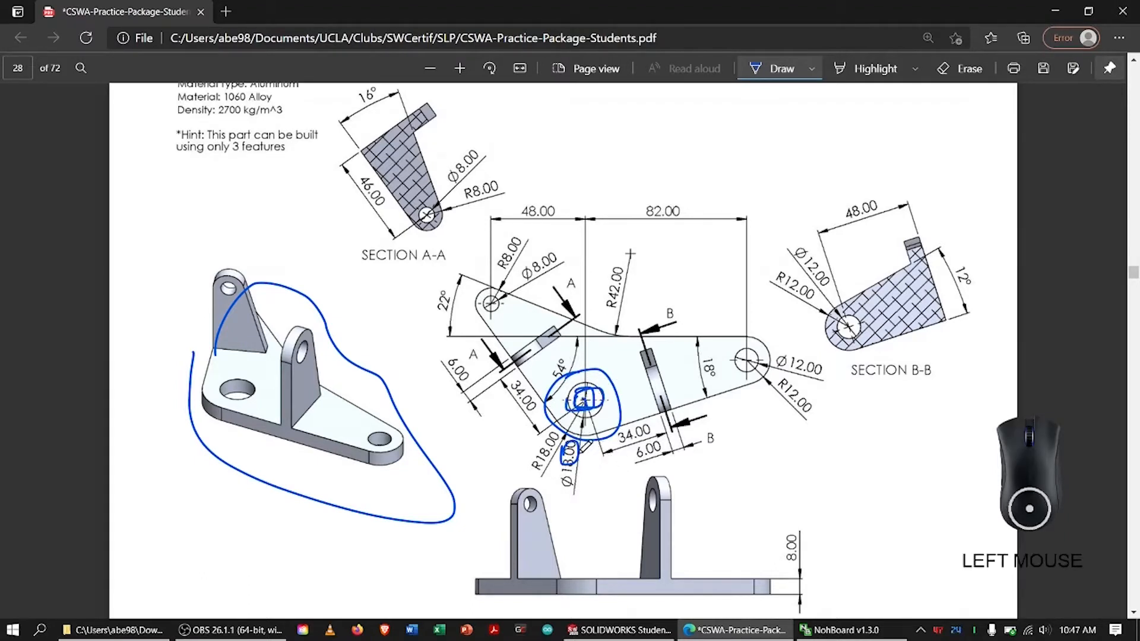
{"action": "mouse_move", "coordinate": [527, 460]}
{"action": "left_mouse_down"}
{"action": "mouse_move", "coordinate": [542, 435]}
{"action": "mouse_move", "coordinate": [557, 448]}
{"action": "left_mouse_up"}
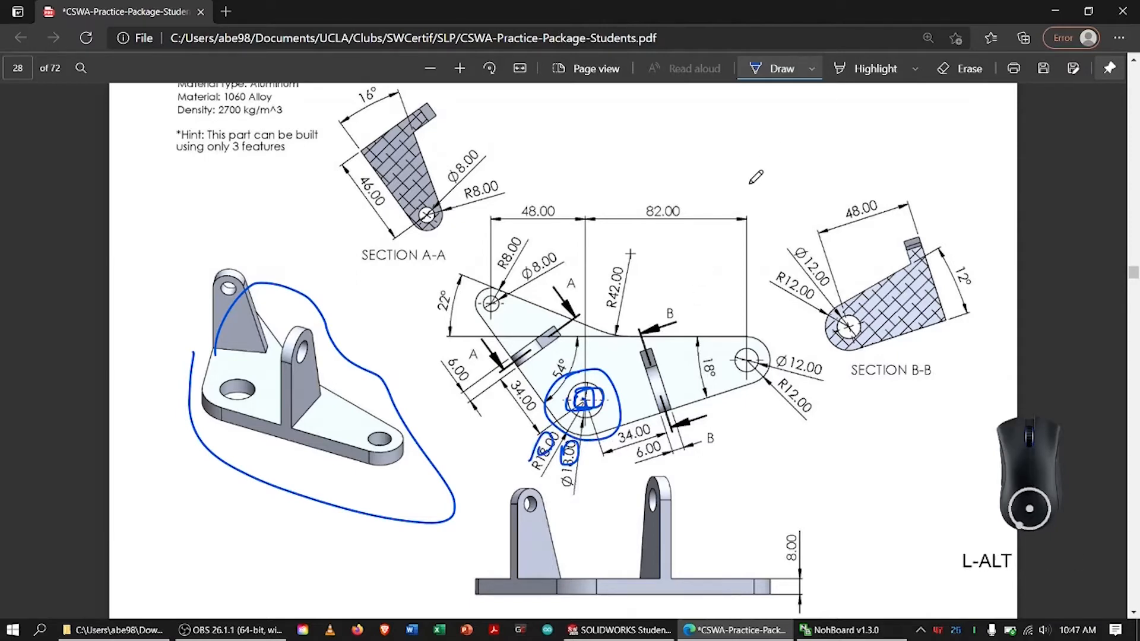
Switch to SOLIDWORKS and sketch two concentric circles centred on the origin, with radii of about 30 mm and 75 mm
{"action": "key", "text": "alt+Tab"}
{"action": "left_click", "coordinate": [214, 35]}
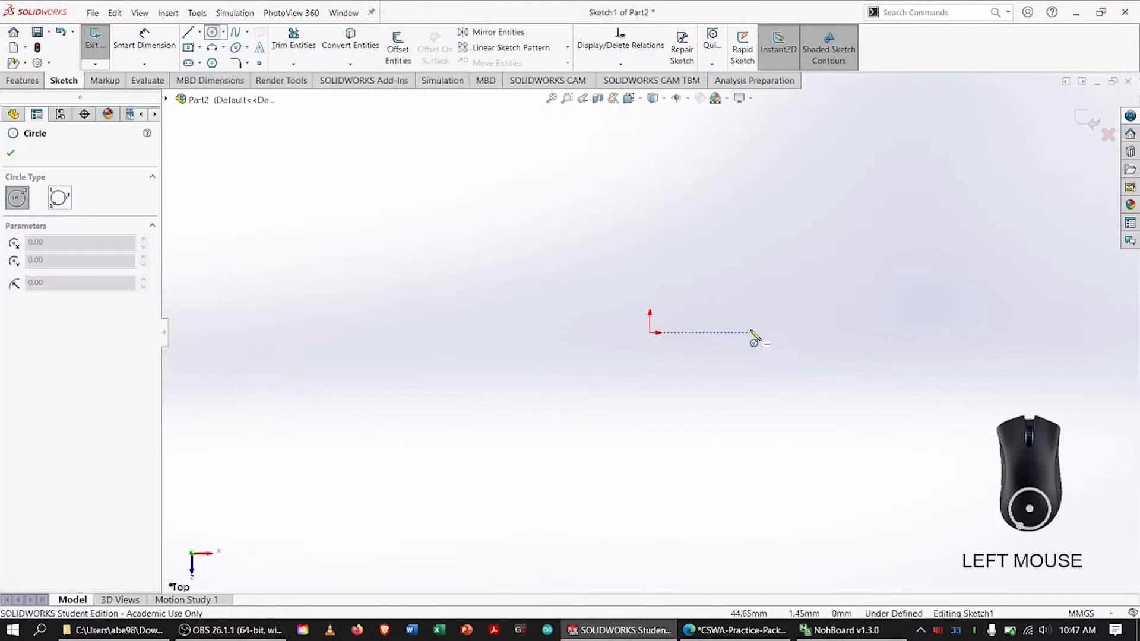
{"action": "left_click_drag", "start_coordinate": [649, 332], "coordinate": [718, 362]}
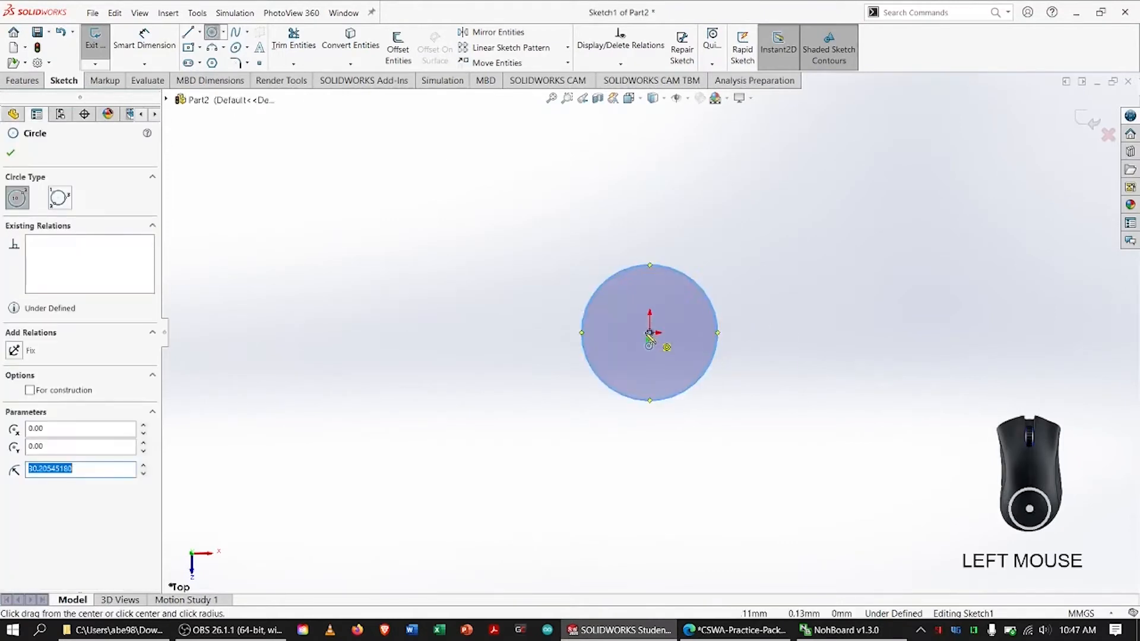
{"action": "left_click_drag", "start_coordinate": [649, 333], "coordinate": [824, 385]}
{"action": "left_click", "coordinate": [812, 376]}
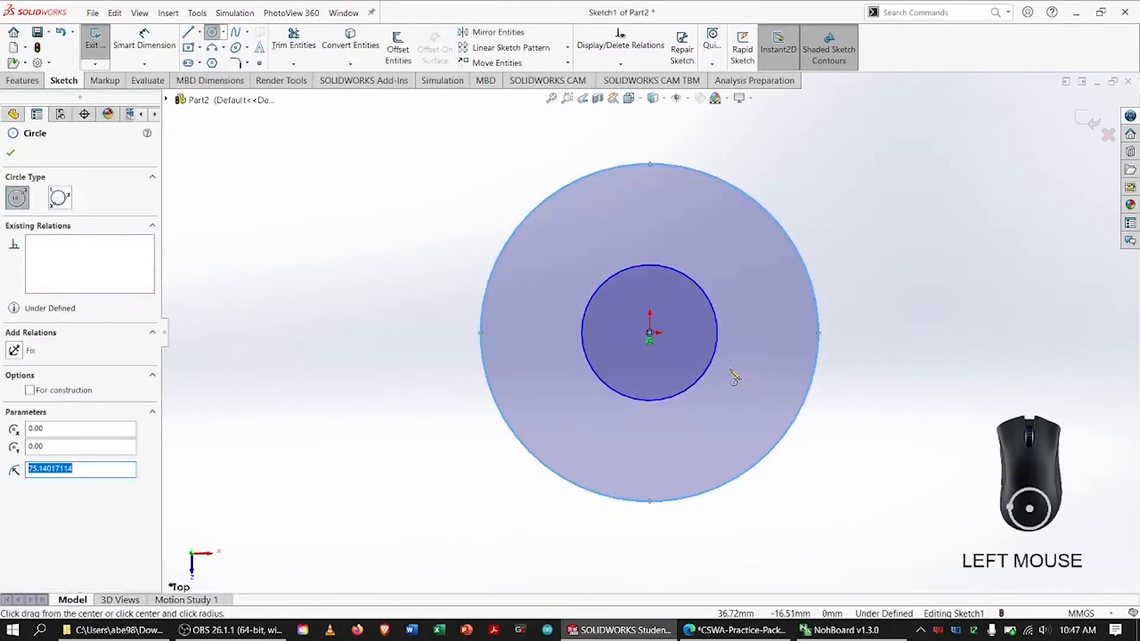
{"action": "key", "text": "Escape"}
Dimension the inner circle's diameter and set it to 18 mm
{"action": "right_click_drag", "start_coordinate": [362, 318], "coordinate": [363, 277]}
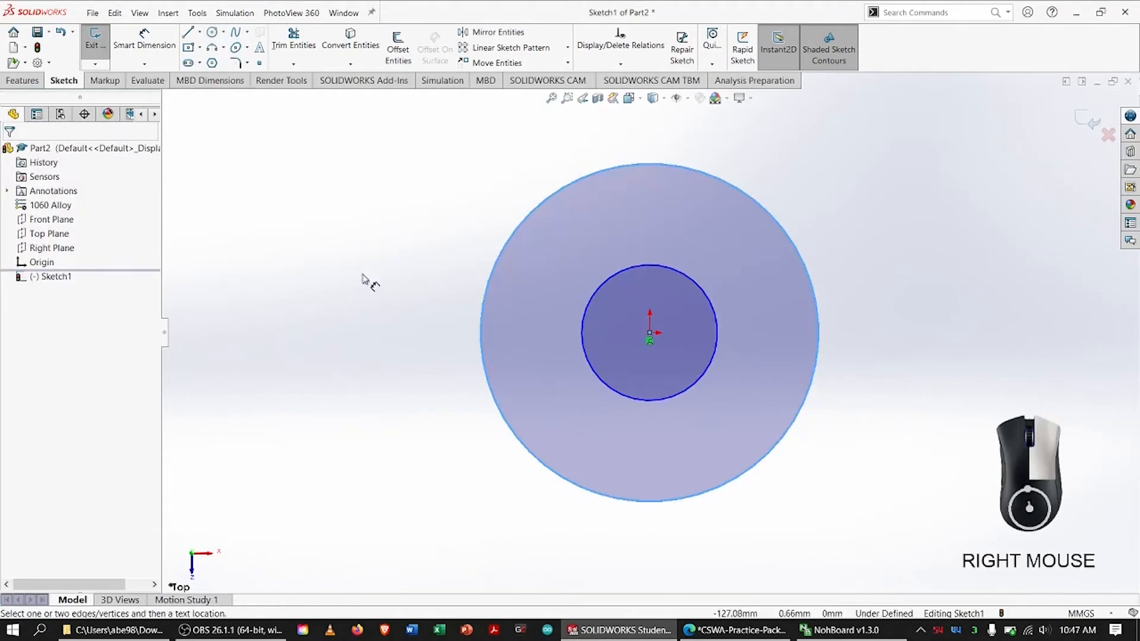
{"action": "left_click", "coordinate": [718, 322]}
{"action": "left_click", "coordinate": [762, 319]}
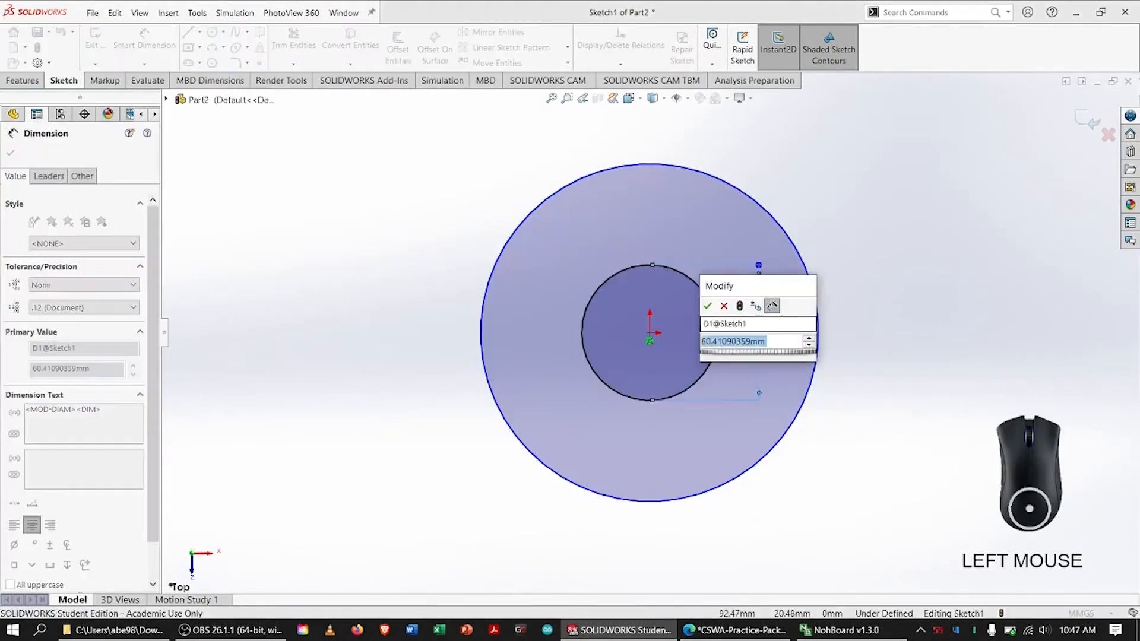
{"action": "type", "text": "18"}
{"action": "key", "text": "Return"}
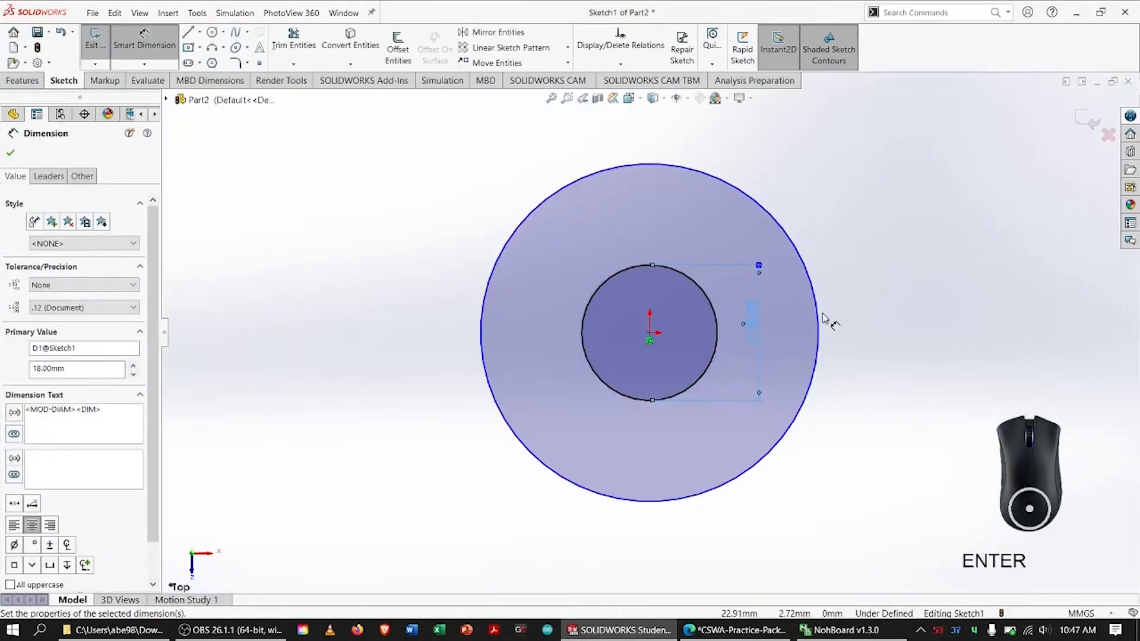
Dimension the outer circle's diameter and set it to 36 mm
{"action": "left_click", "coordinate": [819, 316]}
{"action": "left_click", "coordinate": [872, 326]}
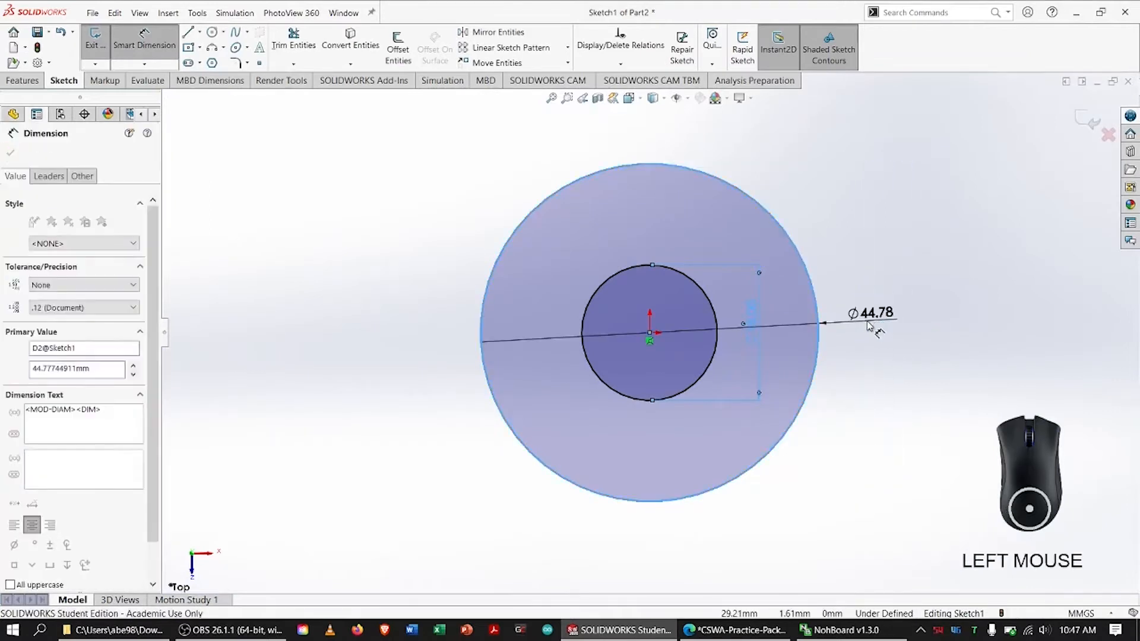
{"action": "type", "text": "36"}
{"action": "key", "text": "Return"}
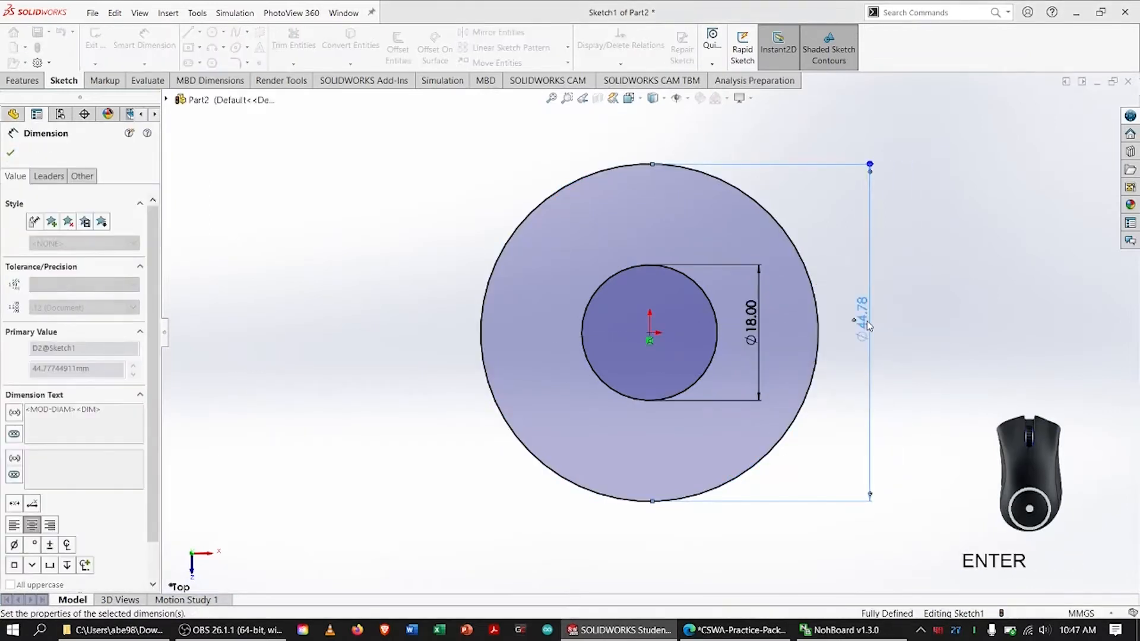
{"action": "key", "text": "Escape"}
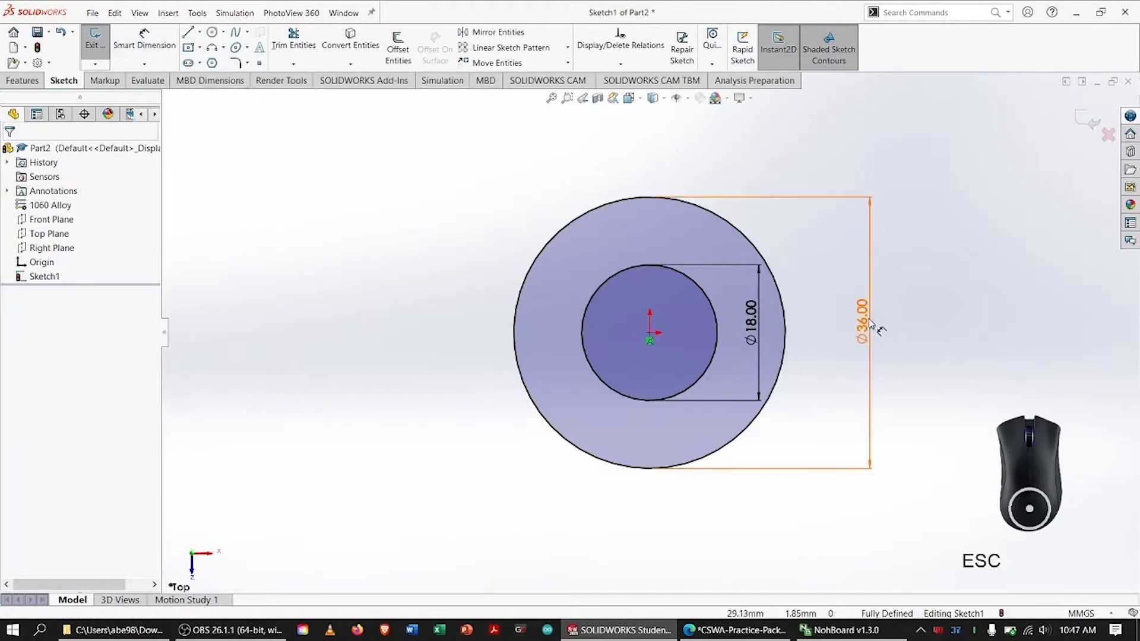
Display the outer circle's 36 mm diameter dimension as a radius dimension
{"action": "left_click", "coordinate": [862, 321]}
{"action": "left_click", "coordinate": [867, 281]}
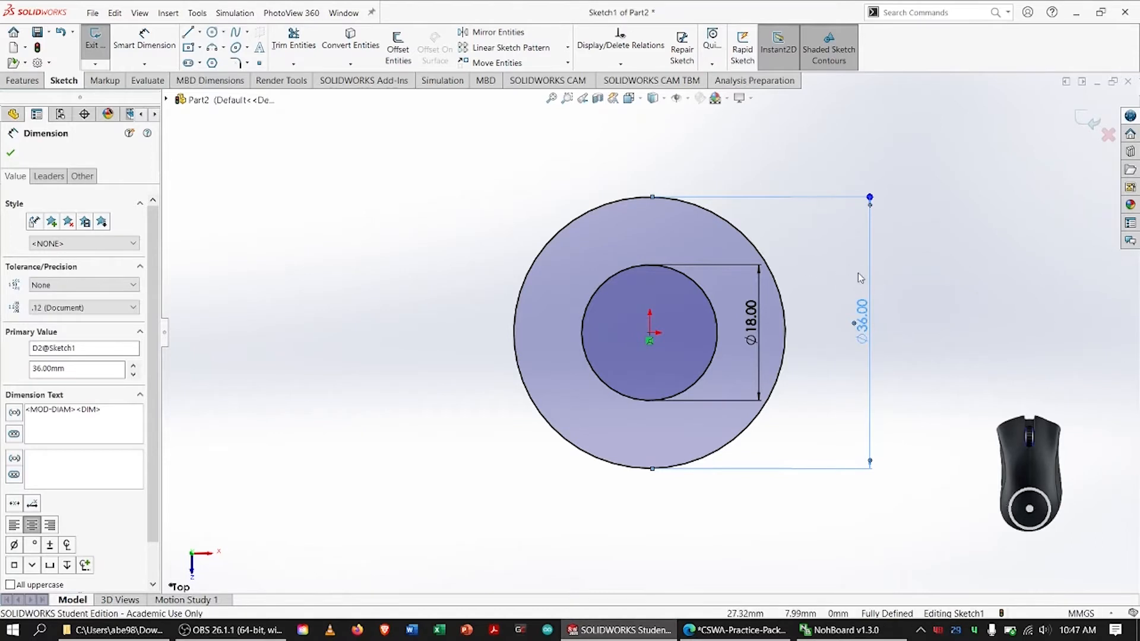
{"action": "left_click", "coordinate": [42, 174]}
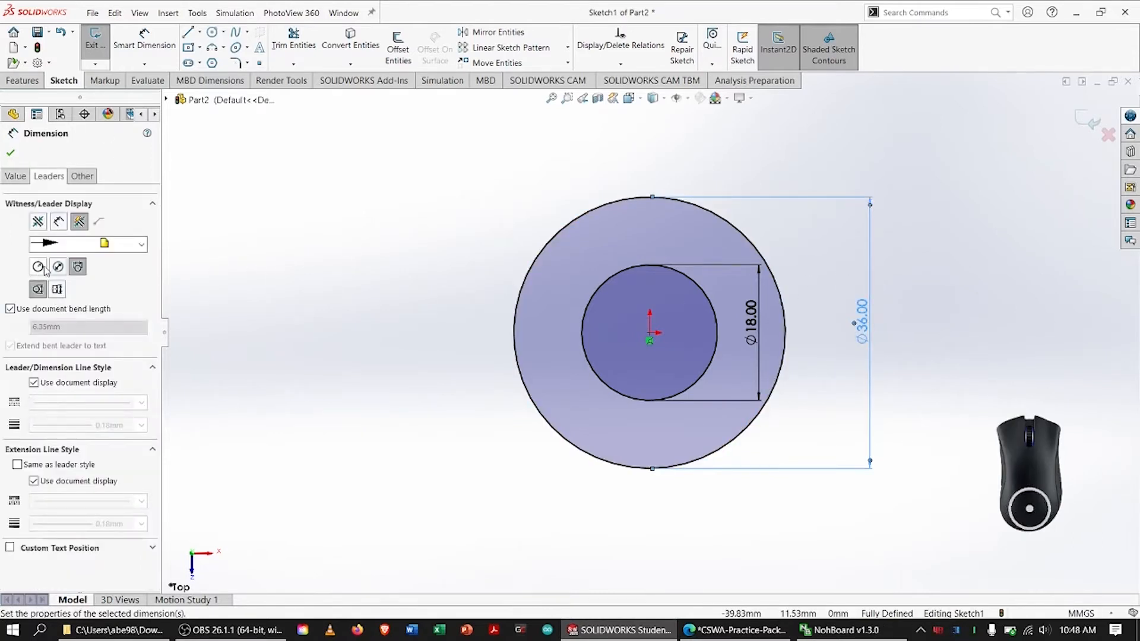
{"action": "left_click", "coordinate": [37, 267]}
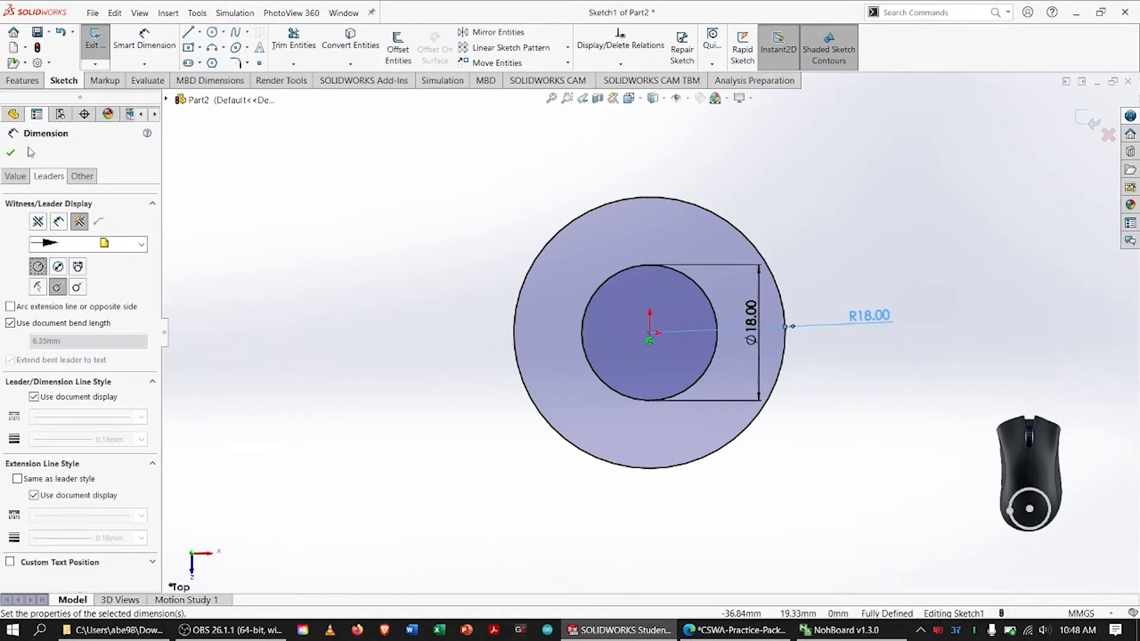
{"action": "left_click", "coordinate": [340, 163]}
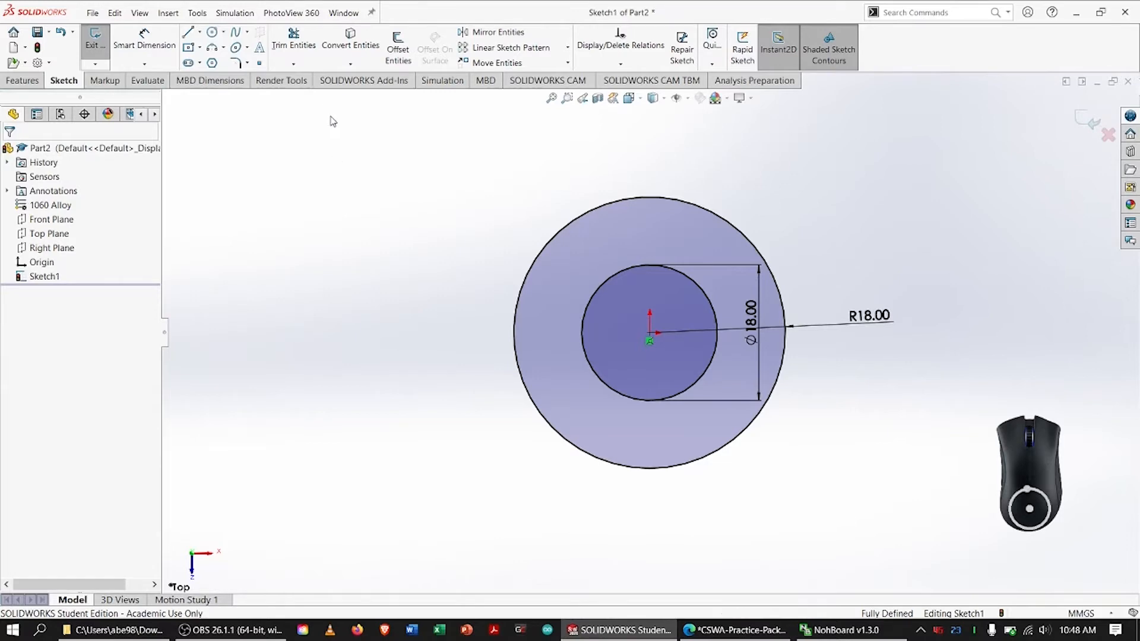
Switch to the practice PDF, trace the plan view's lower sloping edge running from the R18.00 corner, and return to SOLIDWORKS
{"action": "key", "text": "alt+Tab"}
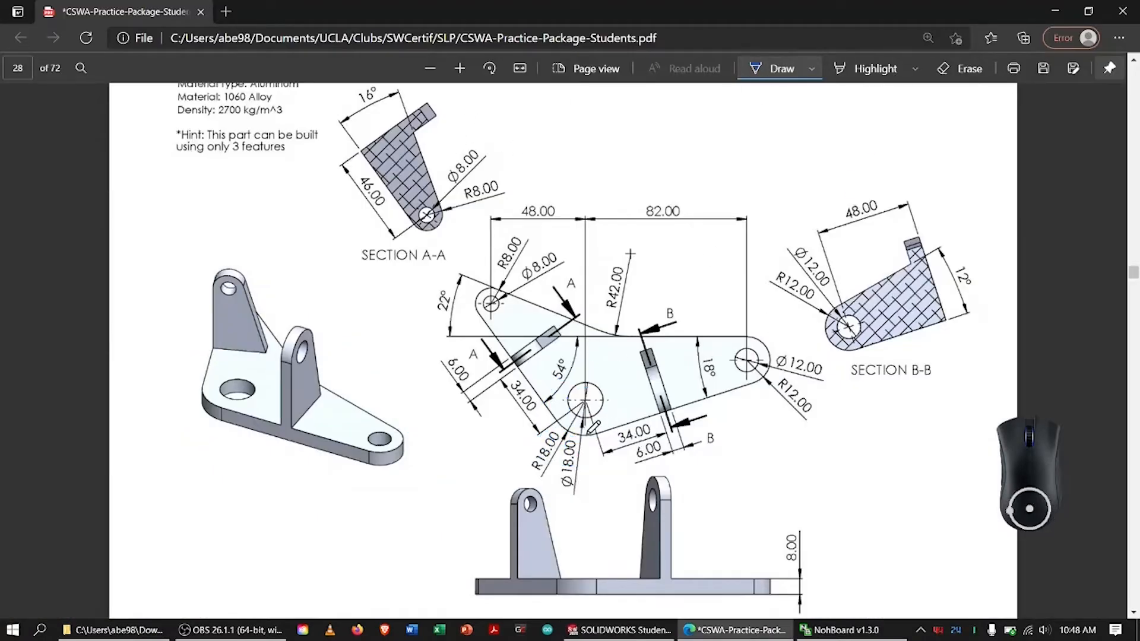
{"action": "left_click_drag", "start_coordinate": [590, 433], "coordinate": [748, 385]}
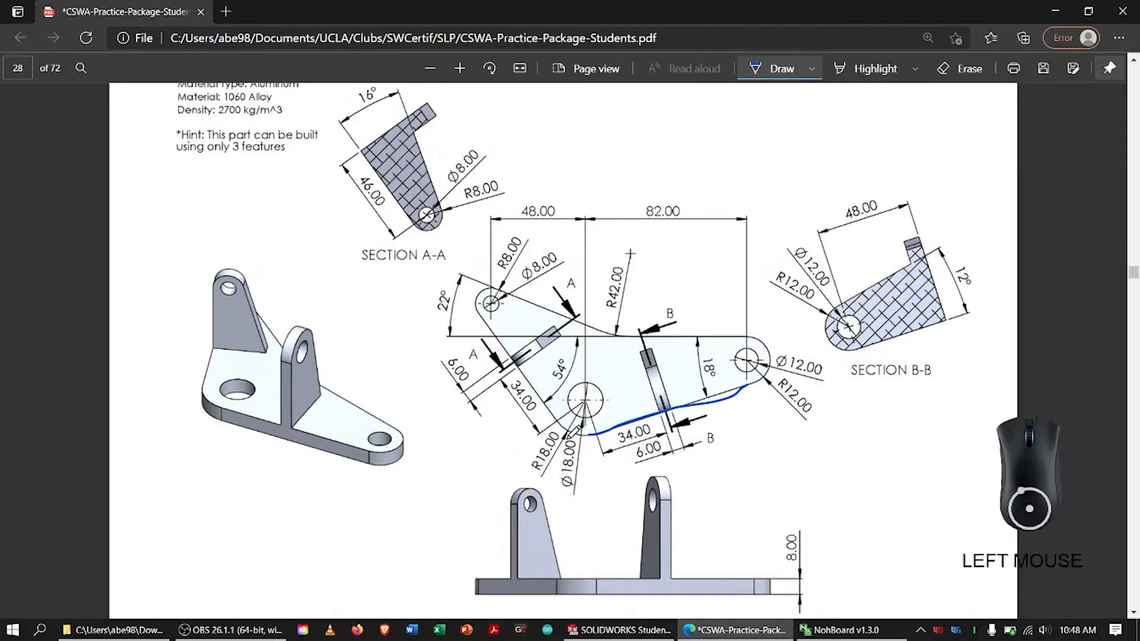
{"action": "key", "text": "alt+Tab"}
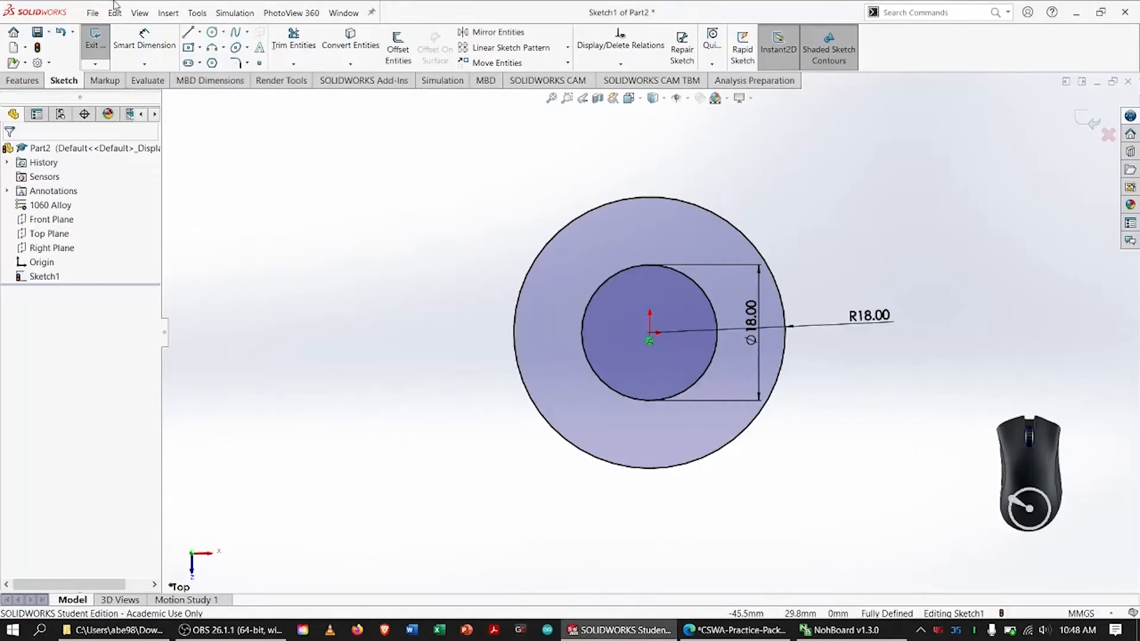
Sketch a line about 55 mm long from the outer circle's lower right side up and outward to the right
{"action": "left_click", "coordinate": [191, 35]}
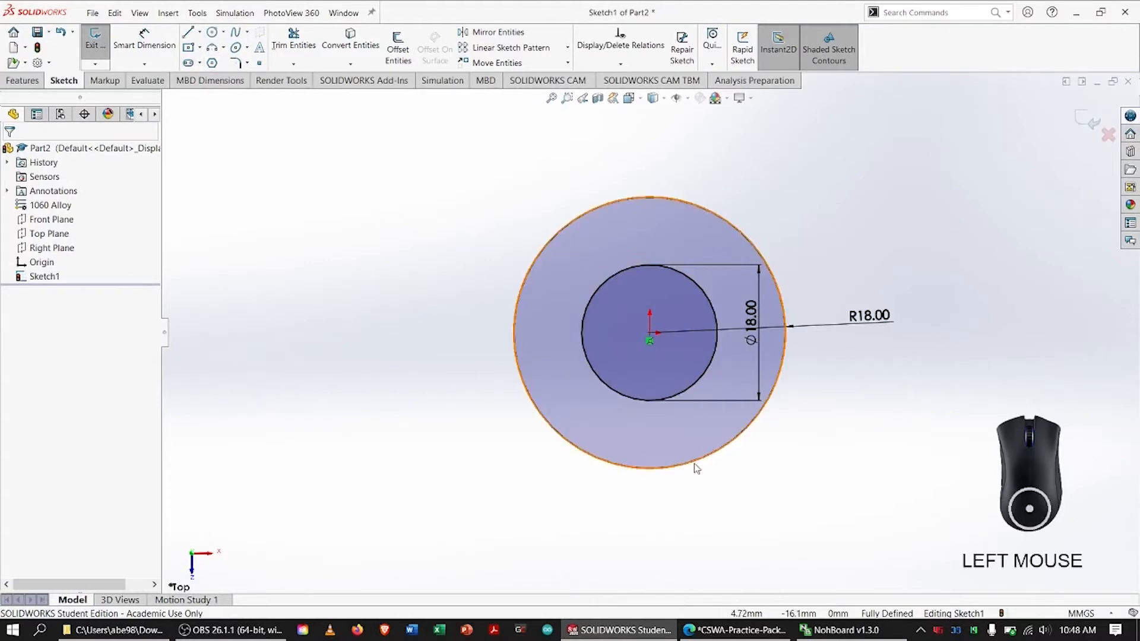
{"action": "left_click", "coordinate": [188, 33]}
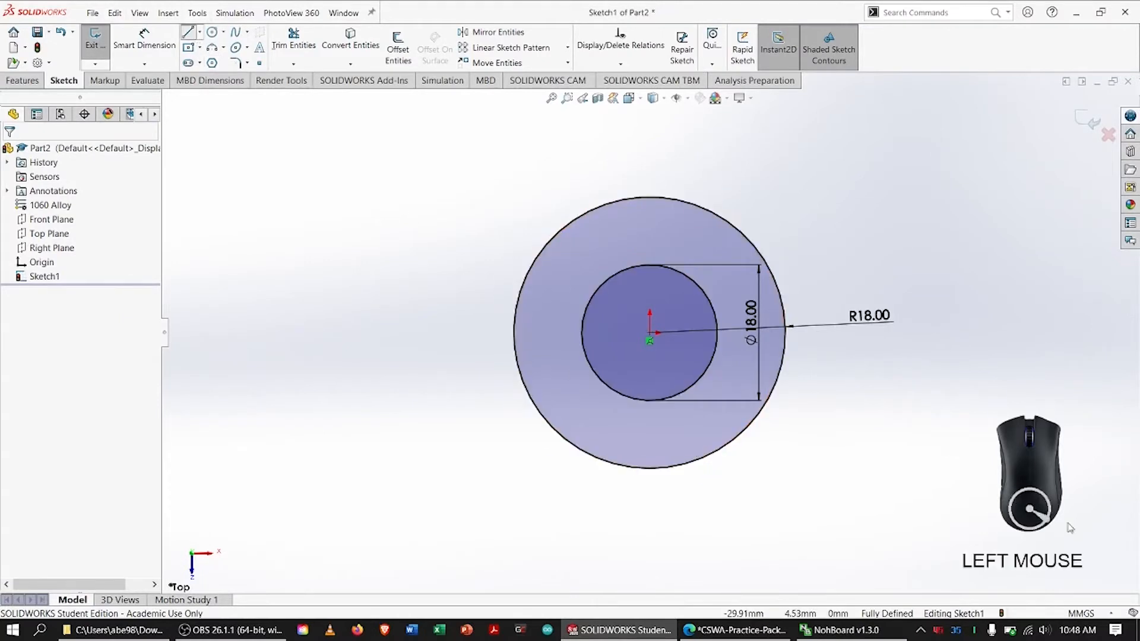
{"action": "left_click", "coordinate": [705, 456]}
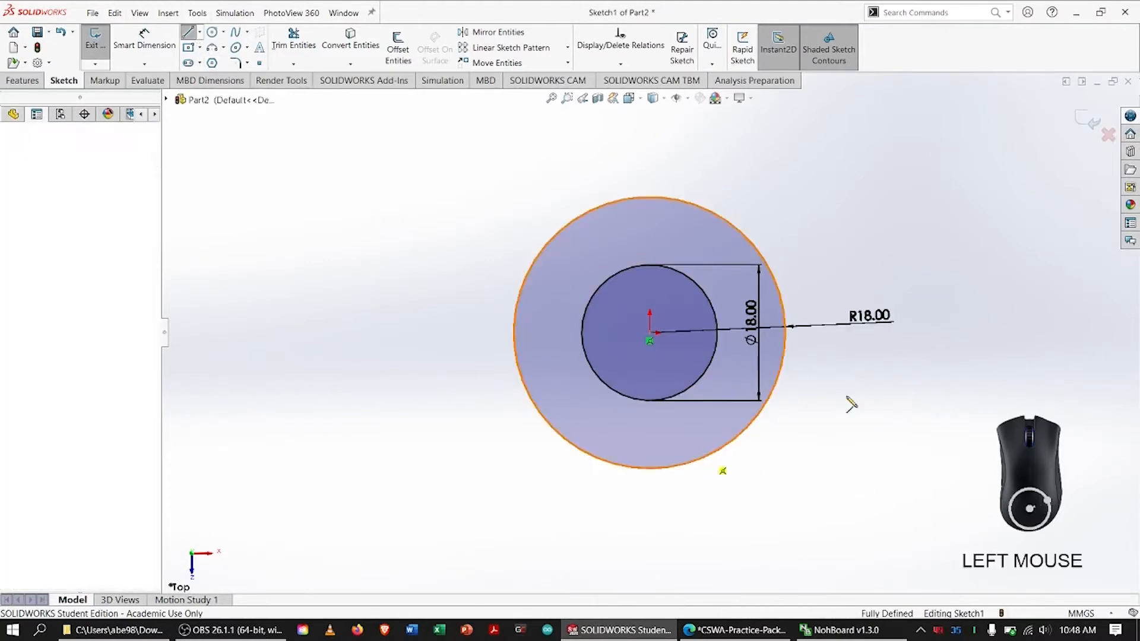
{"action": "left_click", "coordinate": [1057, 212]}
{"action": "key", "text": "Escape"}
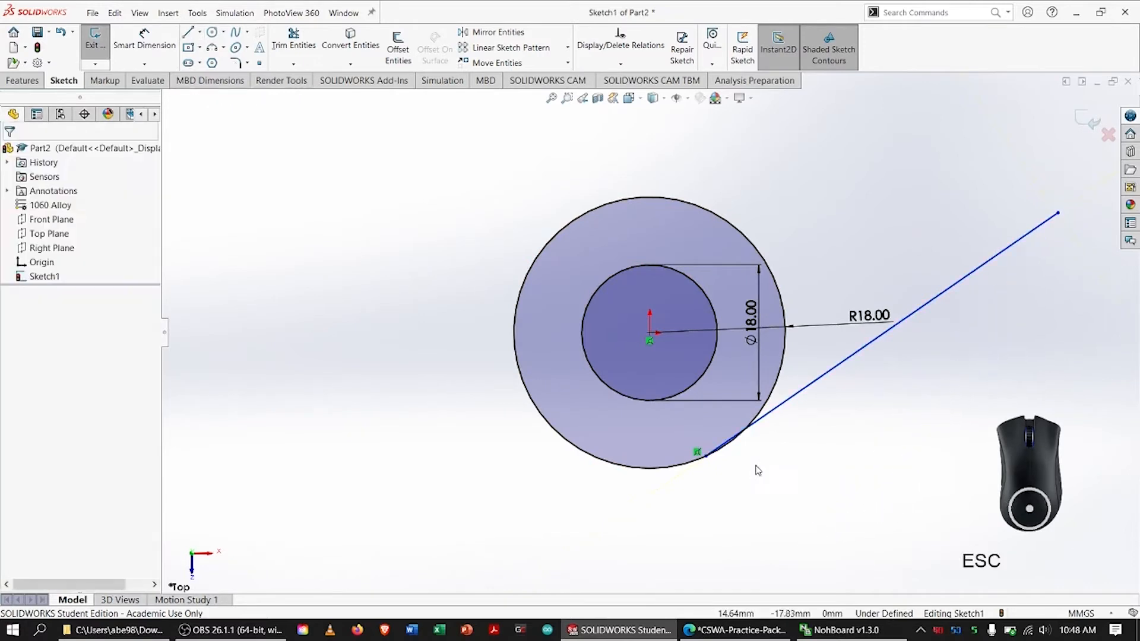
Make the line tangent to the outer circle and stretch its free end to about X 74 mm, Y 17 mm
{"action": "left_click", "coordinate": [766, 422]}
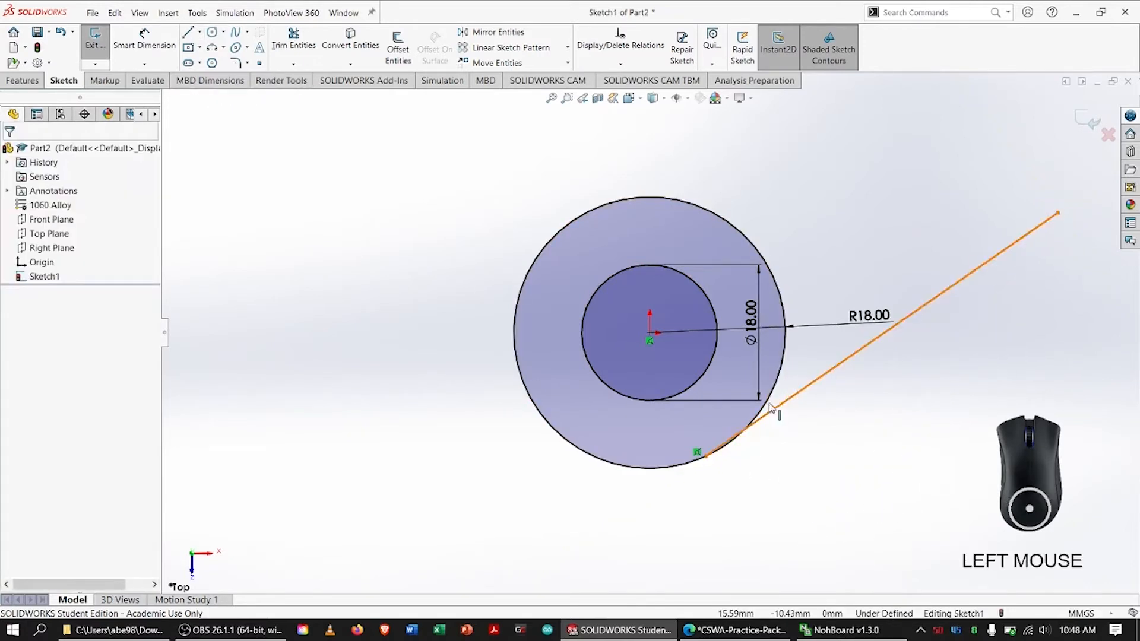
{"action": "left_click", "coordinate": [771, 406], "text": "shift"}
{"action": "left_click", "coordinate": [14, 362]}
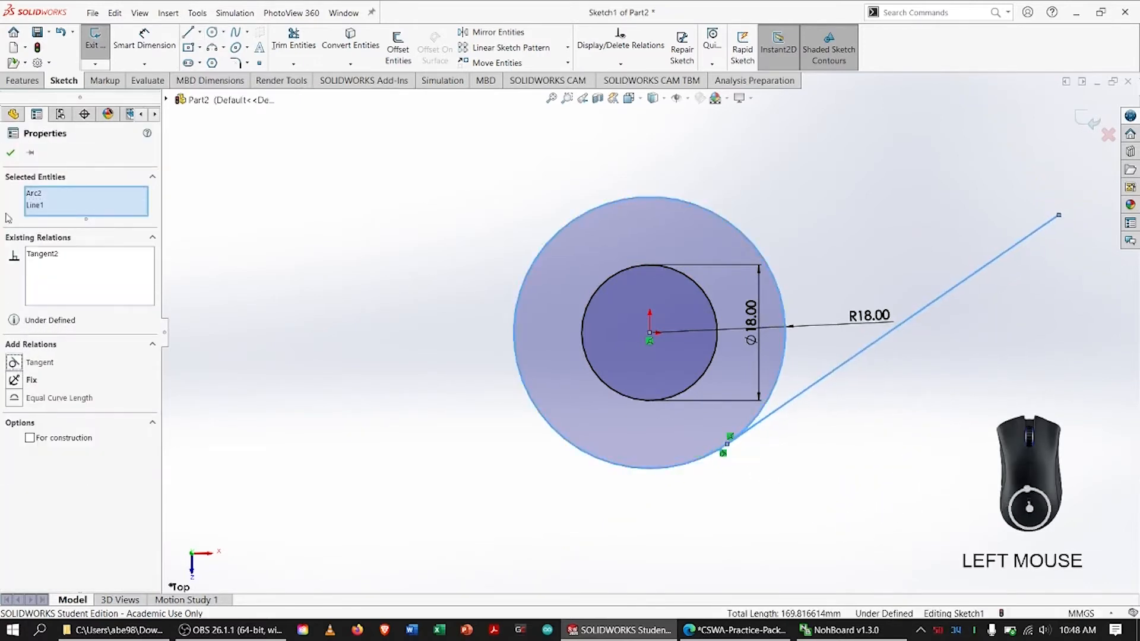
{"action": "left_click", "coordinate": [9, 154]}
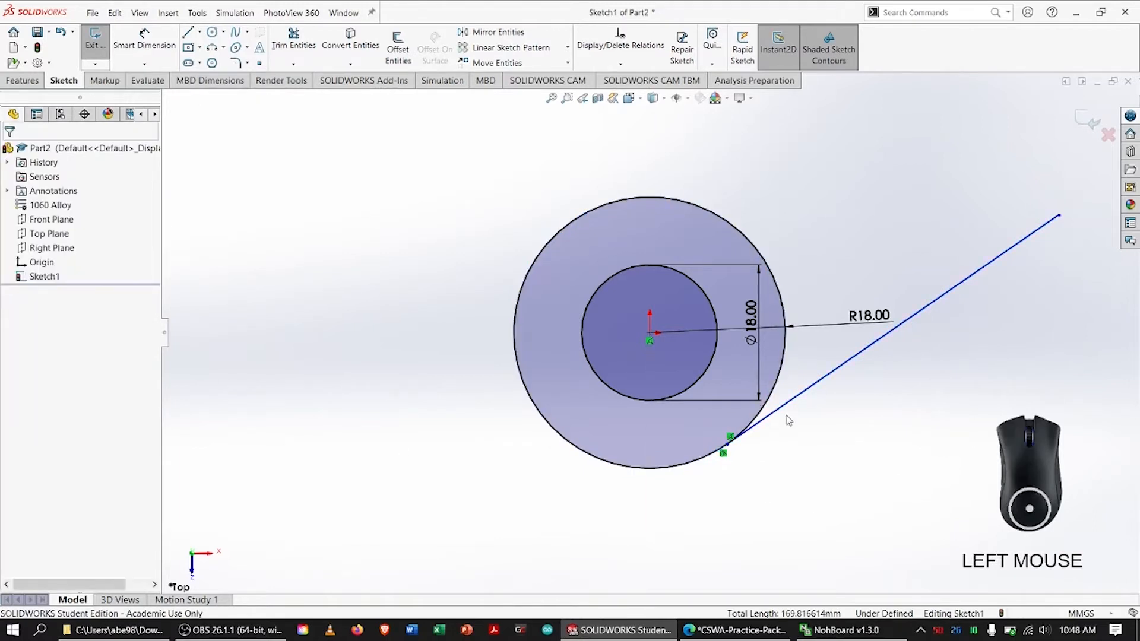
{"action": "key", "text": "f"}
{"action": "left_click_drag", "start_coordinate": [933, 211], "coordinate": [1076, 202]}
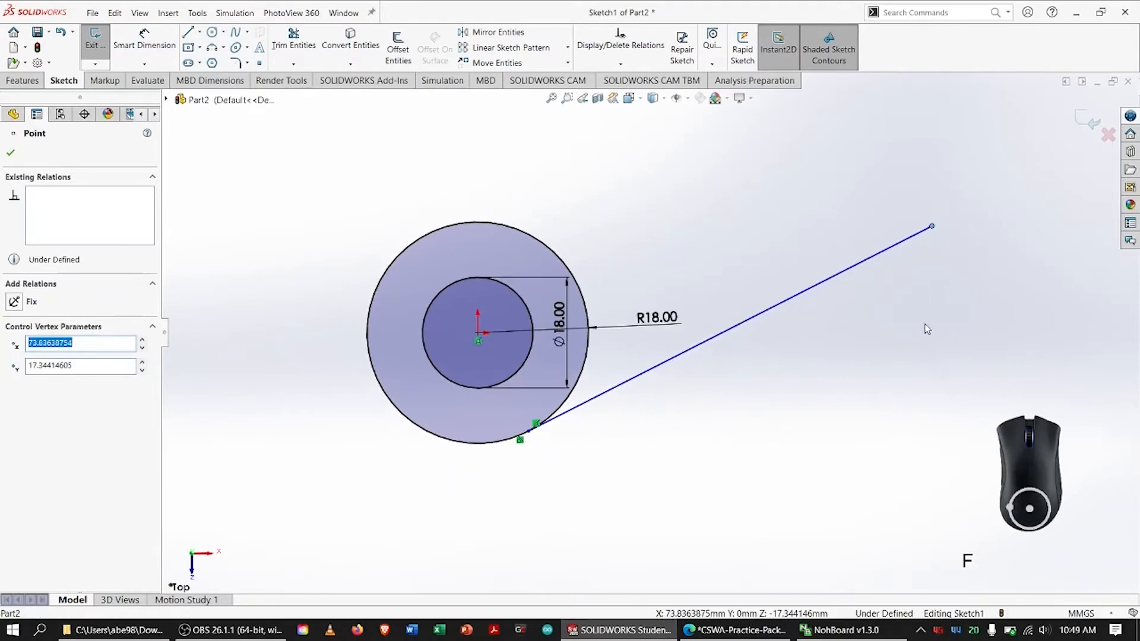
Switch to the practice PDF, erase the traced edge, and circle the plan view's Ø12.00 hole instead
{"action": "key", "text": "alt+Tab"}
{"action": "left_click", "coordinate": [958, 68]}
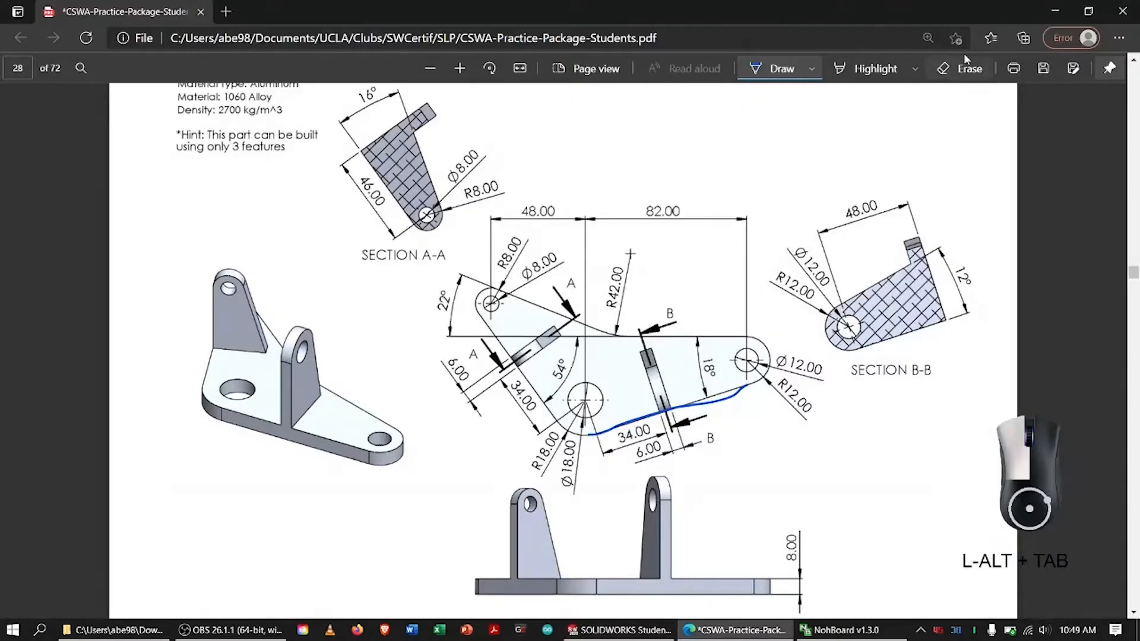
{"action": "left_click", "coordinate": [709, 411]}
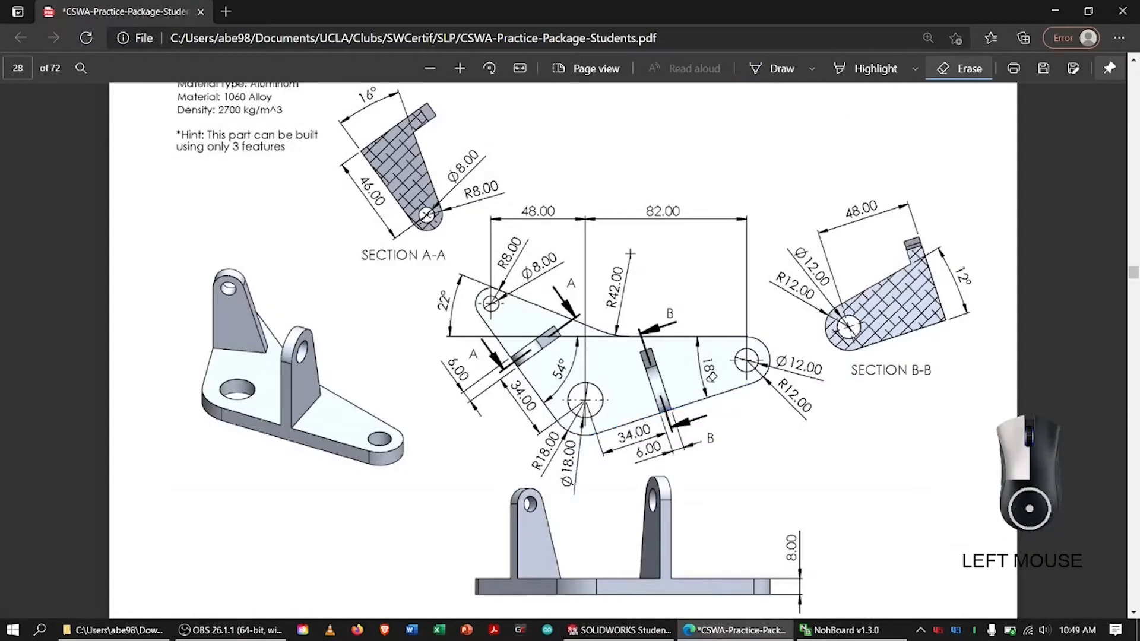
{"action": "left_click", "coordinate": [774, 68]}
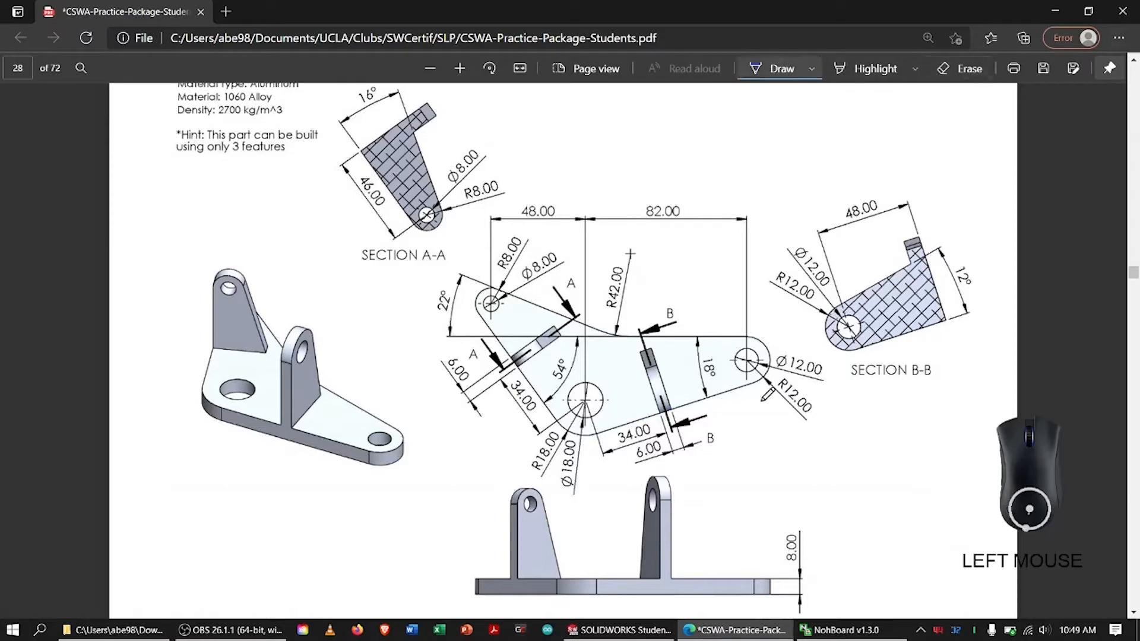
{"action": "mouse_move", "coordinate": [733, 349]}
{"action": "left_mouse_down"}
{"action": "mouse_move", "coordinate": [720, 360]}
{"action": "mouse_move", "coordinate": [749, 355]}
{"action": "left_mouse_up"}
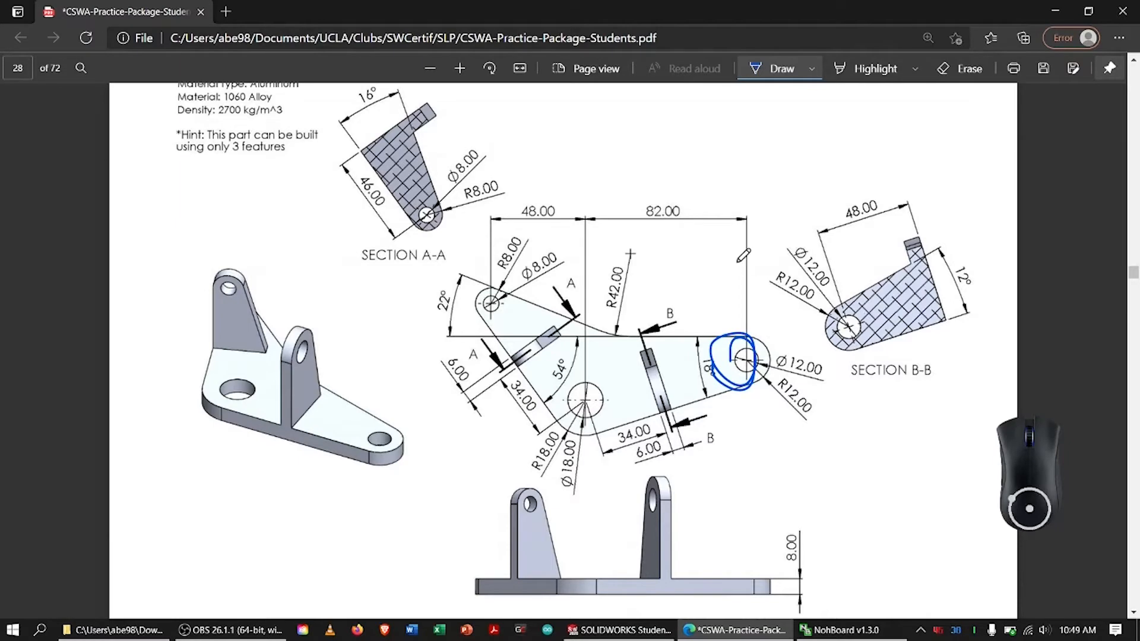
Switch to SOLIDWORKS and sketch two concentric circles of about 11 mm and 4.4 mm radius, the larger through the line's free end
{"action": "key", "text": "alt+Tab"}
{"action": "left_click", "coordinate": [213, 32]}
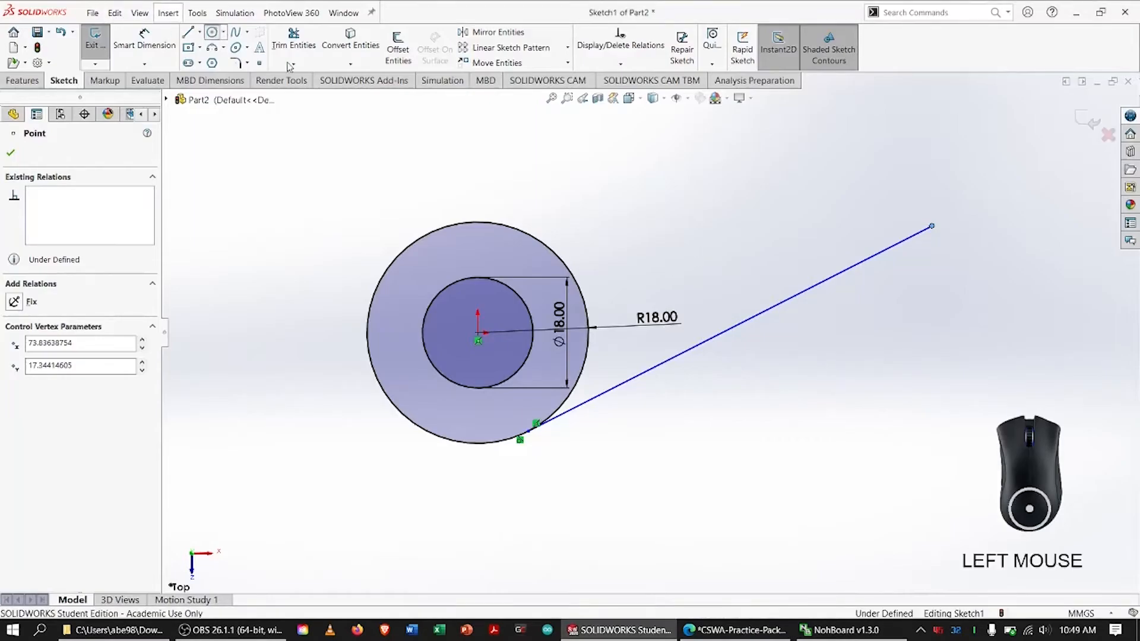
{"action": "left_click", "coordinate": [895, 169]}
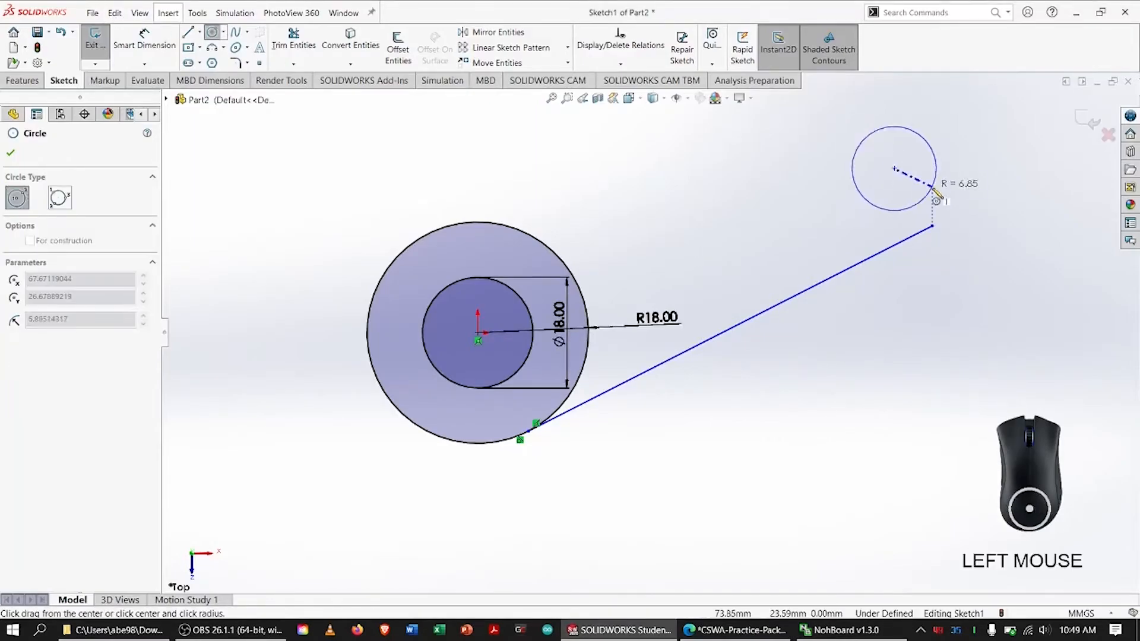
{"action": "left_click", "coordinate": [936, 226]}
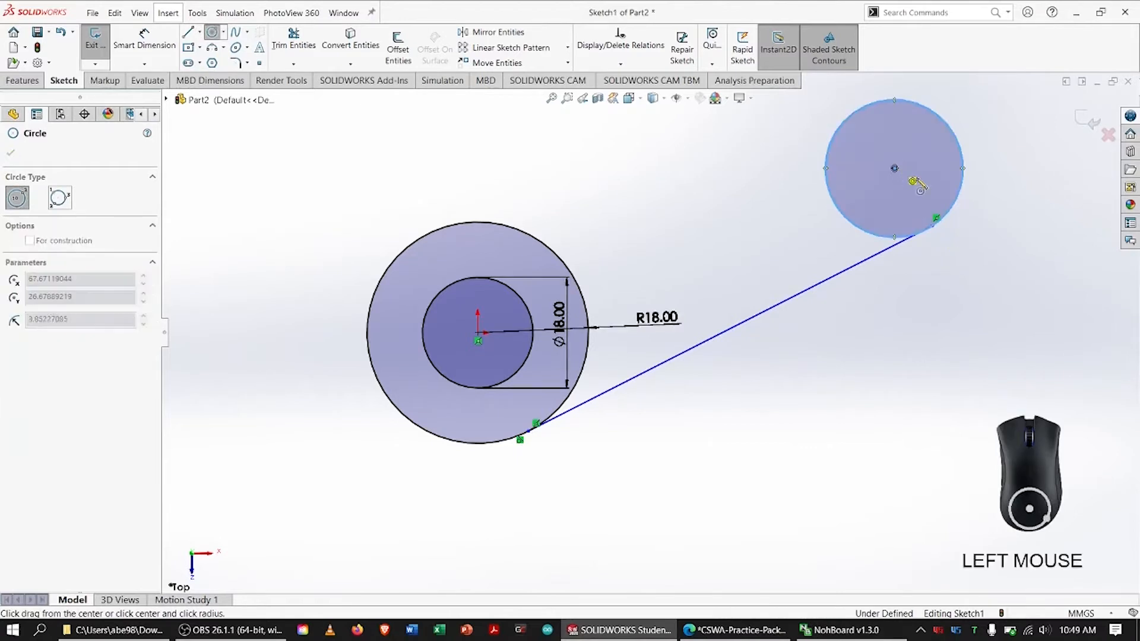
{"action": "left_click", "coordinate": [894, 169]}
{"action": "left_click", "coordinate": [918, 181]}
{"action": "key", "text": "Escape"}
Dimension the diameter of the new pair's inner circle and set it to 12 mm
{"action": "right_click_drag", "start_coordinate": [422, 176], "coordinate": [422, 142]}
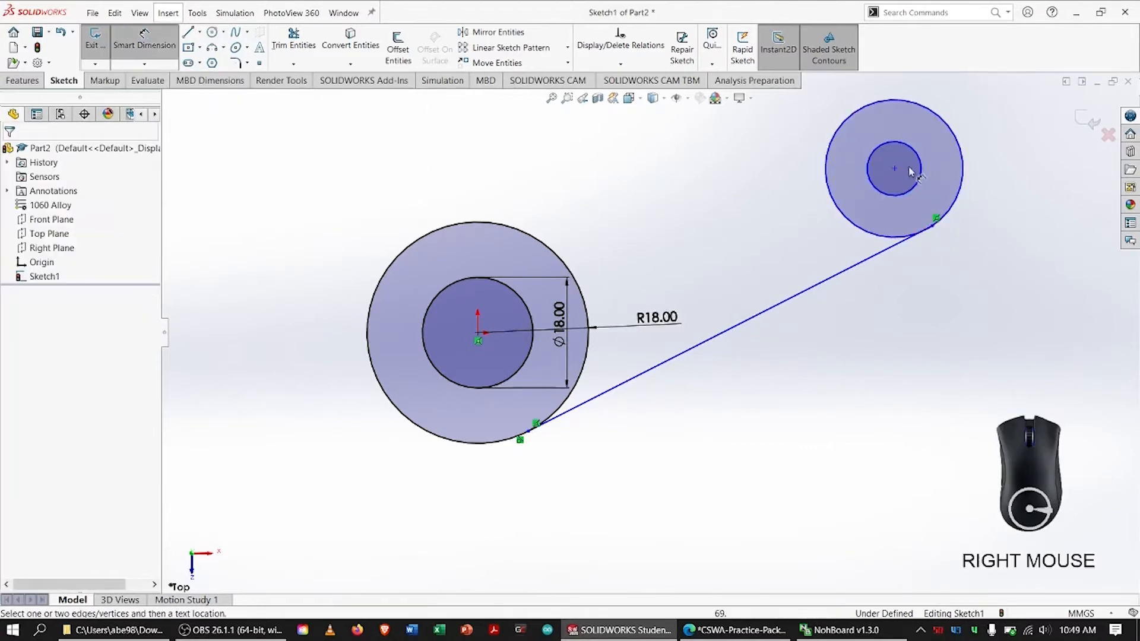
{"action": "left_click", "coordinate": [919, 172]}
{"action": "left_click", "coordinate": [944, 153]}
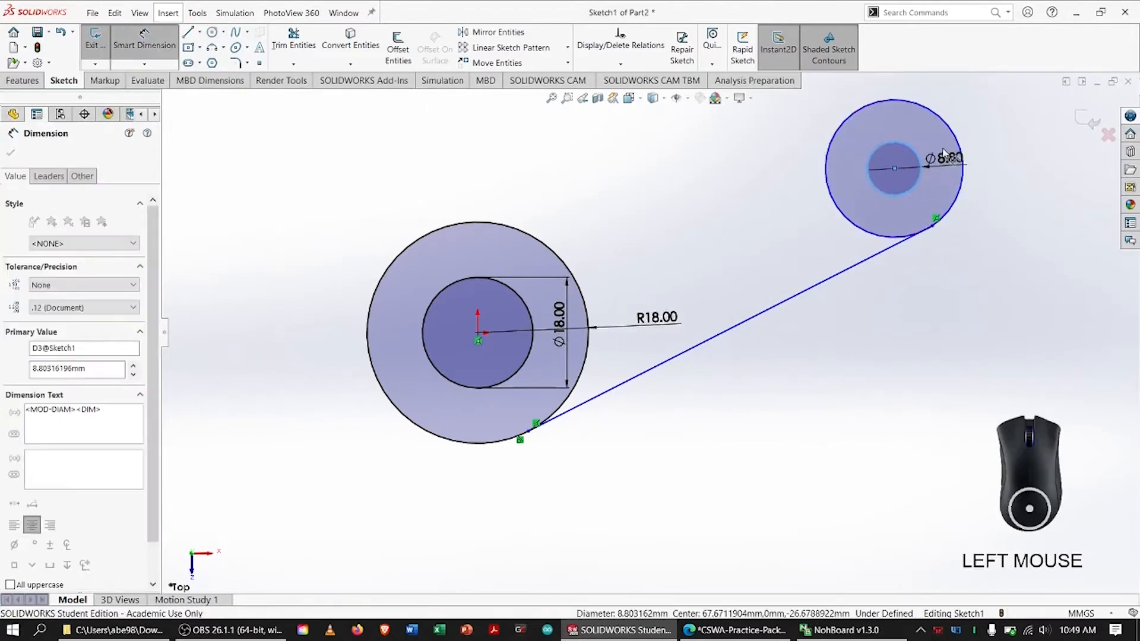
{"action": "type", "text": "12"}
{"action": "key", "text": "Return"}
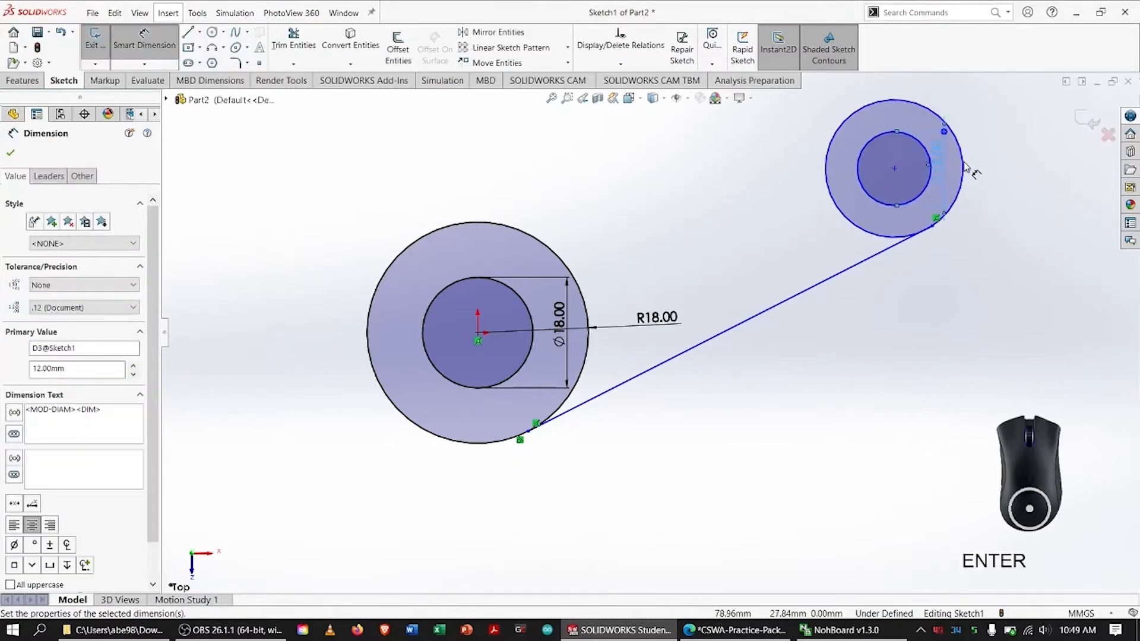
{"action": "left_click", "coordinate": [963, 167]}
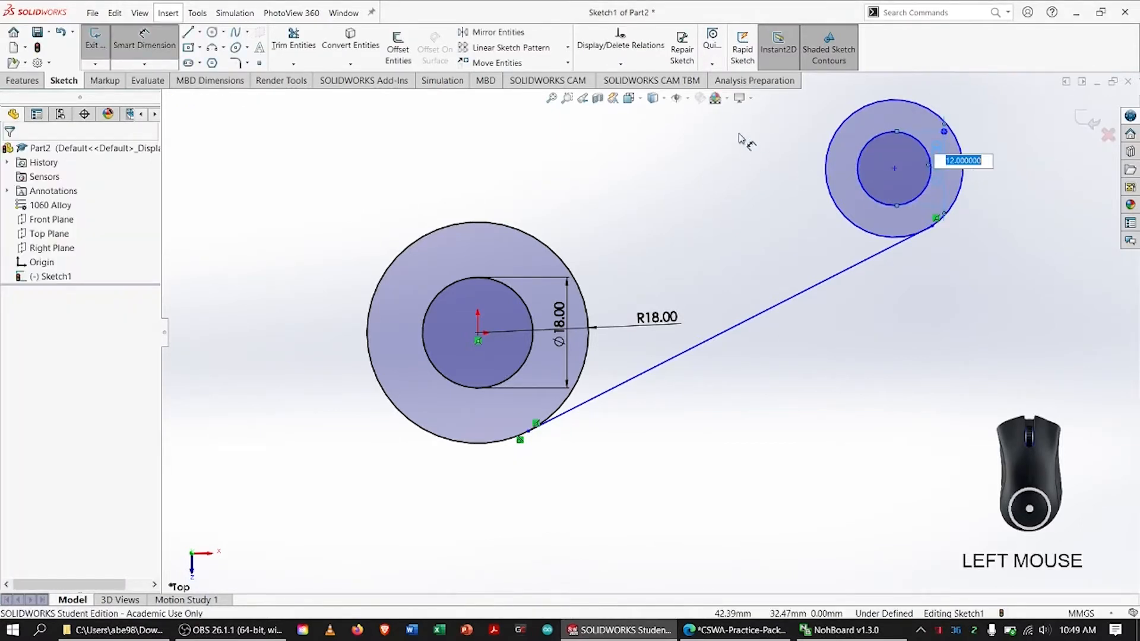
{"action": "key", "text": "Escape"}
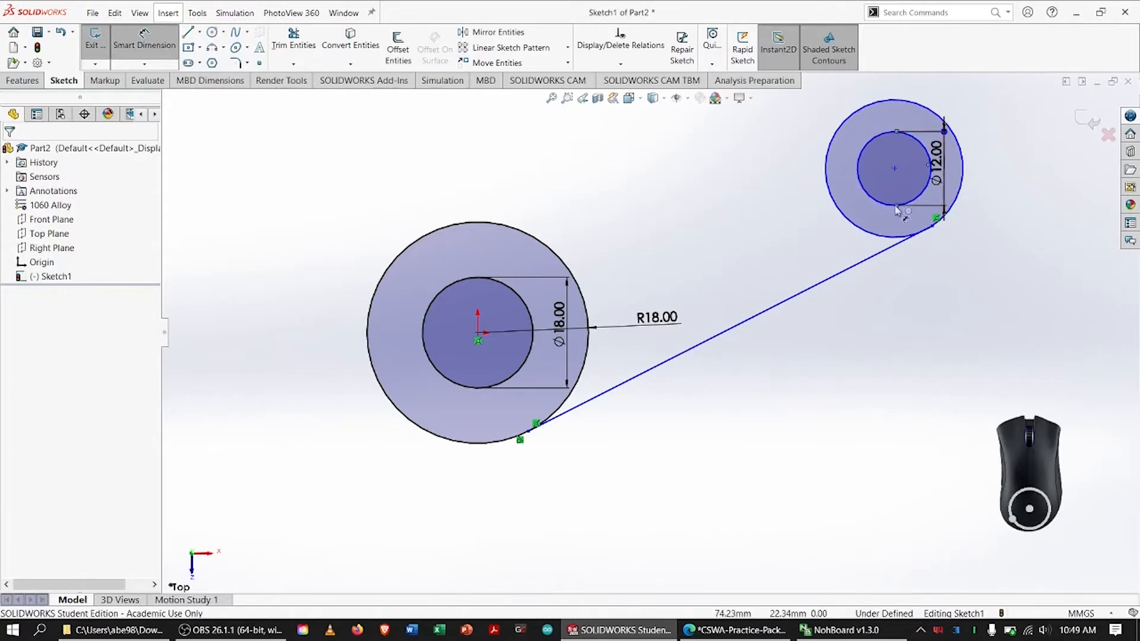
Dimension the diameter of the circle around the 12 mm hole and set it to 24 mm
{"action": "left_click", "coordinate": [850, 220]}
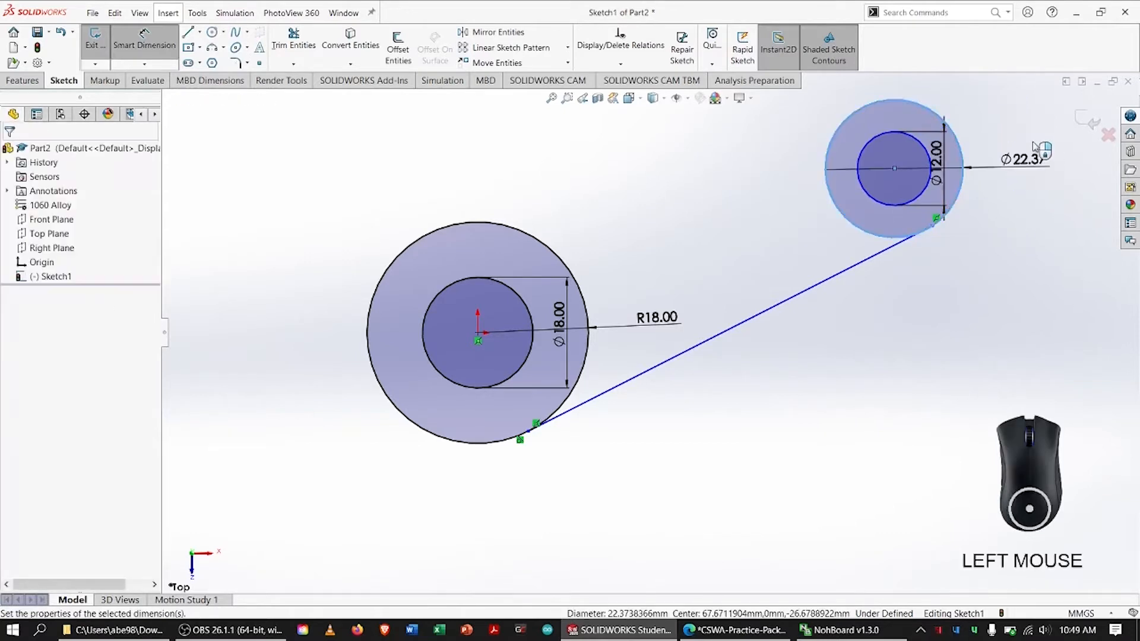
{"action": "left_click", "coordinate": [1024, 156]}
{"action": "type", "text": "24"}
{"action": "key", "text": "Return"}
{"action": "key", "text": "Escape"}
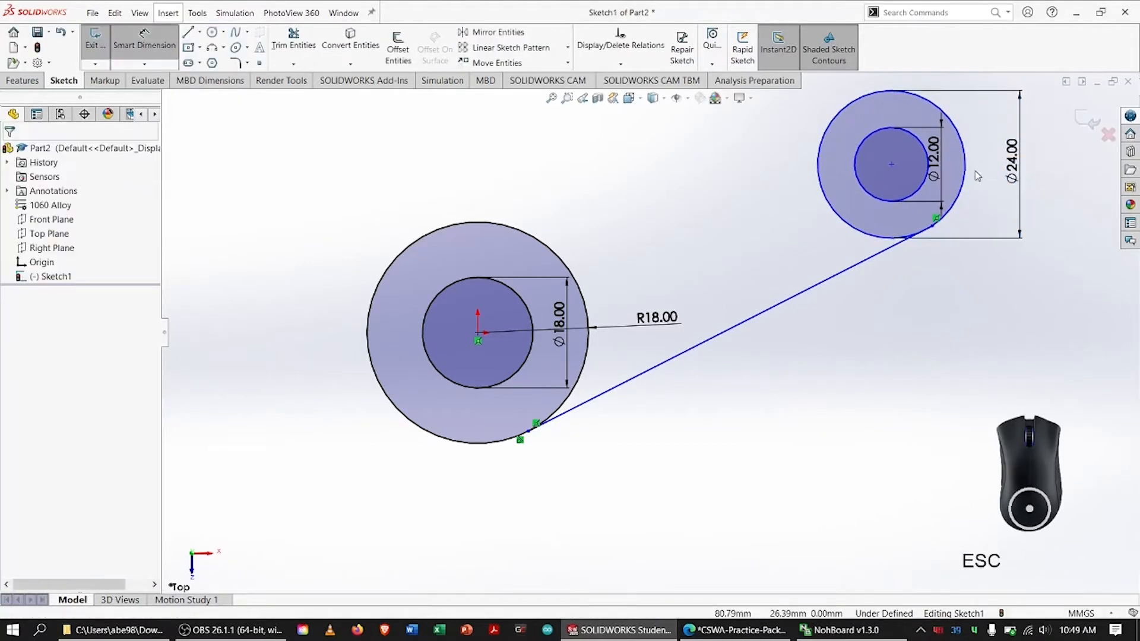
Display the 24 mm diameter dimension as a radius dimension
{"action": "left_click", "coordinate": [1012, 142]}
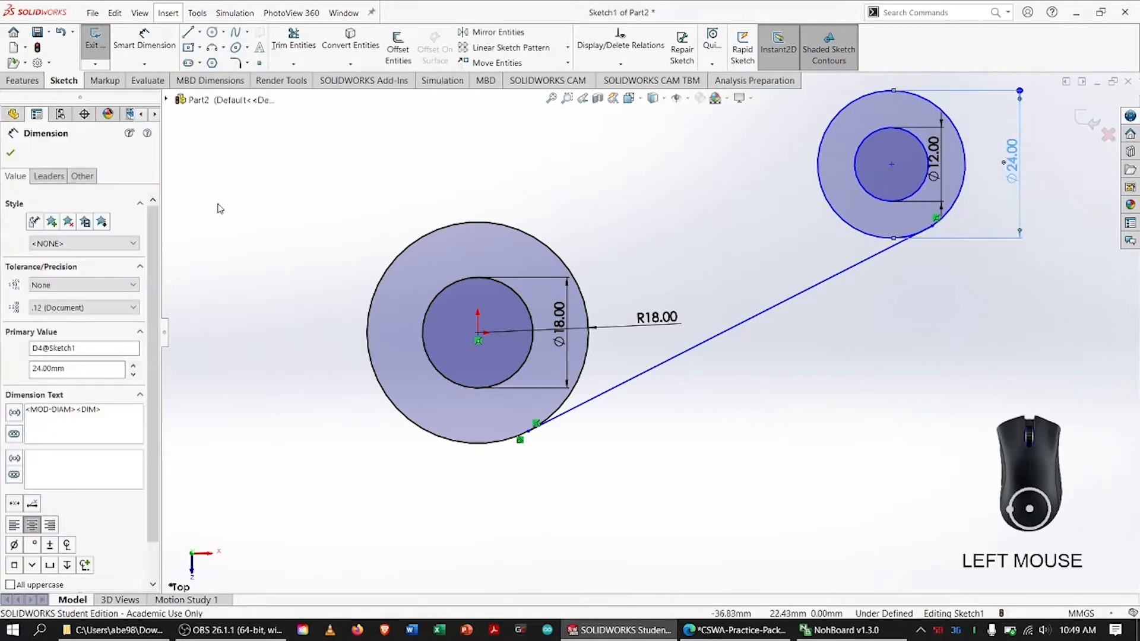
{"action": "left_click", "coordinate": [48, 176]}
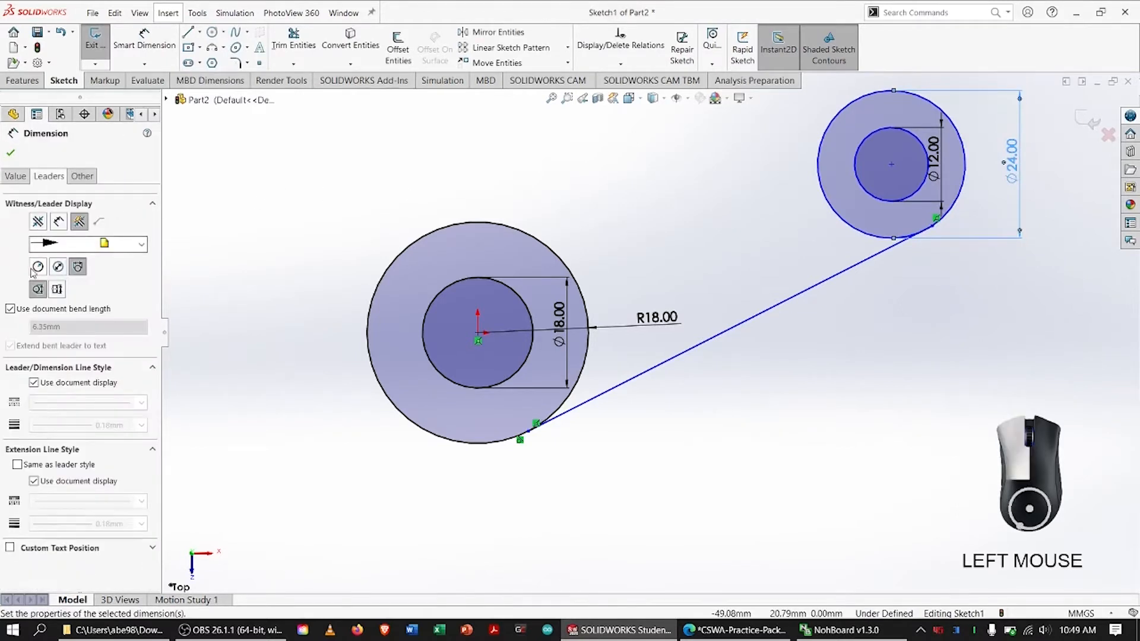
{"action": "left_click", "coordinate": [37, 267]}
{"action": "left_click", "coordinate": [11, 153]}
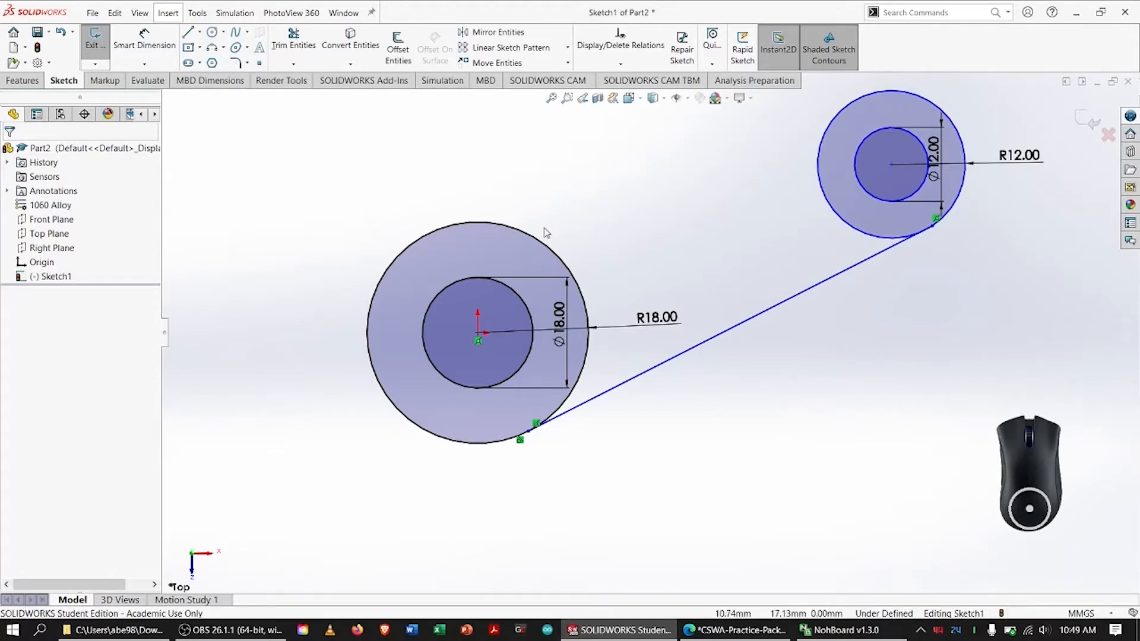
Switch to the practice PDF, mark the 82.00 dimension and the large hole's centre, and return to SOLIDWORKS
{"action": "key", "text": "alt+Tab"}
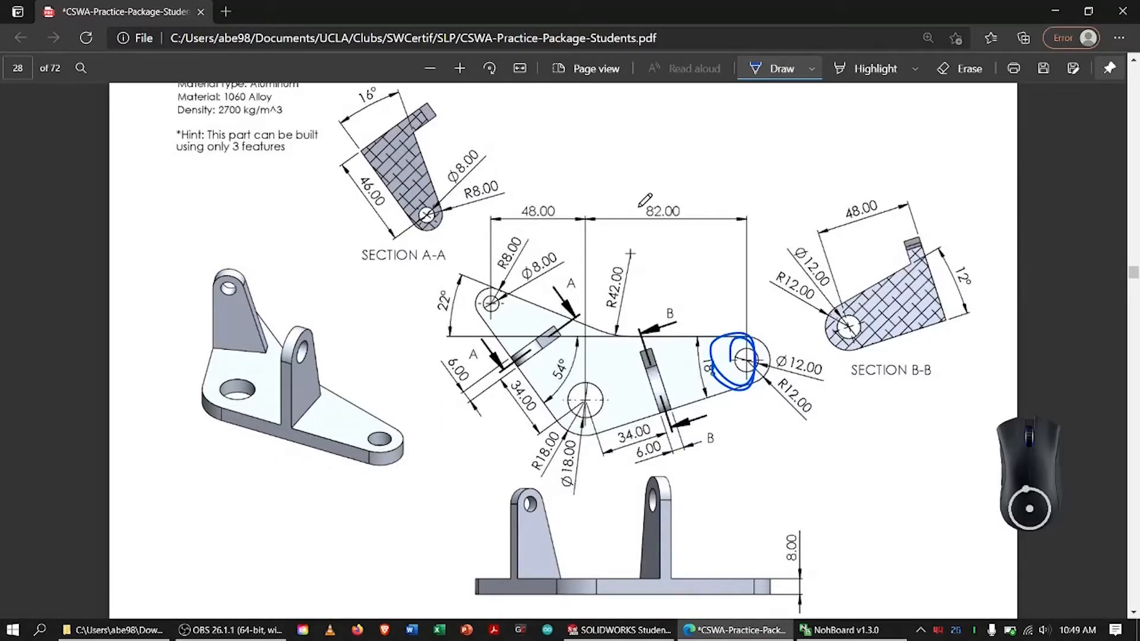
{"action": "mouse_move", "coordinate": [639, 206]}
{"action": "left_mouse_down"}
{"action": "mouse_move", "coordinate": [682, 196]}
{"action": "mouse_move", "coordinate": [632, 215]}
{"action": "mouse_move", "coordinate": [634, 204]}
{"action": "left_mouse_up"}
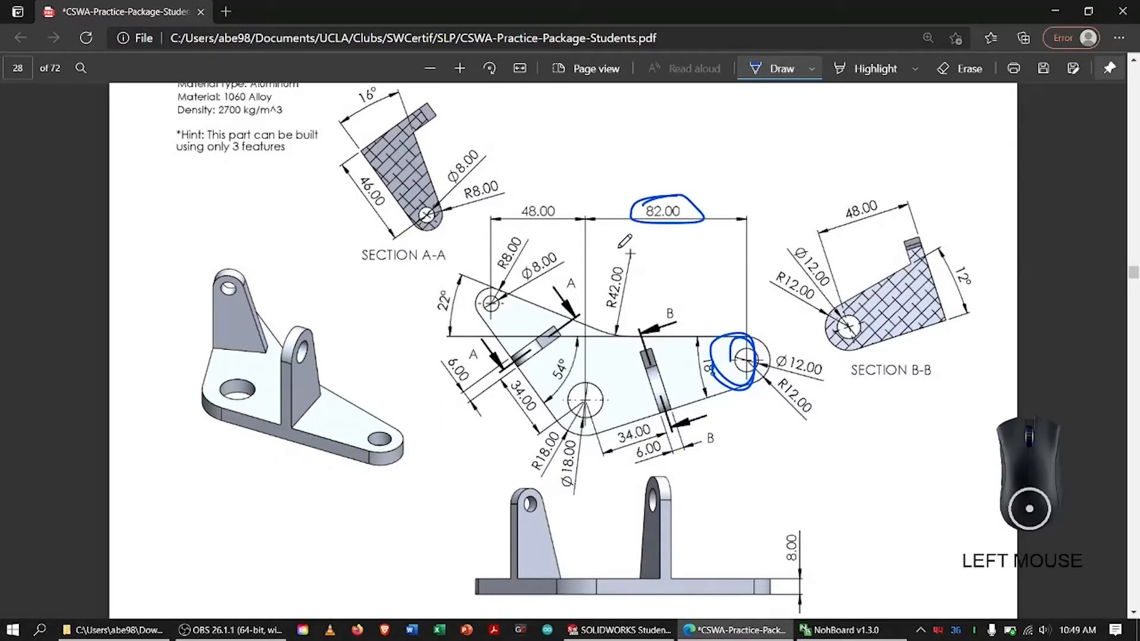
{"action": "left_click", "coordinate": [582, 401]}
{"action": "key", "text": "alt+Tab"}
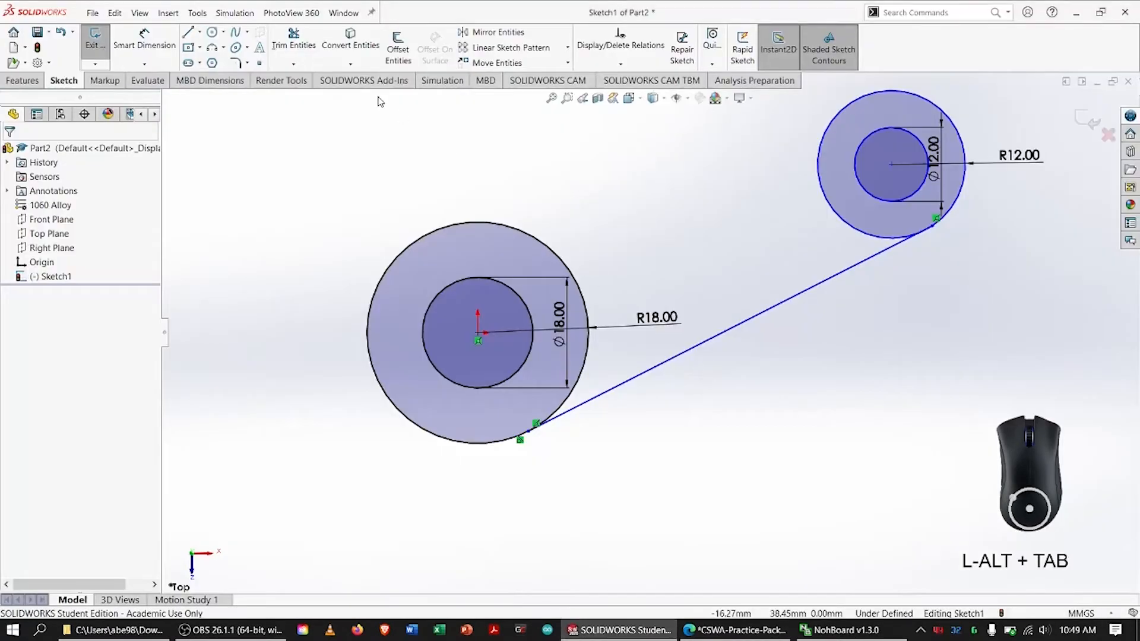
Dimension the horizontal distance between the origin and the smaller circle pair's centre as 82 mm, placing the dimension above the profile
{"action": "left_click", "coordinate": [477, 333]}
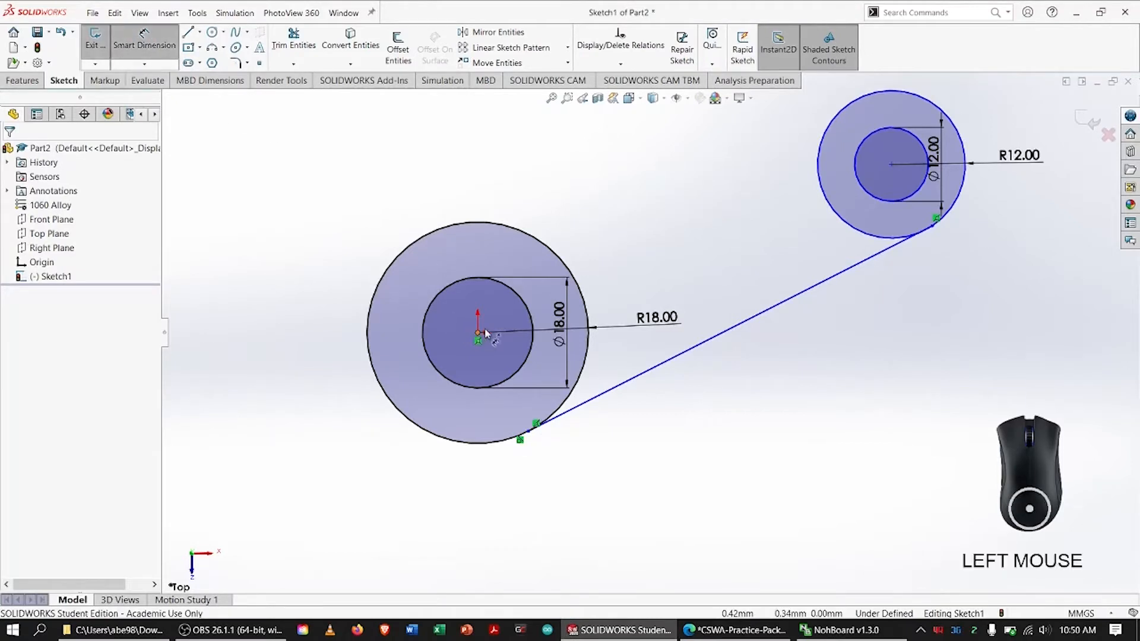
{"action": "left_click", "coordinate": [891, 167]}
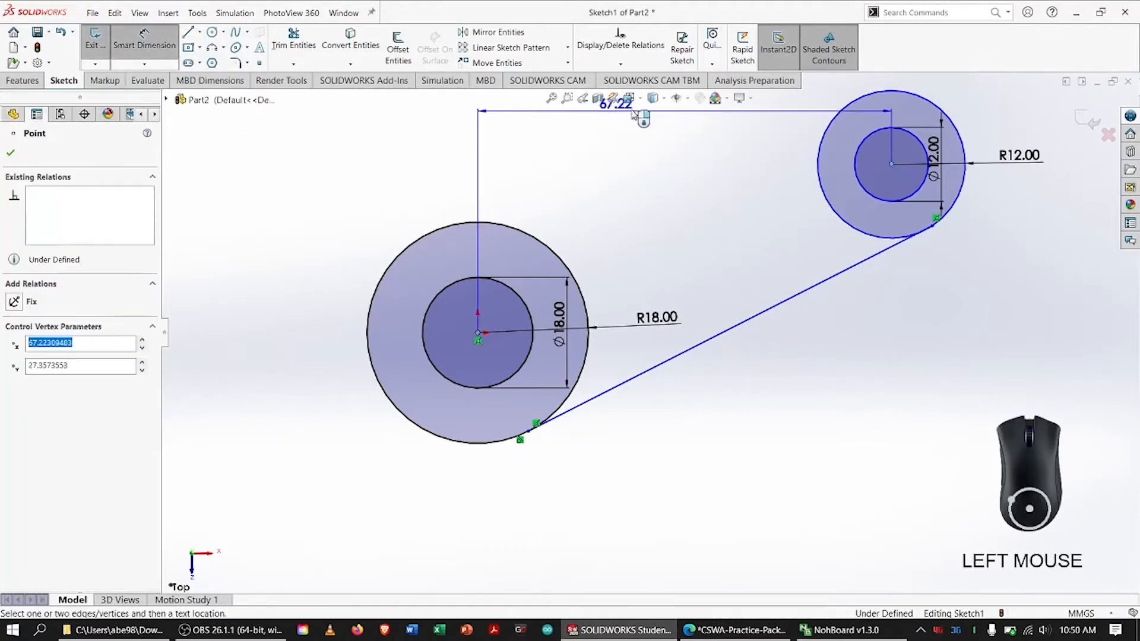
{"action": "left_click", "coordinate": [664, 132]}
{"action": "type", "text": "82"}
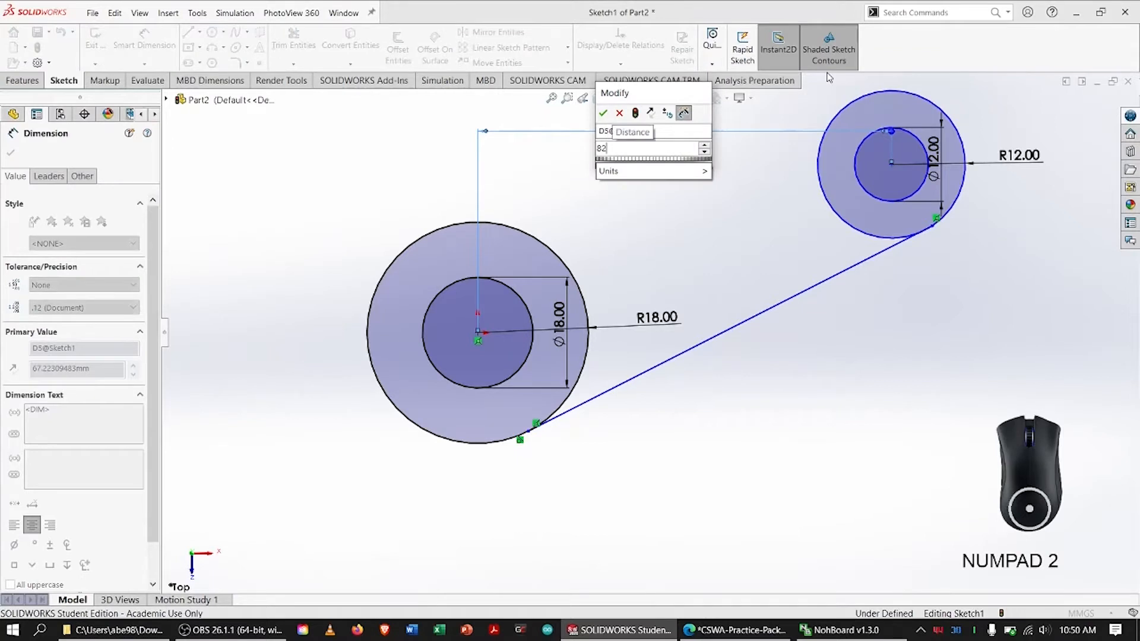
{"action": "key", "text": "Return"}
{"action": "key", "text": "f"}
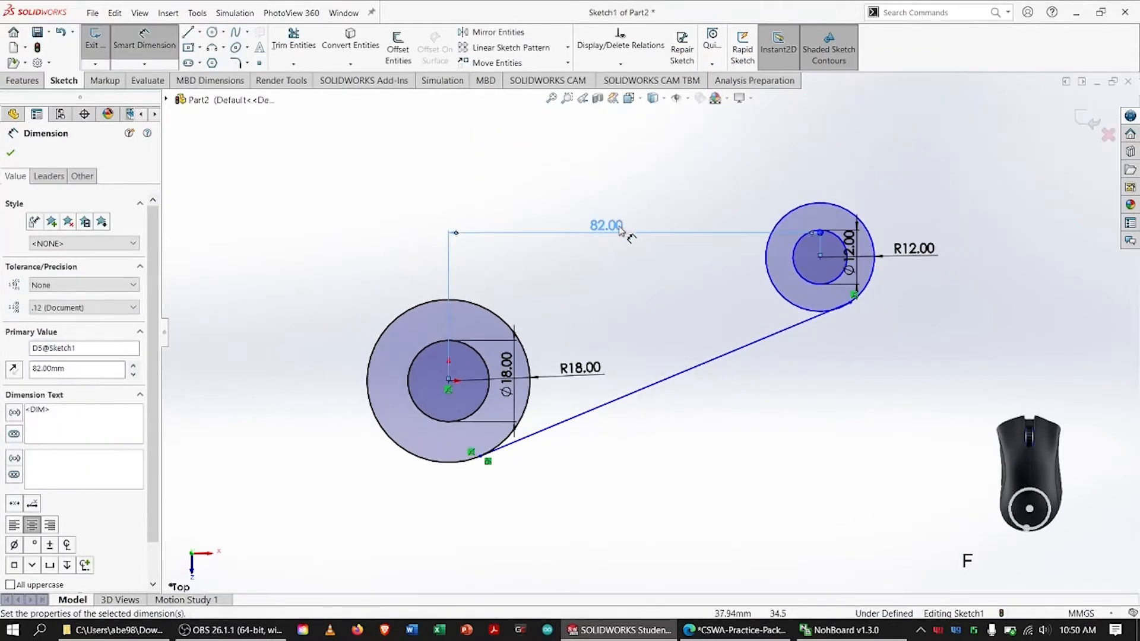
{"action": "left_click_drag", "start_coordinate": [619, 230], "coordinate": [630, 163]}
{"action": "key", "text": "f"}
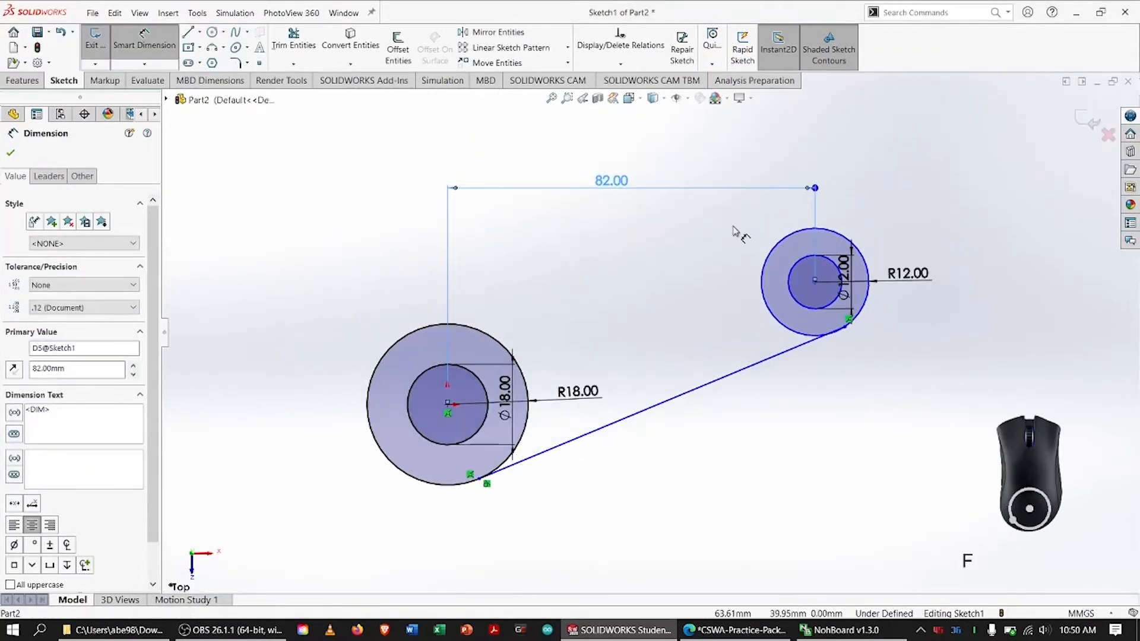
{"action": "key", "text": "Escape"}
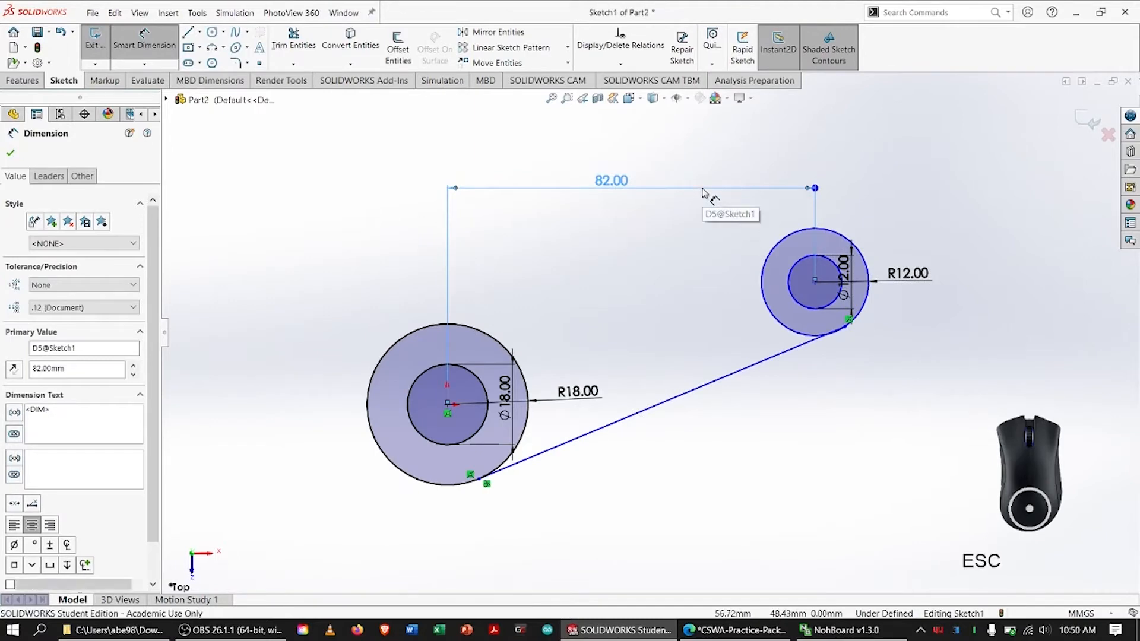
Switch to the practice PDF, replace the old marks with ones on the horizontal upper edge and 18° angle, and return to SOLIDWORKS
{"action": "key", "text": "alt+Tab"}
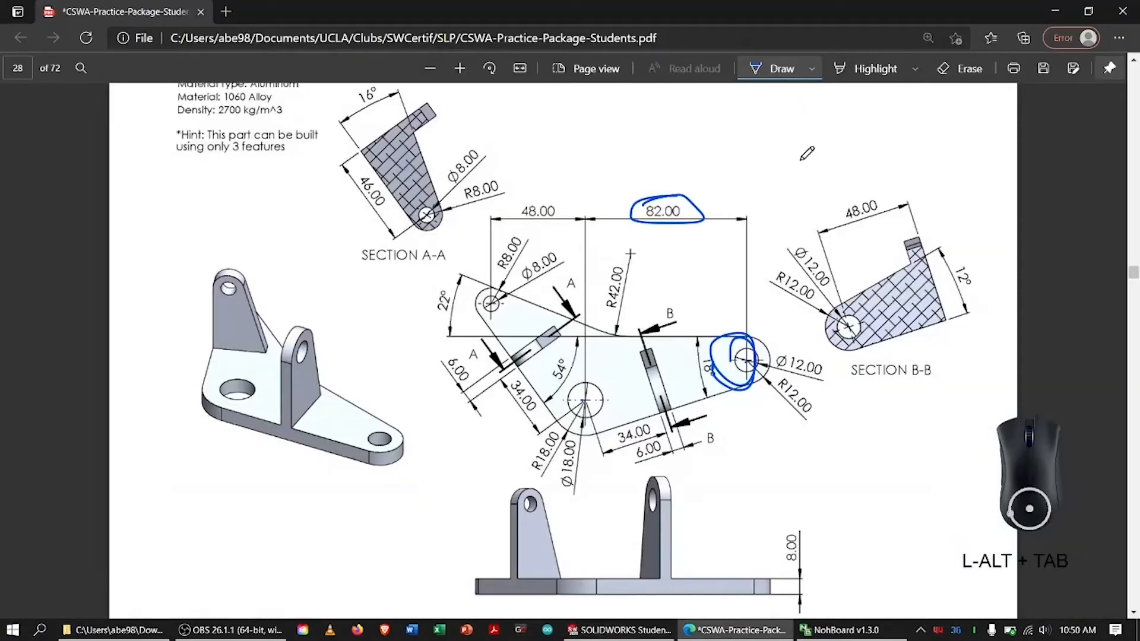
{"action": "left_click", "coordinate": [959, 68]}
{"action": "mouse_move", "coordinate": [707, 180]}
{"action": "left_mouse_down"}
{"action": "mouse_move", "coordinate": [689, 267]}
{"action": "mouse_move", "coordinate": [732, 350]}
{"action": "mouse_move", "coordinate": [730, 333]}
{"action": "left_mouse_up"}
{"action": "left_click", "coordinate": [777, 68]}
{"action": "left_click_drag", "start_coordinate": [662, 332], "coordinate": [636, 334]}
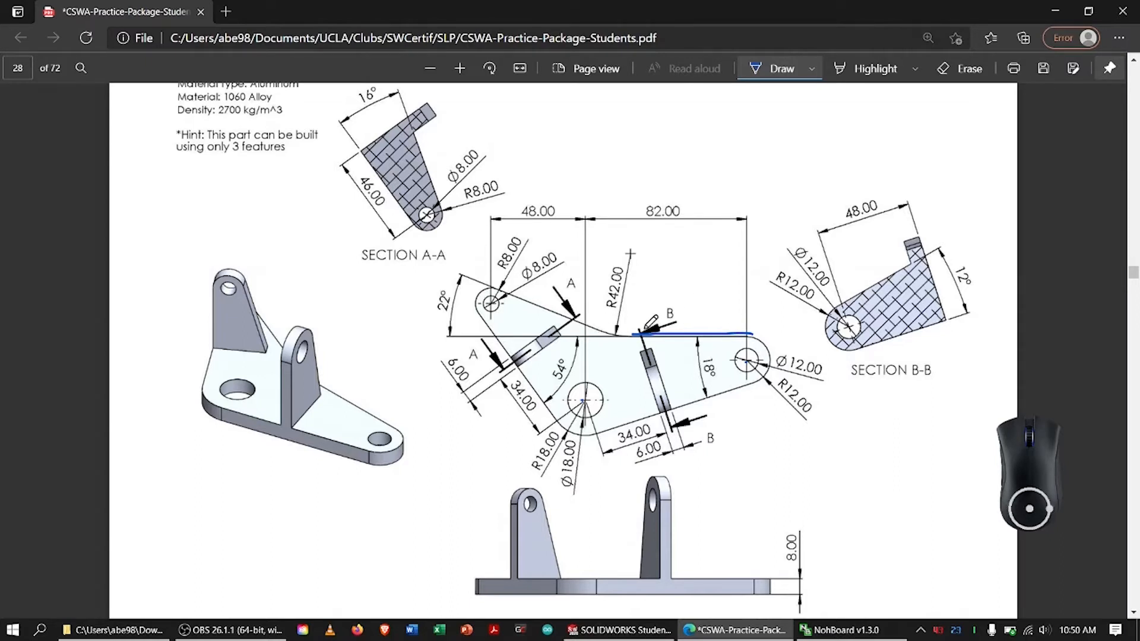
{"action": "mouse_move", "coordinate": [714, 358]}
{"action": "left_mouse_down"}
{"action": "mouse_move", "coordinate": [719, 374]}
{"action": "mouse_move", "coordinate": [693, 369]}
{"action": "left_mouse_up"}
{"action": "key", "text": "alt+Tab"}
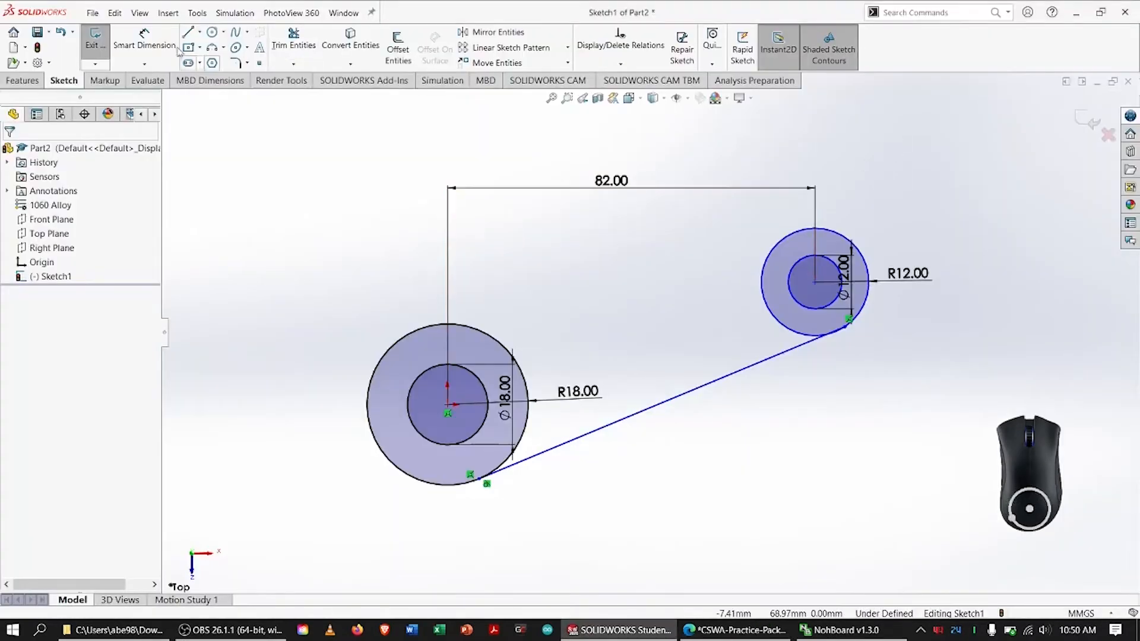
Sketch a horizontal line about 71 mm long, running left from the upper part of the R12 circle
{"action": "left_click", "coordinate": [189, 32]}
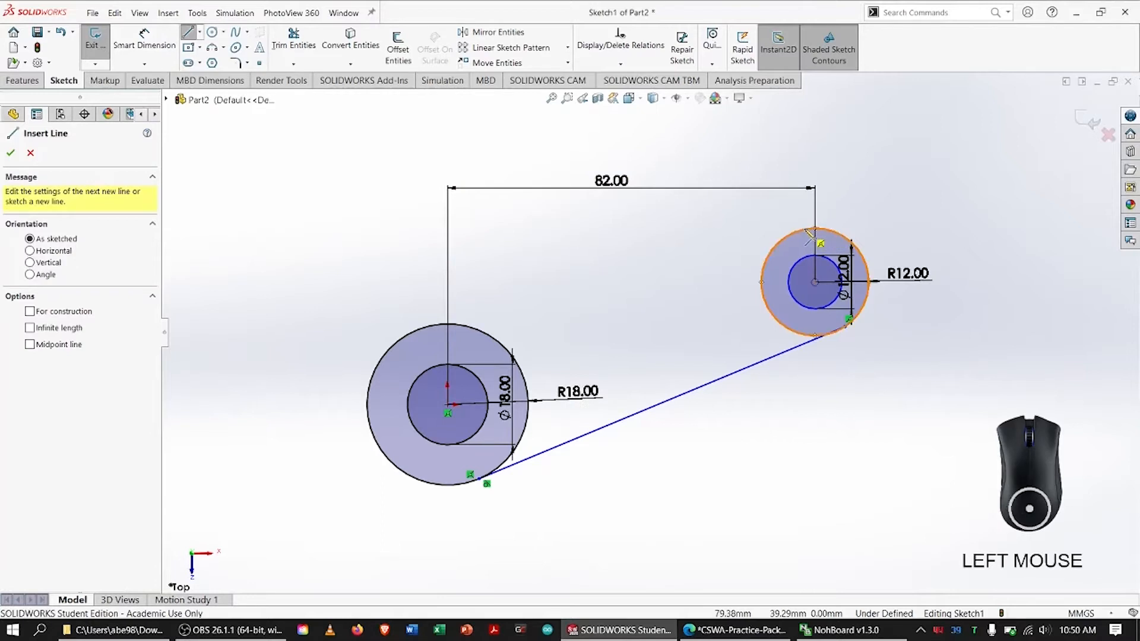
{"action": "left_click", "coordinate": [811, 231]}
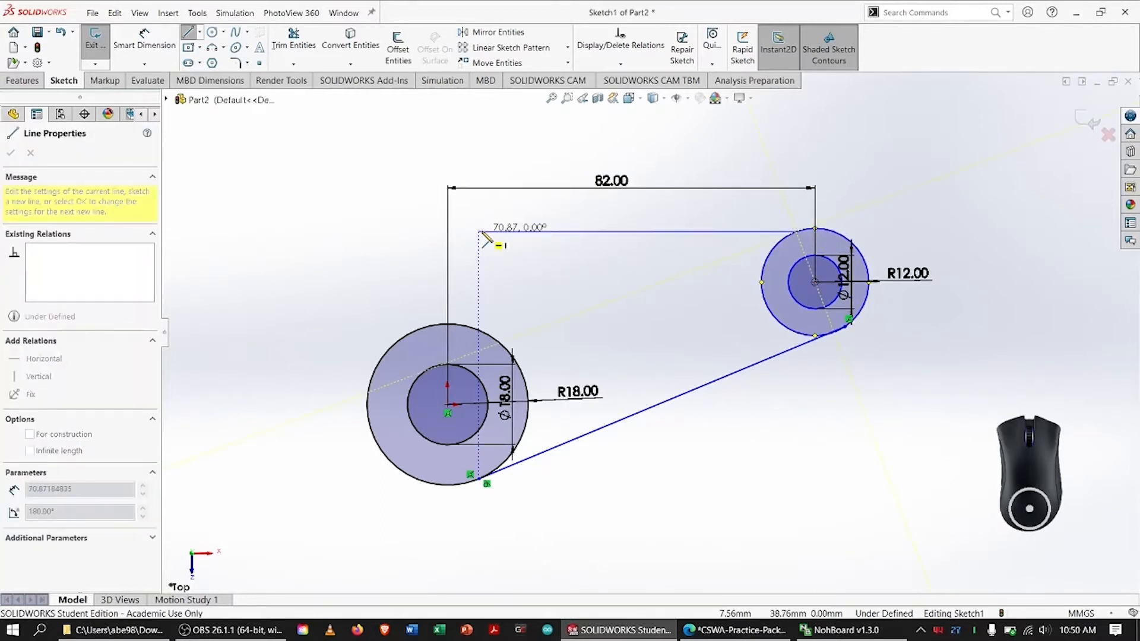
{"action": "left_click", "coordinate": [480, 232]}
{"action": "key", "text": "Escape"}
Dimension the angle between the horizontal line and the slanted lower tangent line and set it to 18°
{"action": "left_click", "coordinate": [144, 42]}
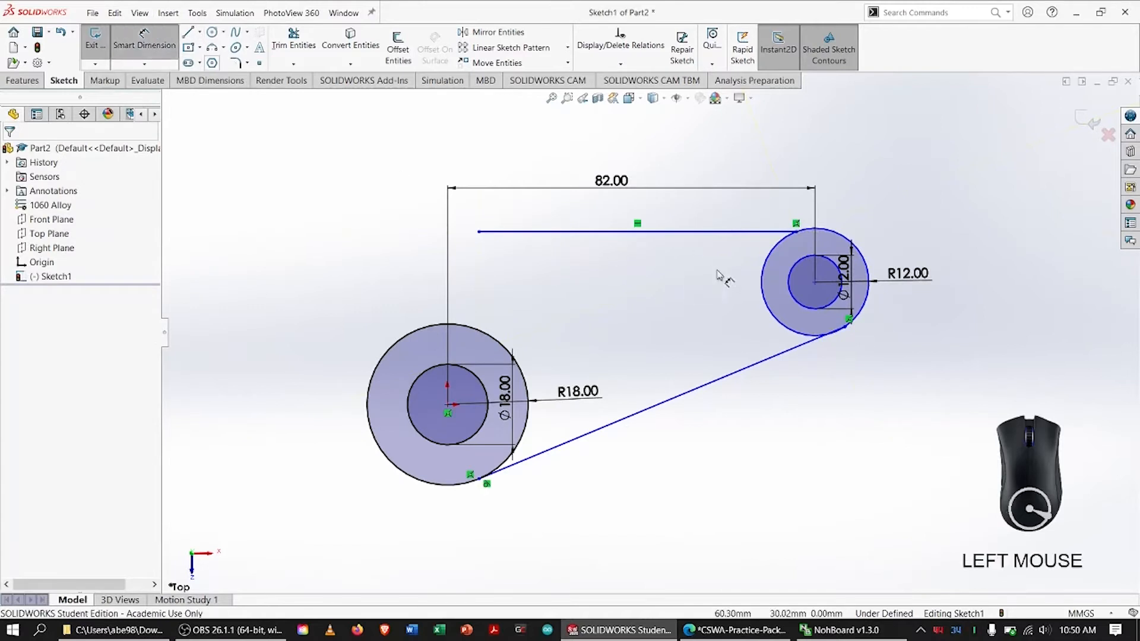
{"action": "left_click", "coordinate": [705, 232]}
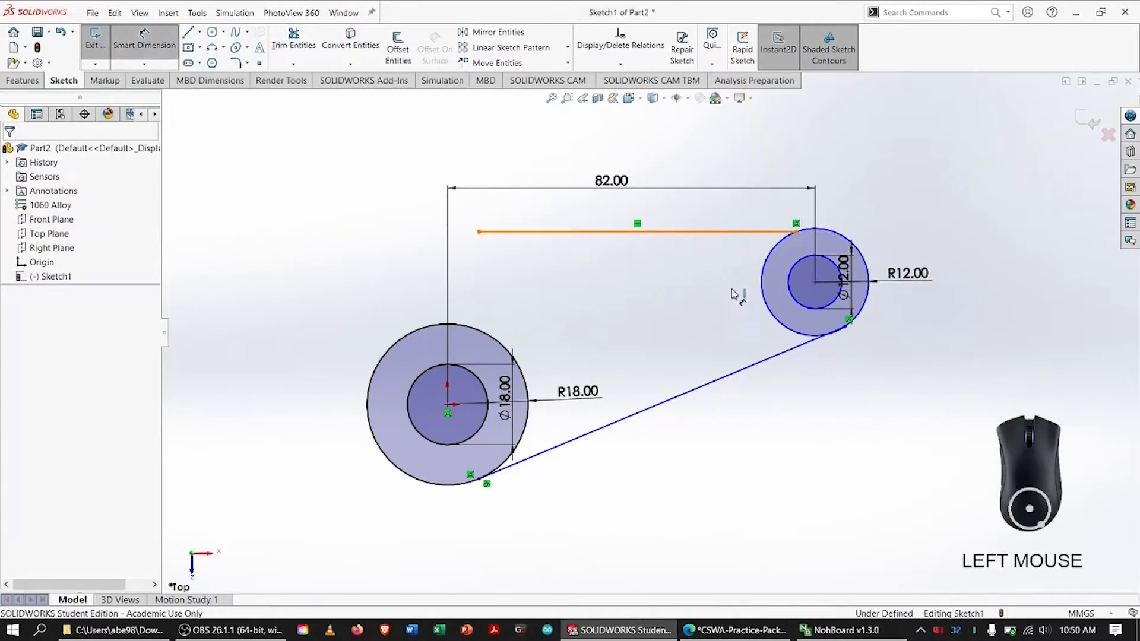
{"action": "left_click", "coordinate": [727, 375]}
{"action": "left_click", "coordinate": [628, 319]}
{"action": "type", "text": "1"}
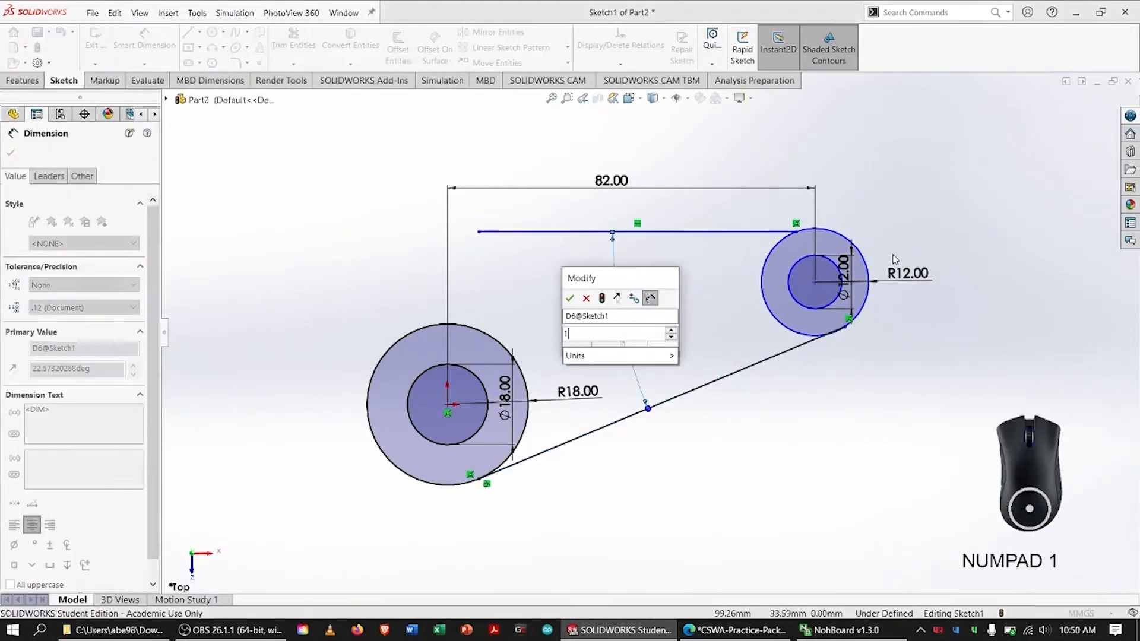
{"action": "type", "text": "8"}
{"action": "key", "text": "Return"}
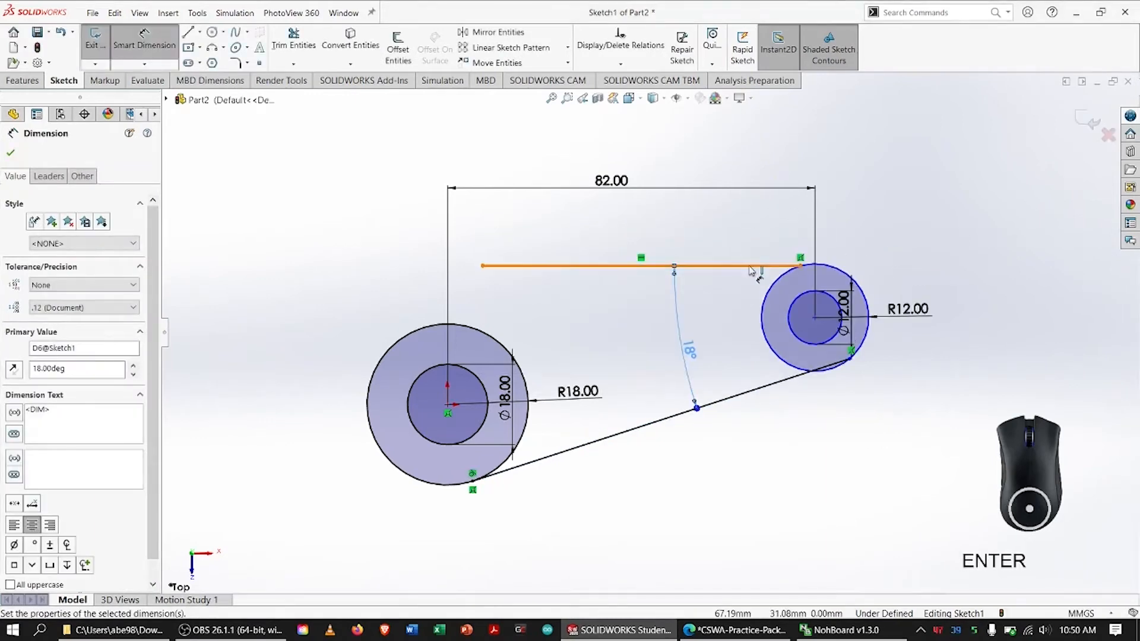
{"action": "left_click", "coordinate": [751, 266]}
{"action": "key", "text": "Escape"}
Make the horizontal upper line tangent to the R12 circle
{"action": "left_click", "coordinate": [750, 266]}
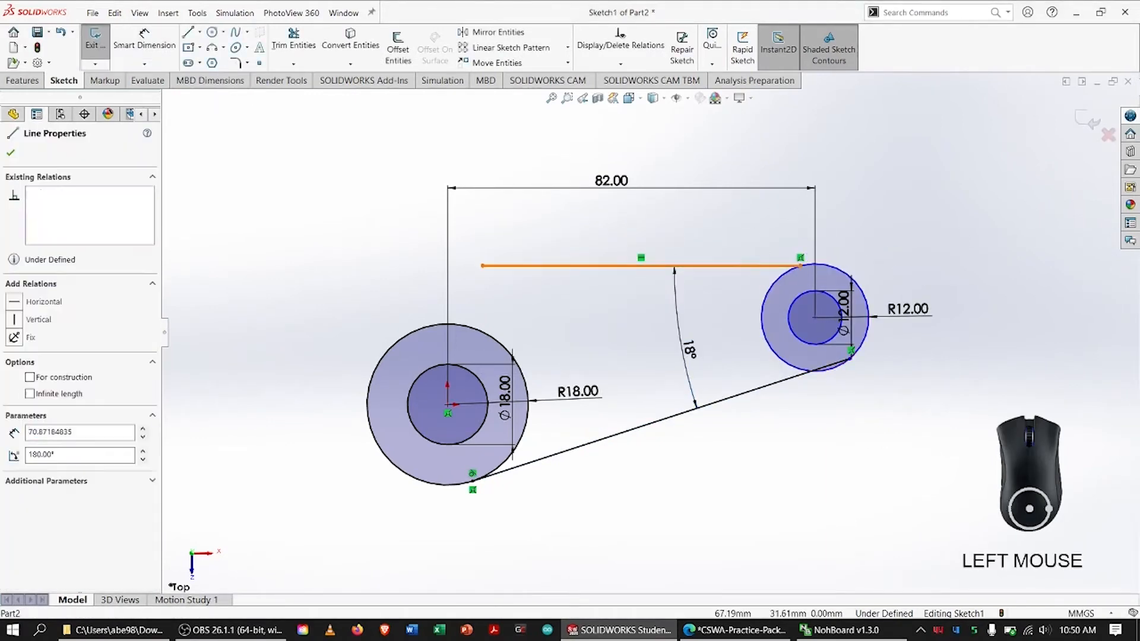
{"action": "left_click", "coordinate": [787, 273], "text": "ctrl"}
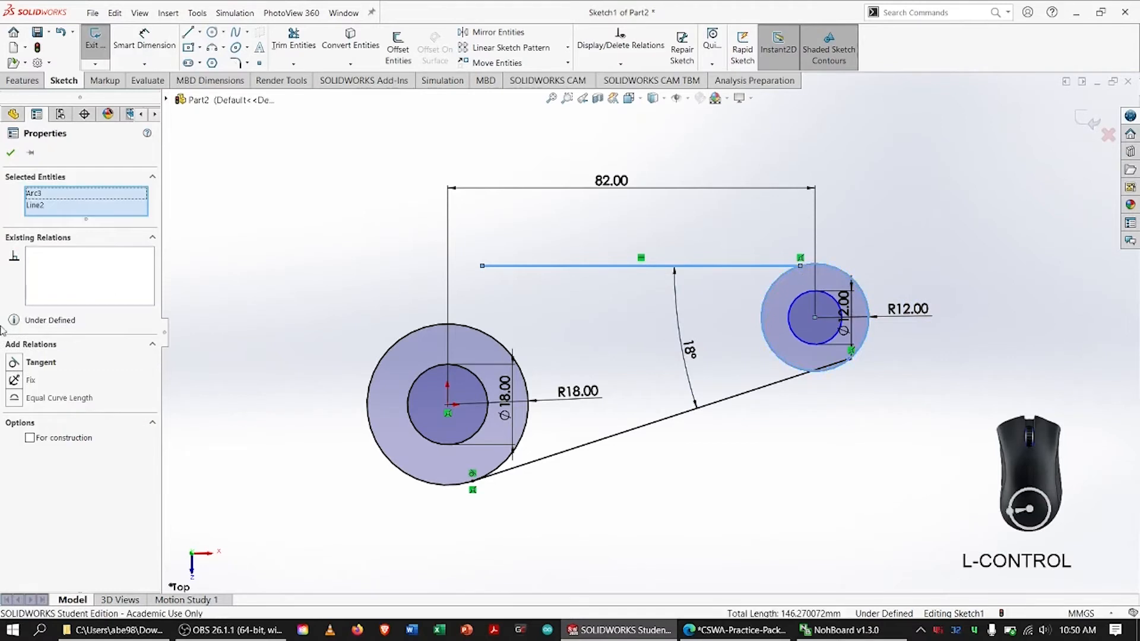
{"action": "left_click", "coordinate": [13, 362]}
{"action": "left_click", "coordinate": [11, 153]}
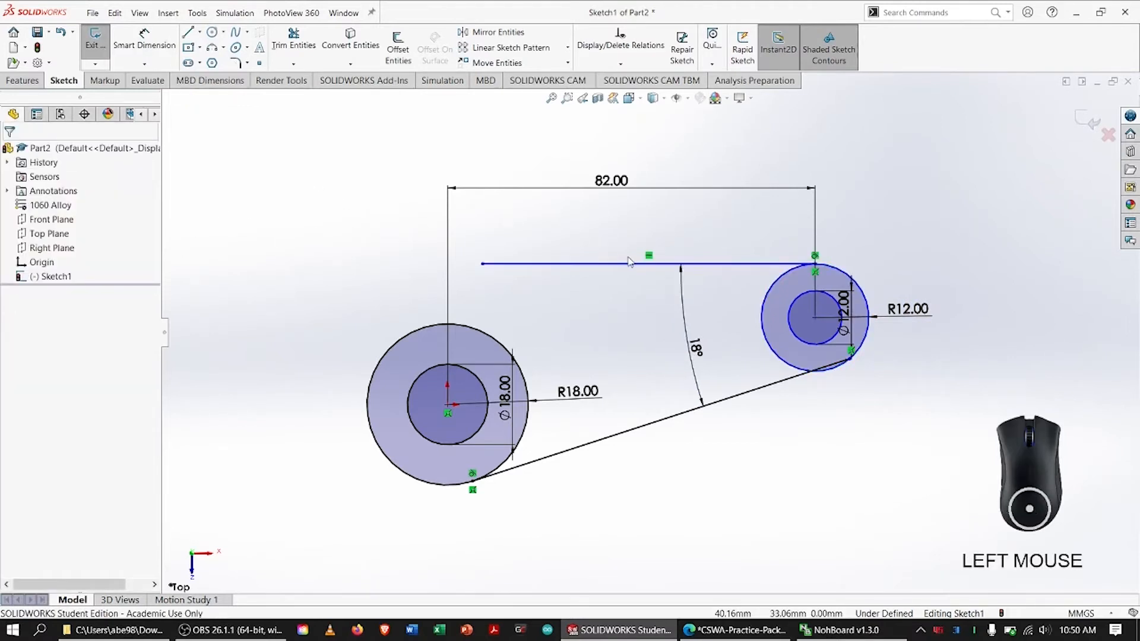
Switch to the practice PDF, replace the marks with ones on the sloped upper edge and R42.00 arc, and return to SOLIDWORKS
{"action": "key", "text": "alt+Tab"}
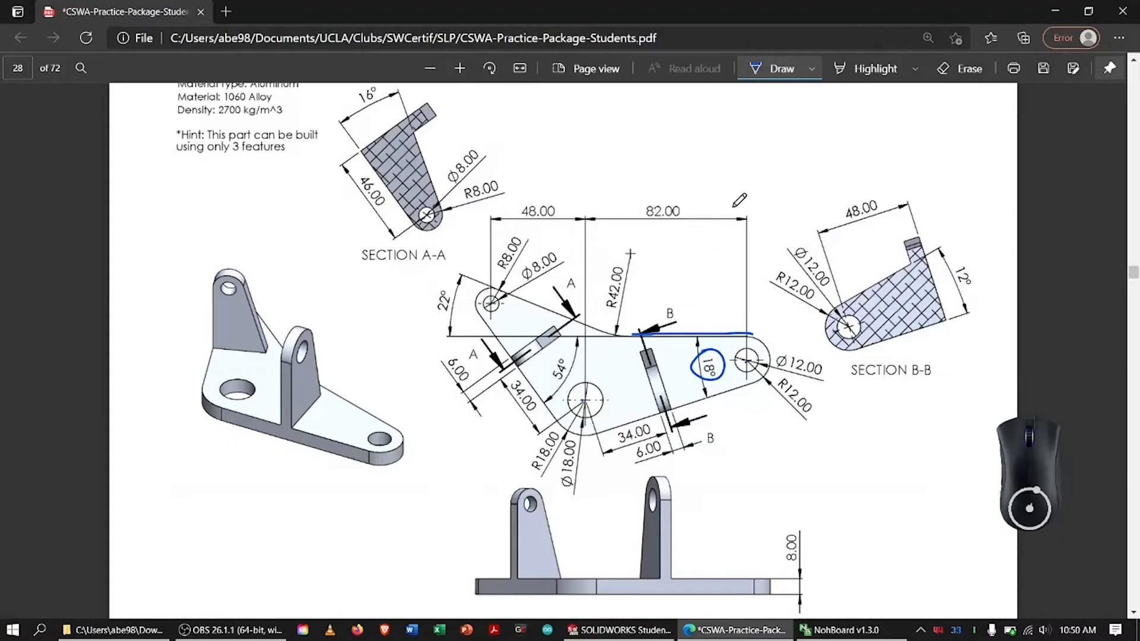
{"action": "left_click", "coordinate": [960, 68]}
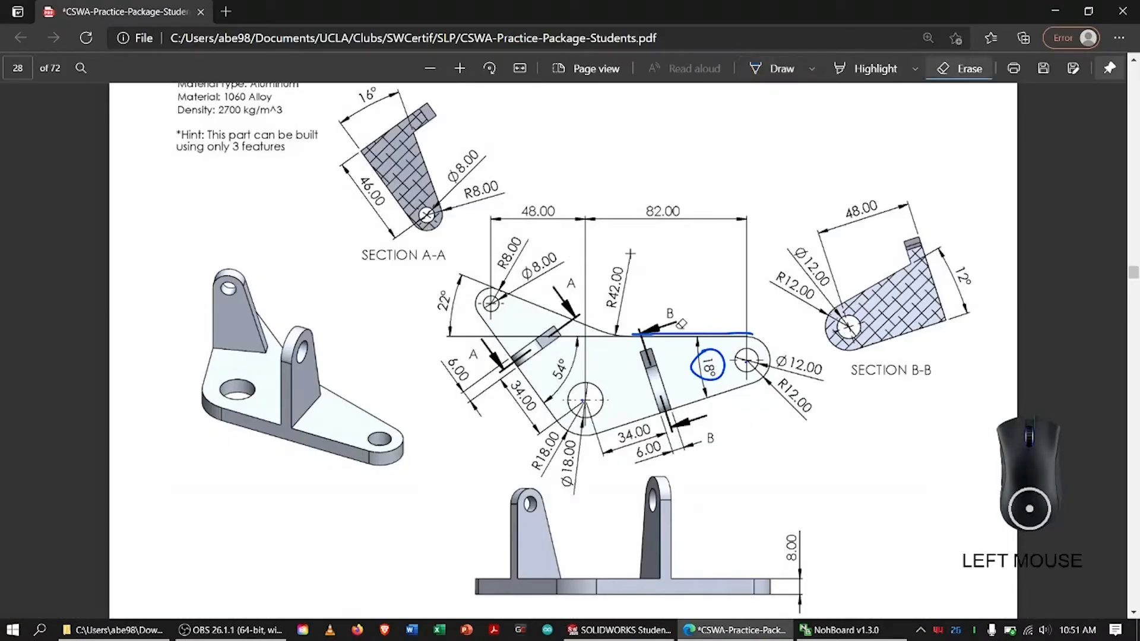
{"action": "left_click_drag", "start_coordinate": [681, 323], "coordinate": [707, 368]}
{"action": "left_click", "coordinate": [772, 68]}
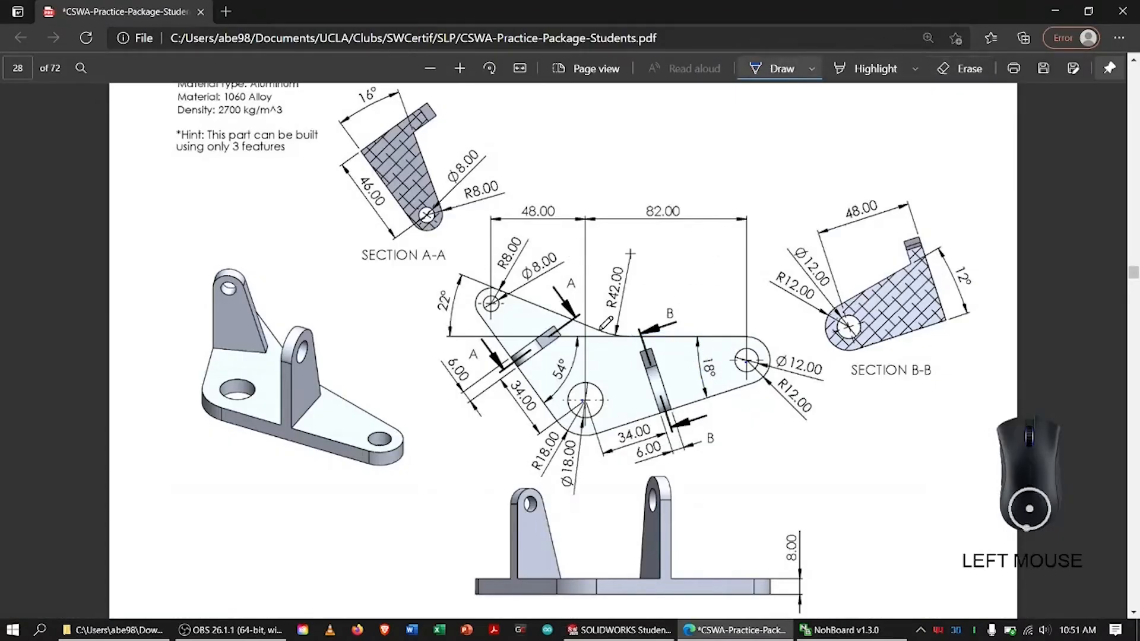
{"action": "mouse_move", "coordinate": [514, 300]}
{"action": "left_mouse_down"}
{"action": "mouse_move", "coordinate": [609, 341]}
{"action": "mouse_move", "coordinate": [638, 334]}
{"action": "mouse_move", "coordinate": [604, 270]}
{"action": "mouse_move", "coordinate": [613, 309]}
{"action": "left_mouse_up"}
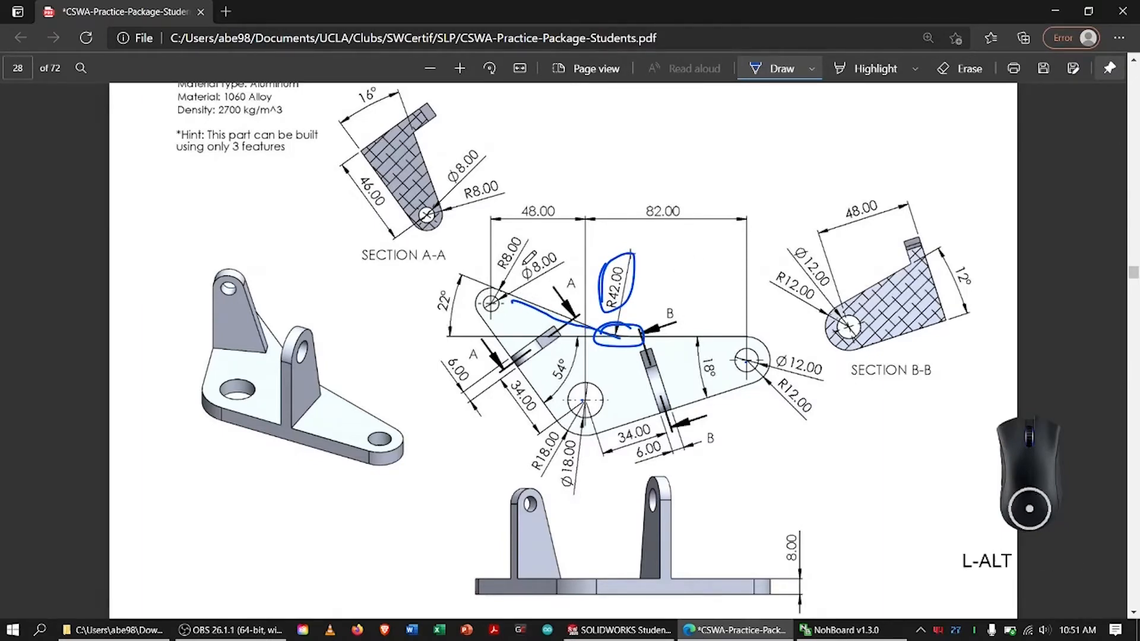
{"action": "key", "text": "alt+Tab"}
Sketch a slanted line about 56 mm long from the upper left down to the free end of the horizontal line
{"action": "left_click", "coordinate": [335, 158]}
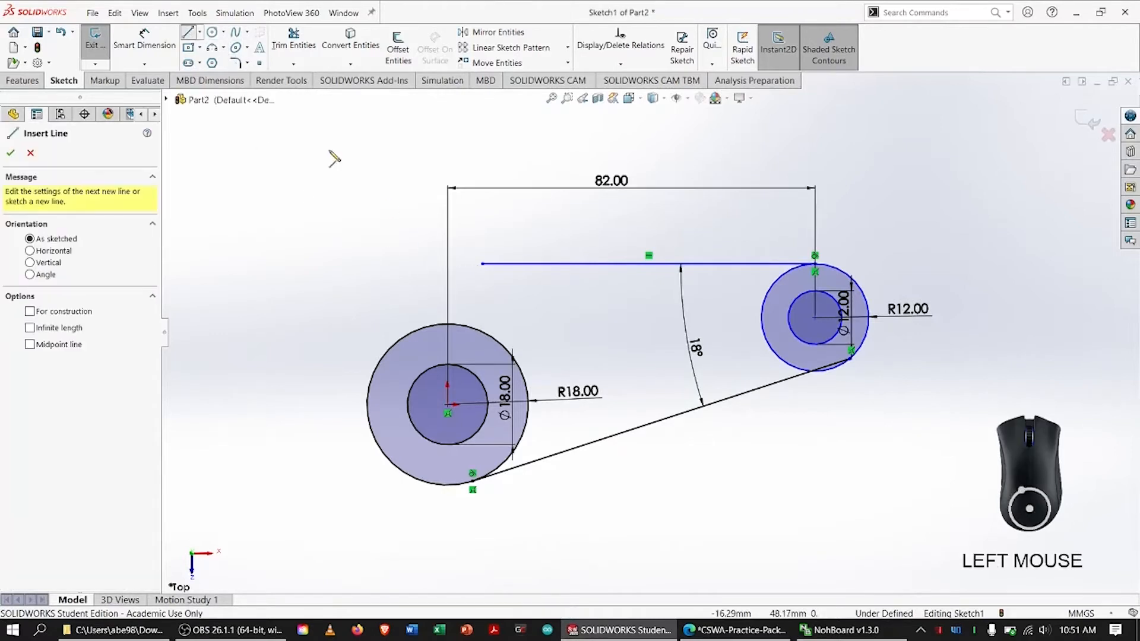
{"action": "left_click", "coordinate": [268, 131]}
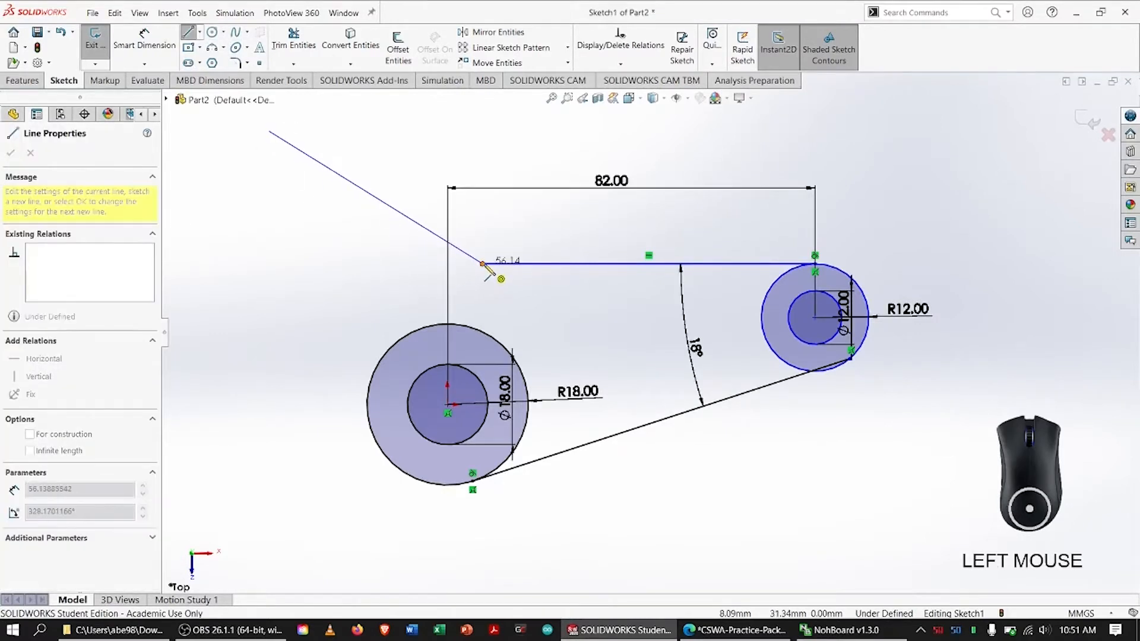
{"action": "left_click", "coordinate": [483, 263]}
{"action": "key", "text": "Escape"}
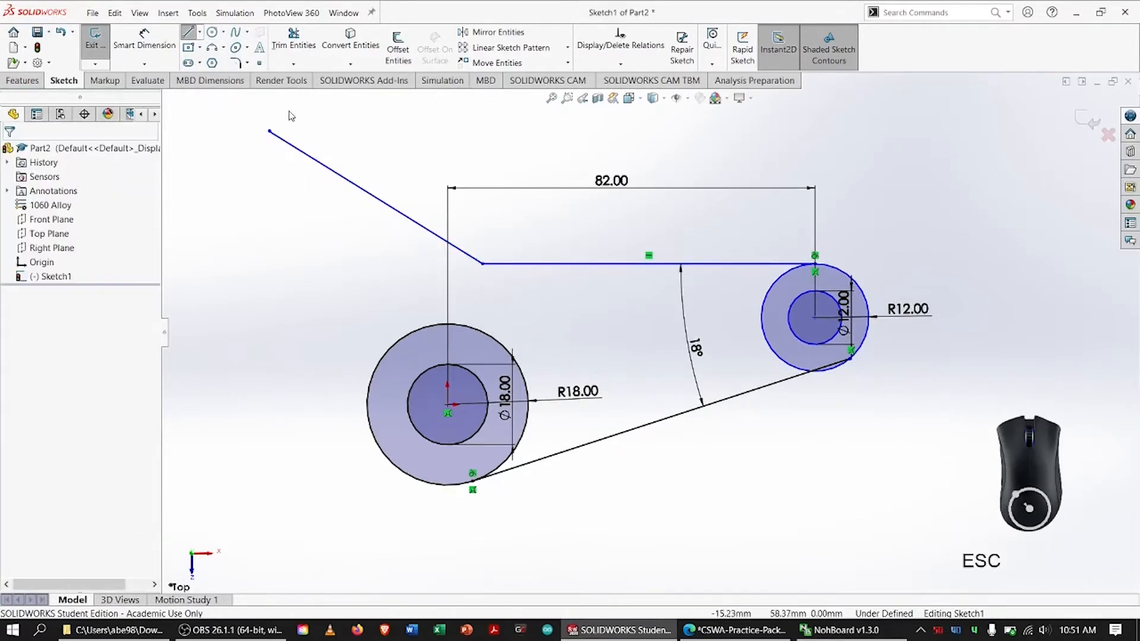
Round the corner between the slanted and horizontal upper lines with a 42 mm sketch fillet
{"action": "left_click", "coordinate": [236, 64]}
{"action": "left_click", "coordinate": [457, 247]}
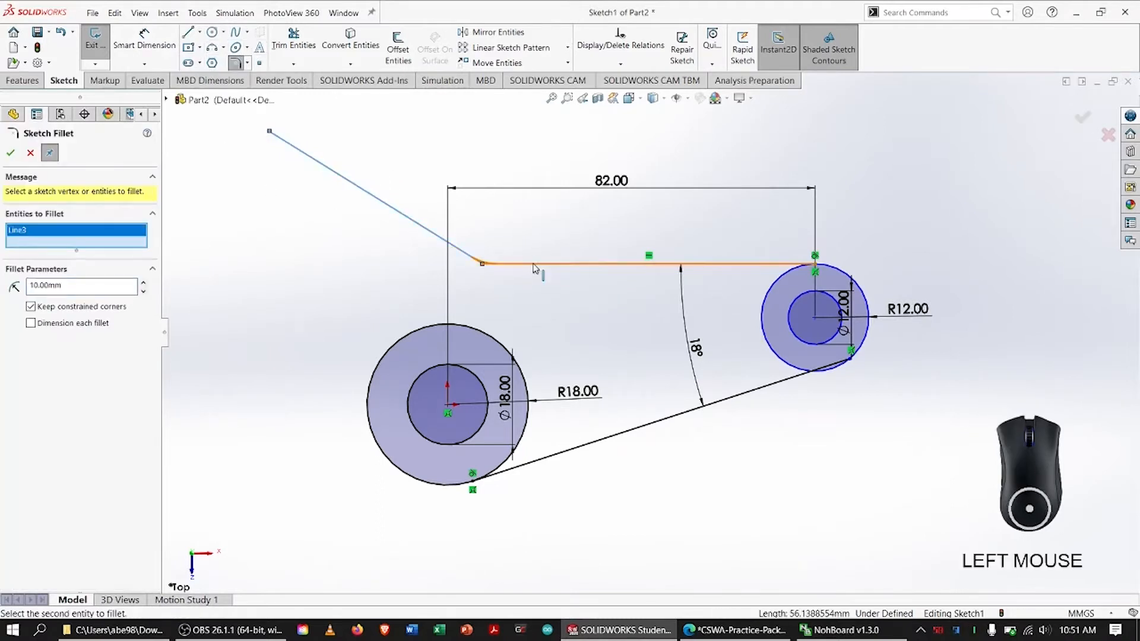
{"action": "left_click", "coordinate": [533, 264]}
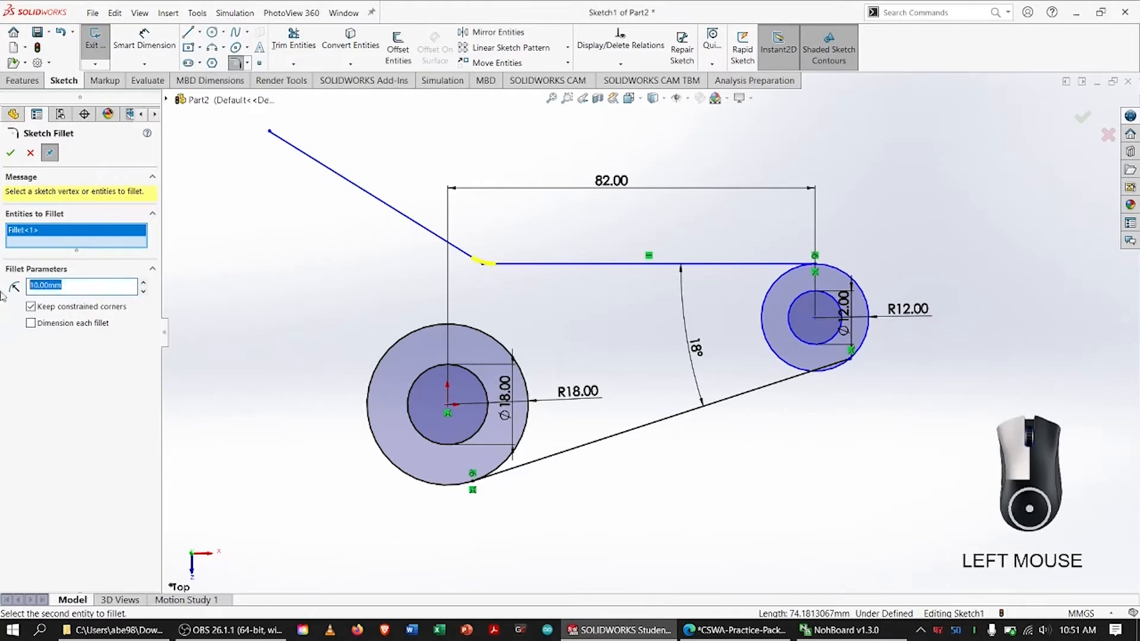
{"action": "type", "text": "4"}
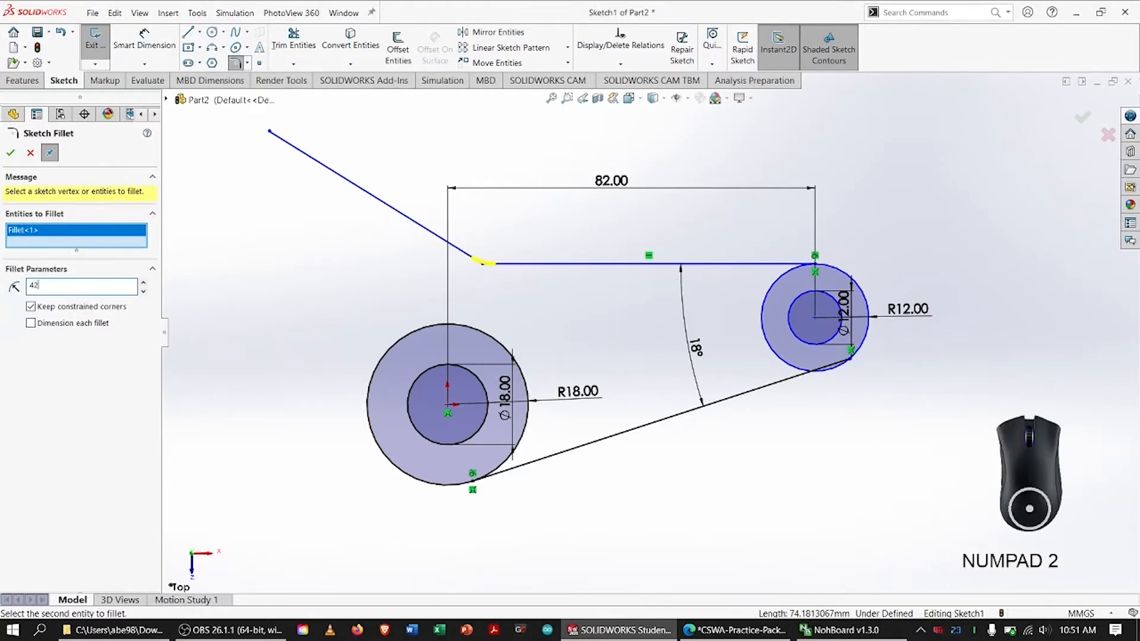
{"action": "type", "text": "2"}
{"action": "key", "text": "Return"}
{"action": "left_click", "coordinate": [10, 152]}
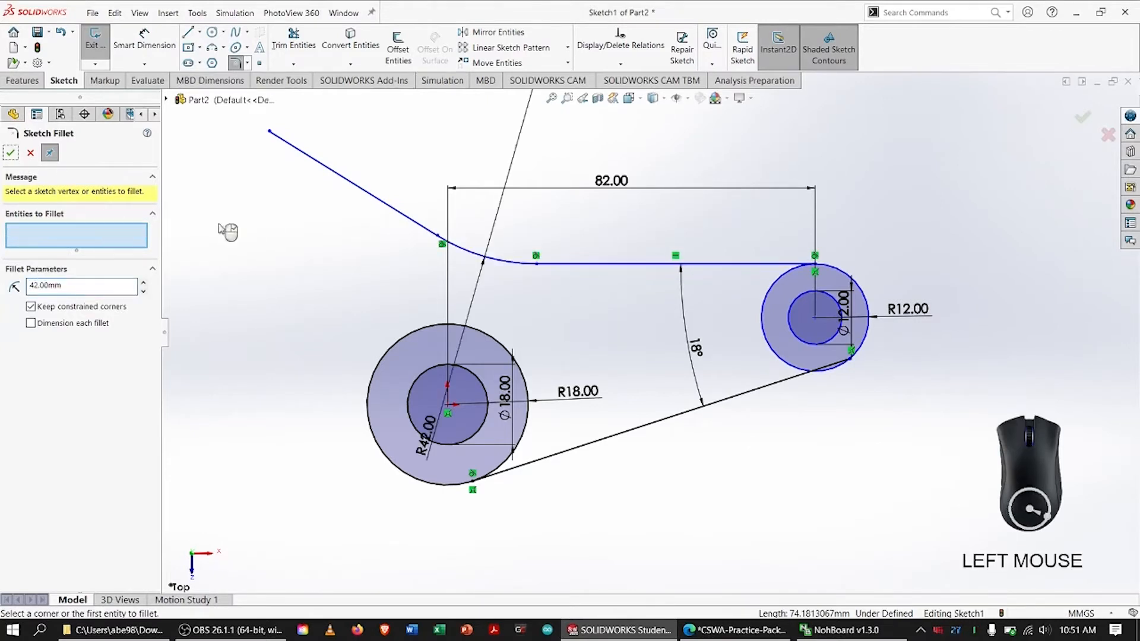
{"action": "key", "text": "Escape"}
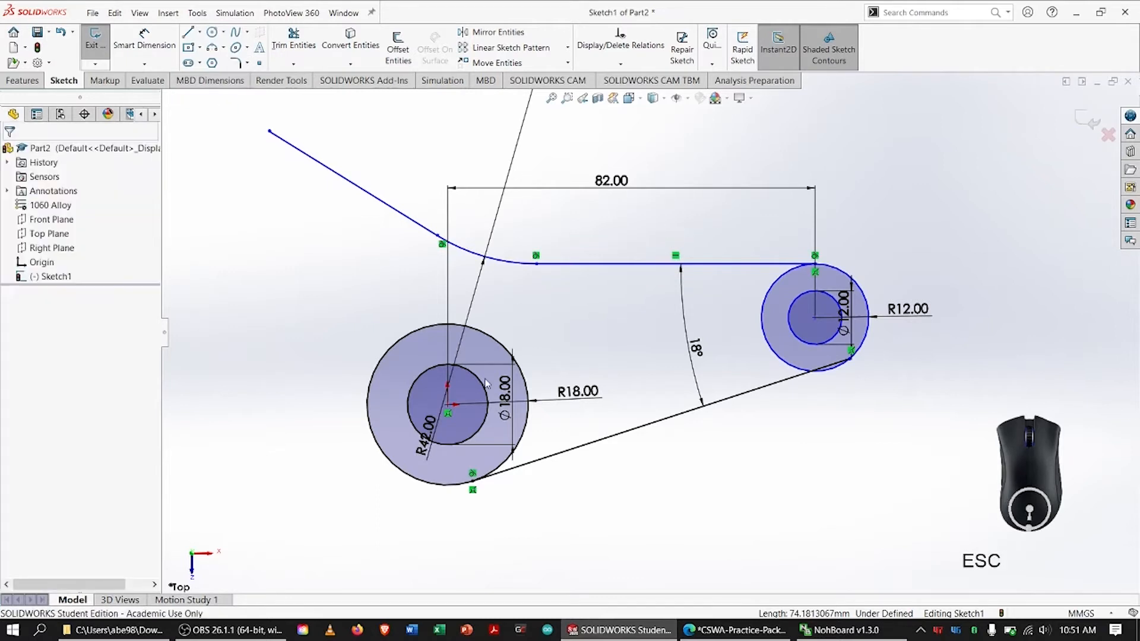
Move the R42 fillet dimension above the profile, beside the arc's centre, and fit the sketch in view
{"action": "left_click", "coordinate": [427, 426]}
{"action": "left_click_drag", "start_coordinate": [488, 231], "coordinate": [500, 121]}
{"action": "key", "text": "Escape"}
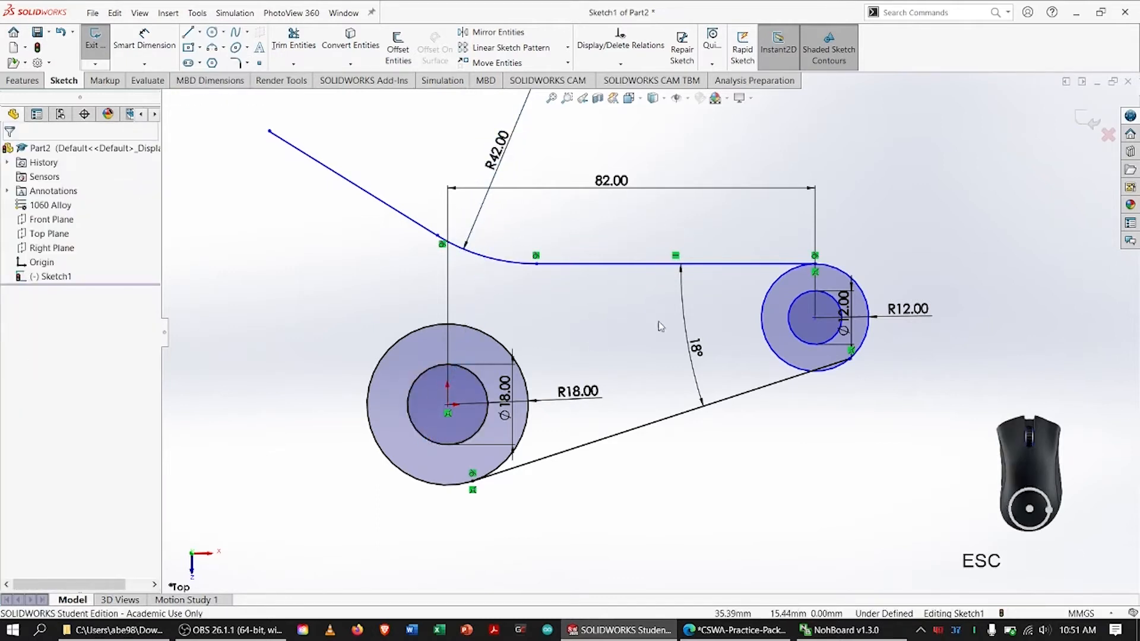
{"action": "key", "text": "f"}
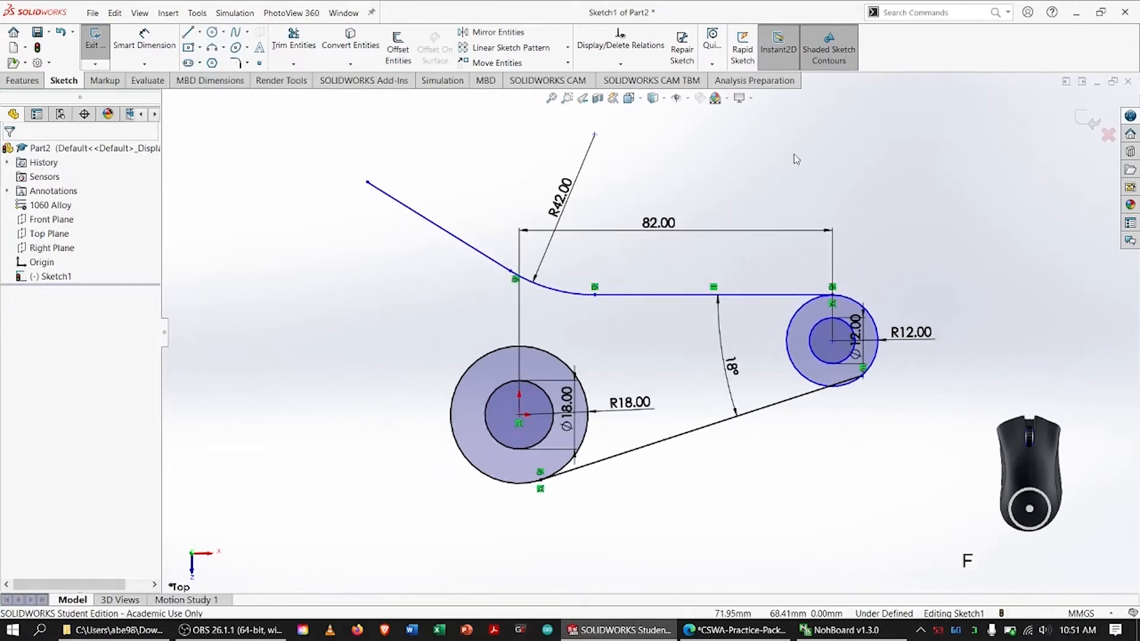
Switch to the practice PDF, replace the marks with a circle around the upper-left hole, and return to SOLIDWORKS
{"action": "key", "text": "alt+Tab"}
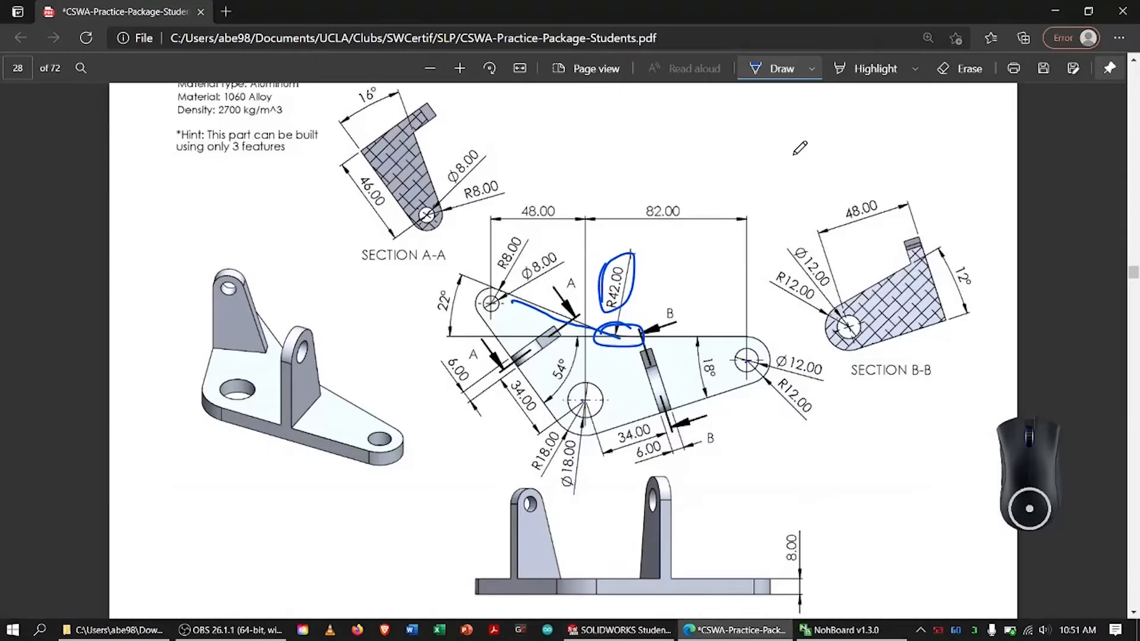
{"action": "left_click", "coordinate": [949, 70]}
{"action": "left_click_drag", "start_coordinate": [558, 326], "coordinate": [623, 331]}
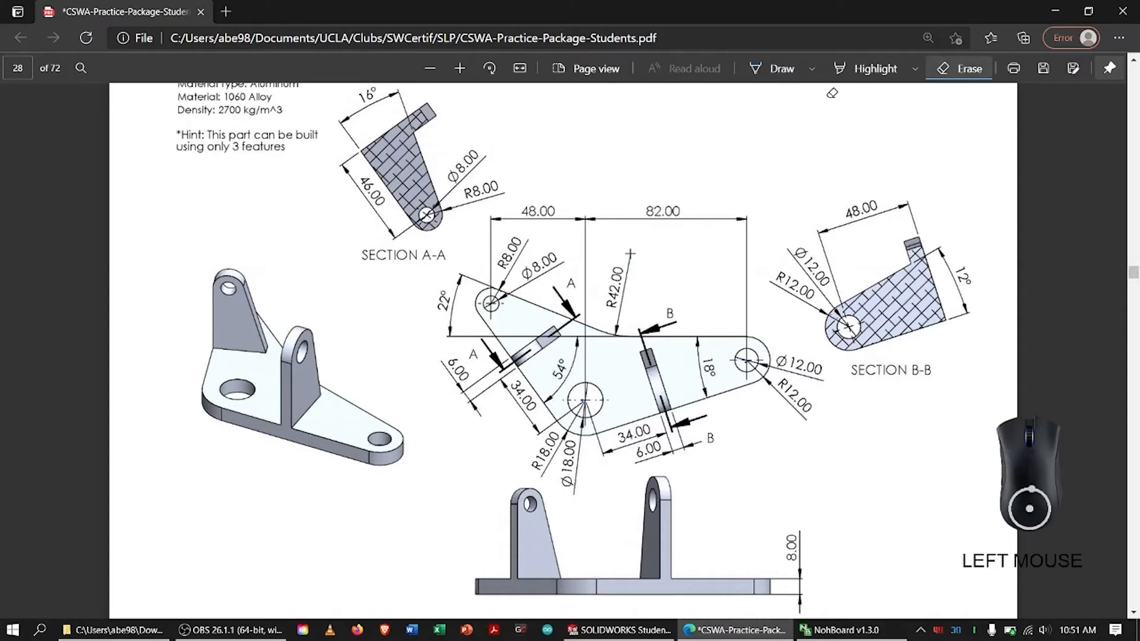
{"action": "left_click", "coordinate": [771, 69]}
{"action": "mouse_move", "coordinate": [496, 283]}
{"action": "left_mouse_down"}
{"action": "mouse_move", "coordinate": [484, 285]}
{"action": "mouse_move", "coordinate": [501, 304]}
{"action": "left_mouse_up"}
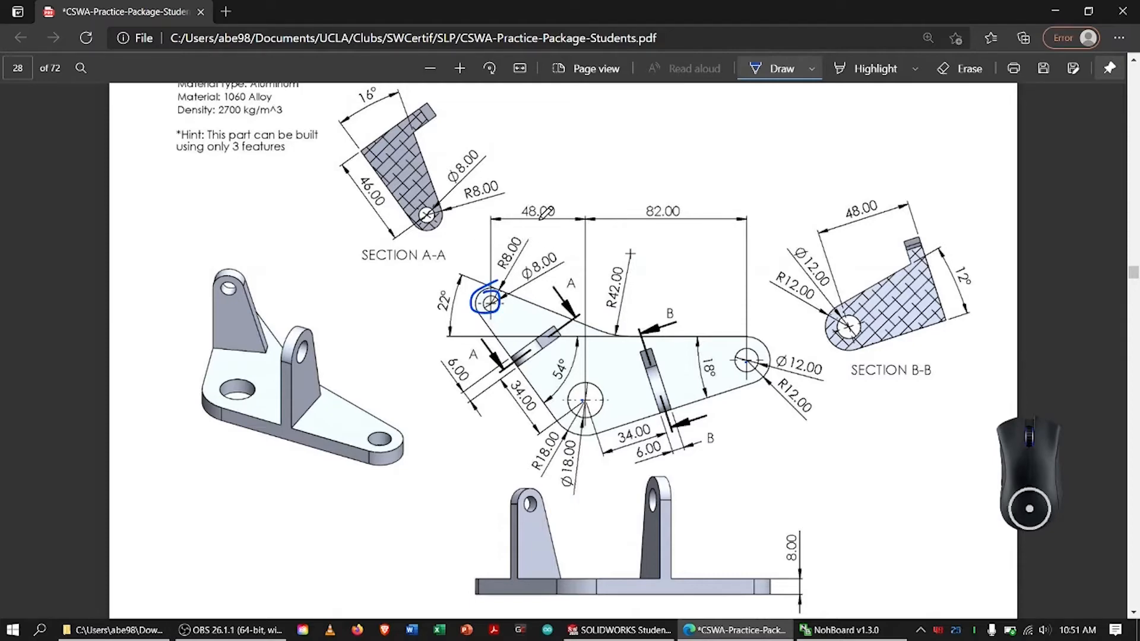
{"action": "key", "text": "alt+Tab"}
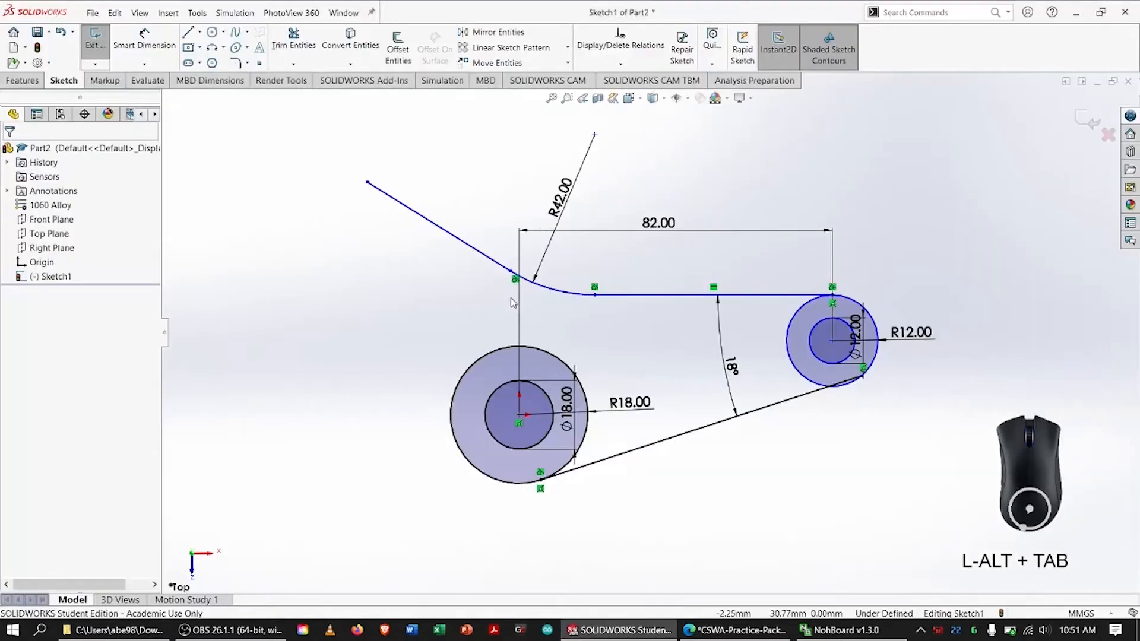
Sketch two concentric circles, about 19 mm and 10 mm in diameter, beside the slanted line's upper end, the outer passing near that endpoint
{"action": "left_click", "coordinate": [212, 31]}
{"action": "left_click", "coordinate": [347, 212]}
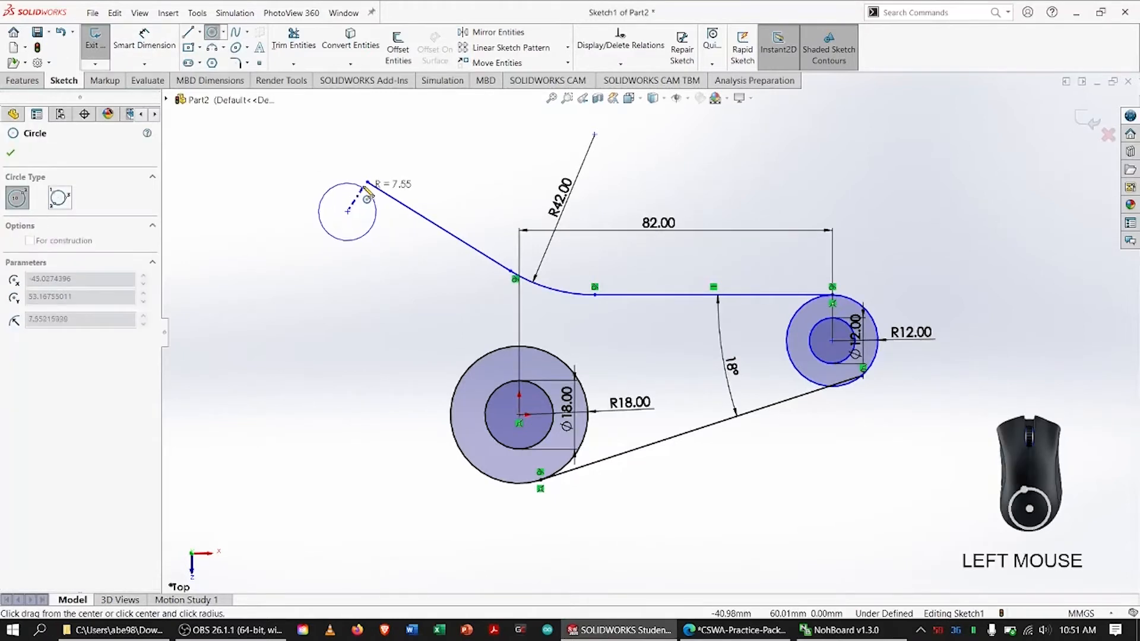
{"action": "left_click", "coordinate": [368, 183]}
{"action": "left_click", "coordinate": [347, 212]}
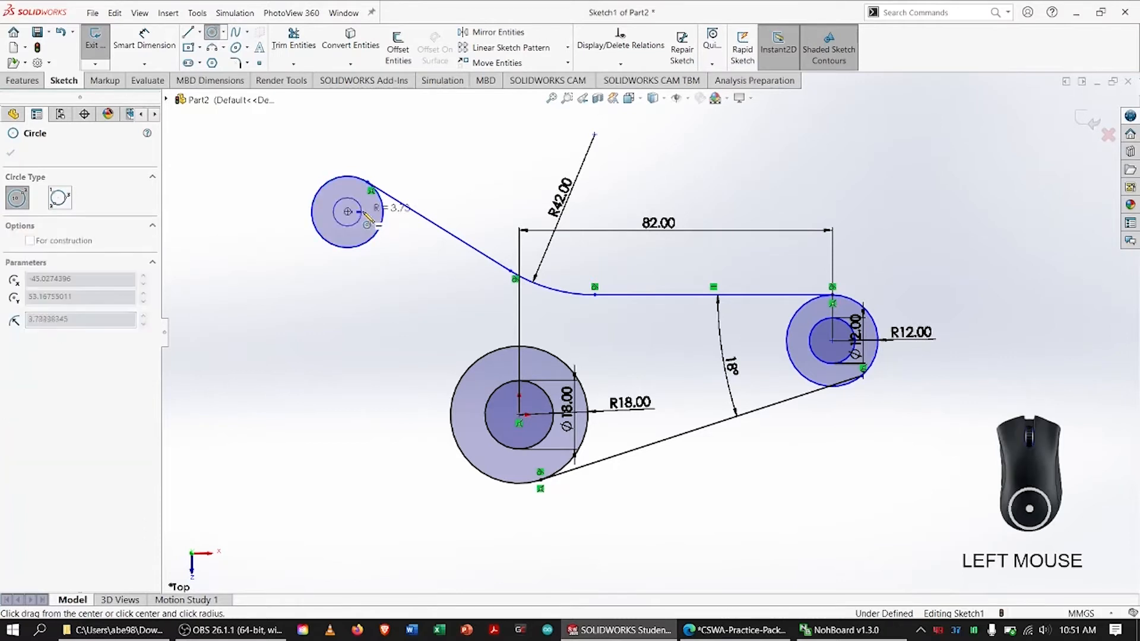
{"action": "left_click", "coordinate": [364, 221]}
{"action": "key", "text": "Escape"}
Dimension the inner circle of the upper-left pair to a diameter of 8 mm
{"action": "left_click", "coordinate": [159, 52]}
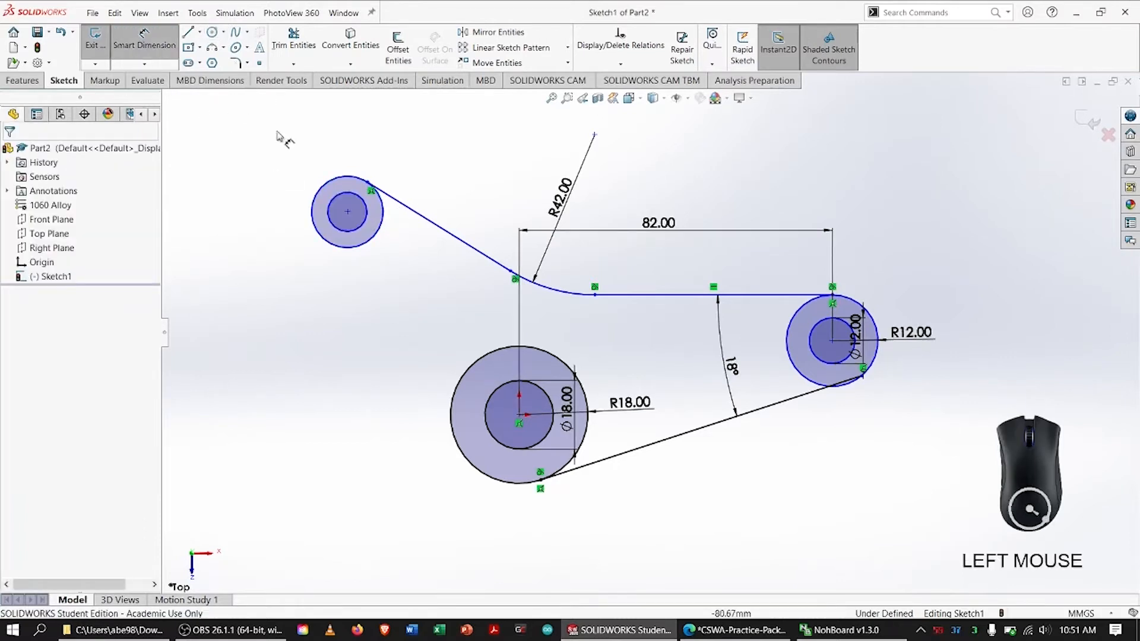
{"action": "left_click", "coordinate": [365, 220]}
{"action": "left_click", "coordinate": [555, 152]}
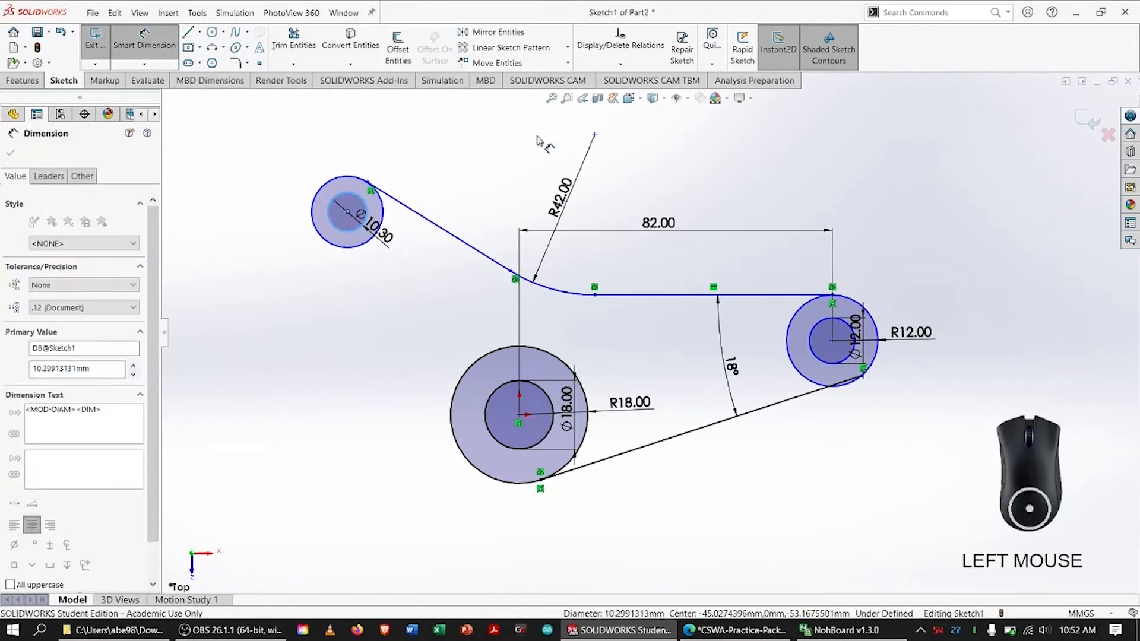
{"action": "type", "text": "8"}
{"action": "key", "text": "Return"}
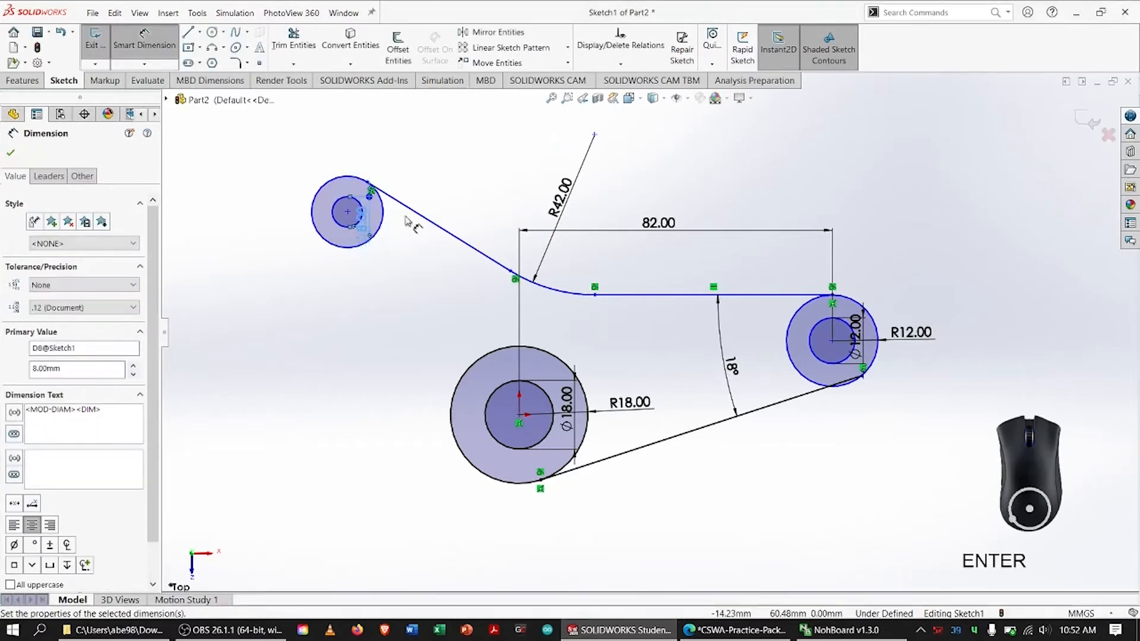
Dimension the outer circle of the upper-left pair to a 16 mm diameter and display it as a radius
{"action": "left_click", "coordinate": [375, 214]}
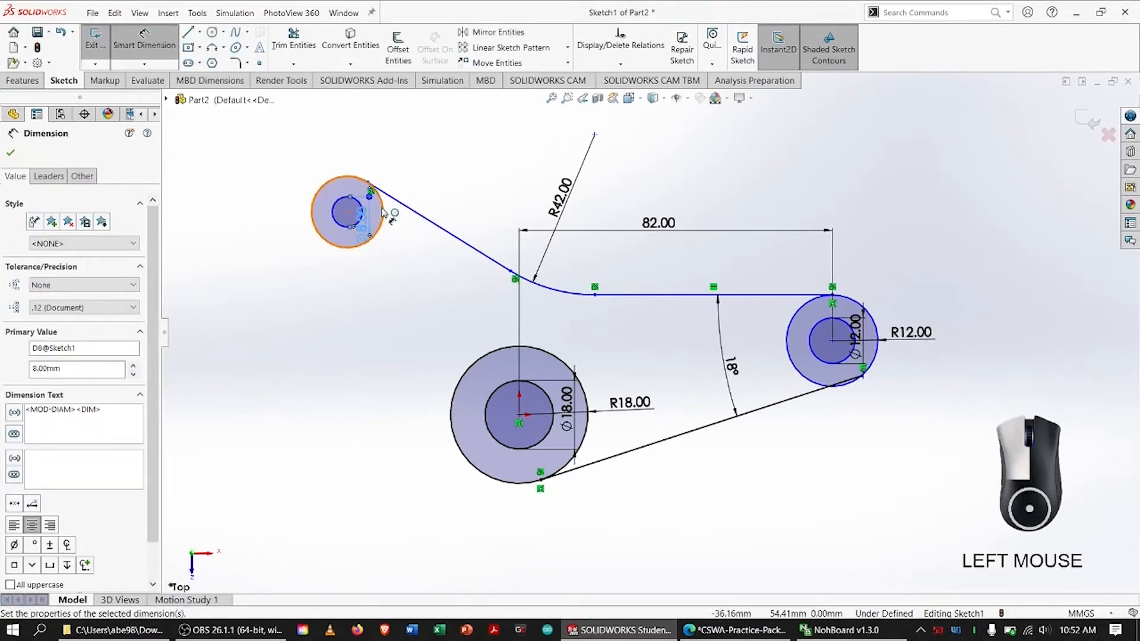
{"action": "left_click", "coordinate": [587, 148]}
{"action": "type", "text": "16"}
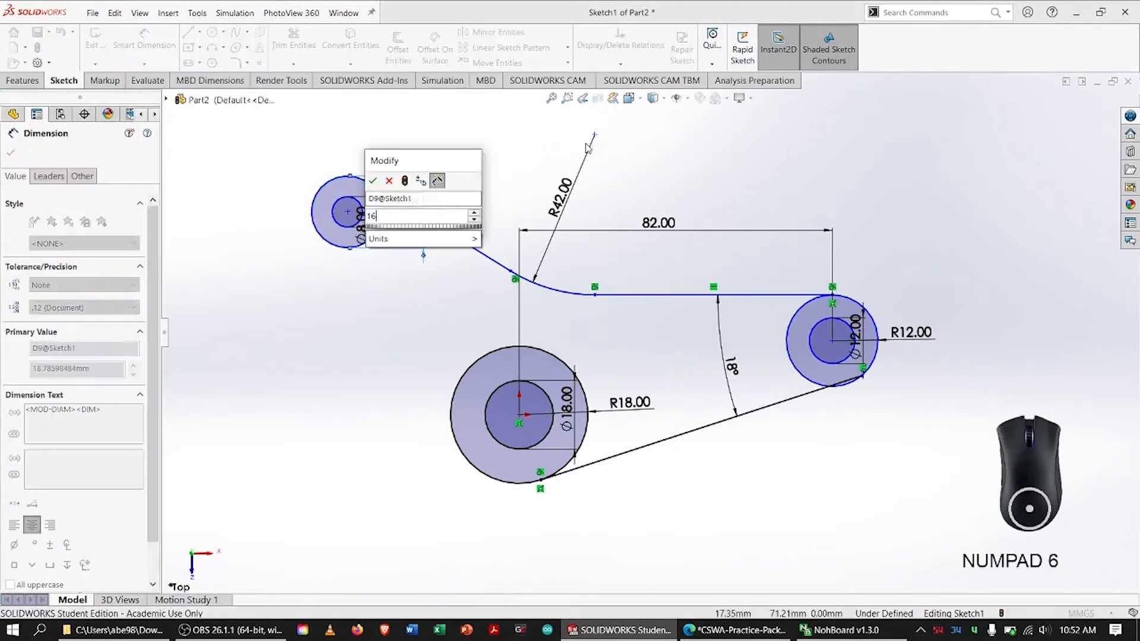
{"action": "key", "text": "Return"}
{"action": "left_click", "coordinate": [49, 176]}
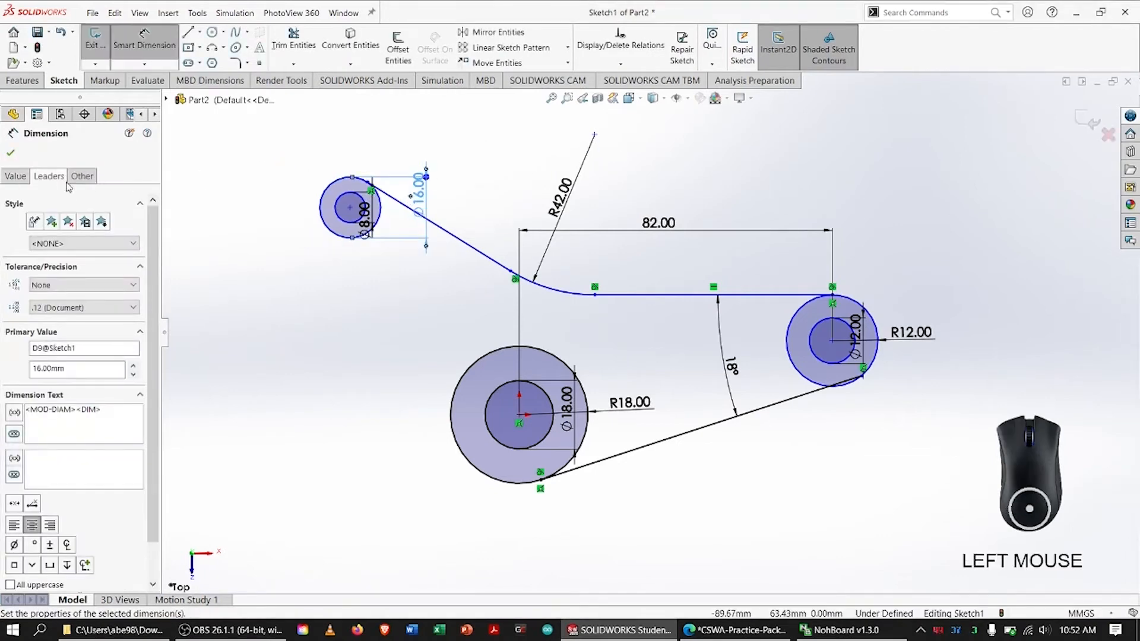
{"action": "left_click", "coordinate": [38, 266]}
{"action": "left_click", "coordinate": [12, 150]}
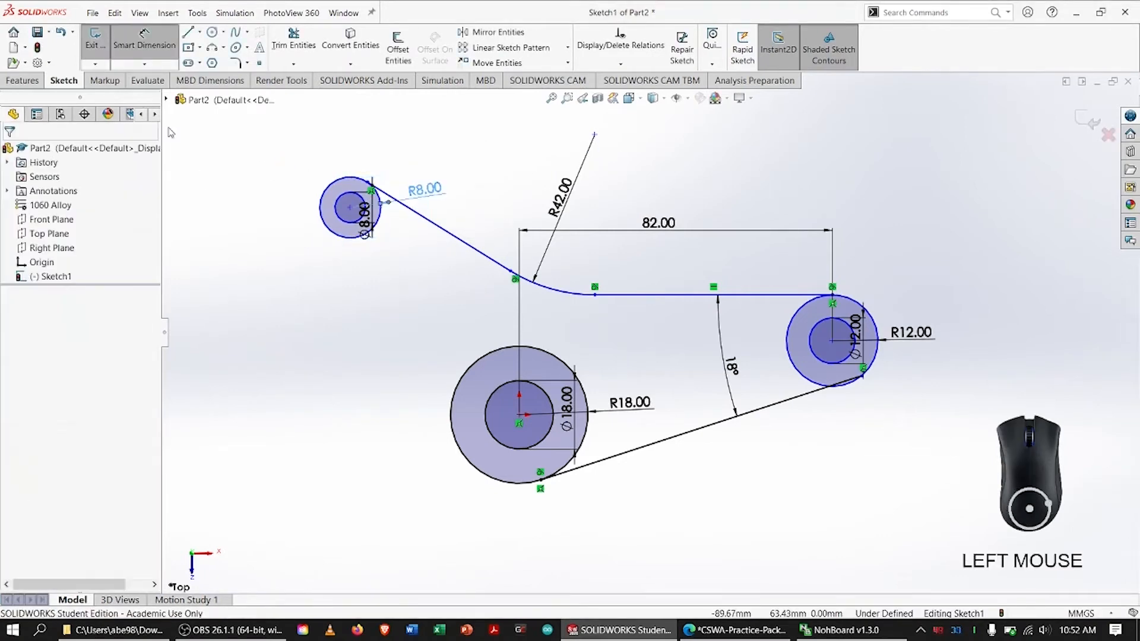
Make the slanted line tangent to the outer circle at its upper end
{"action": "left_click", "coordinate": [395, 205]}
{"action": "left_click", "coordinate": [335, 181], "text": "shift"}
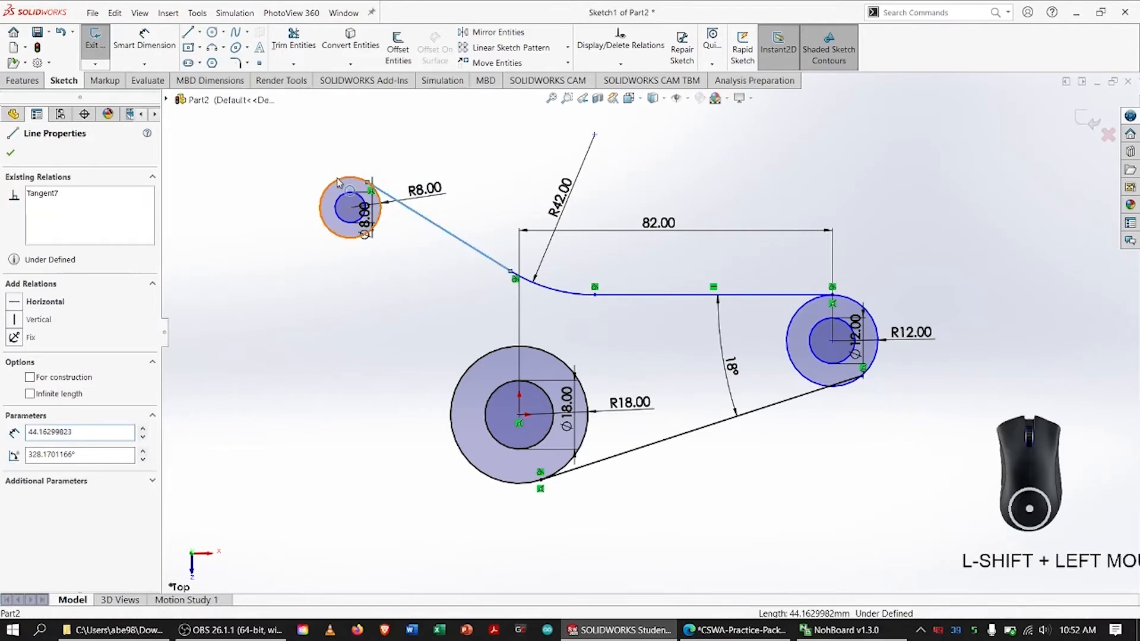
{"action": "left_click", "coordinate": [18, 362]}
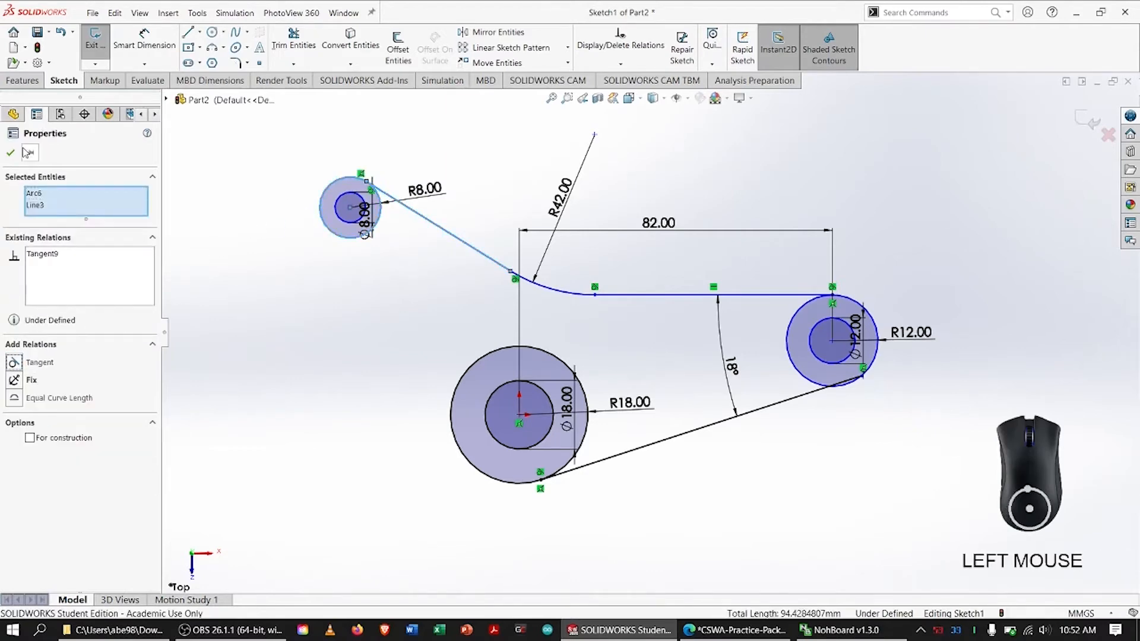
{"action": "left_click", "coordinate": [12, 152]}
Switch to the practice PDF, replace the hole's mark with one around the 48.00 dimension, and return to SOLIDWORKS
{"action": "key", "text": "alt+Tab"}
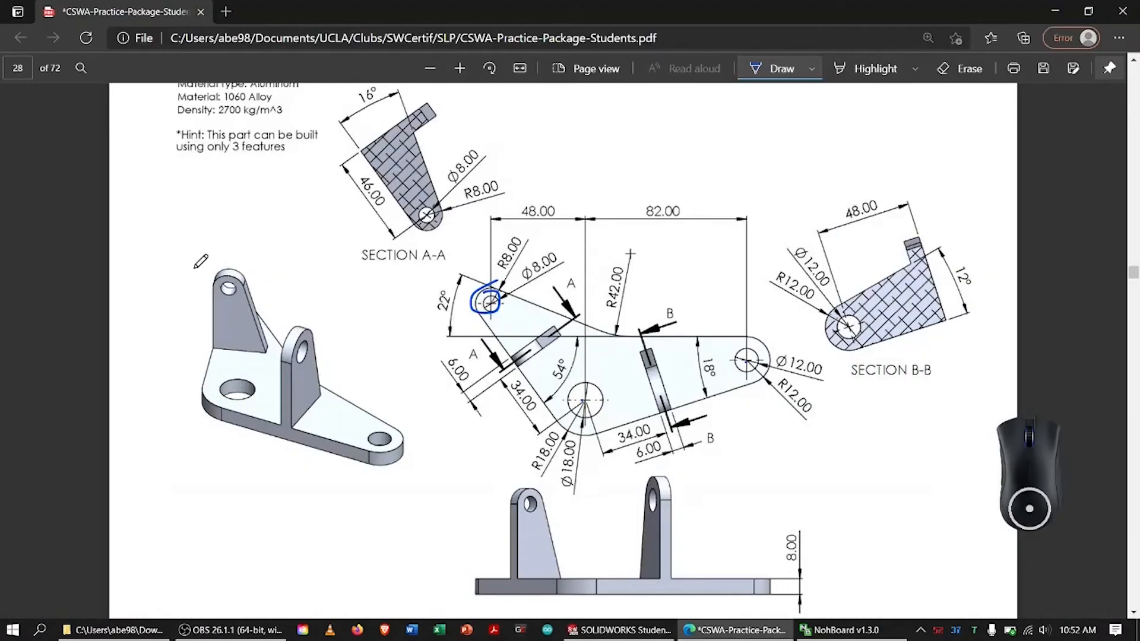
{"action": "left_click", "coordinate": [963, 69]}
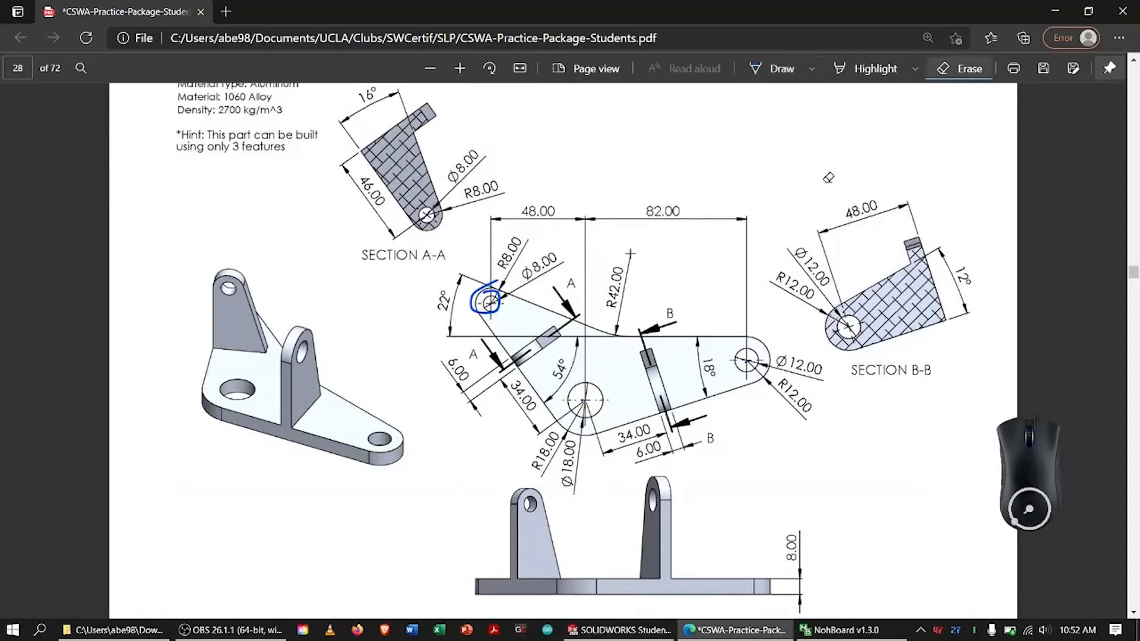
{"action": "left_click", "coordinate": [499, 287]}
{"action": "left_click", "coordinate": [774, 69]}
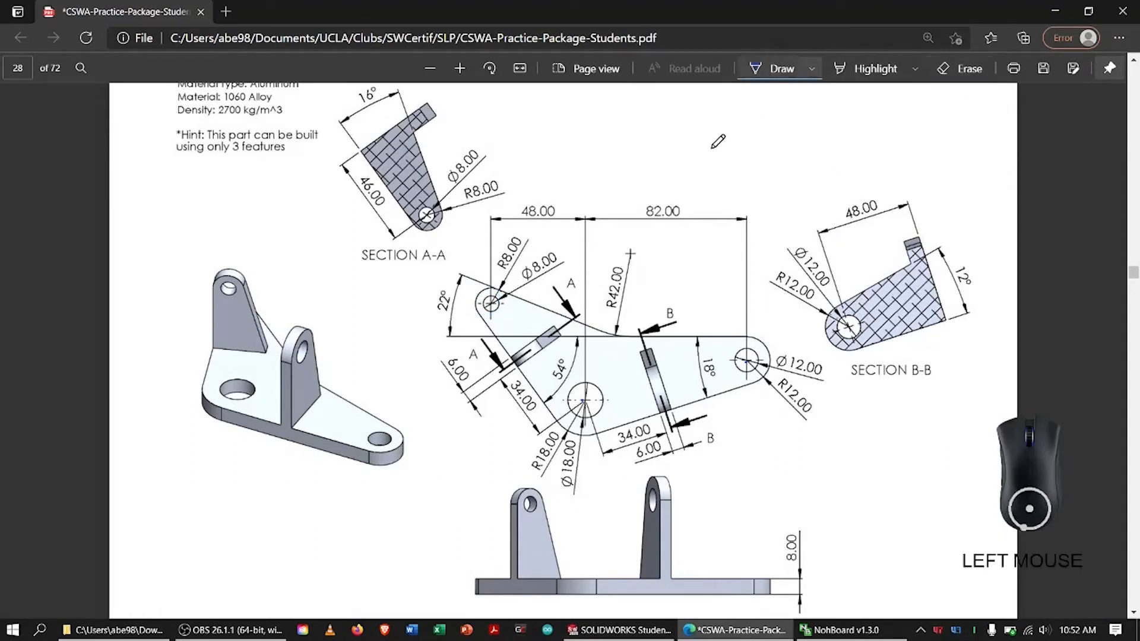
{"action": "left_click_drag", "start_coordinate": [528, 194], "coordinate": [518, 203]}
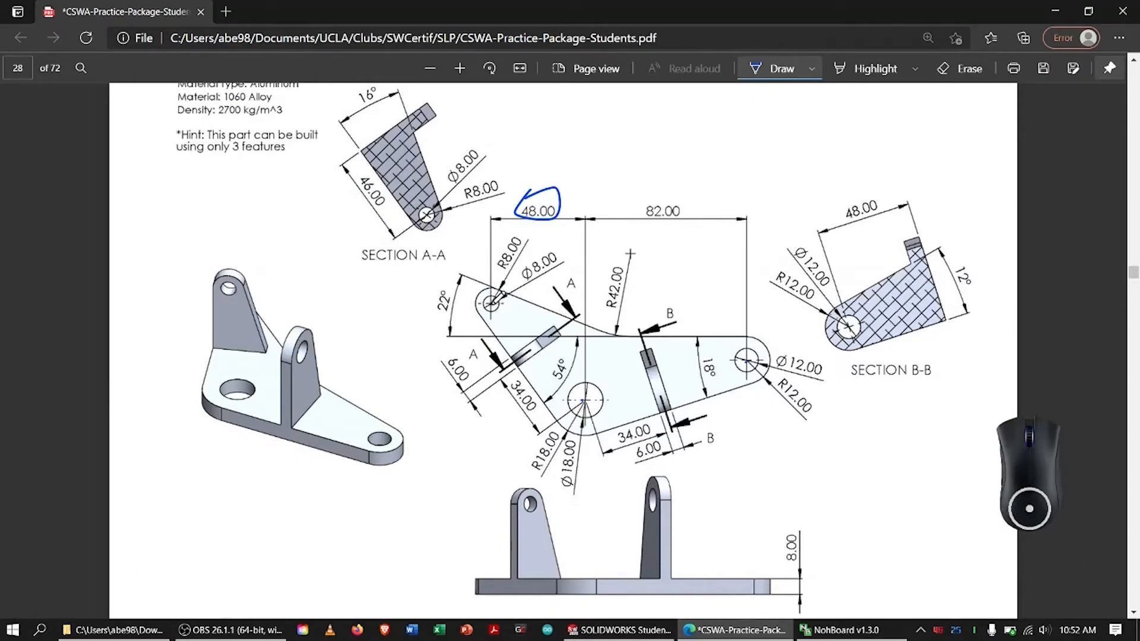
{"action": "left_click", "coordinate": [496, 302]}
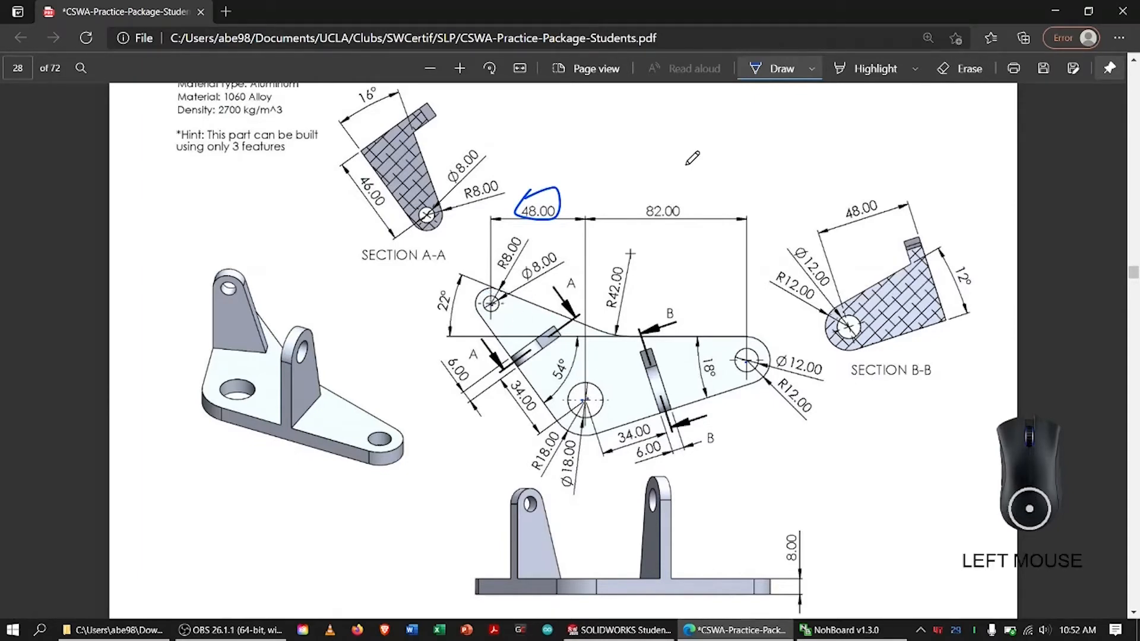
{"action": "key", "text": "alt+Tab"}
Dimension the horizontal distance between the upper-left circles' centre and the origin as 48 mm
{"action": "right_click_drag", "start_coordinate": [326, 406], "coordinate": [330, 350]}
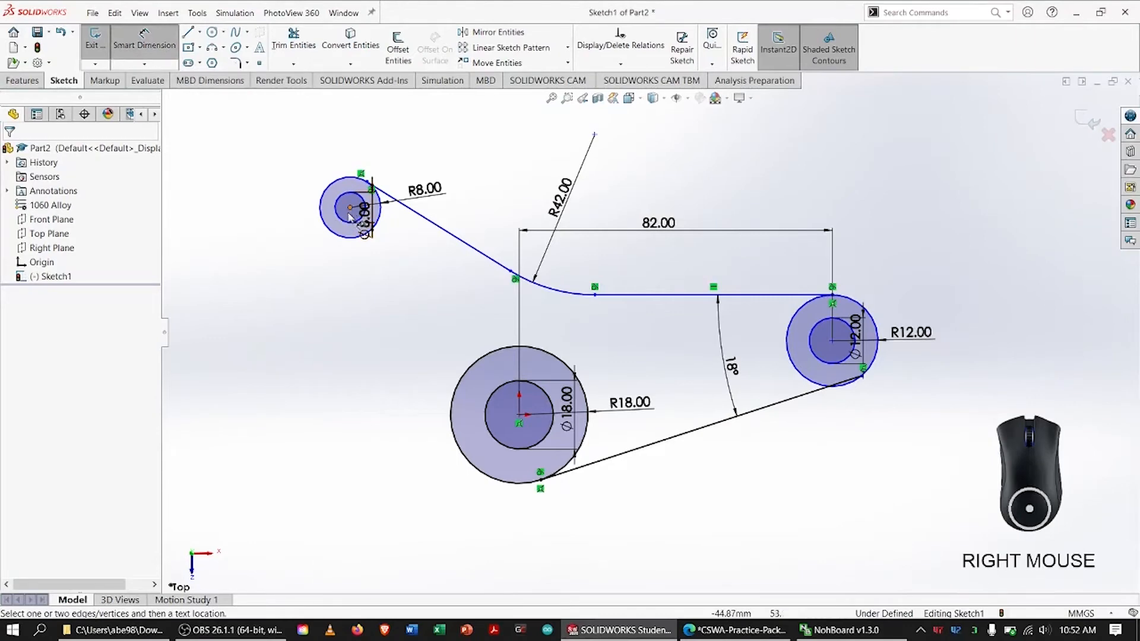
{"action": "left_click", "coordinate": [350, 208]}
{"action": "left_click", "coordinate": [519, 414]}
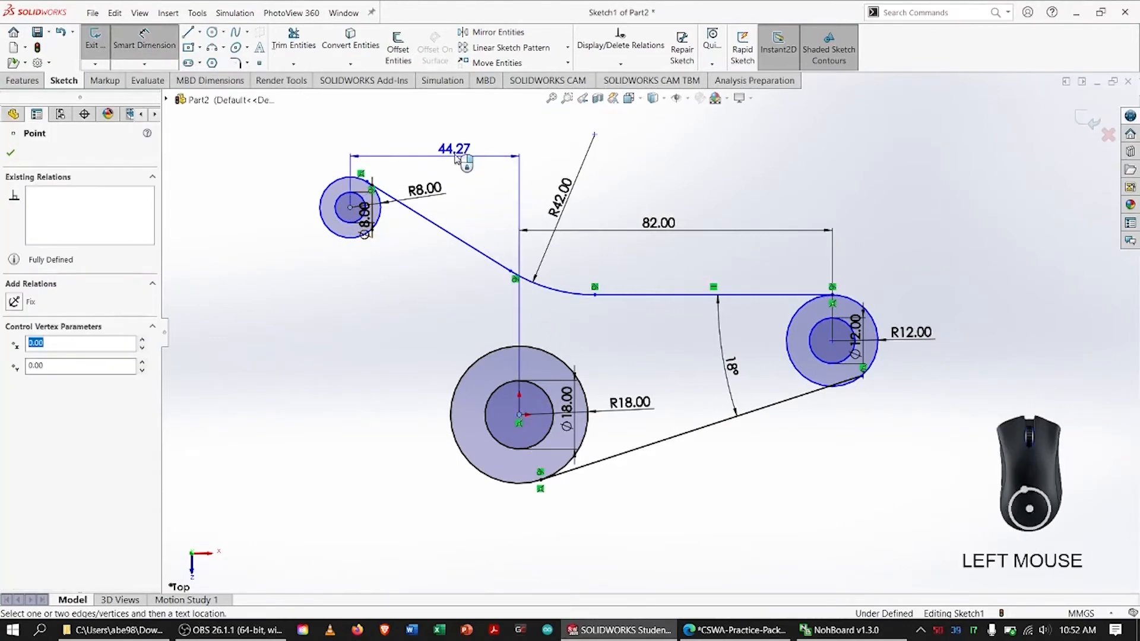
{"action": "left_click", "coordinate": [528, 149]}
{"action": "type", "text": "48"}
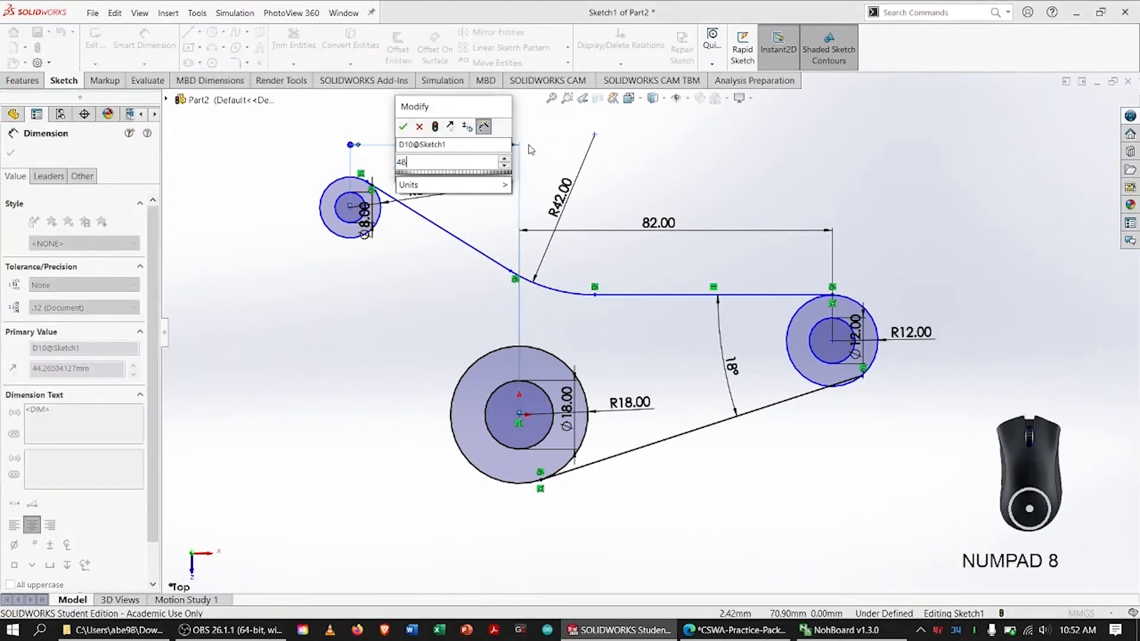
{"action": "key", "text": "Return"}
{"action": "key", "text": "Escape"}
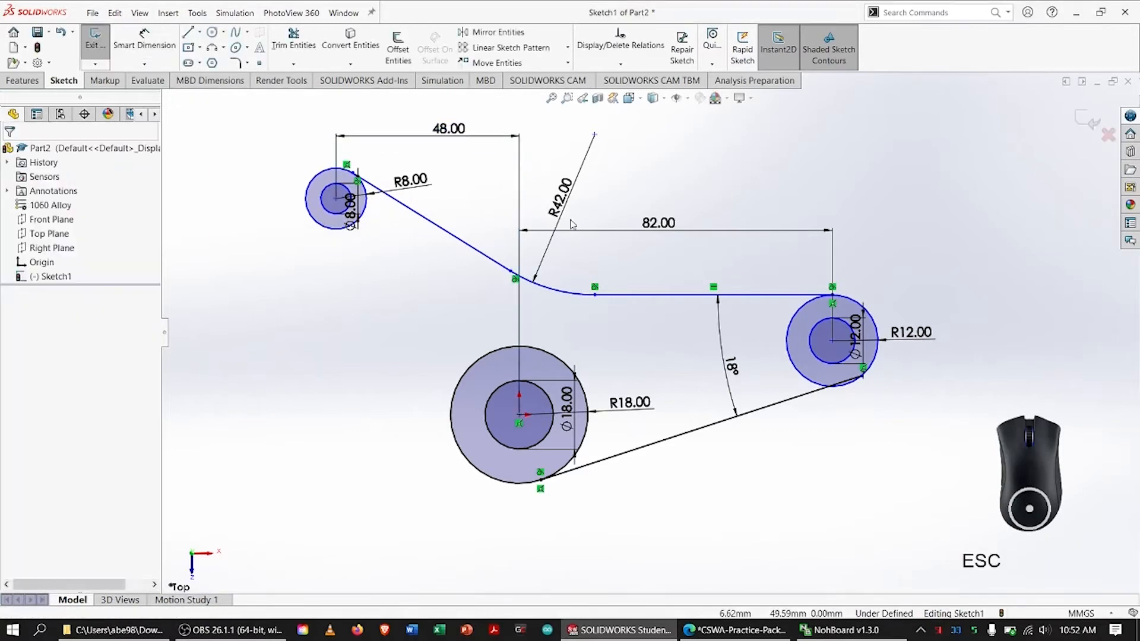
Switch to the practice PDF, mark the 22° angle with its sloped and horizontal edges, and return to SOLIDWORKS
{"action": "key", "text": "alt+Tab"}
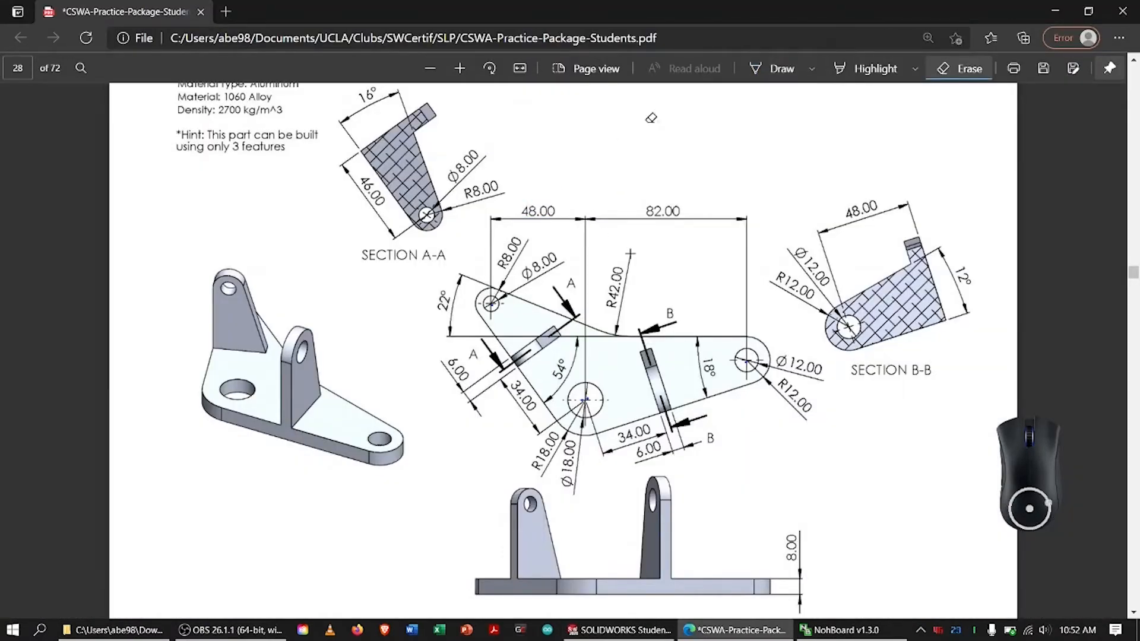
{"action": "left_click", "coordinate": [771, 70]}
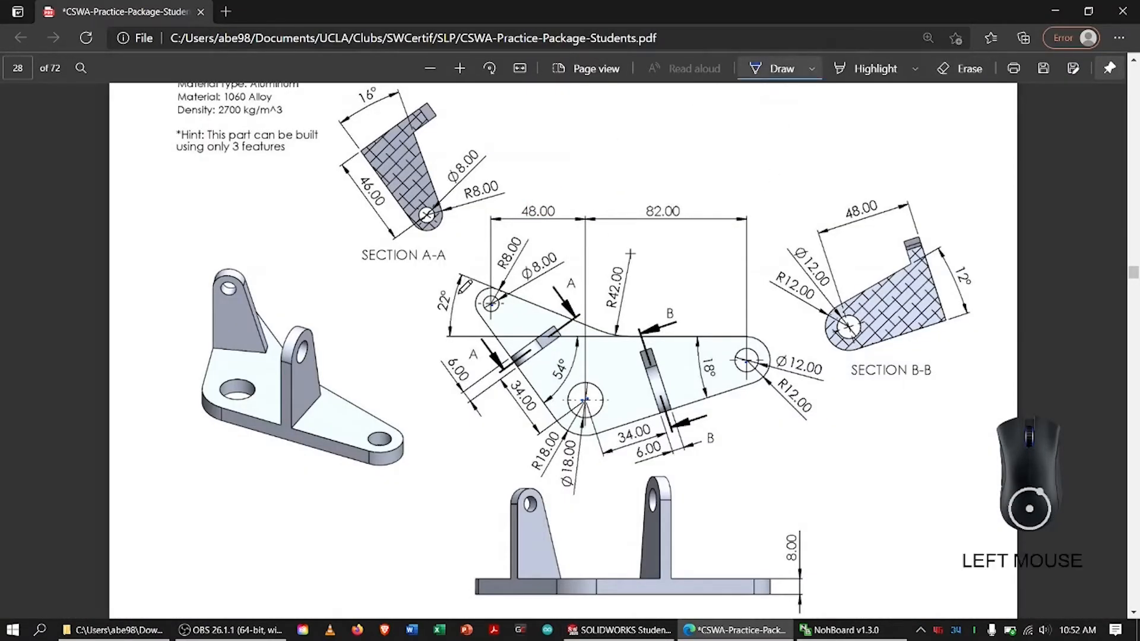
{"action": "mouse_move", "coordinate": [457, 282]}
{"action": "left_mouse_down"}
{"action": "mouse_move", "coordinate": [425, 317]}
{"action": "mouse_move", "coordinate": [457, 285]}
{"action": "mouse_move", "coordinate": [501, 289]}
{"action": "left_mouse_up"}
{"action": "left_click_drag", "start_coordinate": [589, 319], "coordinate": [589, 319]}
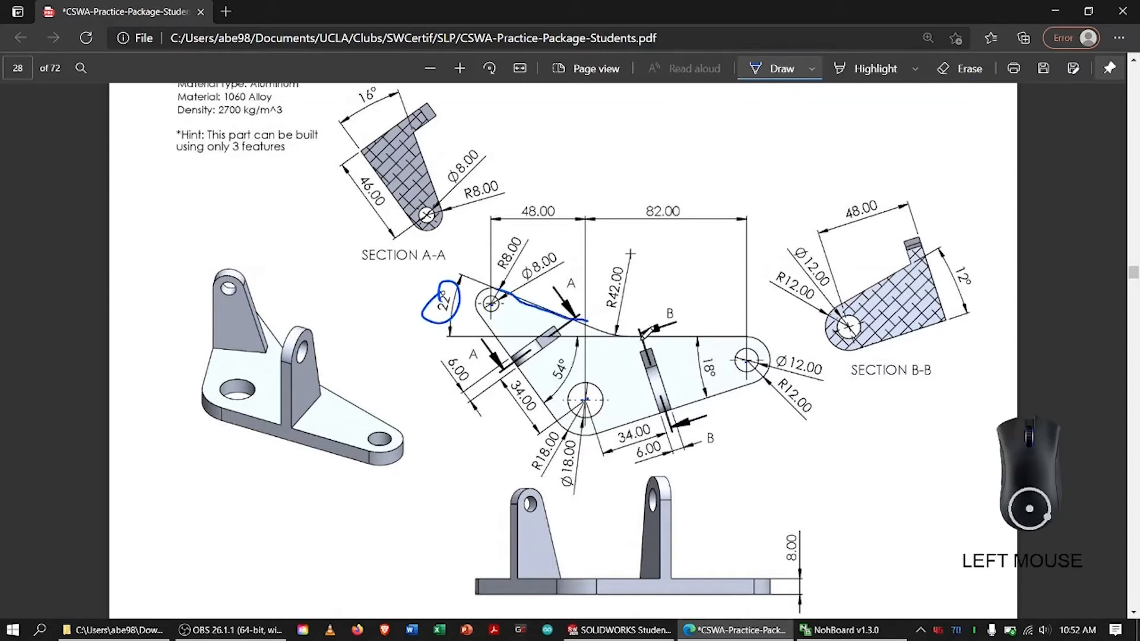
{"action": "left_click_drag", "start_coordinate": [652, 333], "coordinate": [654, 336]}
{"action": "left_click_drag", "start_coordinate": [738, 337], "coordinate": [737, 336]}
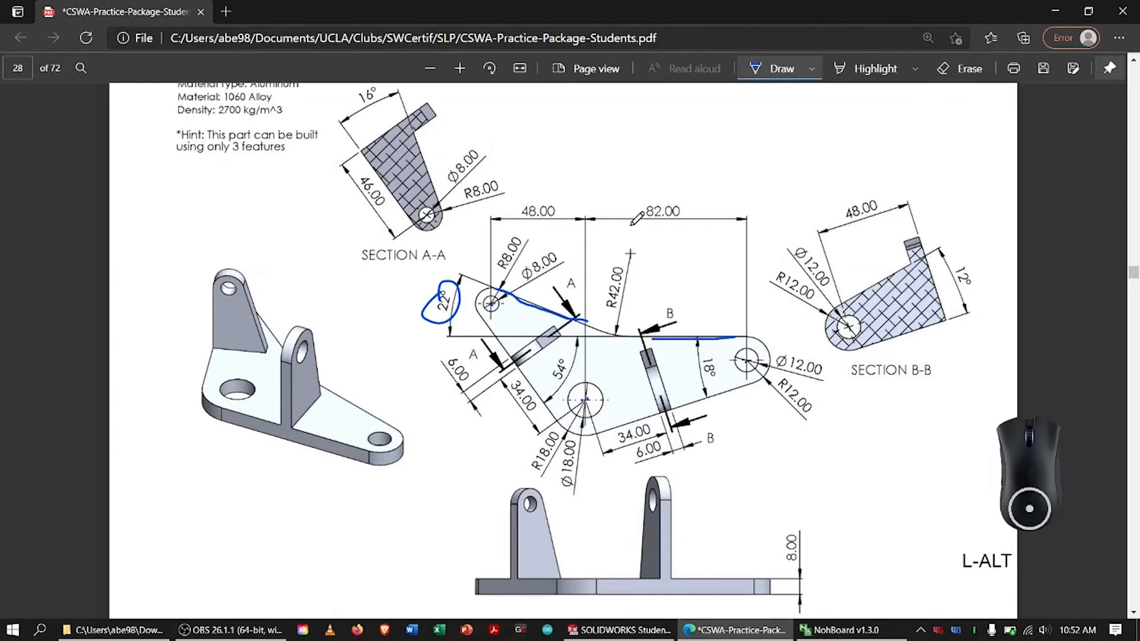
{"action": "key", "text": "alt+Tab"}
Dimension the angle between the slanted line and the horizontal upper line as 22°
{"action": "left_click", "coordinate": [144, 40]}
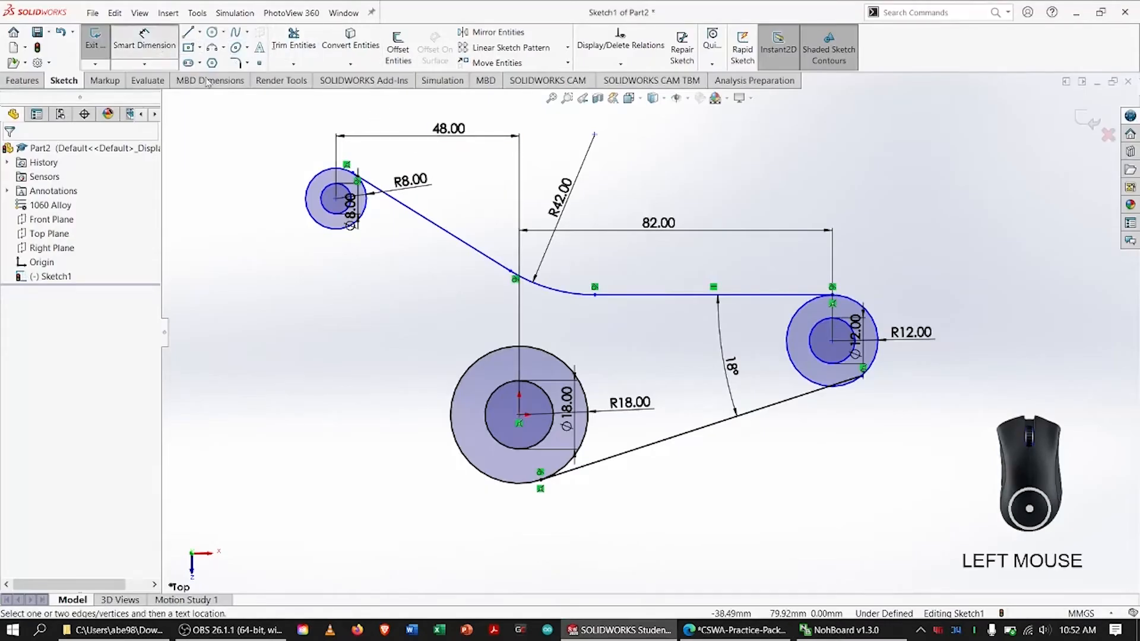
{"action": "left_click", "coordinate": [428, 224]}
{"action": "left_click", "coordinate": [653, 295]}
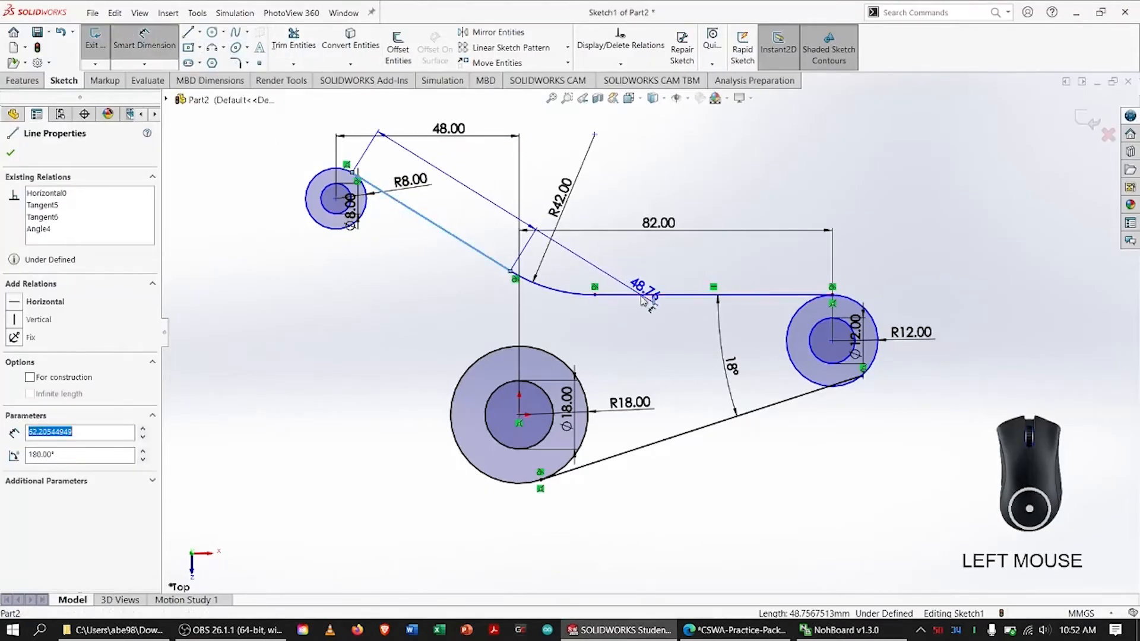
{"action": "left_click", "coordinate": [477, 234]}
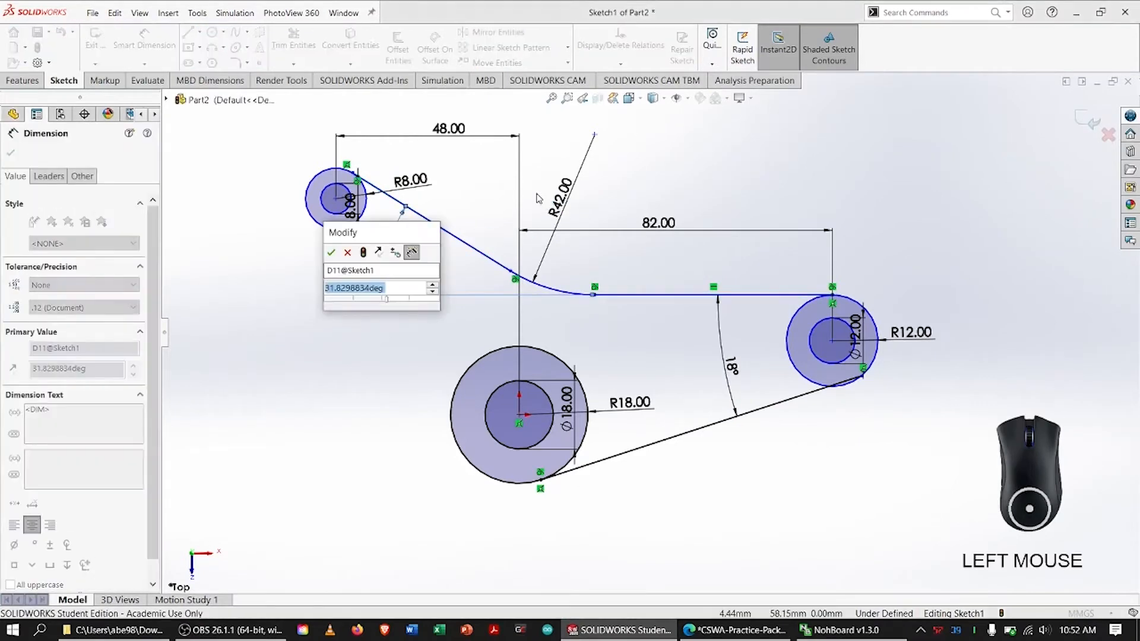
{"action": "type", "text": "22"}
{"action": "key", "text": "Return"}
{"action": "key", "text": "Escape"}
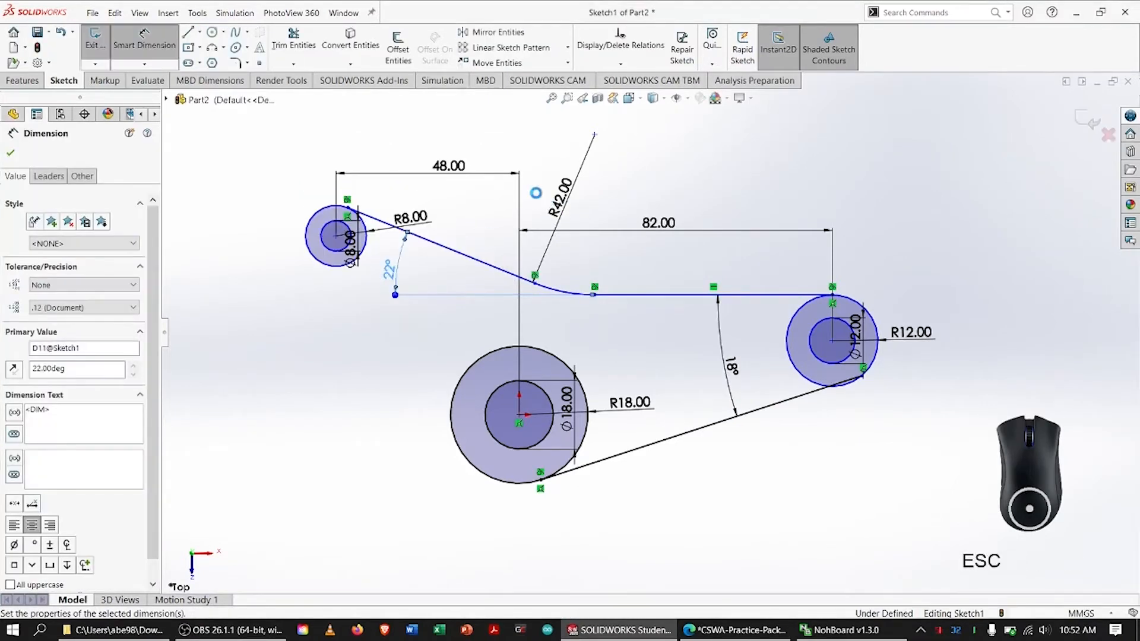
Switch to the practice PDF and mark the 54° angle, the slanted left edge and the horizontal upper edge
{"action": "key", "text": "alt"}
{"action": "key", "text": "alt+Tab"}
{"action": "left_click", "coordinate": [571, 279]}
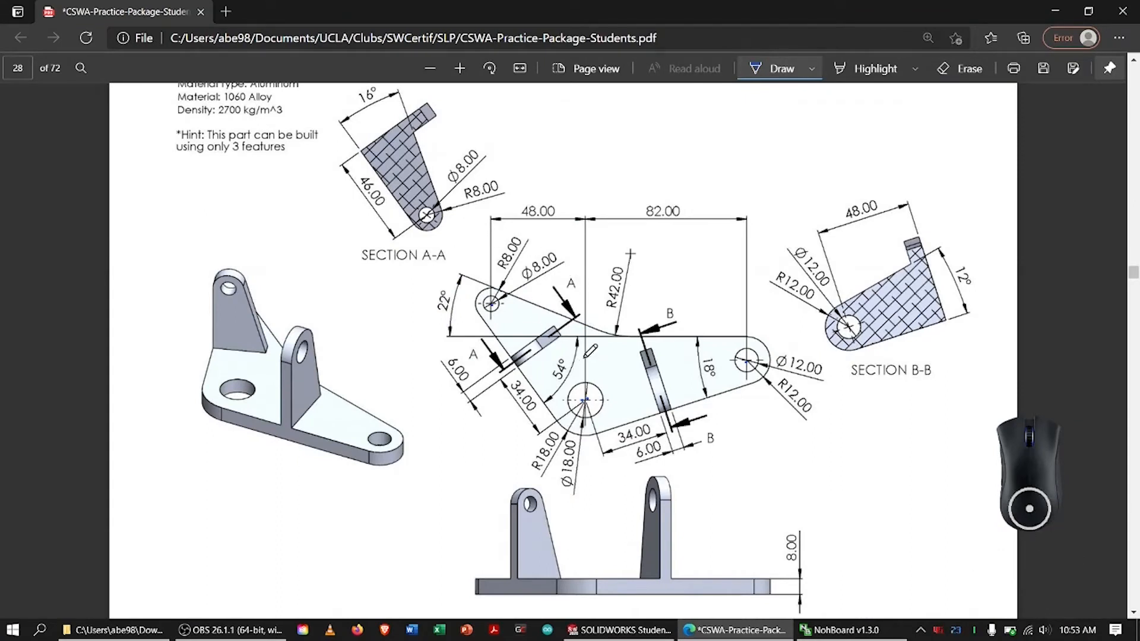
{"action": "left_click_drag", "start_coordinate": [559, 366], "coordinate": [565, 359]}
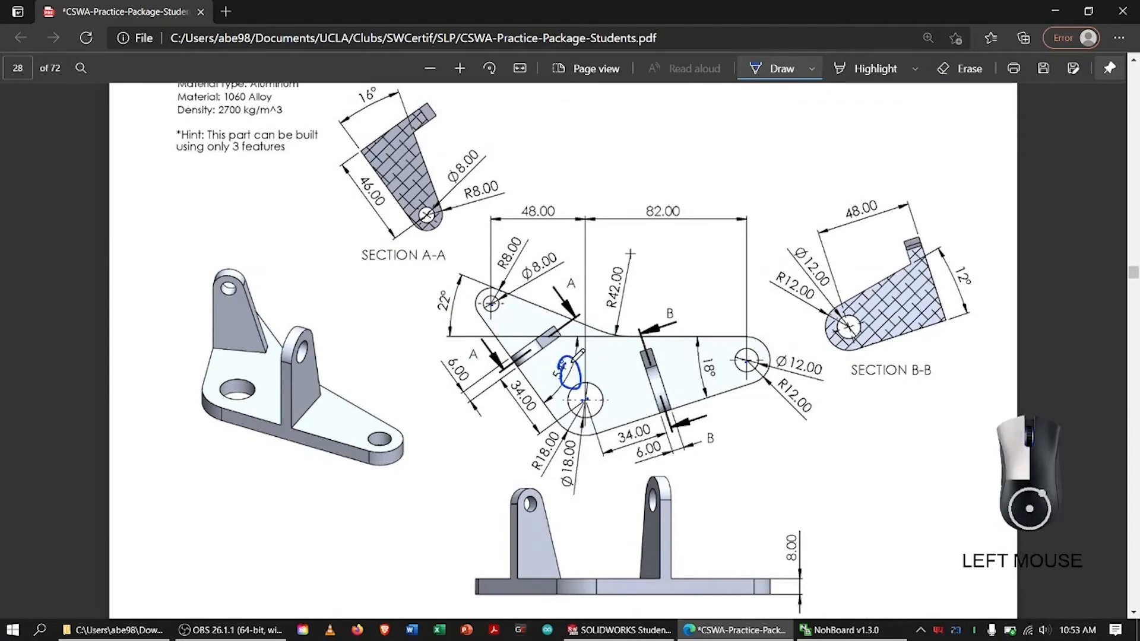
{"action": "left_click_drag", "start_coordinate": [486, 317], "coordinate": [549, 415]}
{"action": "left_click_drag", "start_coordinate": [625, 340], "coordinate": [735, 336]}
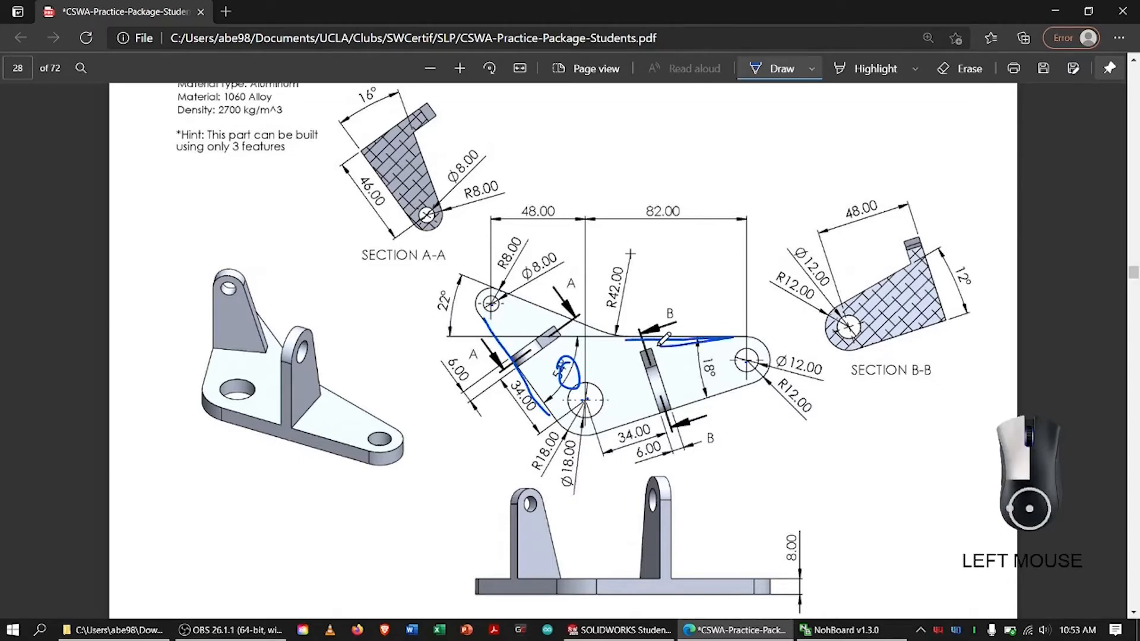
Finish marking the horizontal edge, return to SOLIDWORKS and draw a line about 68 mm long from the upper-left outer circle to the R18 circle
{"action": "left_click_drag", "start_coordinate": [662, 340], "coordinate": [656, 343]}
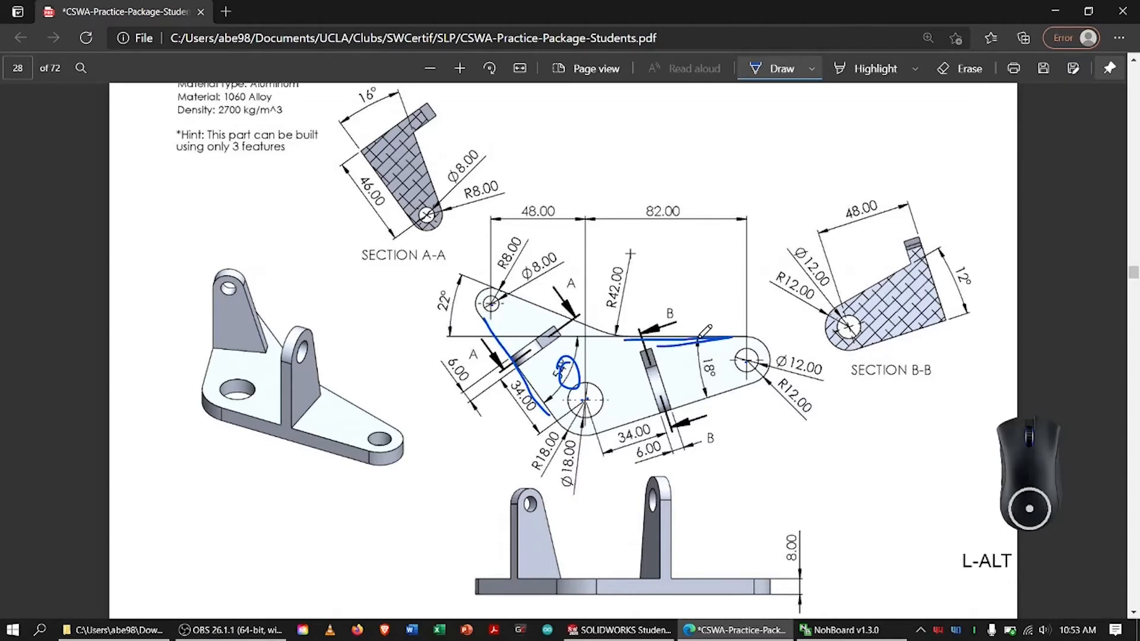
{"action": "key", "text": "alt+Tab"}
{"action": "left_click", "coordinate": [190, 32]}
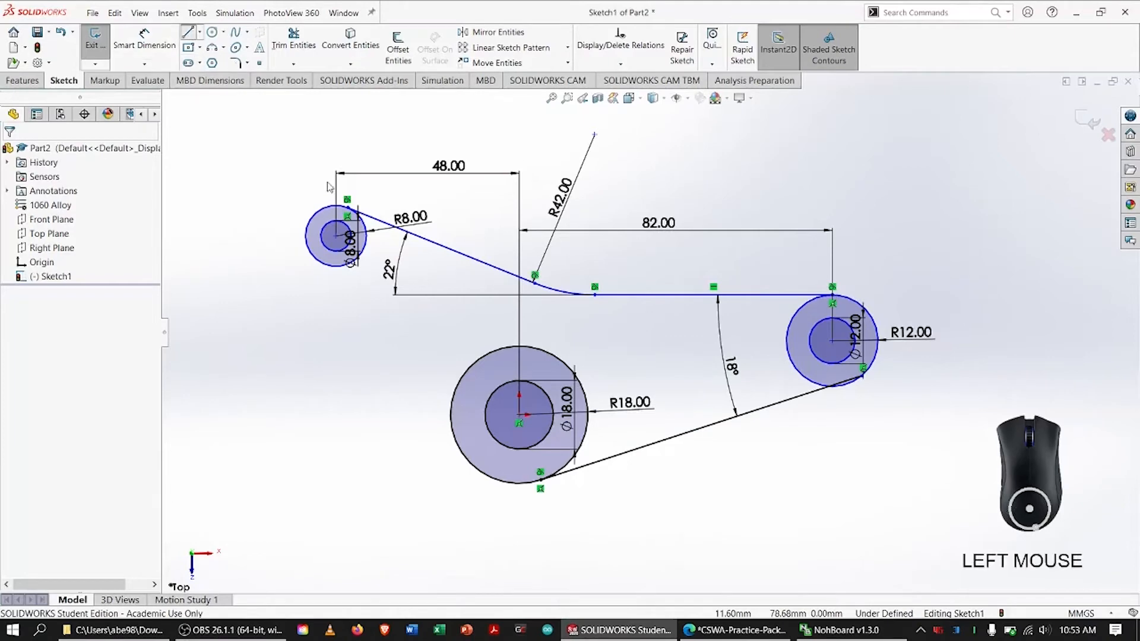
{"action": "left_click", "coordinate": [316, 262]}
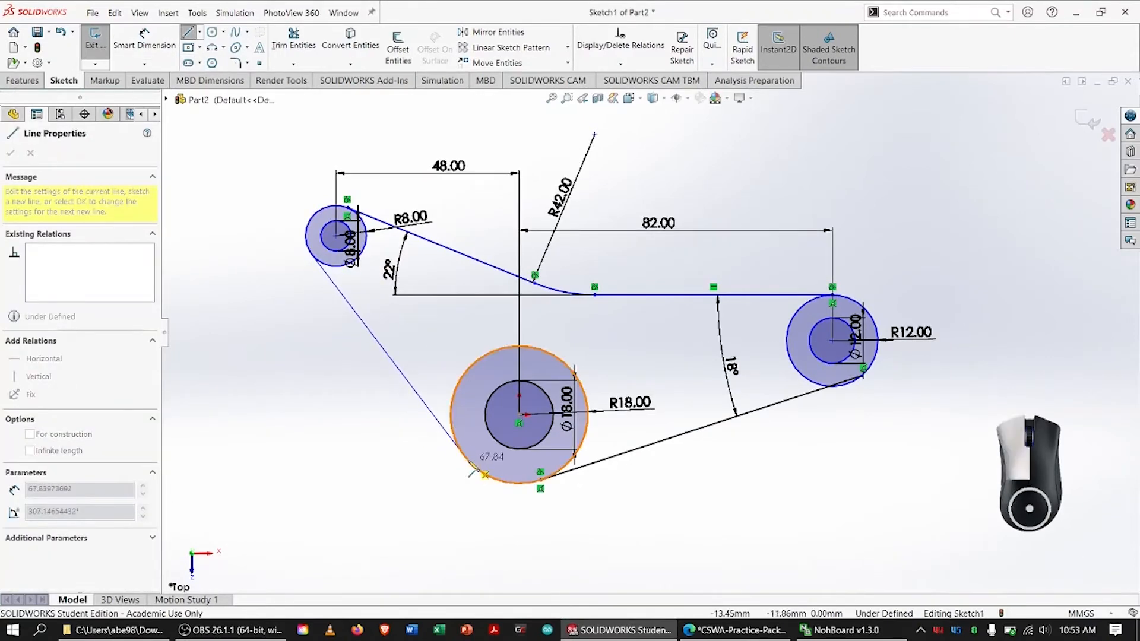
{"action": "left_click", "coordinate": [467, 454]}
{"action": "key", "text": "Escape"}
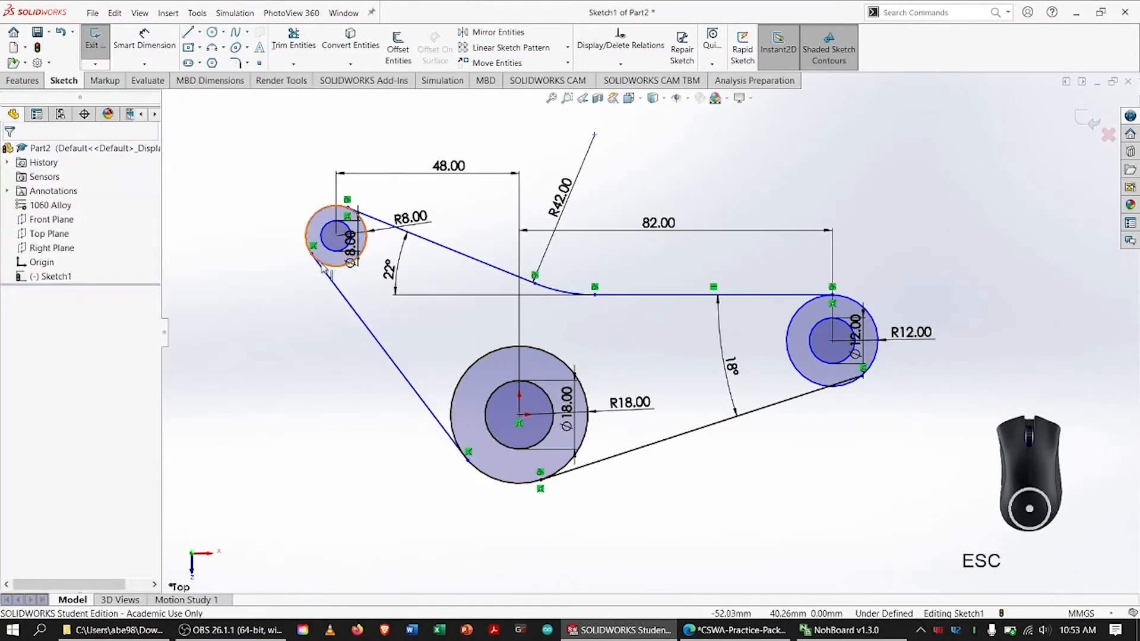
Make the new slanted left line tangent to both the R8 outer circle and the R18 outer circle
{"action": "left_click", "coordinate": [320, 259]}
{"action": "left_click", "coordinate": [324, 274], "text": "shift"}
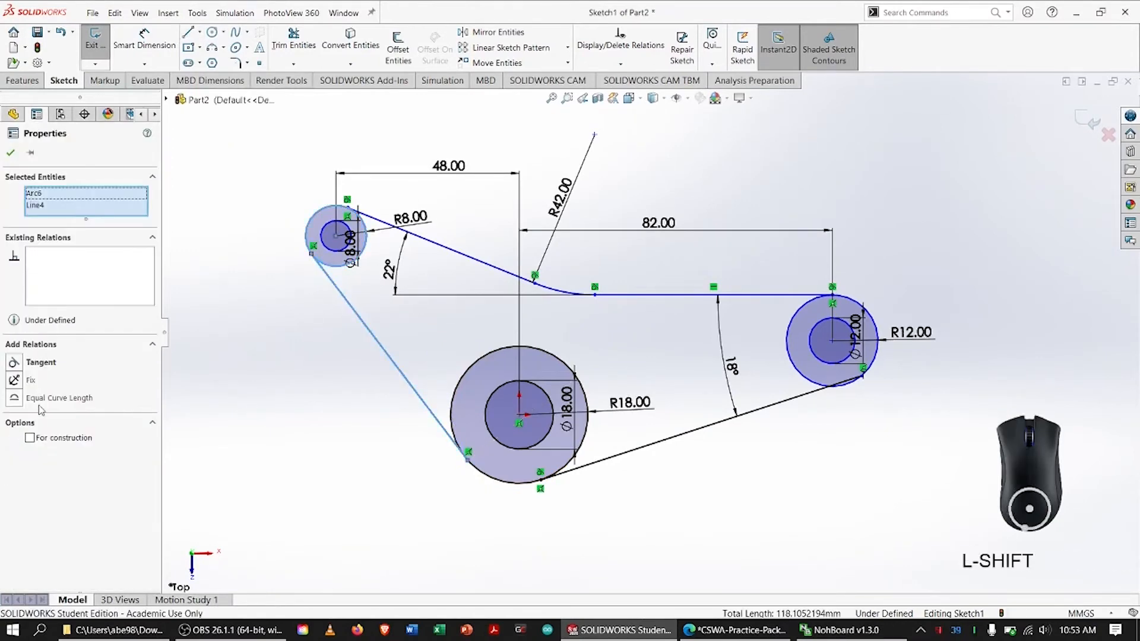
{"action": "left_click", "coordinate": [21, 364]}
{"action": "left_click", "coordinate": [360, 389]}
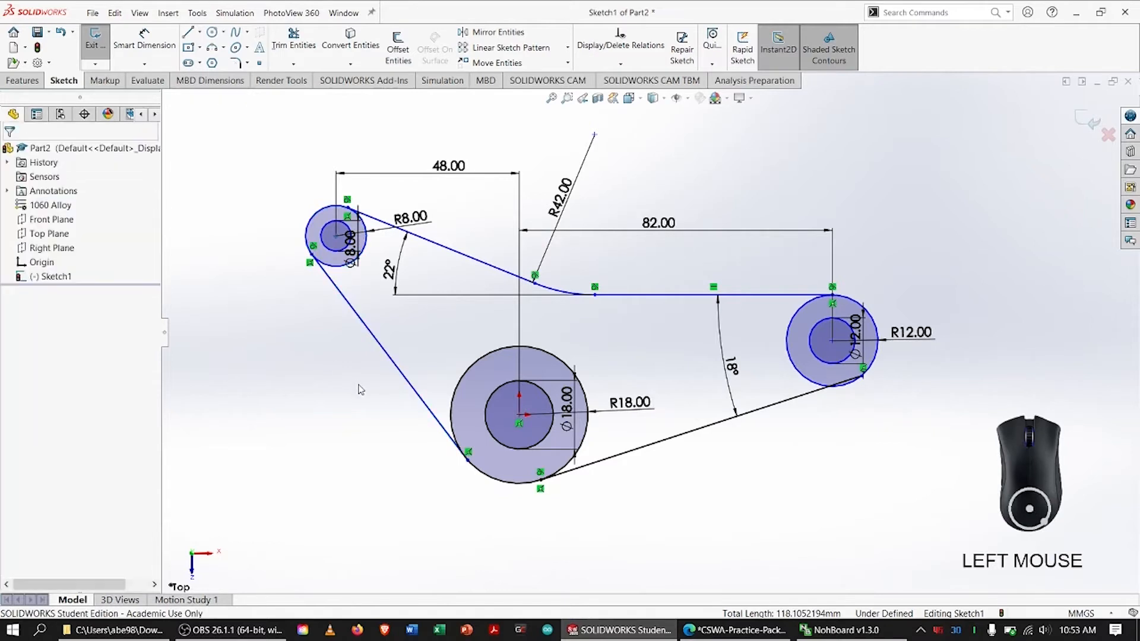
{"action": "left_click", "coordinate": [414, 394]}
{"action": "left_click", "coordinate": [465, 458], "text": "shift"}
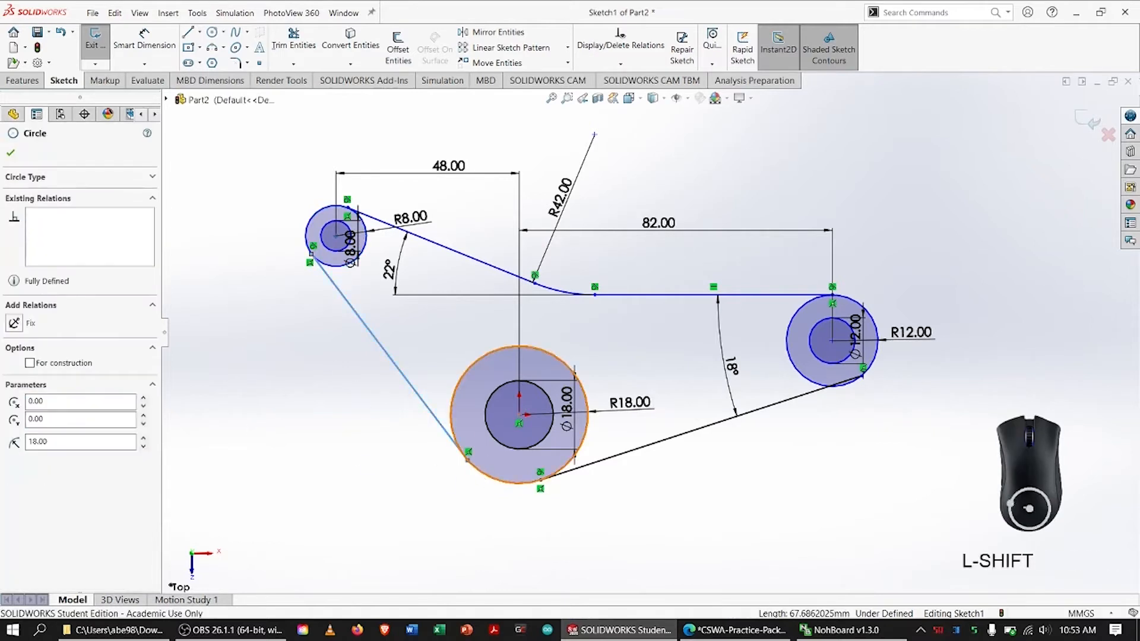
{"action": "left_click", "coordinate": [11, 363]}
{"action": "left_click", "coordinate": [11, 153]}
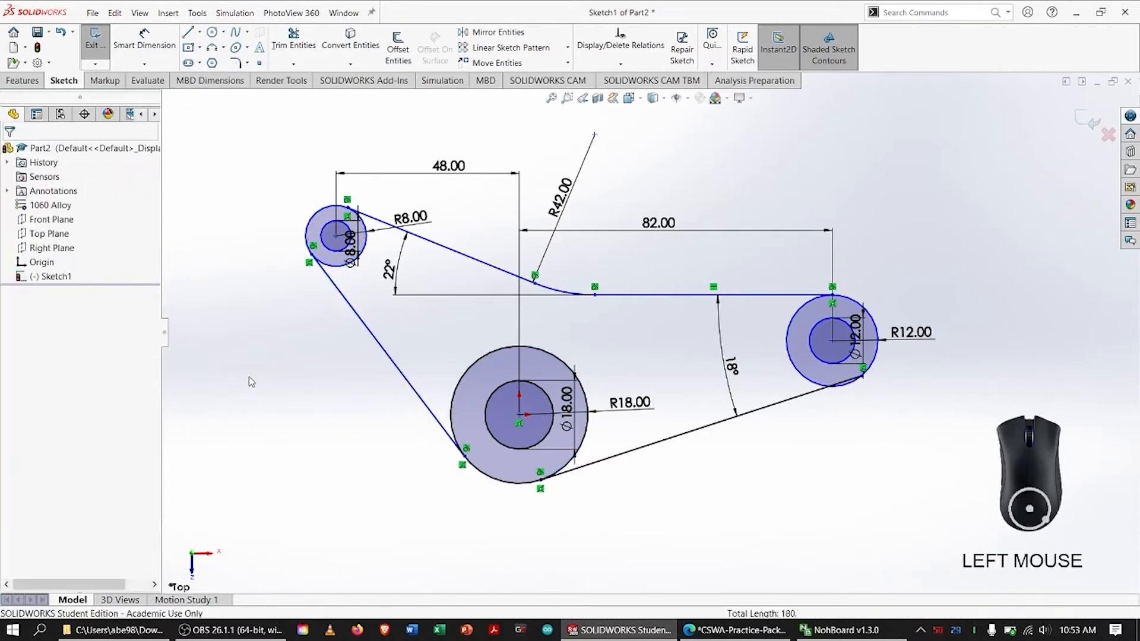
Dimension the angle between the slanted left line and the horizontal upper line as 54°
{"action": "left_click", "coordinate": [144, 39]}
{"action": "left_click", "coordinate": [364, 320]}
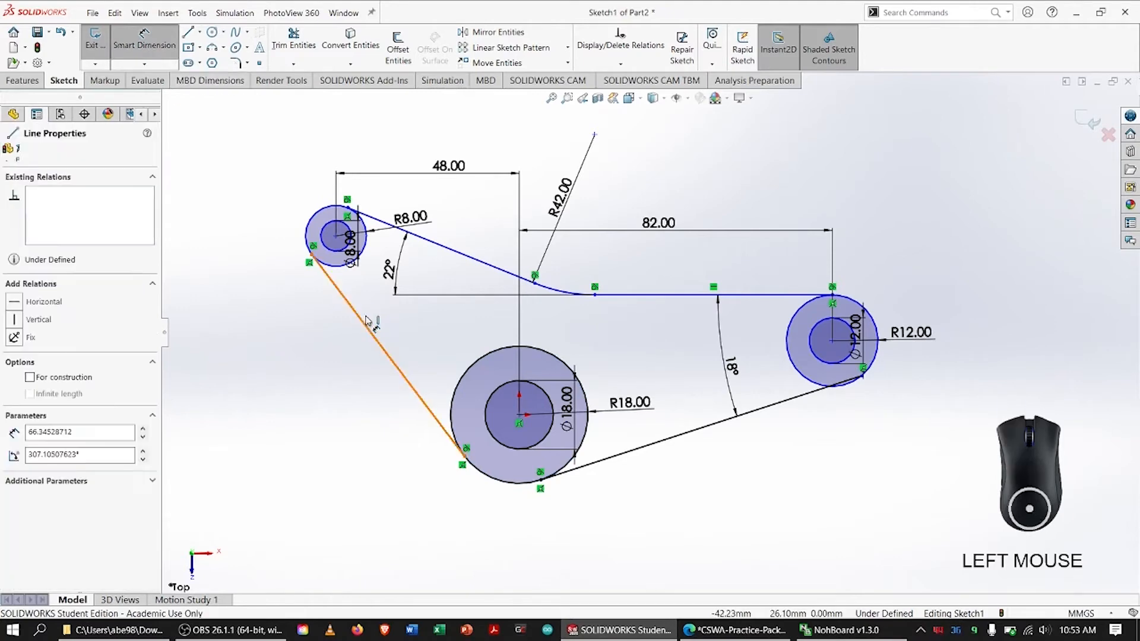
{"action": "left_click", "coordinate": [623, 295]}
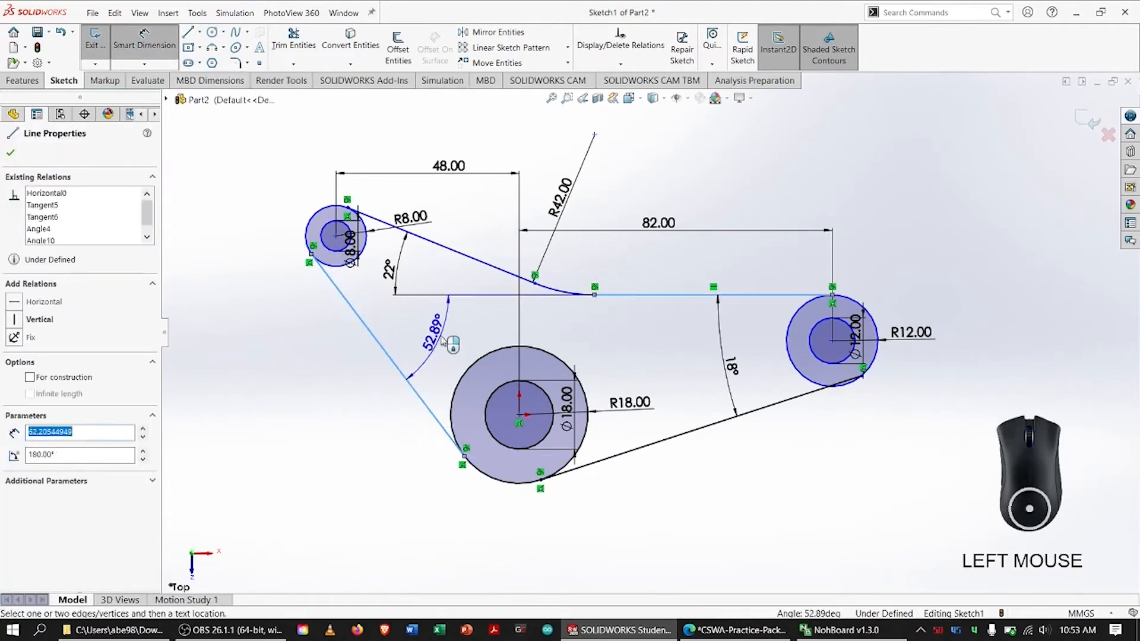
{"action": "left_click", "coordinate": [440, 333]}
{"action": "type", "text": "54"}
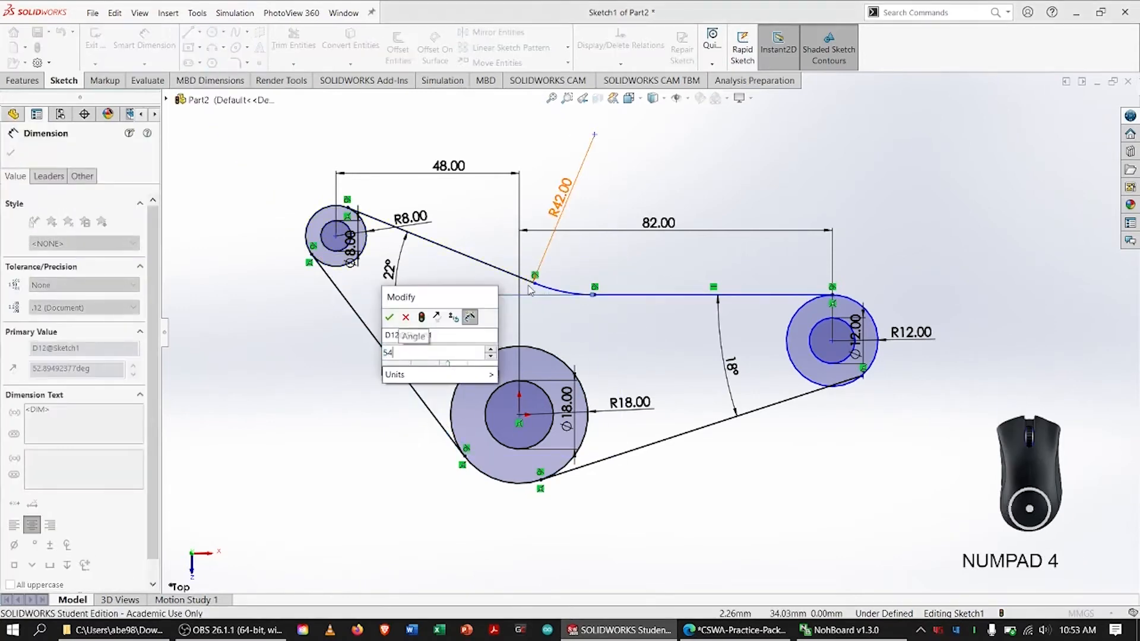
{"action": "key", "text": "Return"}
{"action": "key", "text": "Escape"}
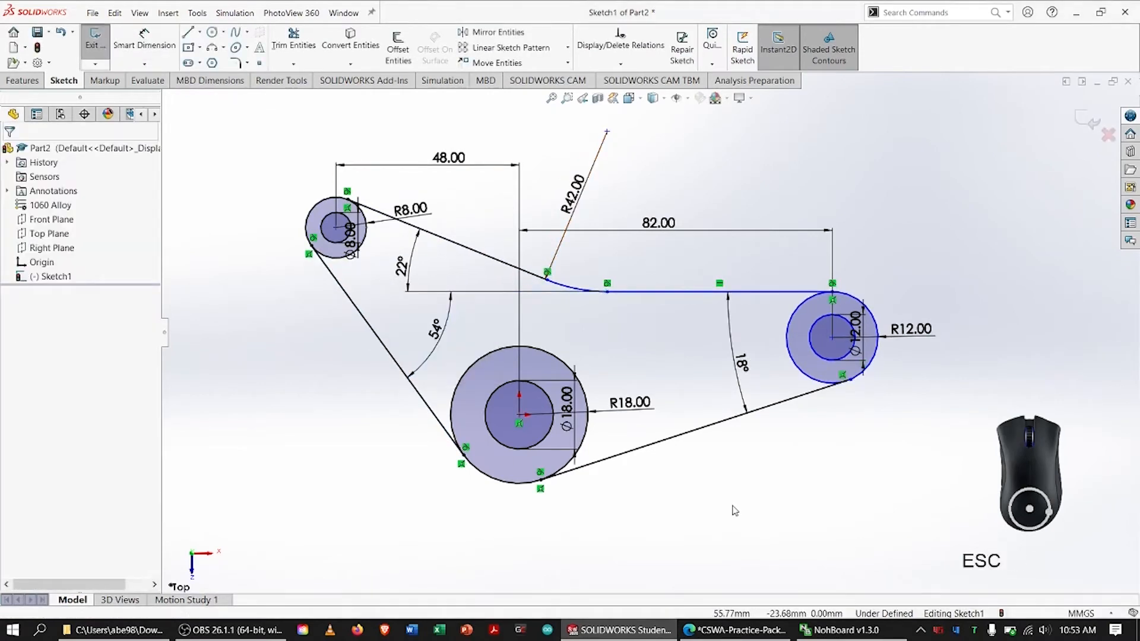
Adjust the lower sloped line's endpoint on the R12 circle and make the line tangent to that circle
{"action": "left_click_drag", "start_coordinate": [850, 380], "coordinate": [863, 376]}
{"action": "left_click", "coordinate": [936, 402]}
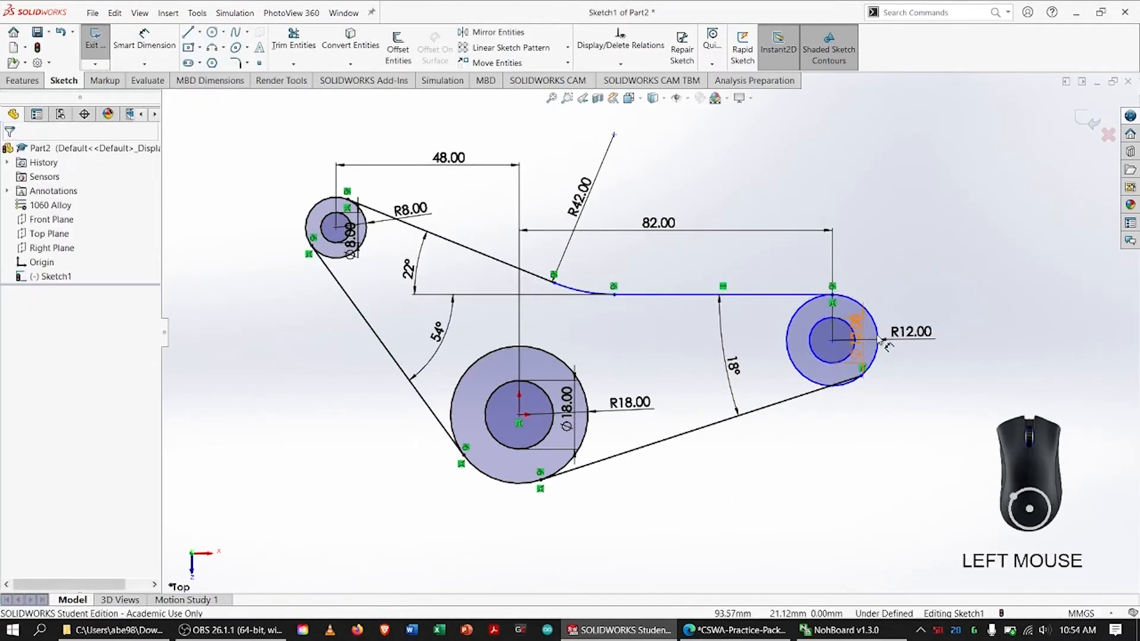
{"action": "left_click", "coordinate": [834, 390]}
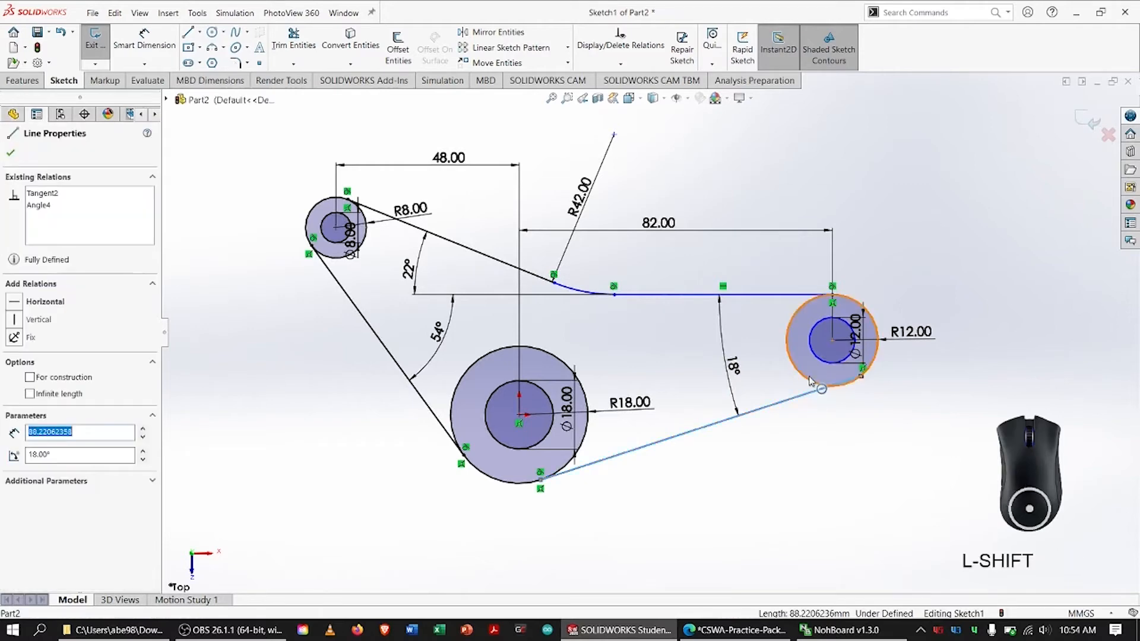
{"action": "left_click", "coordinate": [816, 383], "text": "shift"}
{"action": "left_click", "coordinate": [13, 362]}
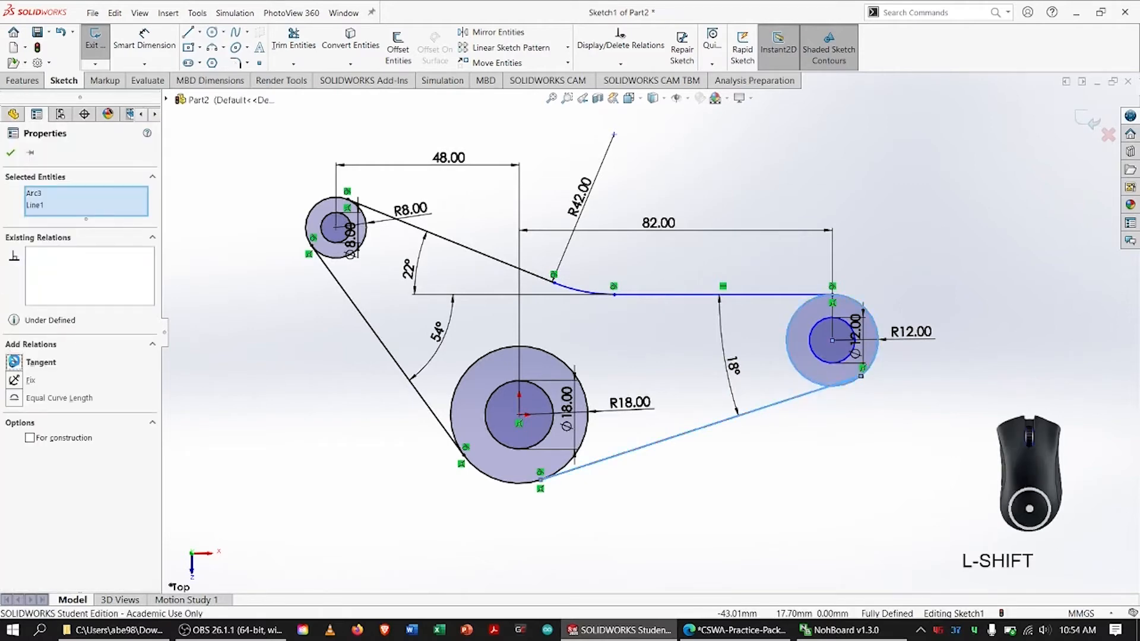
{"action": "left_click", "coordinate": [12, 153]}
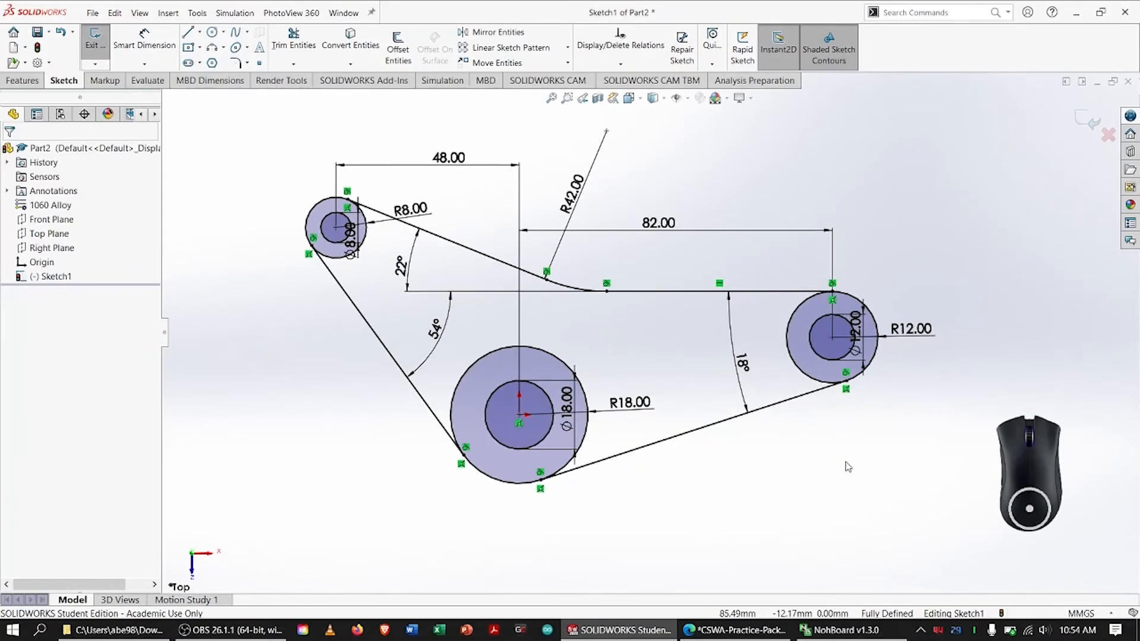
Trim away the inner arcs of the R8, R18 and R12 circles to leave one closed outer profile
{"action": "left_click", "coordinate": [293, 39]}
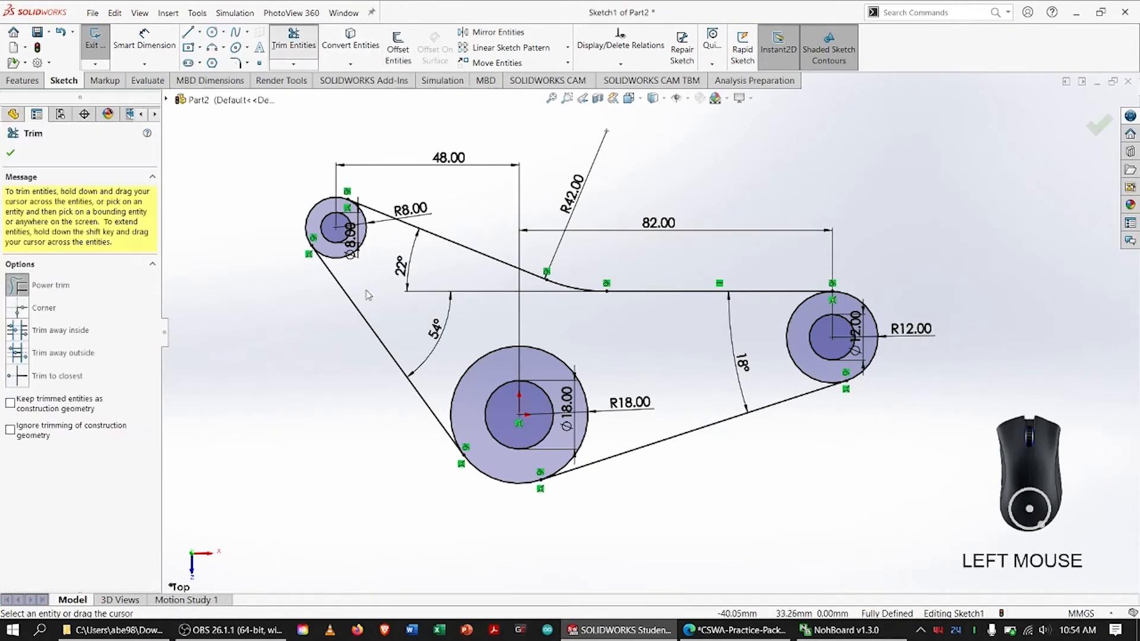
{"action": "left_click", "coordinate": [333, 256]}
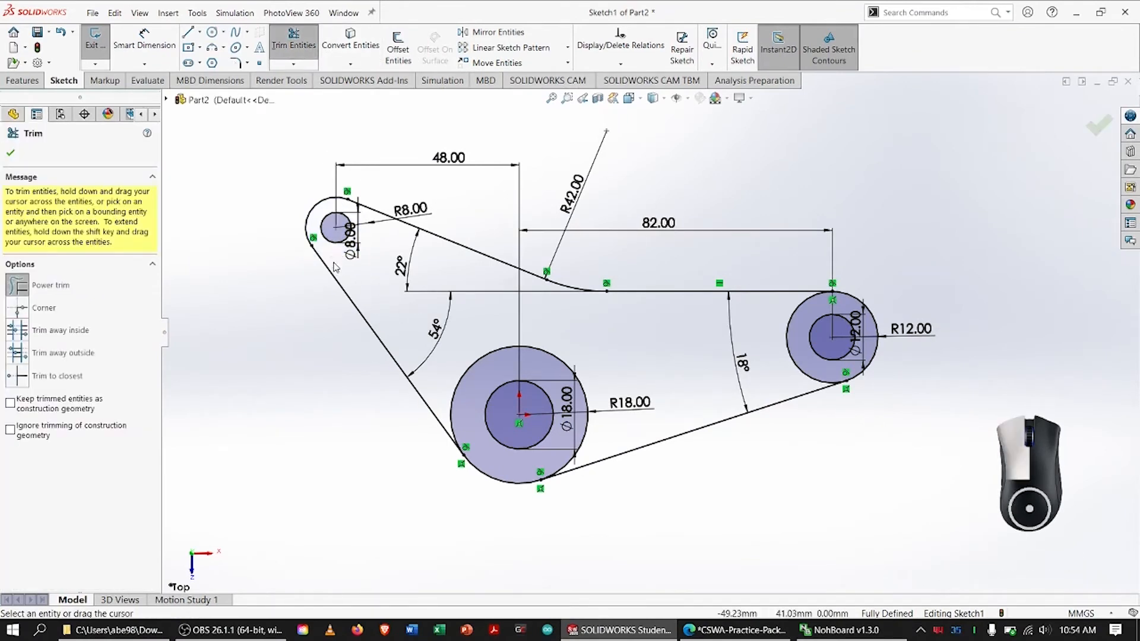
{"action": "left_click", "coordinate": [474, 355]}
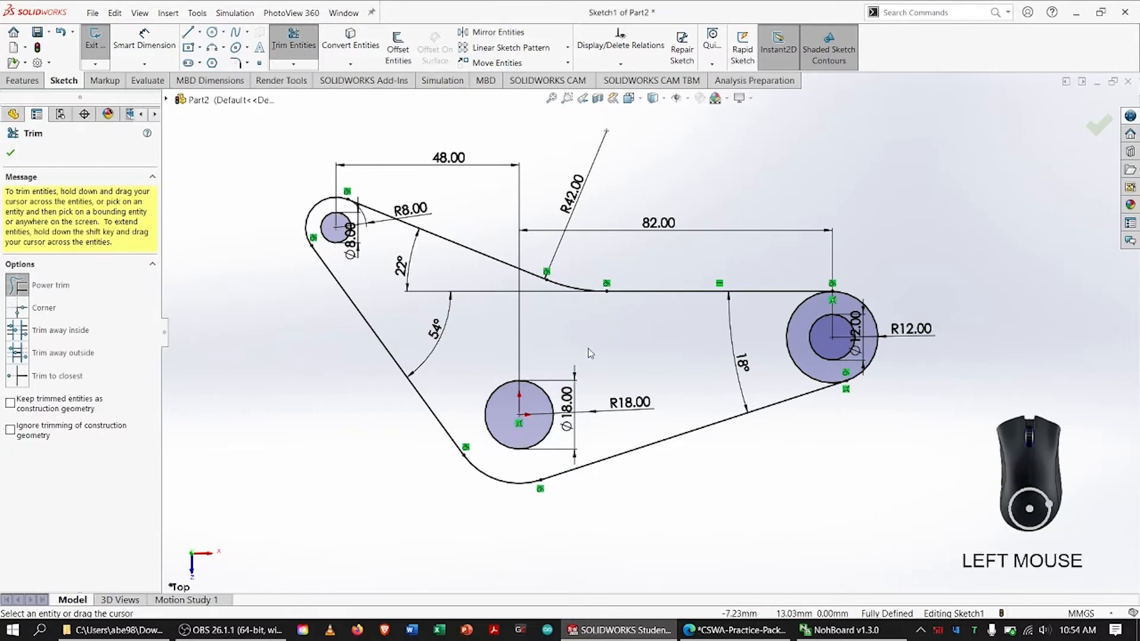
{"action": "left_click", "coordinate": [786, 322]}
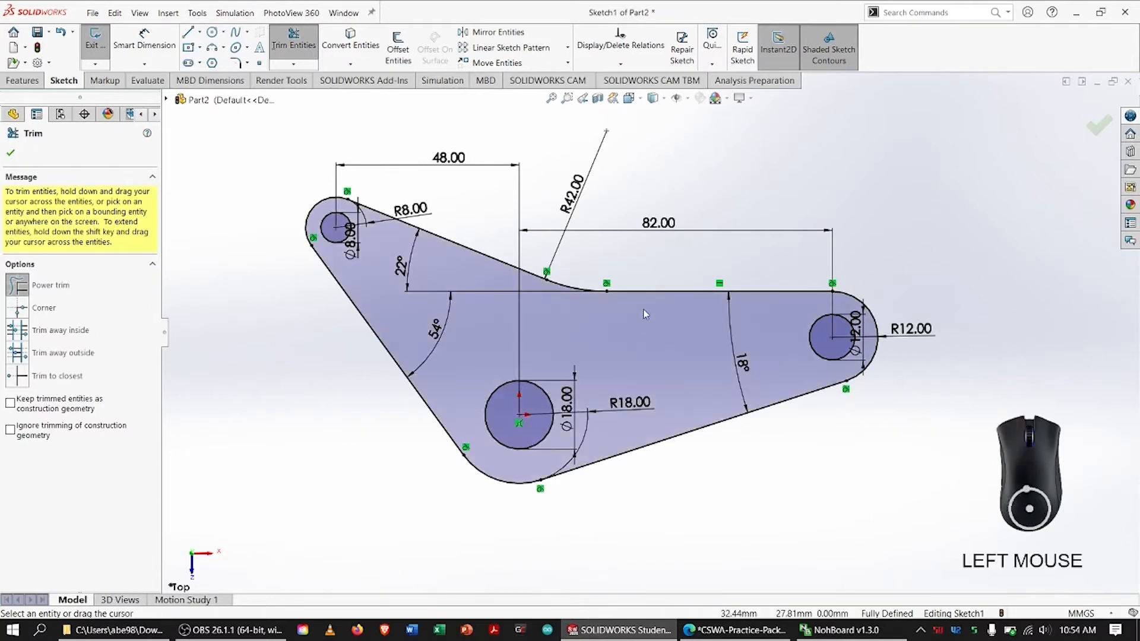
{"action": "key", "text": "Escape"}
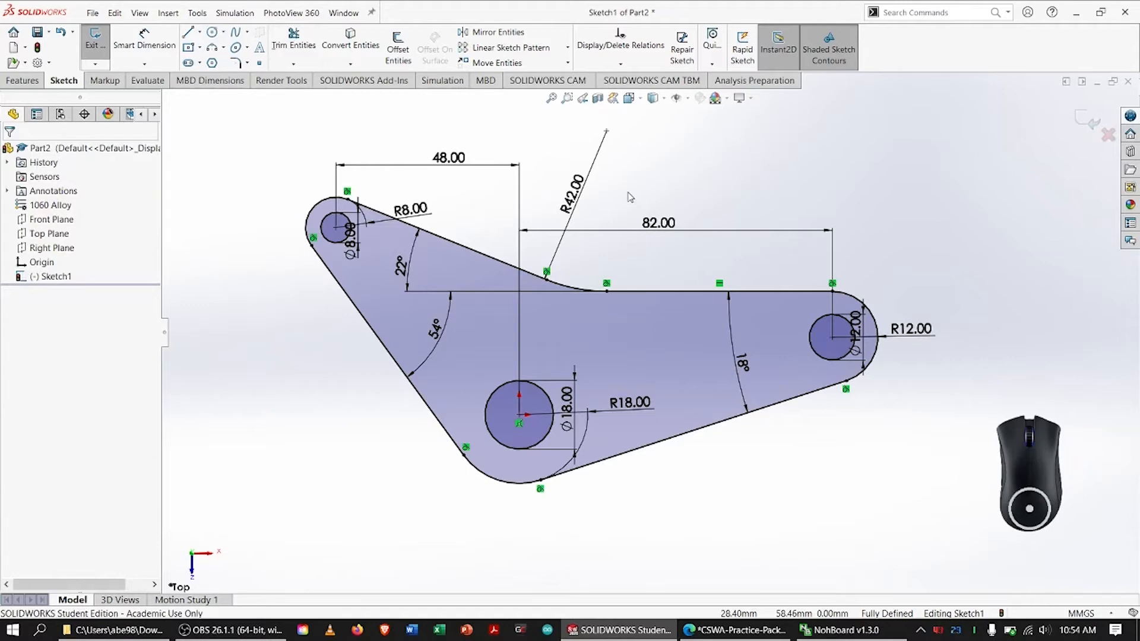
Extrude the base profile with its three holes to a blind depth of 8 mm
{"action": "left_click", "coordinate": [22, 80]}
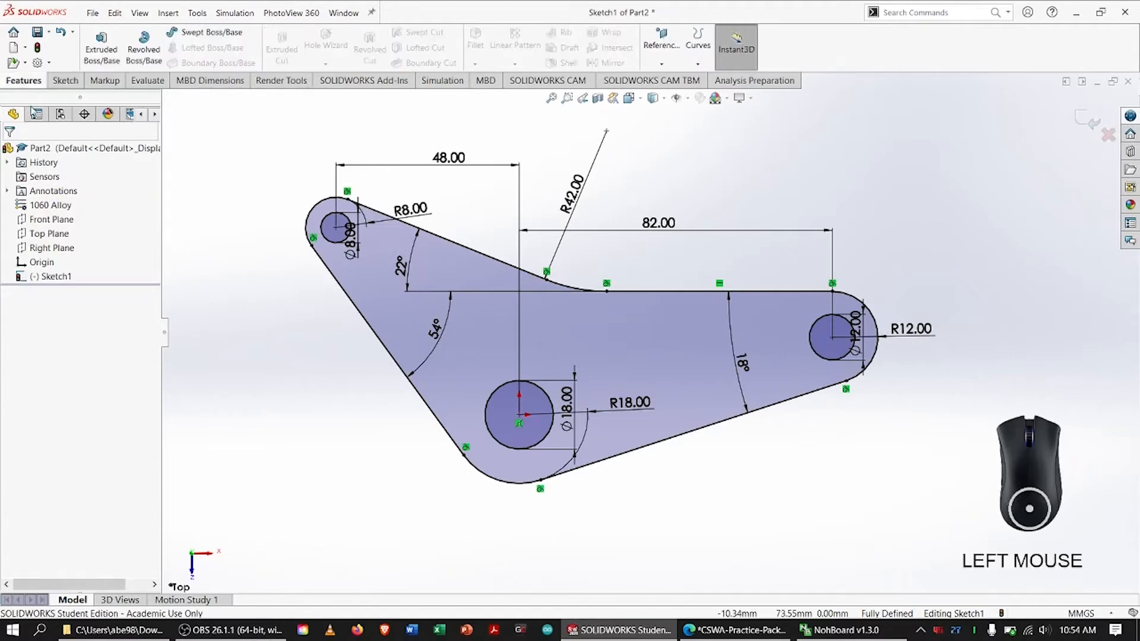
{"action": "left_click", "coordinate": [94, 59]}
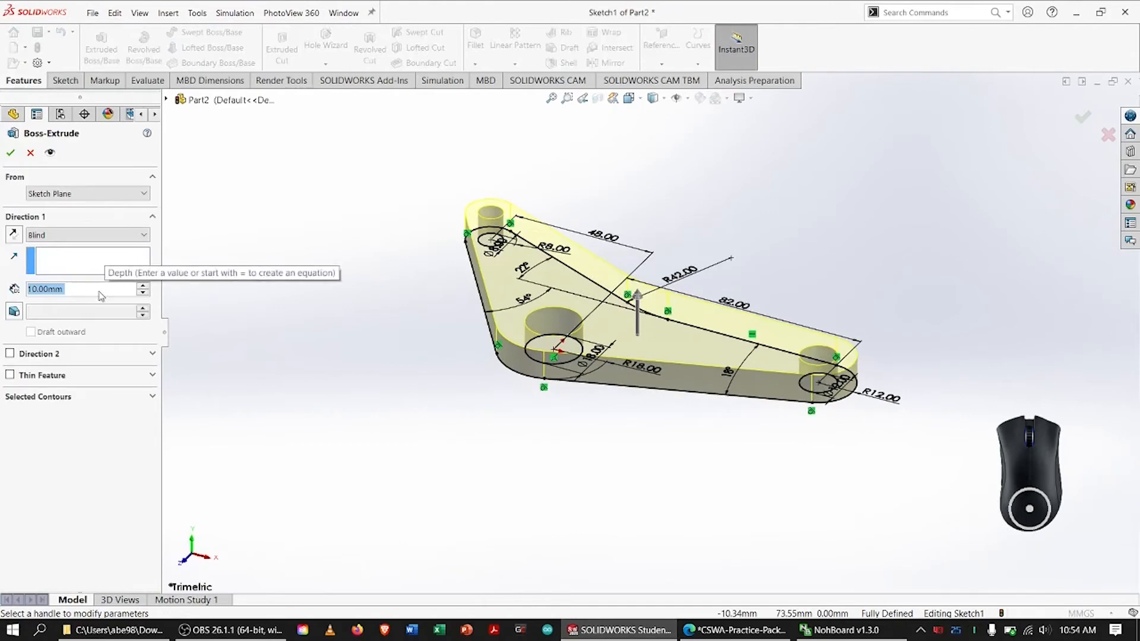
{"action": "type", "text": "8"}
{"action": "key", "text": "Return"}
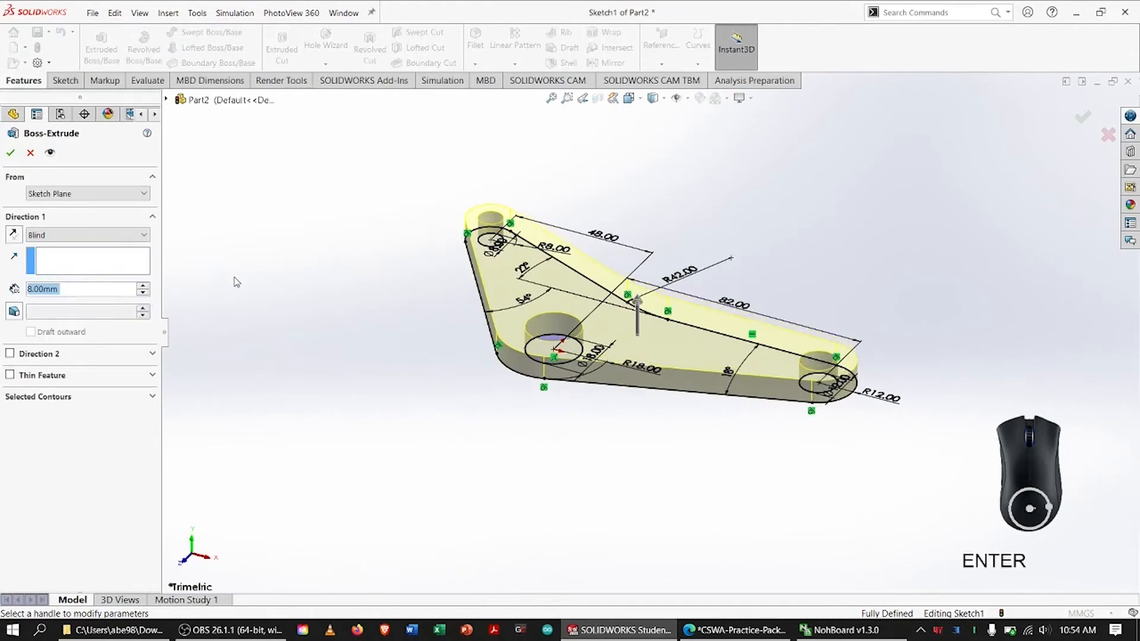
{"action": "left_click", "coordinate": [11, 152]}
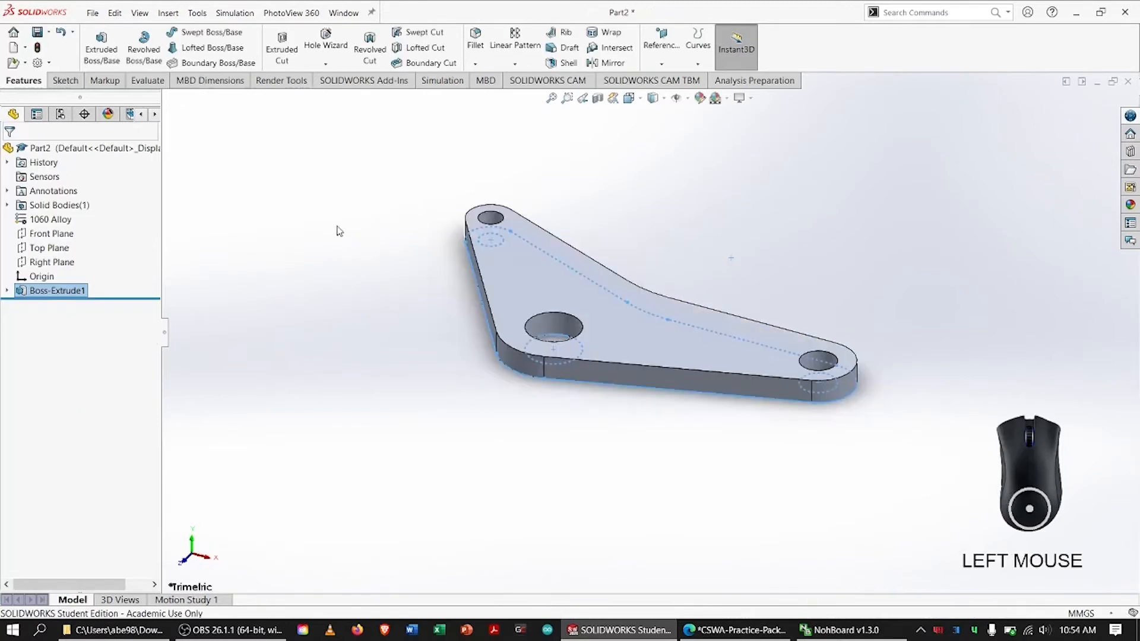
{"action": "left_click", "coordinate": [378, 441]}
{"action": "key", "text": "f"}
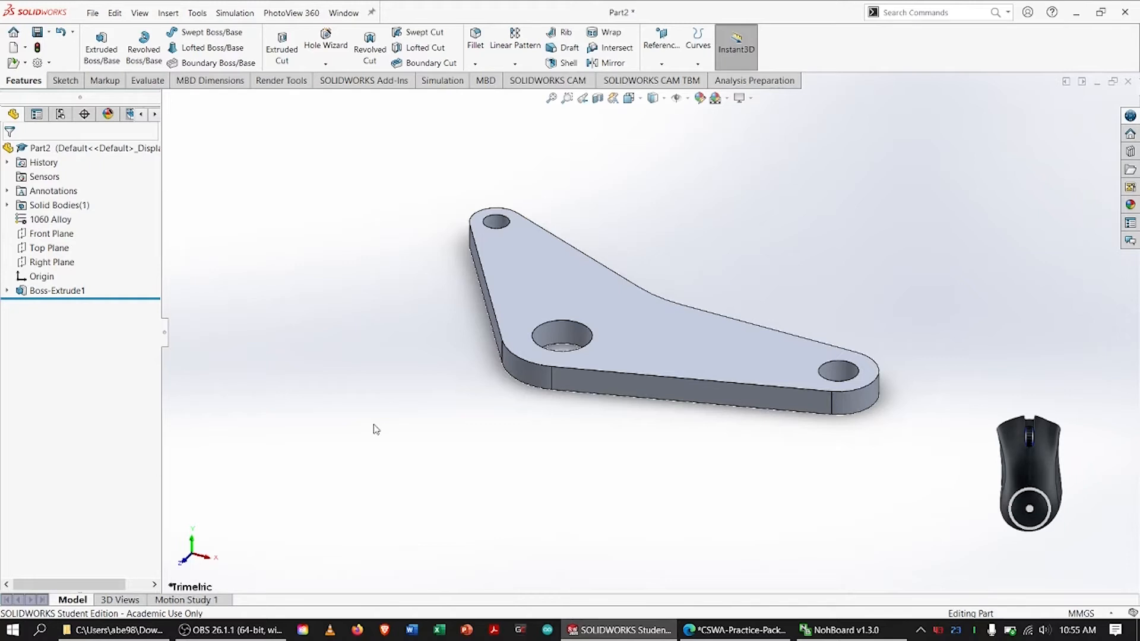
Create a reference axis through the cylindrical face of the 18 mm hole
{"action": "left_click", "coordinate": [658, 53]}
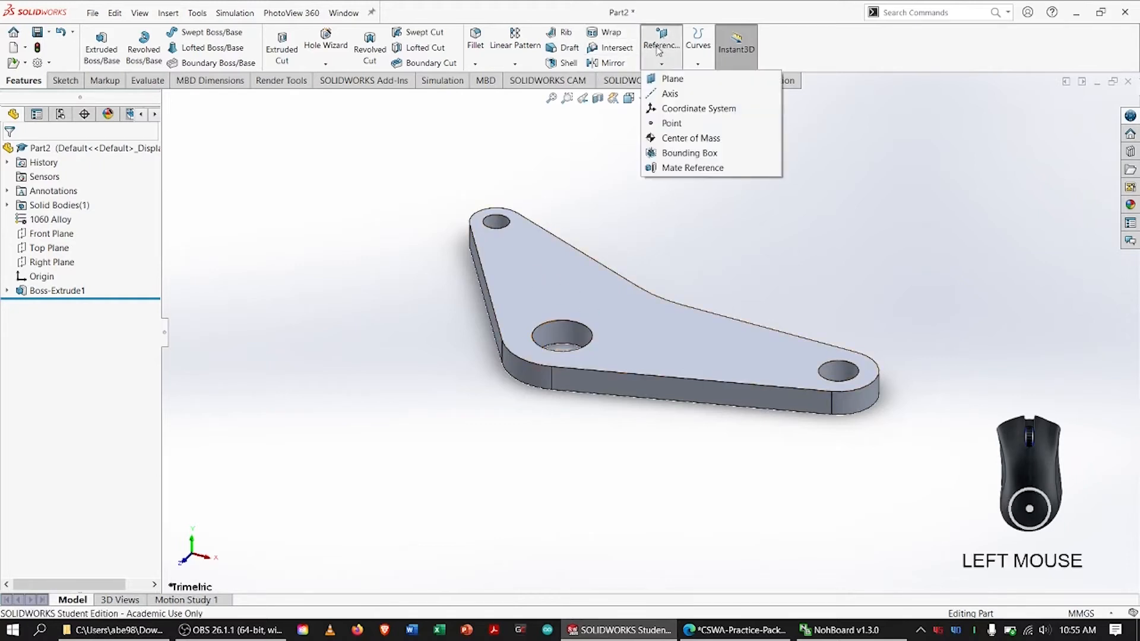
{"action": "left_click", "coordinate": [670, 93]}
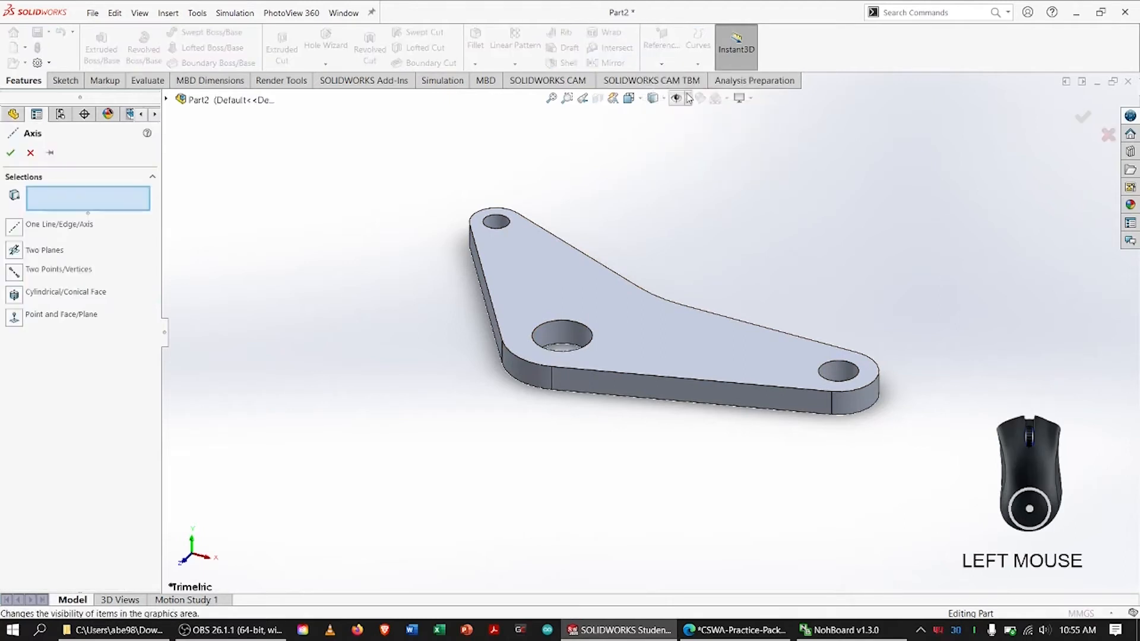
{"action": "left_click", "coordinate": [573, 334]}
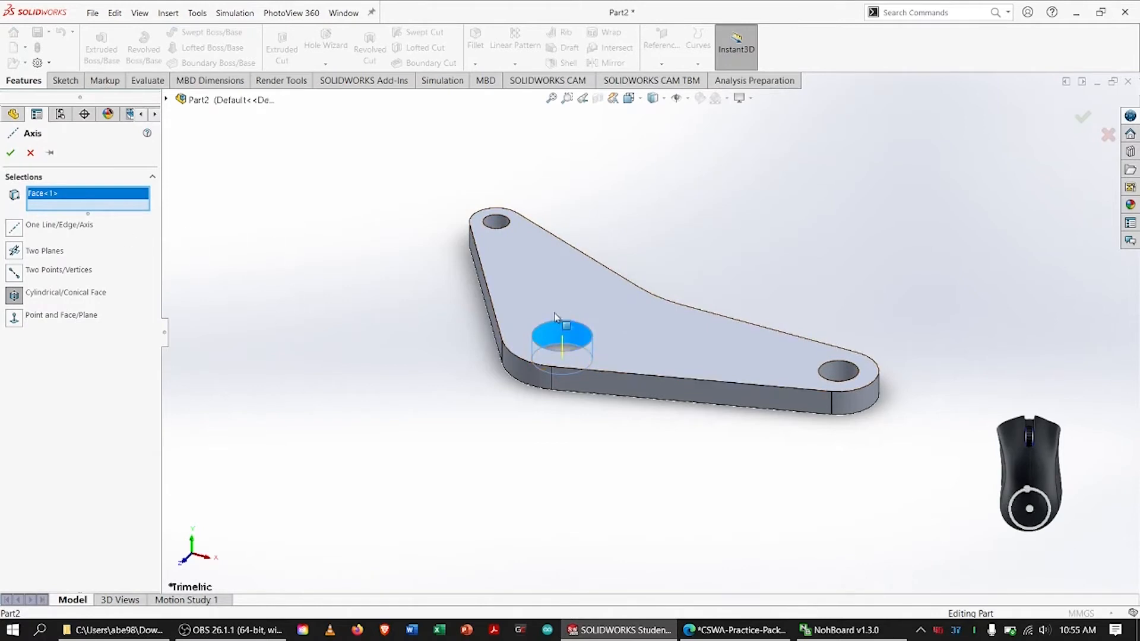
{"action": "left_click", "coordinate": [10, 152]}
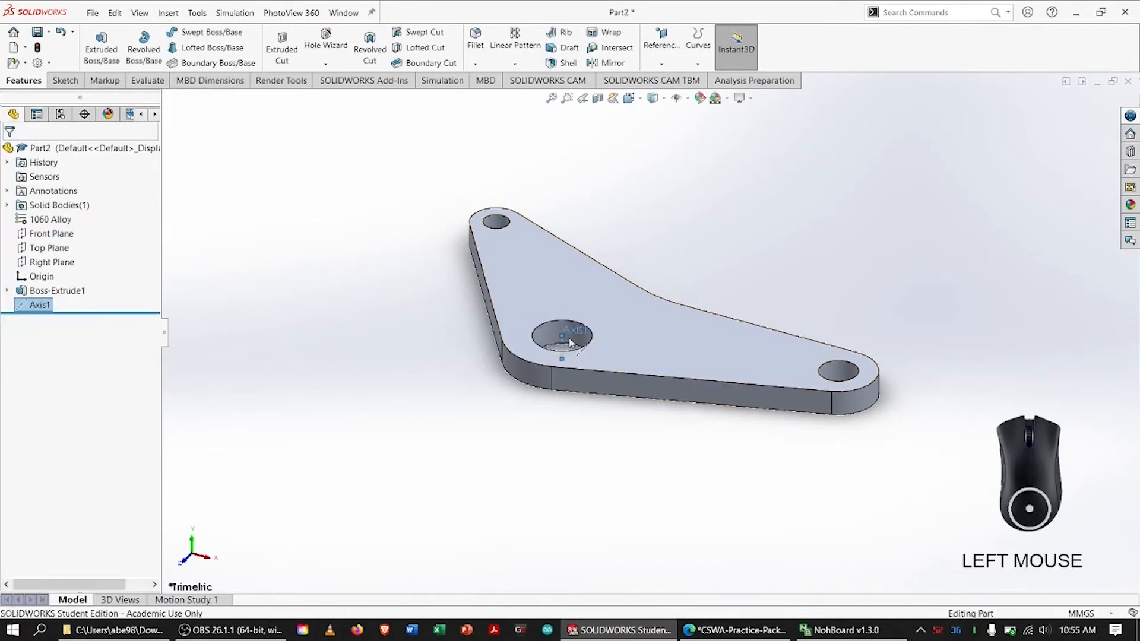
Lengthen the displayed reference axis at both ends so it extends above and below the base plate
{"action": "scroll", "coordinate": [567, 340], "scroll_direction": "up", "scroll_amount": 2}
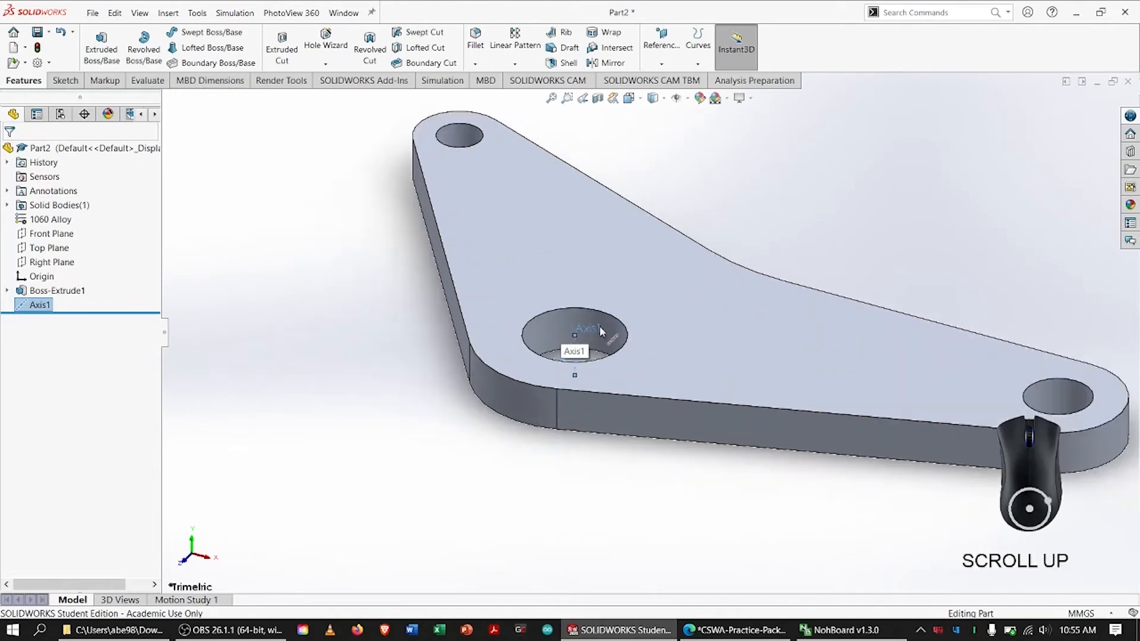
{"action": "left_click", "coordinate": [576, 336]}
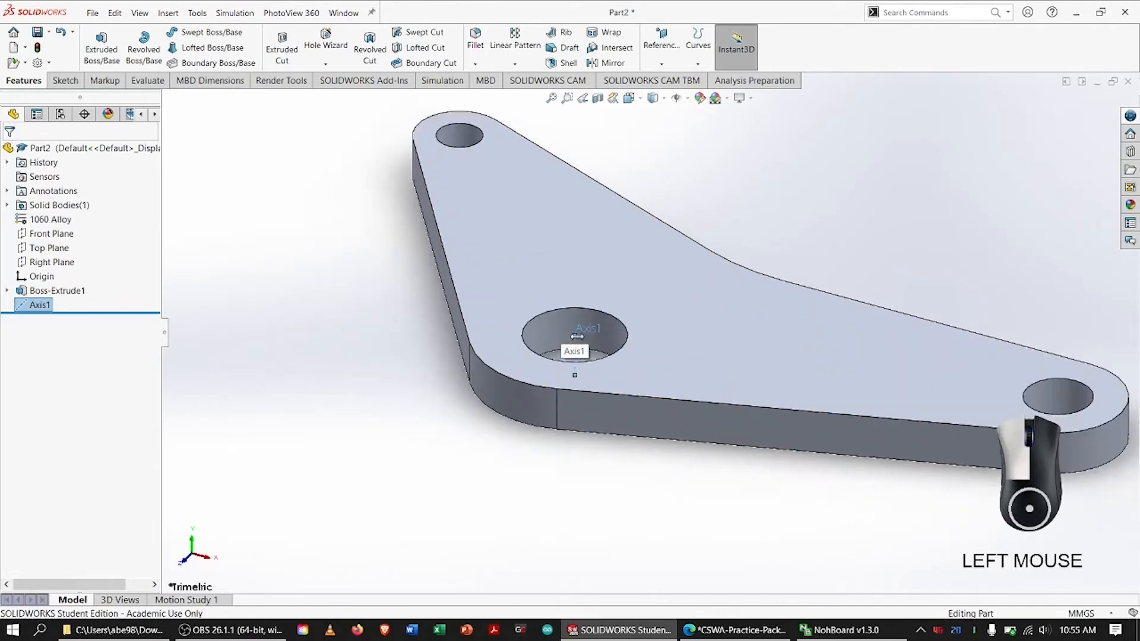
{"action": "left_click_drag", "start_coordinate": [576, 336], "coordinate": [581, 242]}
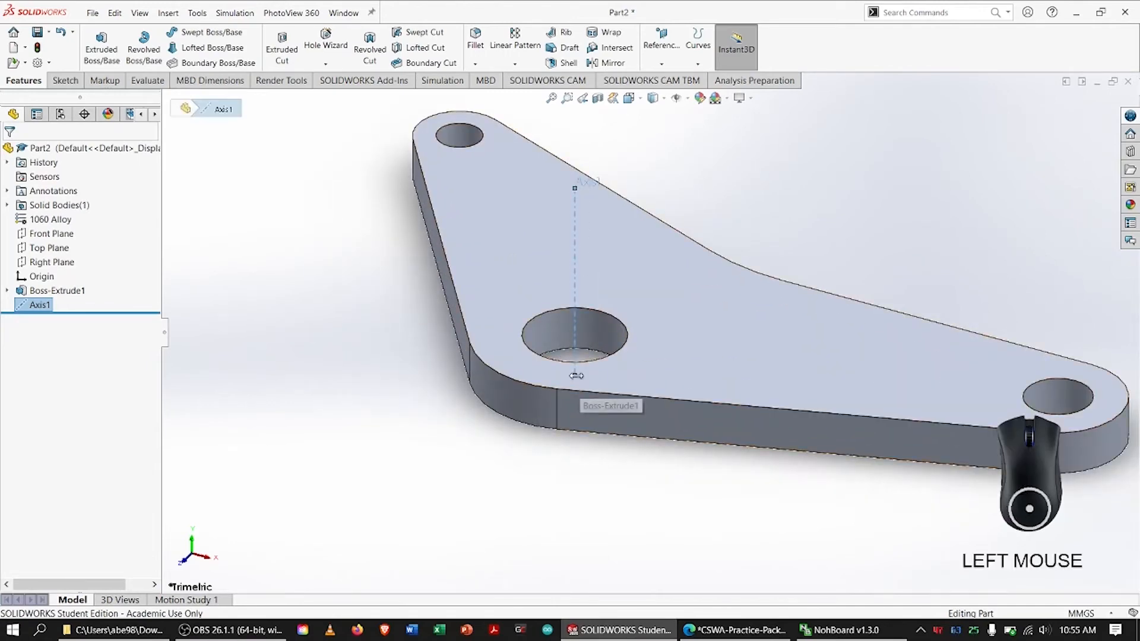
{"action": "left_click_drag", "start_coordinate": [574, 375], "coordinate": [564, 451]}
{"action": "scroll", "coordinate": [685, 340], "scroll_direction": "down", "scroll_amount": 3}
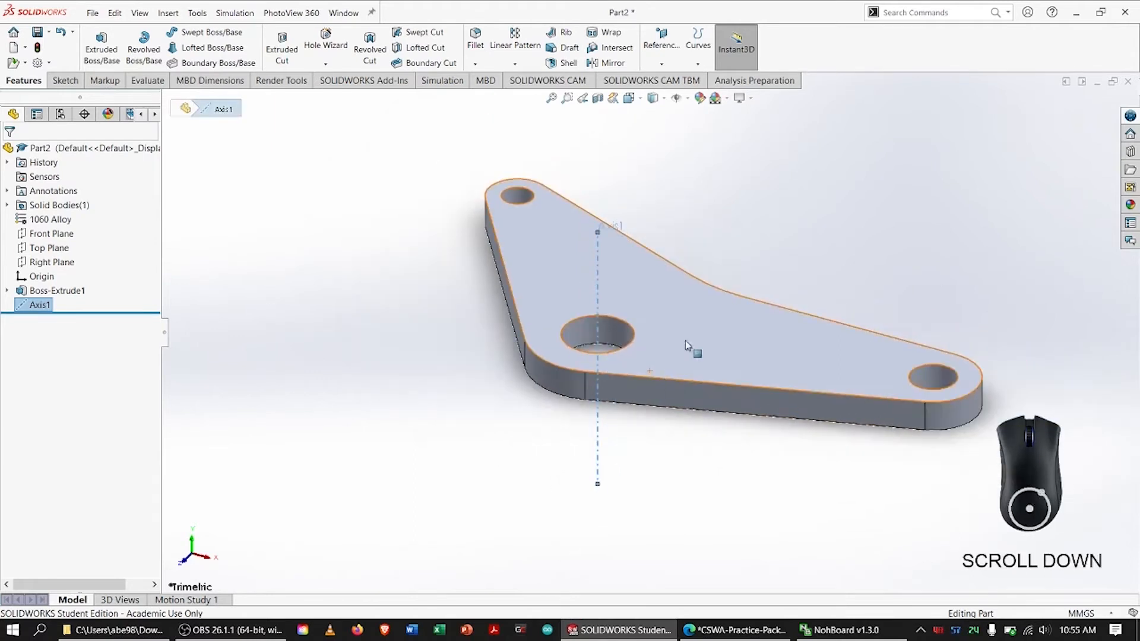
{"action": "key", "text": "f"}
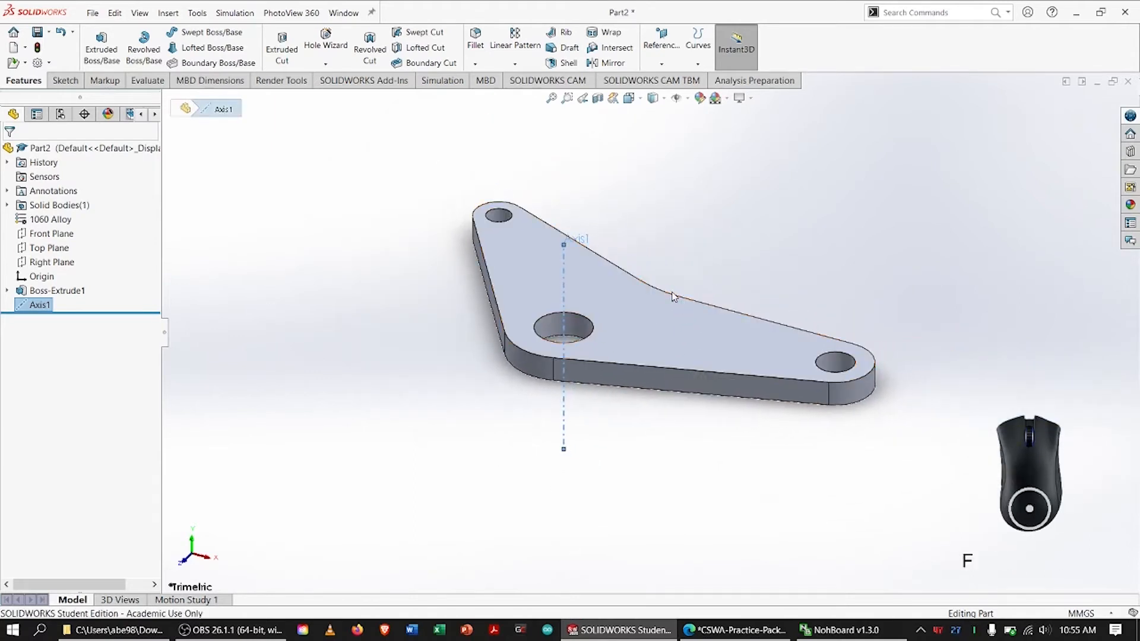
Create a reference plane coincident with the 18 mm hole's axis and perpendicular to the base's long straight front side face
{"action": "left_click", "coordinate": [693, 223]}
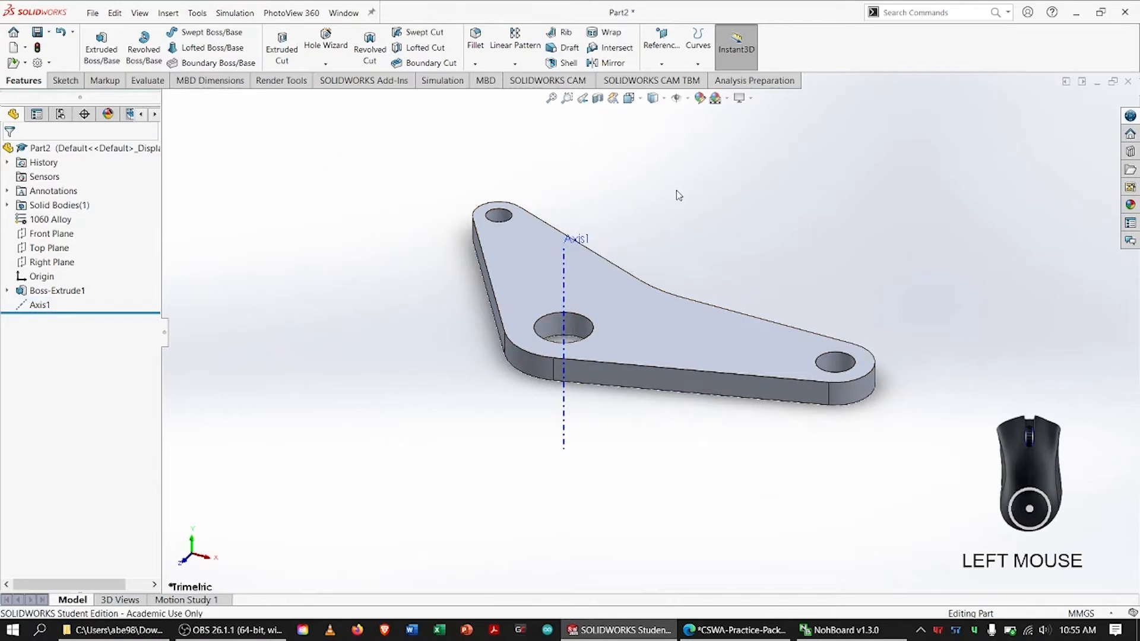
{"action": "left_click", "coordinate": [656, 39]}
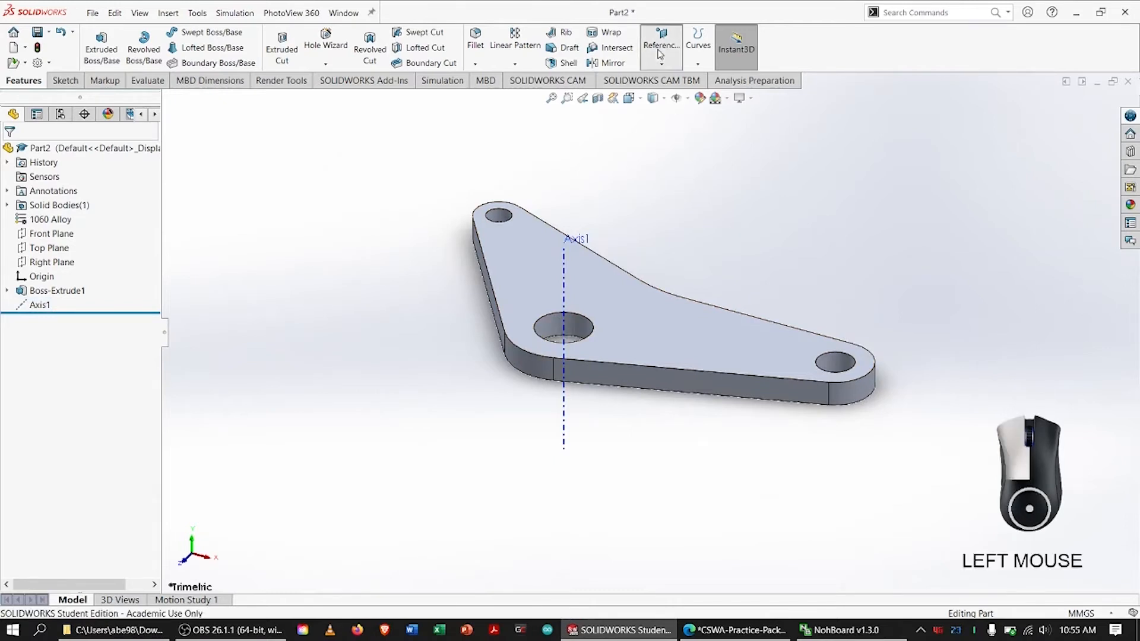
{"action": "left_click", "coordinate": [673, 77]}
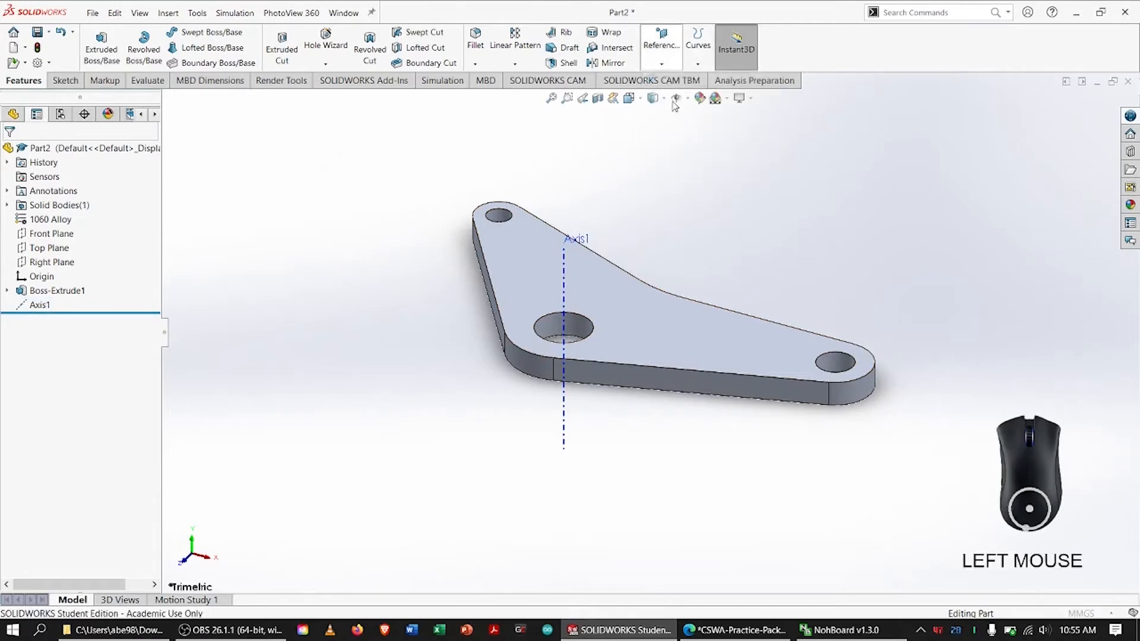
{"action": "left_click", "coordinate": [578, 302]}
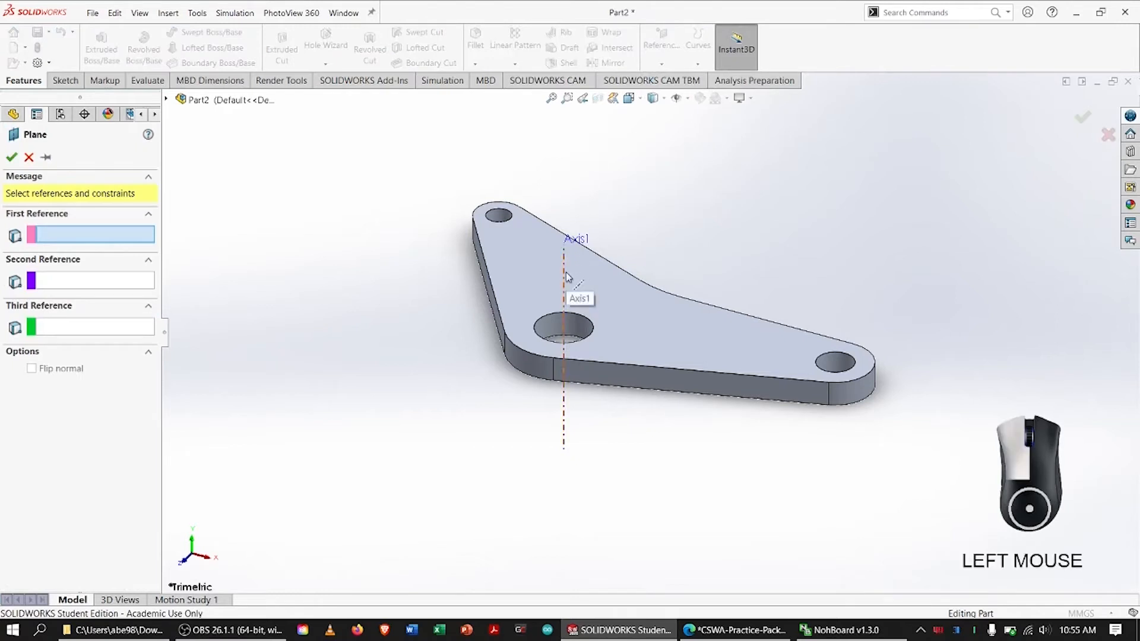
{"action": "left_click", "coordinate": [716, 389]}
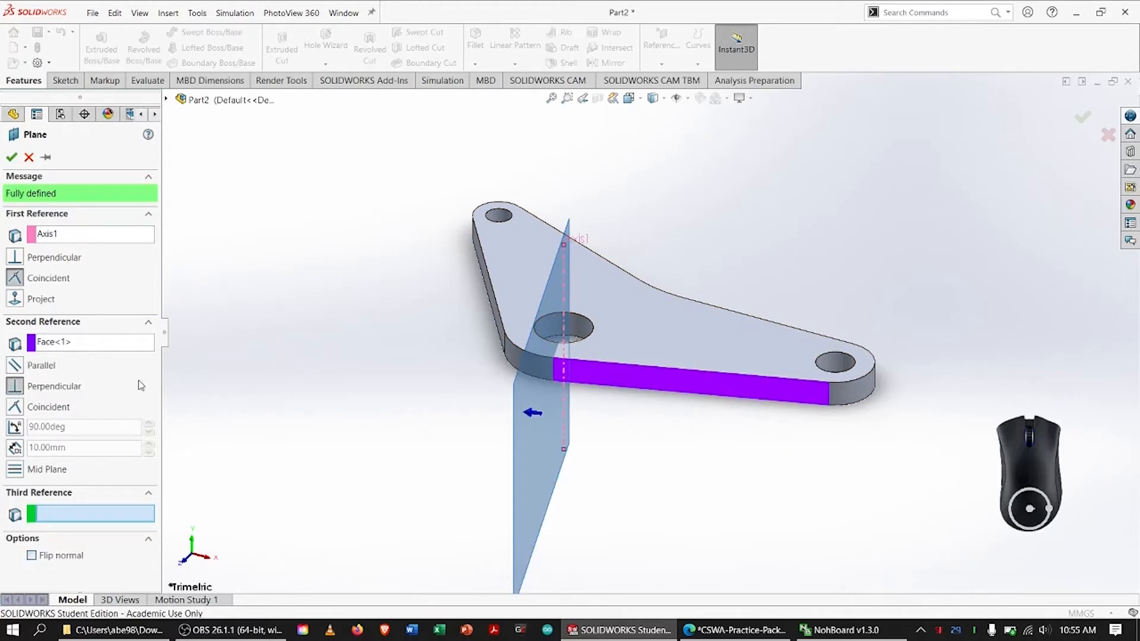
{"action": "left_click", "coordinate": [11, 157]}
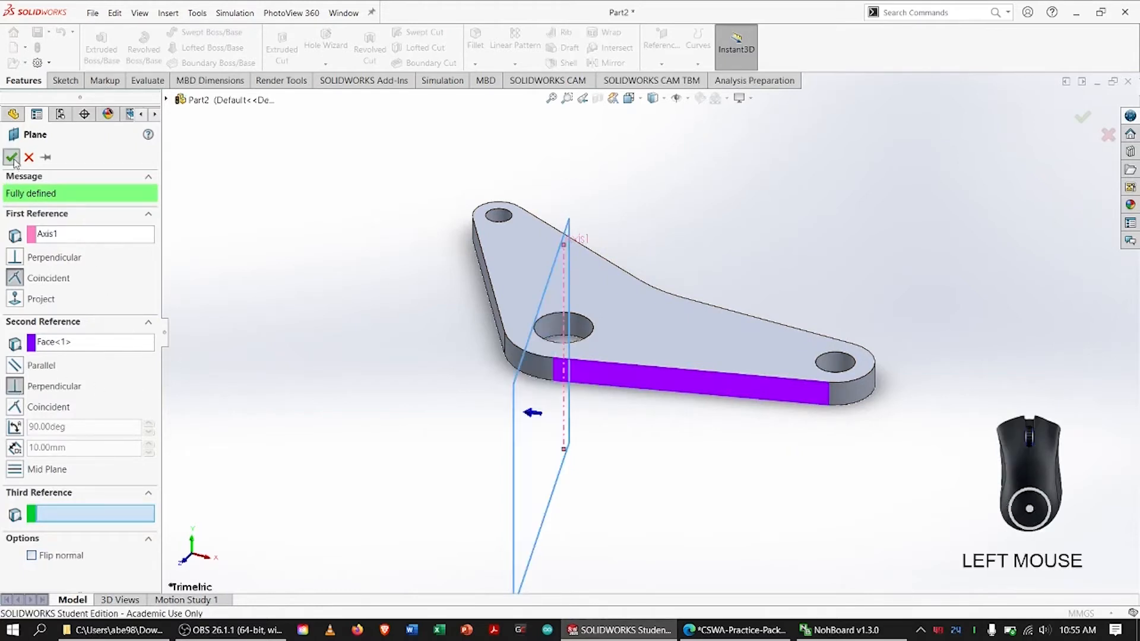
Create a second reference plane coincident with the 18 mm hole's axis and perpendicular to the base's shorter straight side face
{"action": "left_click", "coordinate": [661, 44]}
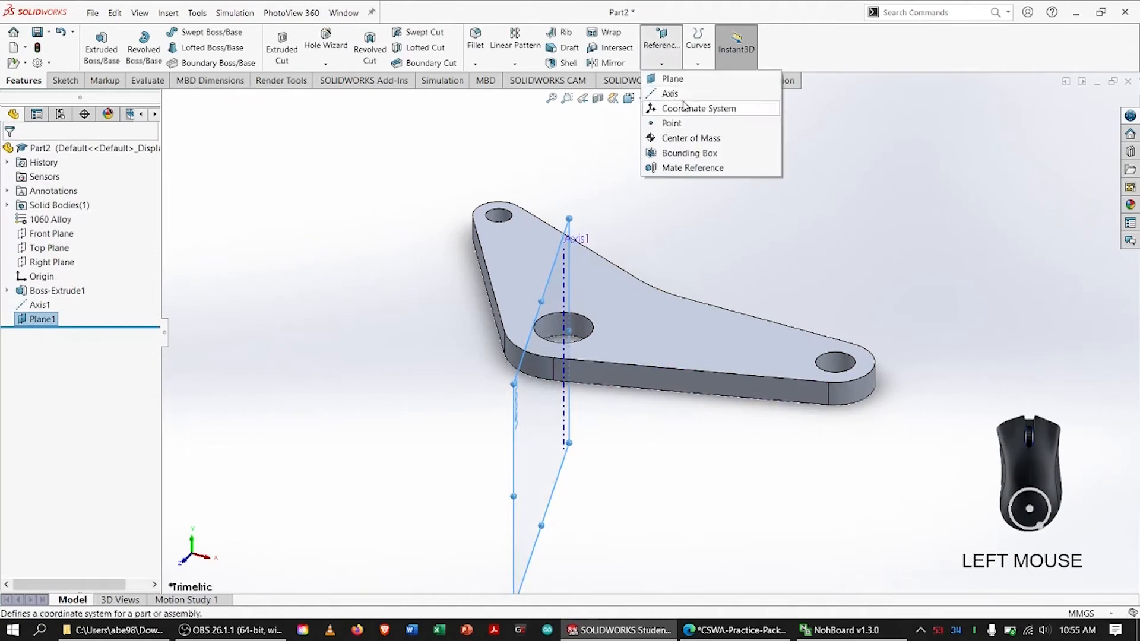
{"action": "left_click", "coordinate": [698, 83]}
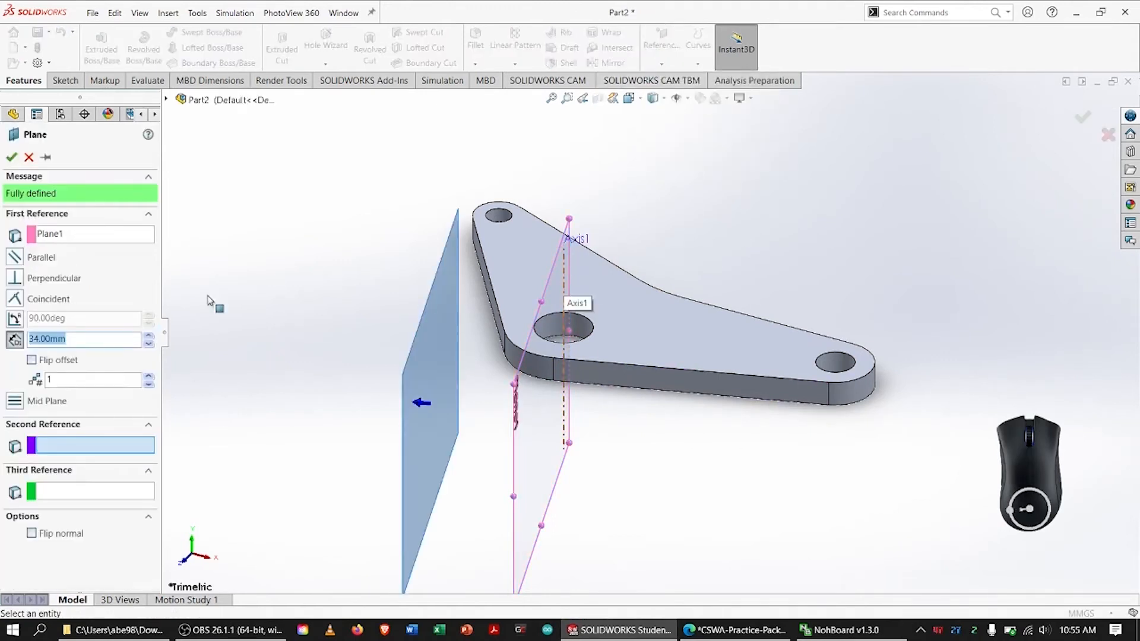
{"action": "left_click", "coordinate": [89, 234]}
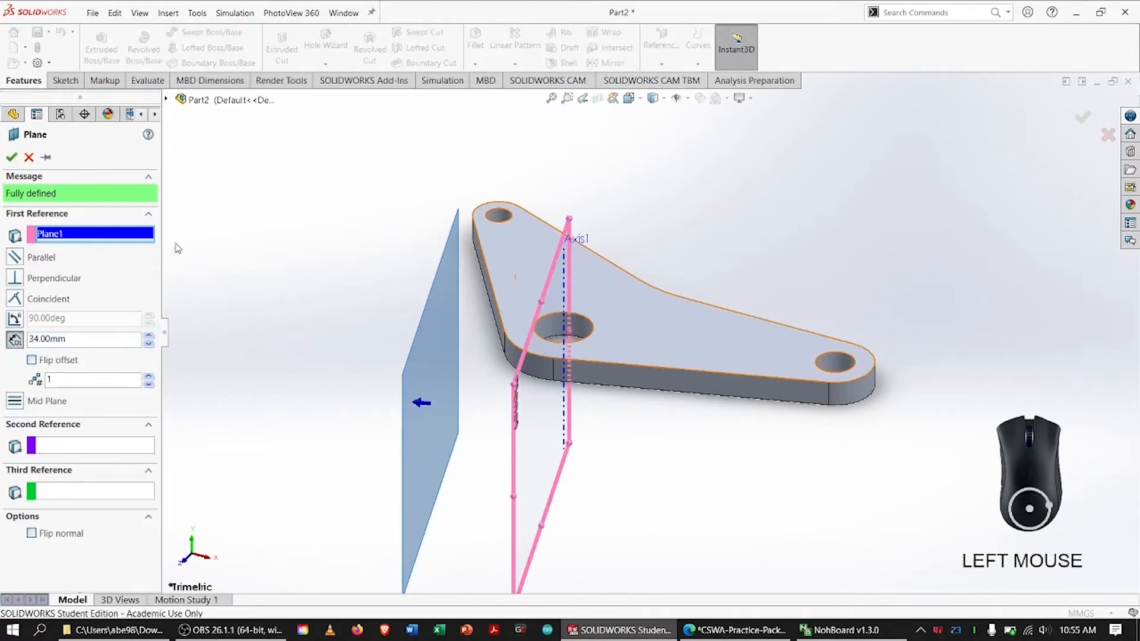
{"action": "left_click", "coordinate": [565, 298]}
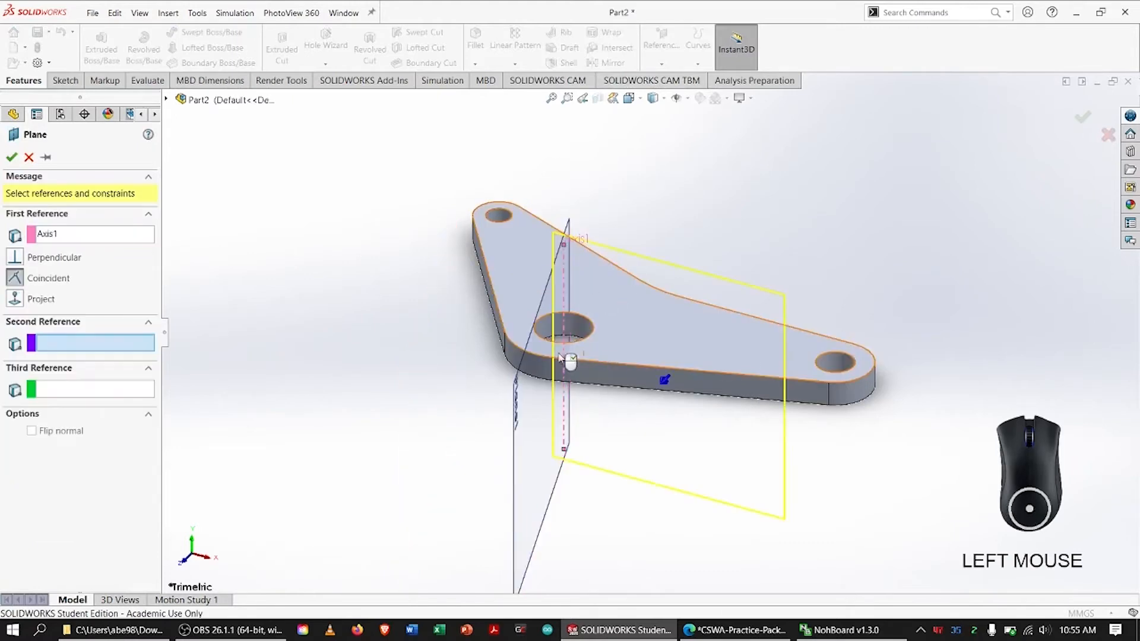
{"action": "left_click", "coordinate": [488, 291]}
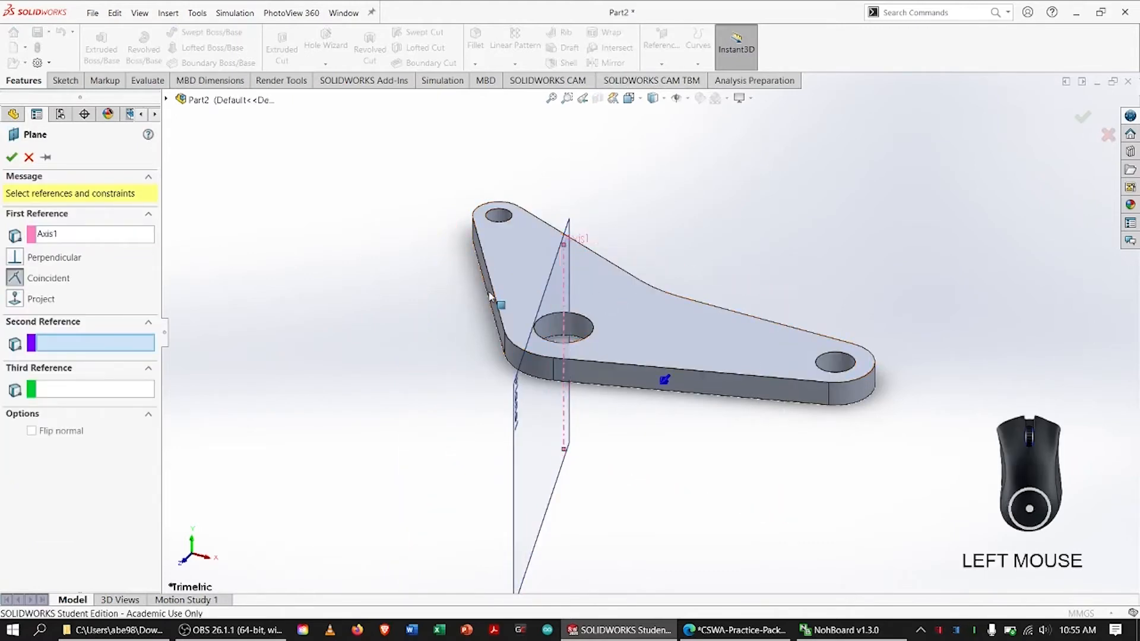
{"action": "left_click", "coordinate": [11, 157]}
{"action": "left_click", "coordinate": [273, 415]}
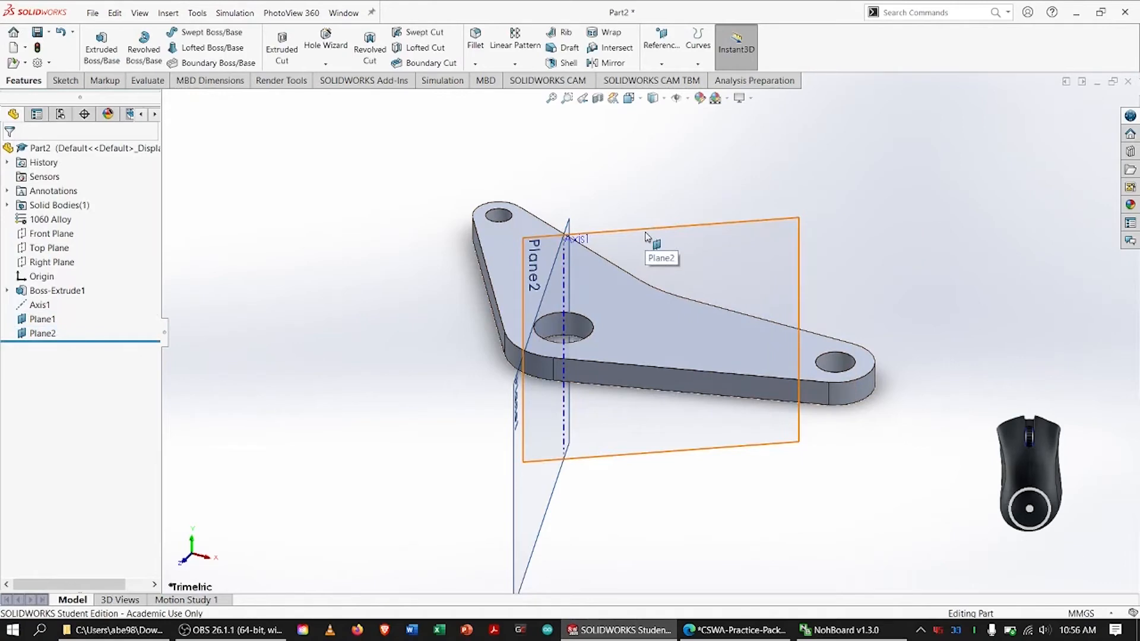
Widen the second reference plane's displayed boundary so it extends beyond the base's shorter straight side
{"action": "left_click", "coordinate": [628, 284]}
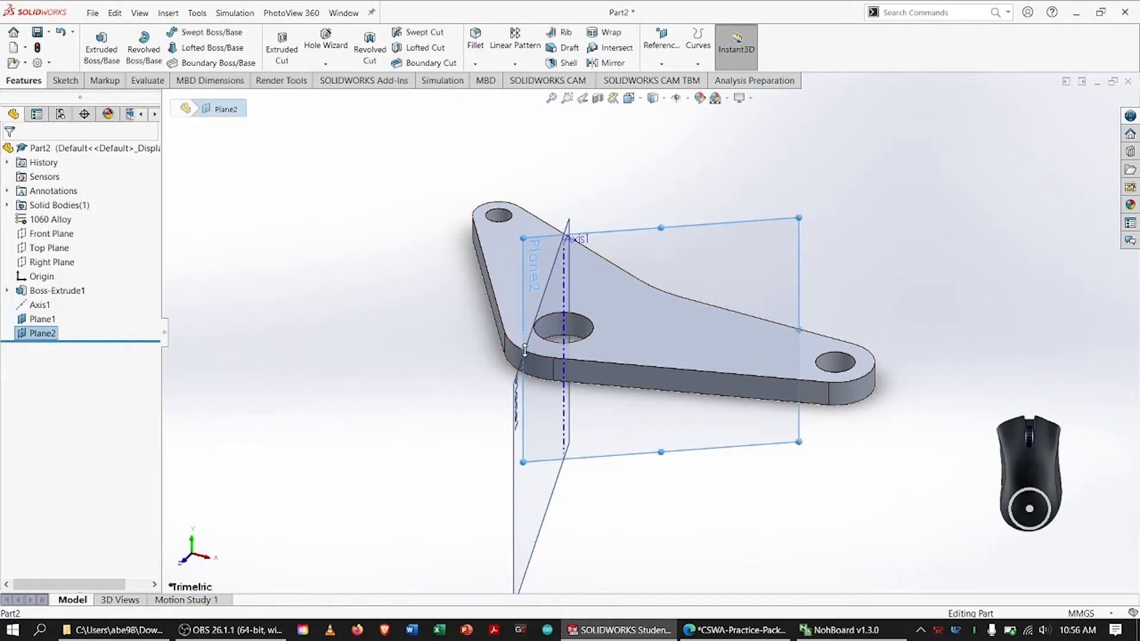
{"action": "left_click_drag", "start_coordinate": [523, 351], "coordinate": [418, 352]}
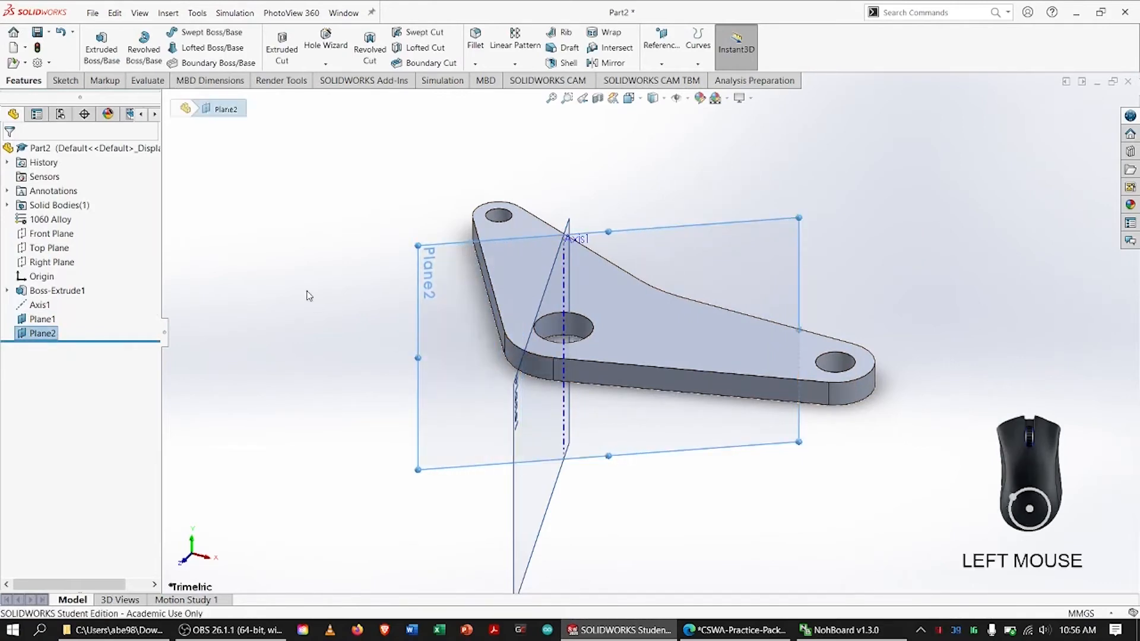
{"action": "left_click", "coordinate": [356, 327]}
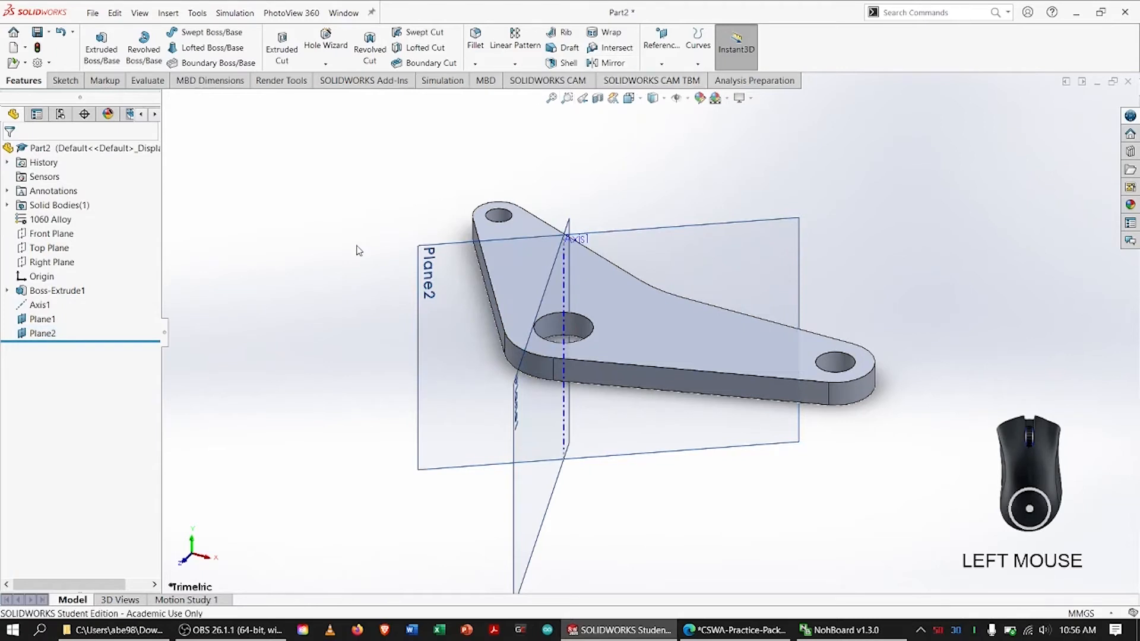
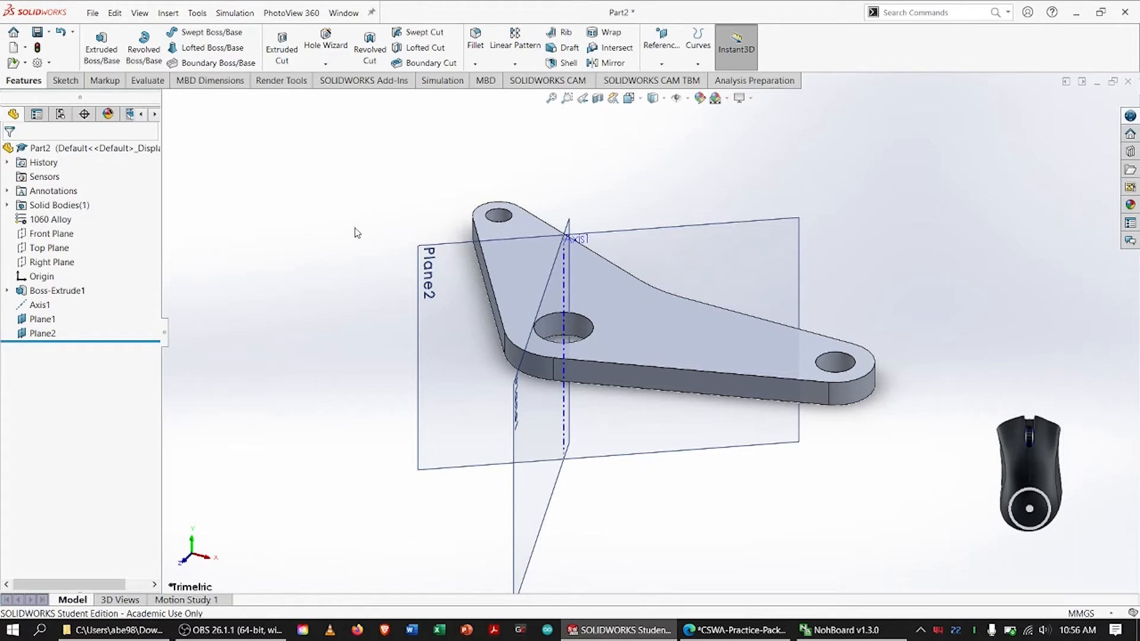
Create a reference plane offset 34 mm from Plane1 with the offset flipped, circling both 34.00 dimensions on the PDF drawing along the way
{"action": "left_click", "coordinate": [660, 47]}
{"action": "left_click", "coordinate": [672, 79]}
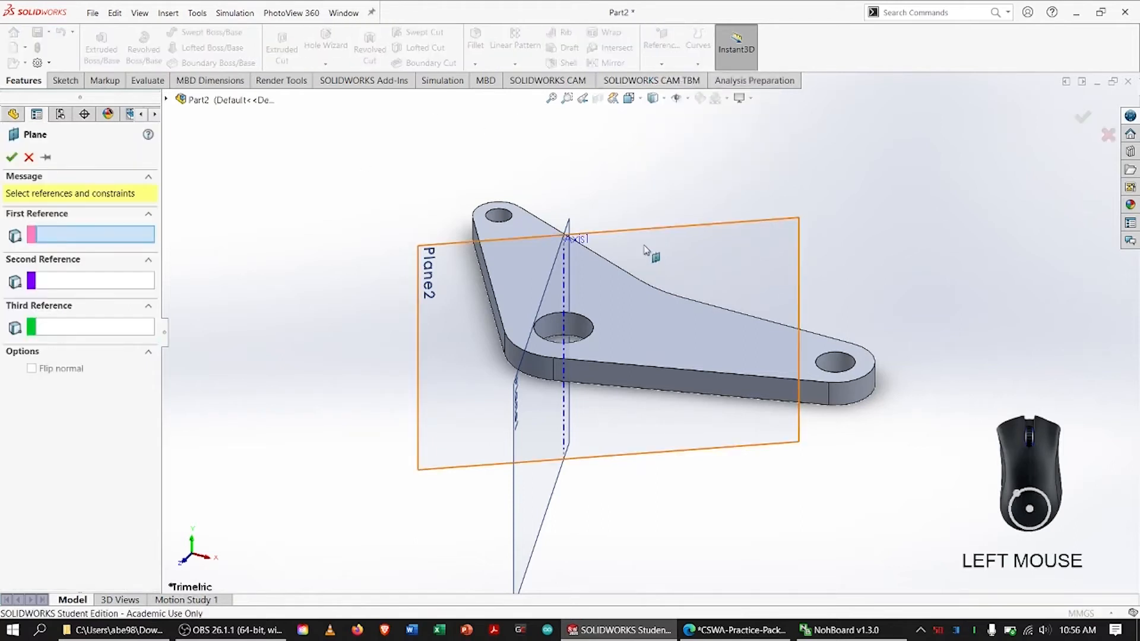
{"action": "left_click", "coordinate": [425, 279]}
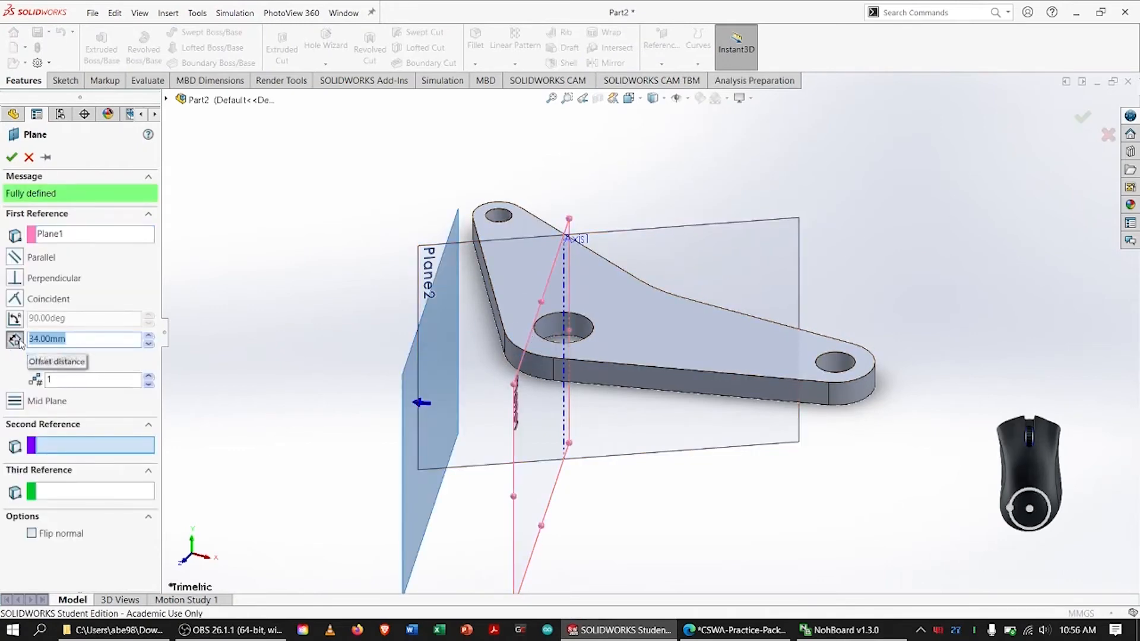
{"action": "key", "text": "alt+Tab"}
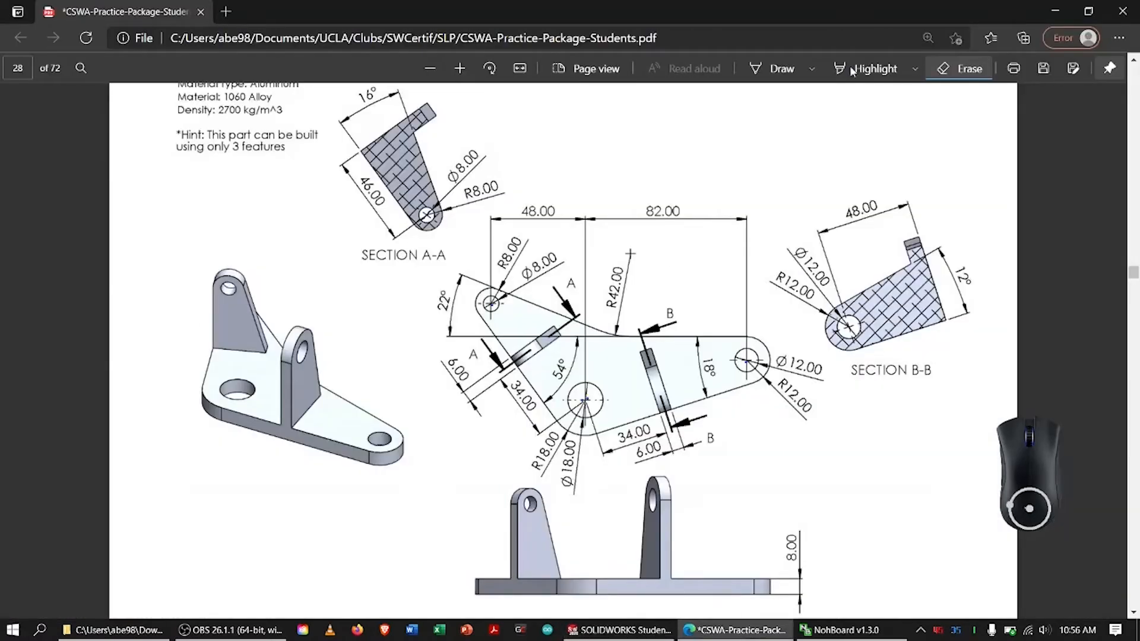
{"action": "left_click", "coordinate": [774, 68]}
{"action": "mouse_move", "coordinate": [625, 437]}
{"action": "left_mouse_down"}
{"action": "mouse_move", "coordinate": [670, 421]}
{"action": "mouse_move", "coordinate": [650, 411]}
{"action": "left_mouse_up"}
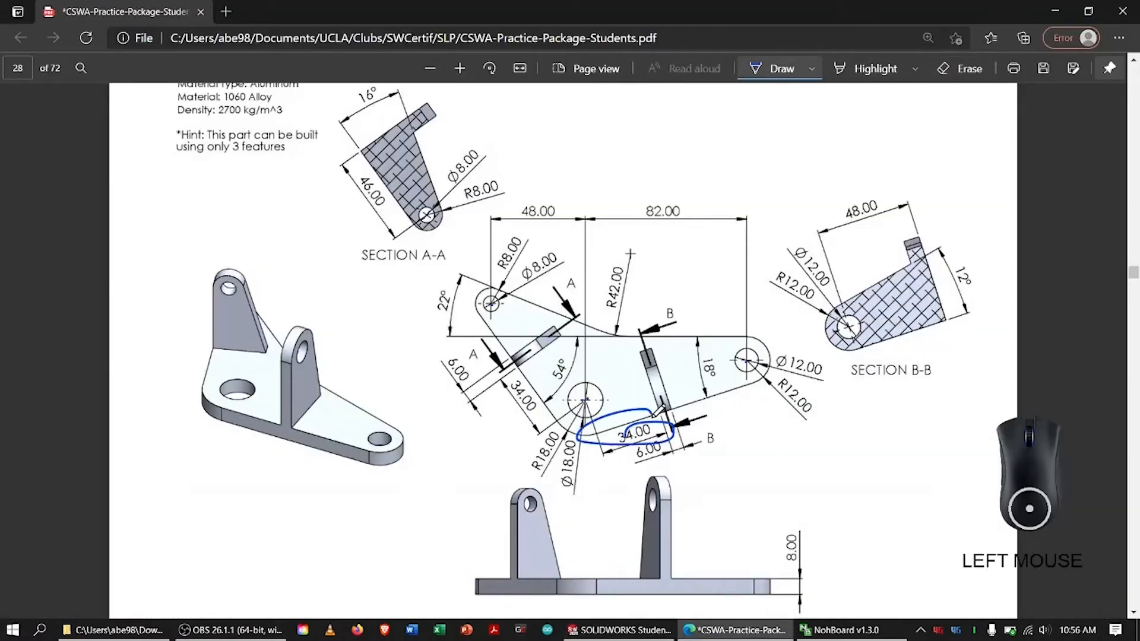
{"action": "left_click_drag", "start_coordinate": [521, 378], "coordinate": [512, 384]}
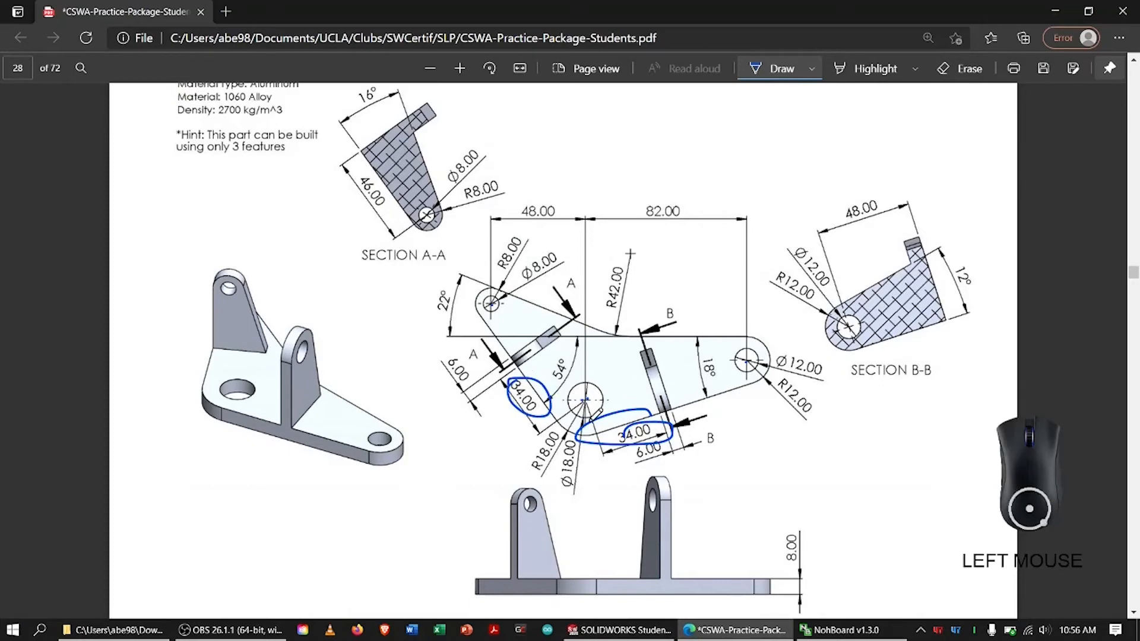
{"action": "key", "text": "alt+Tab"}
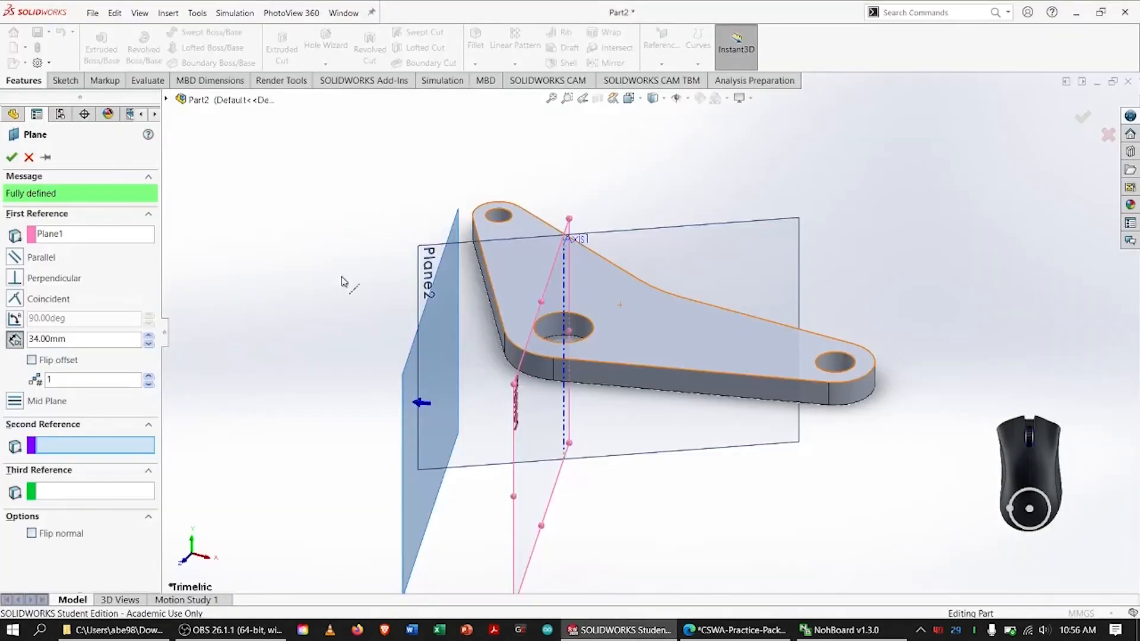
{"action": "left_click", "coordinate": [31, 360]}
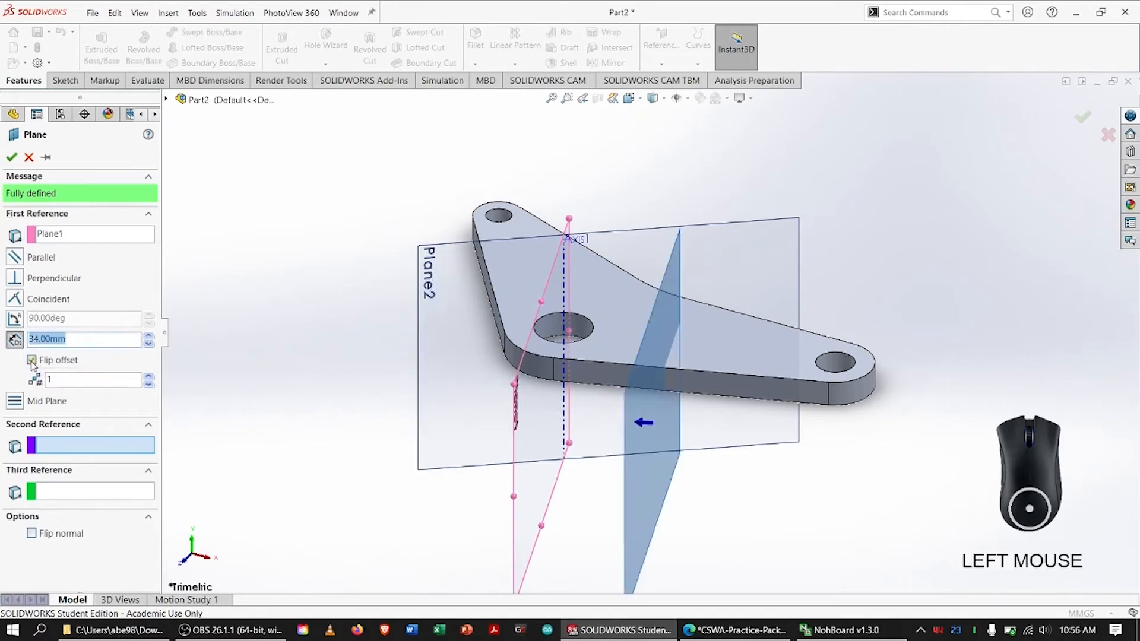
{"action": "left_click", "coordinate": [11, 156]}
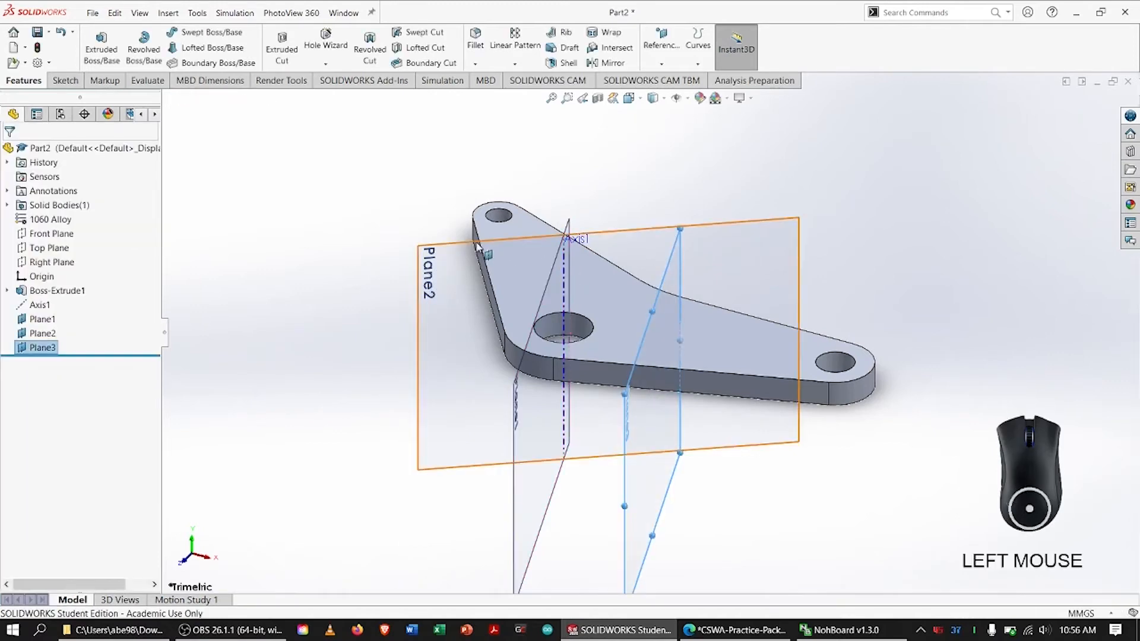
Create a reference plane offset 34 mm from Plane2, keeping the default offset direction
{"action": "left_click", "coordinate": [515, 253]}
{"action": "left_click", "coordinate": [671, 47]}
{"action": "left_click", "coordinate": [671, 80]}
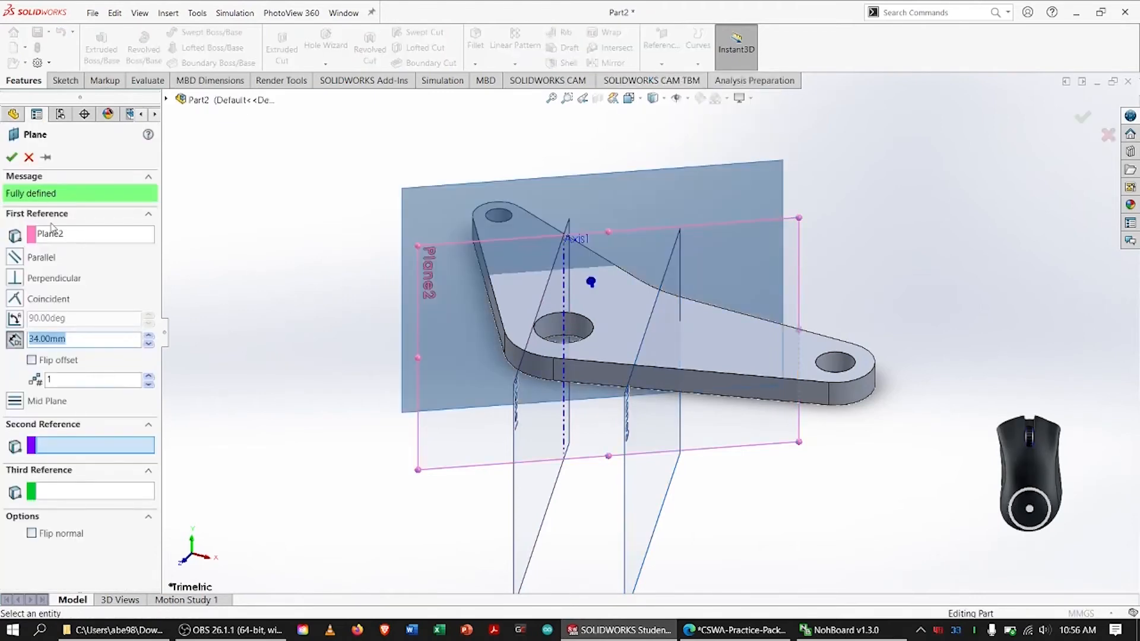
{"action": "left_click", "coordinate": [11, 157]}
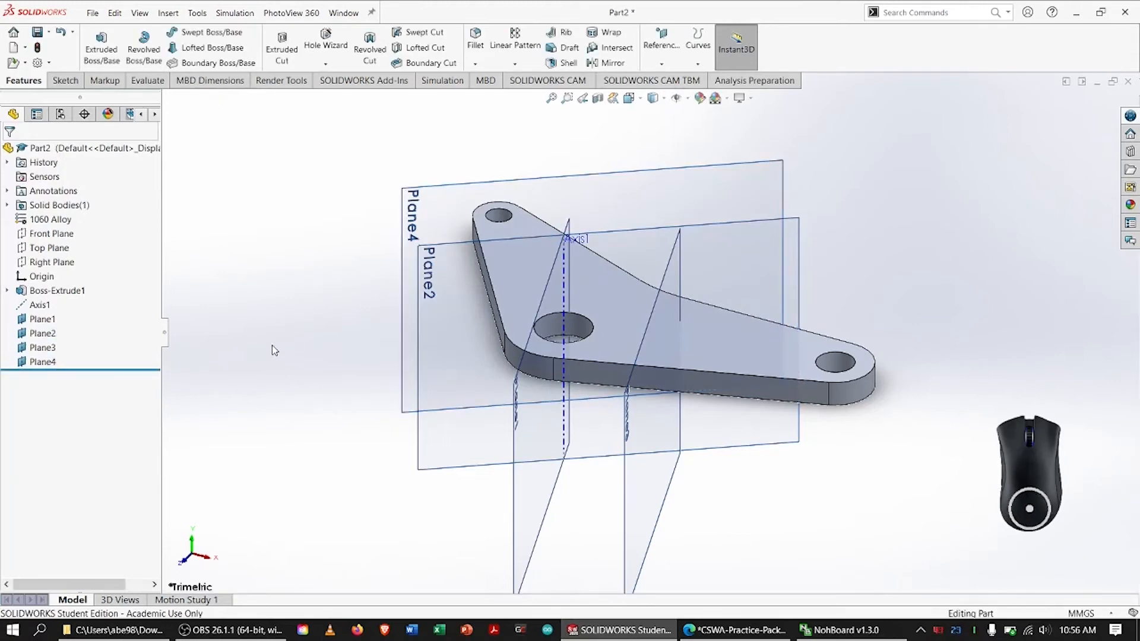
Hide Plane1, Plane2 and Axis1 in the model
{"action": "left_click", "coordinate": [43, 319]}
{"action": "left_click", "coordinate": [48, 334], "text": "ctrl"}
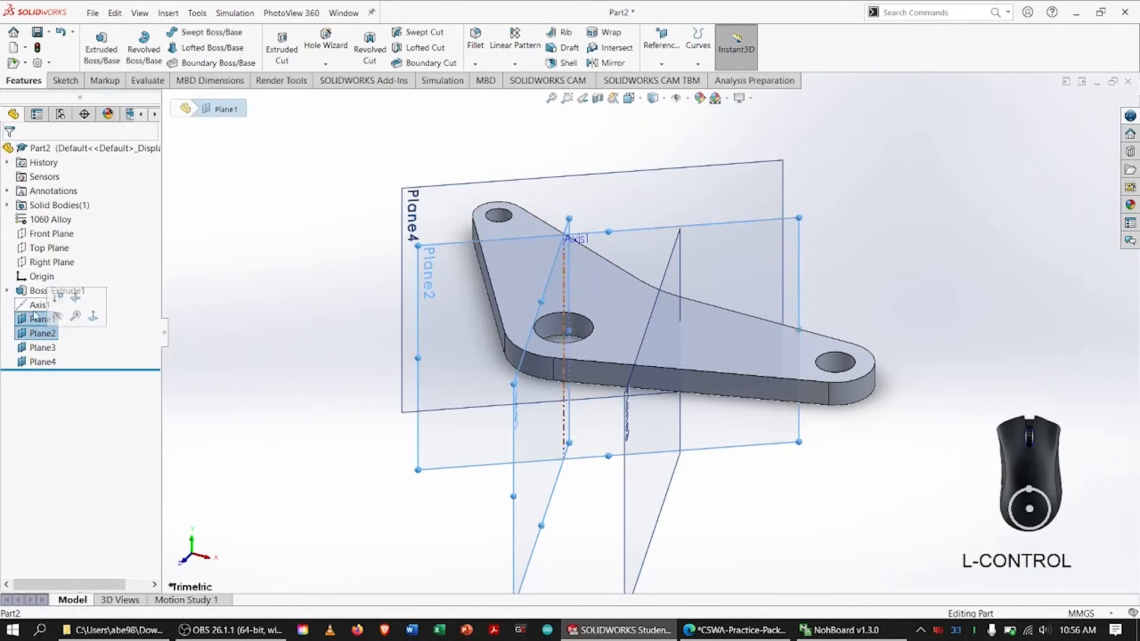
{"action": "left_click", "coordinate": [59, 315]}
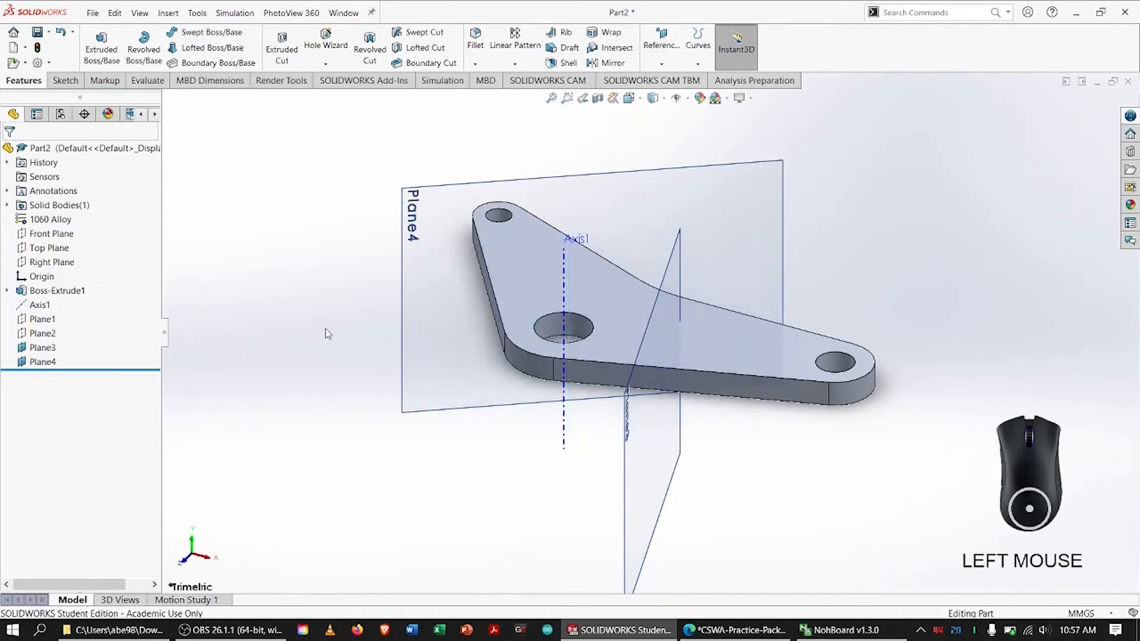
{"action": "right_click", "coordinate": [44, 306]}
{"action": "left_click", "coordinate": [52, 287]}
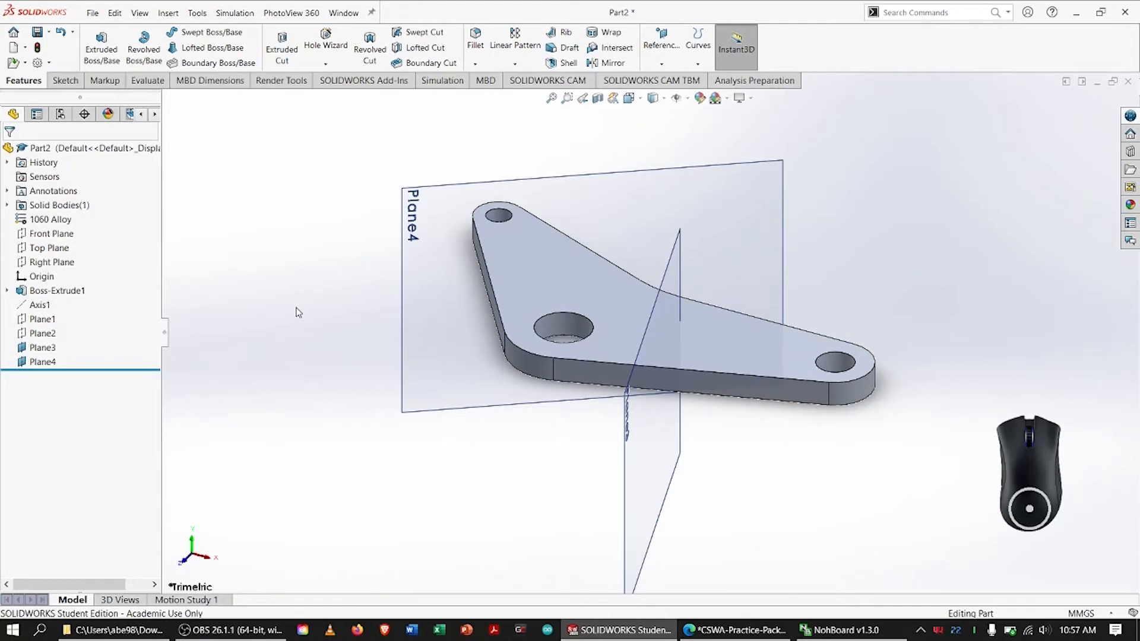
Switch to the PDF drawing and mark Section A-A's 46.00 edge, sloped edge, hole and 16° angle with the drawing pen
{"action": "key", "text": "alt+Tab"}
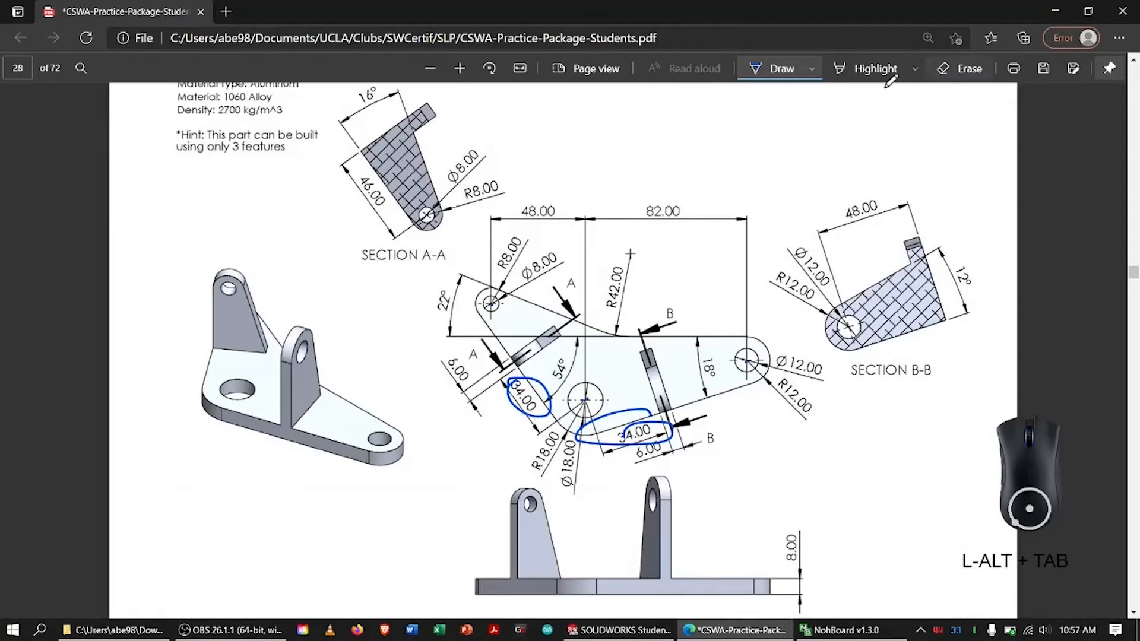
{"action": "scroll", "coordinate": [610, 242], "scroll_direction": "up", "scroll_amount": 4}
{"action": "scroll", "coordinate": [611, 241], "scroll_direction": "down", "scroll_amount": 4}
{"action": "scroll", "coordinate": [794, 86], "scroll_direction": "down", "scroll_amount": 1}
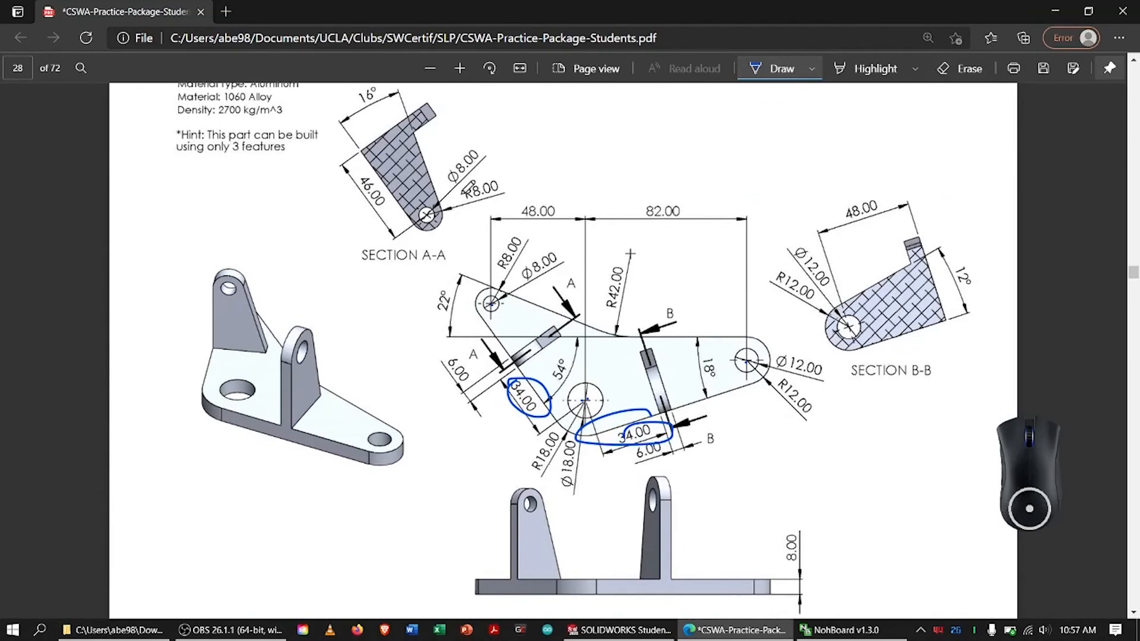
{"action": "left_click_drag", "start_coordinate": [362, 152], "coordinate": [392, 187]}
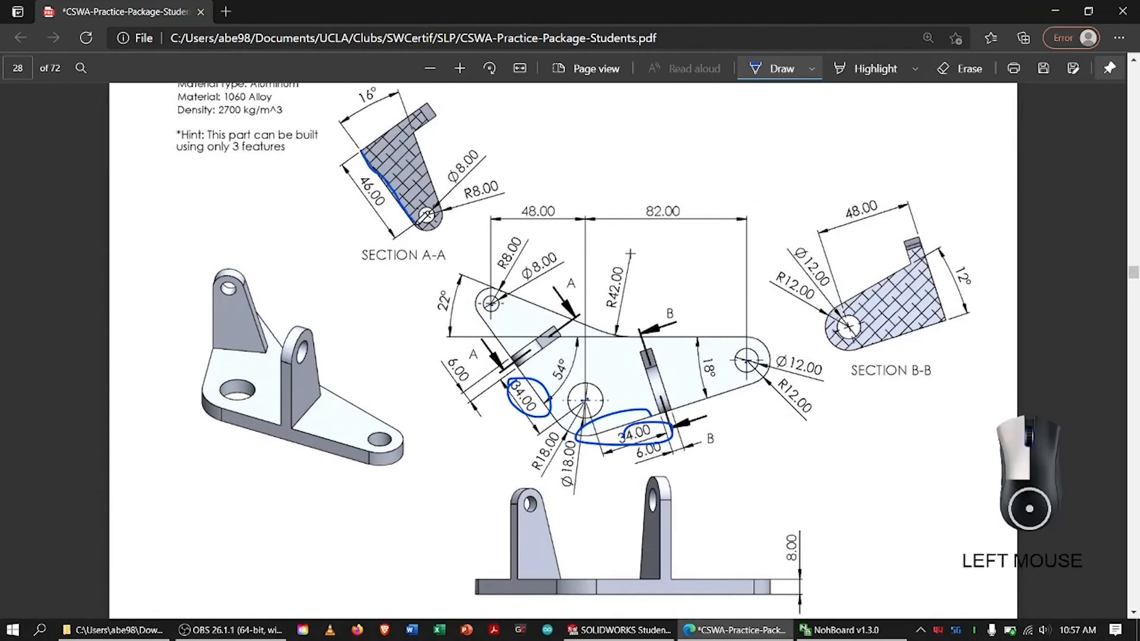
{"action": "left_click_drag", "start_coordinate": [416, 224], "coordinate": [417, 226]}
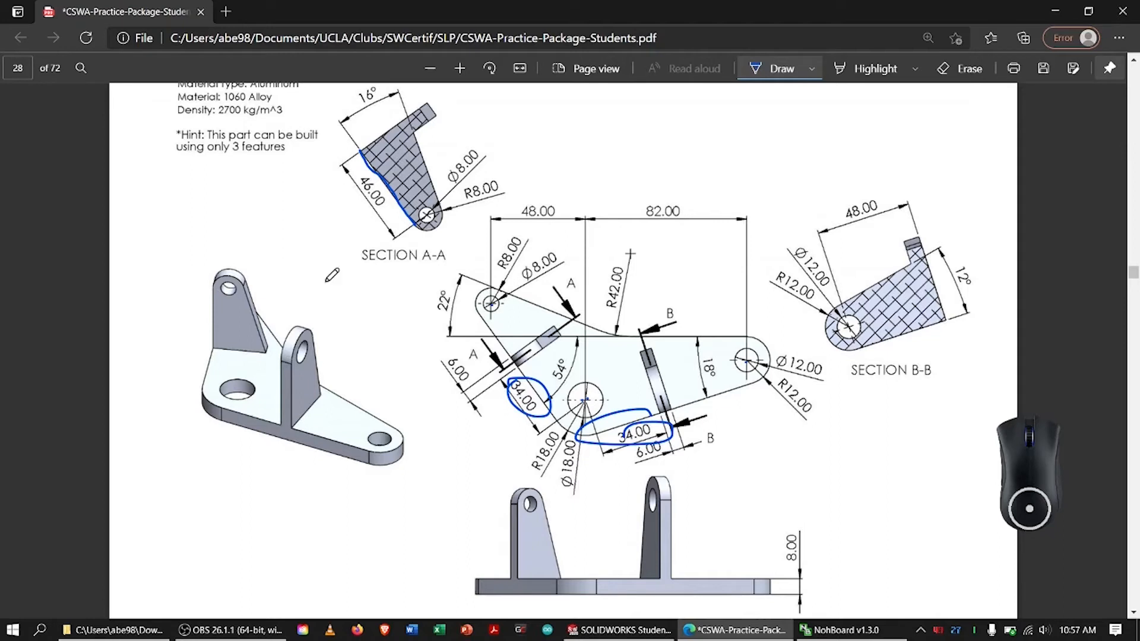
{"action": "mouse_move", "coordinate": [425, 209]}
{"action": "left_mouse_down"}
{"action": "mouse_move", "coordinate": [415, 227]}
{"action": "mouse_move", "coordinate": [410, 205]}
{"action": "mouse_move", "coordinate": [442, 188]}
{"action": "mouse_move", "coordinate": [419, 133]}
{"action": "mouse_move", "coordinate": [439, 192]}
{"action": "mouse_move", "coordinate": [434, 160]}
{"action": "left_mouse_up"}
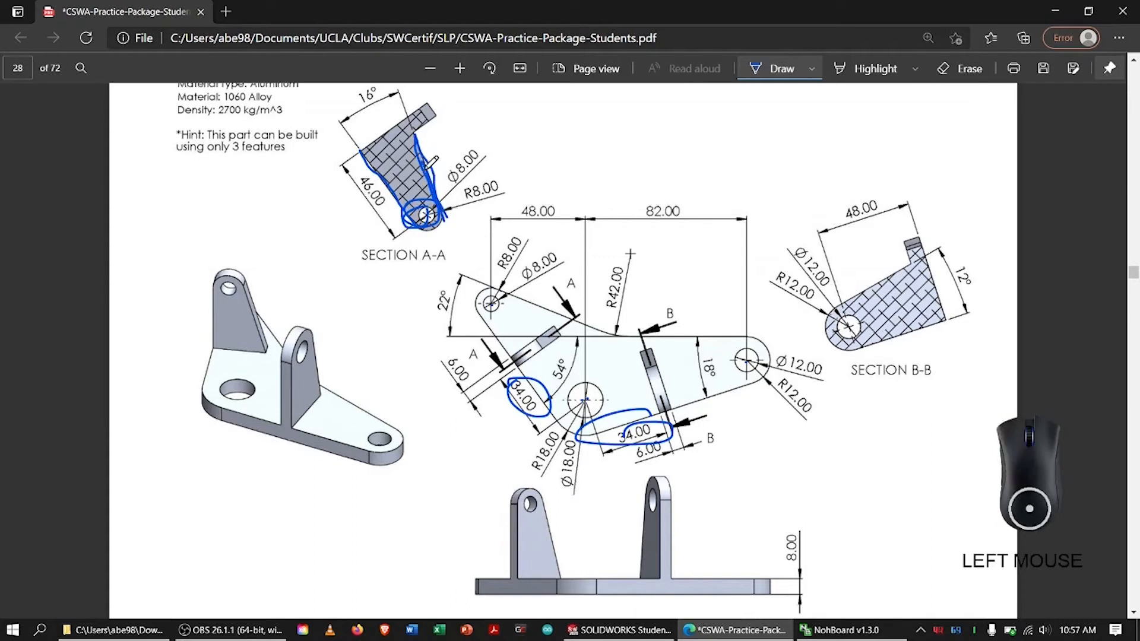
{"action": "mouse_move", "coordinate": [349, 108]}
{"action": "left_mouse_down"}
{"action": "mouse_move", "coordinate": [368, 86]}
{"action": "mouse_move", "coordinate": [359, 108]}
{"action": "left_mouse_up"}
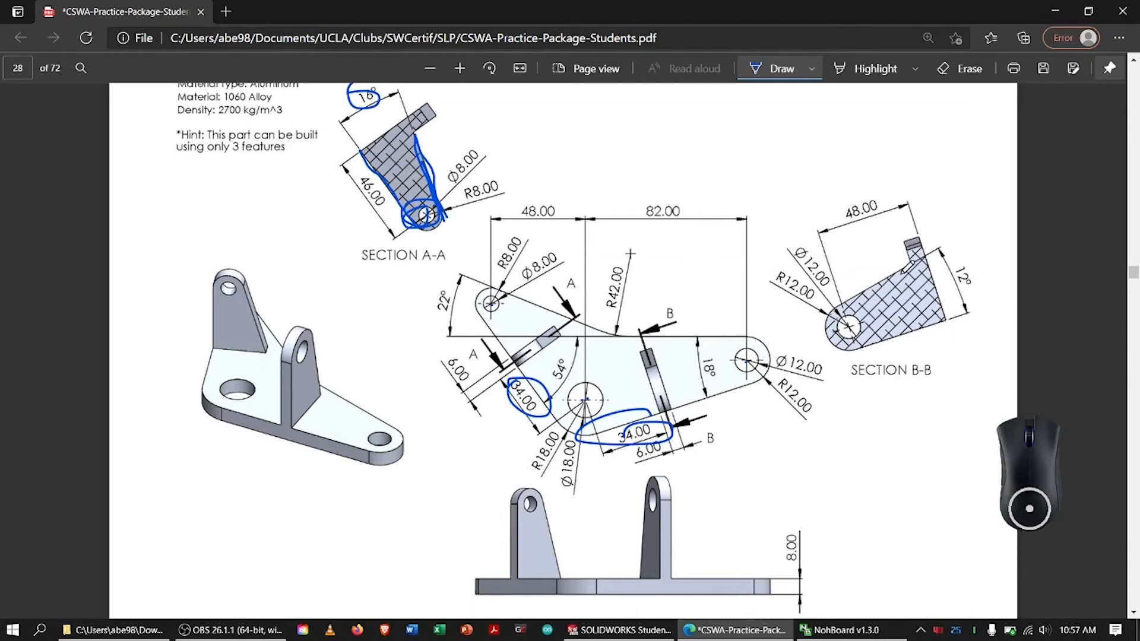
Circle the Section B-B profile on the PDF drawing and return to the SOLIDWORKS part
{"action": "mouse_move", "coordinate": [848, 294]}
{"action": "left_mouse_down"}
{"action": "mouse_move", "coordinate": [950, 237]}
{"action": "mouse_move", "coordinate": [821, 272]}
{"action": "left_mouse_up"}
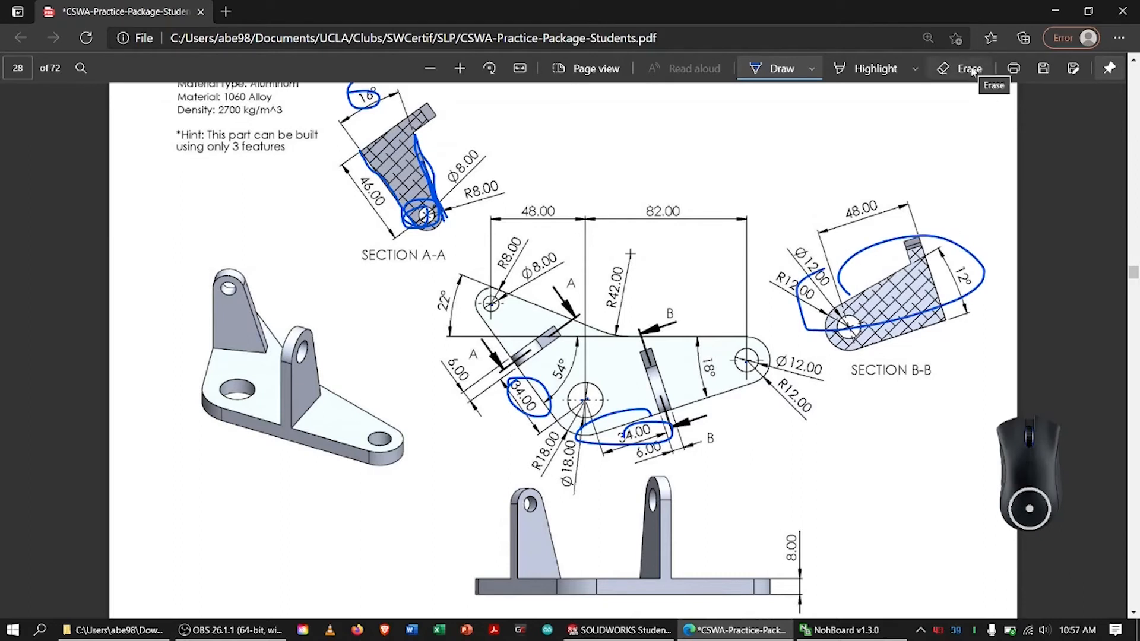
{"action": "mouse_move", "coordinate": [341, 141]}
{"action": "left_mouse_down"}
{"action": "mouse_move", "coordinate": [380, 224]}
{"action": "mouse_move", "coordinate": [353, 118]}
{"action": "left_mouse_up"}
{"action": "mouse_move", "coordinate": [203, 274]}
{"action": "left_mouse_down"}
{"action": "mouse_move", "coordinate": [193, 303]}
{"action": "mouse_move", "coordinate": [241, 270]}
{"action": "left_mouse_up"}
{"action": "key", "text": "alt+Tab"}
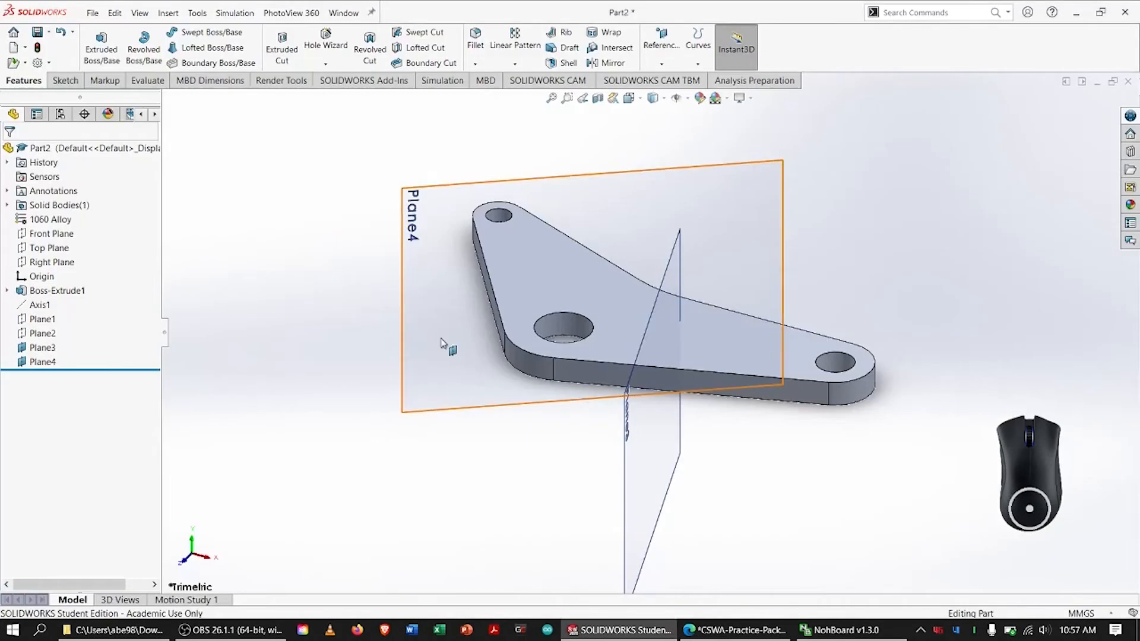
Start a sketch on Plane4 and orient the view normal to the sketch
{"action": "left_click", "coordinate": [48, 362]}
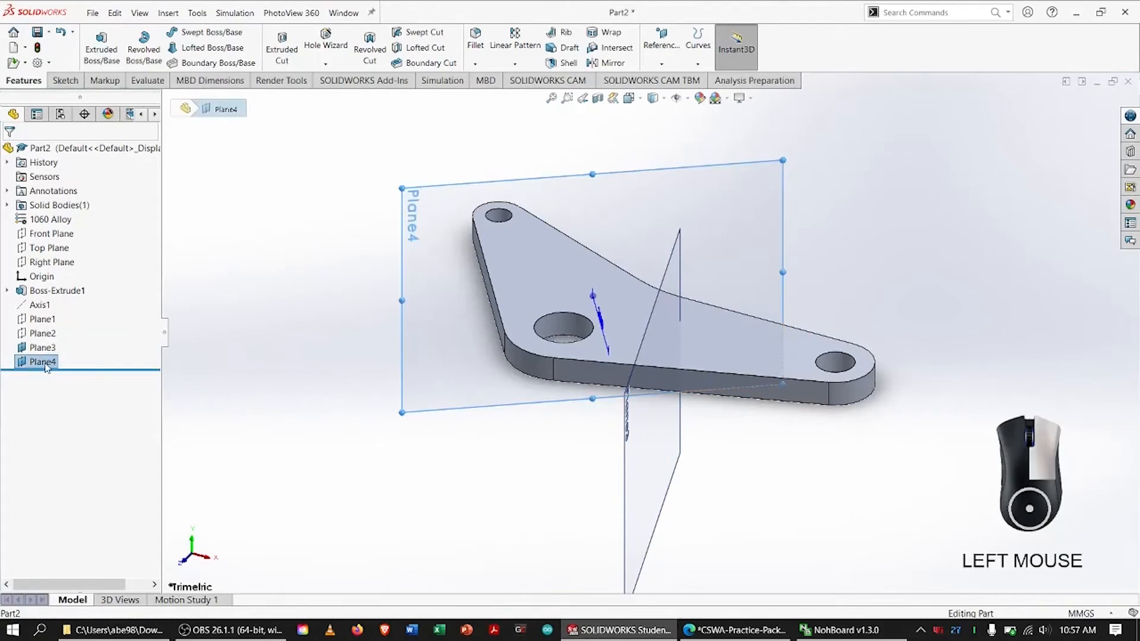
{"action": "right_click", "coordinate": [62, 362]}
{"action": "left_click", "coordinate": [83, 331]}
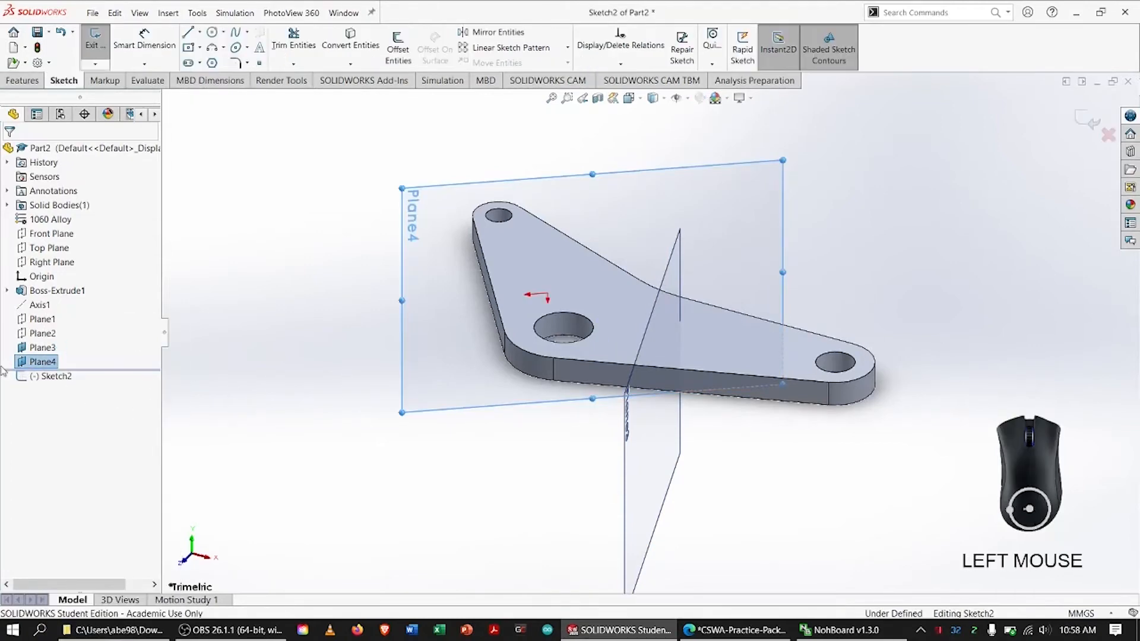
{"action": "right_click", "coordinate": [54, 378]}
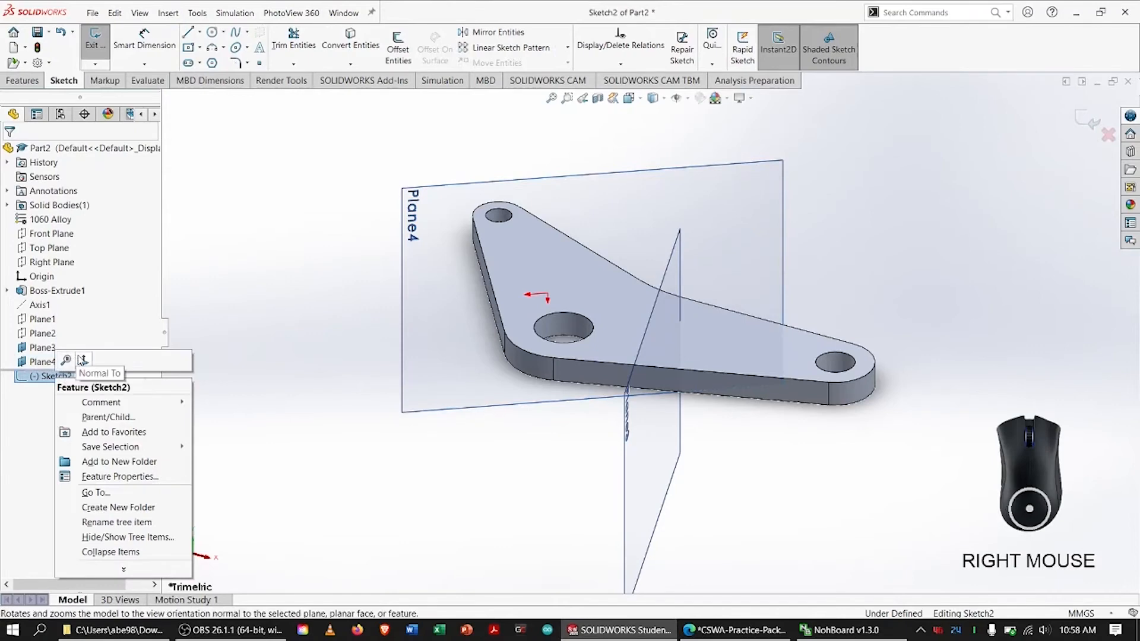
{"action": "left_click", "coordinate": [83, 359]}
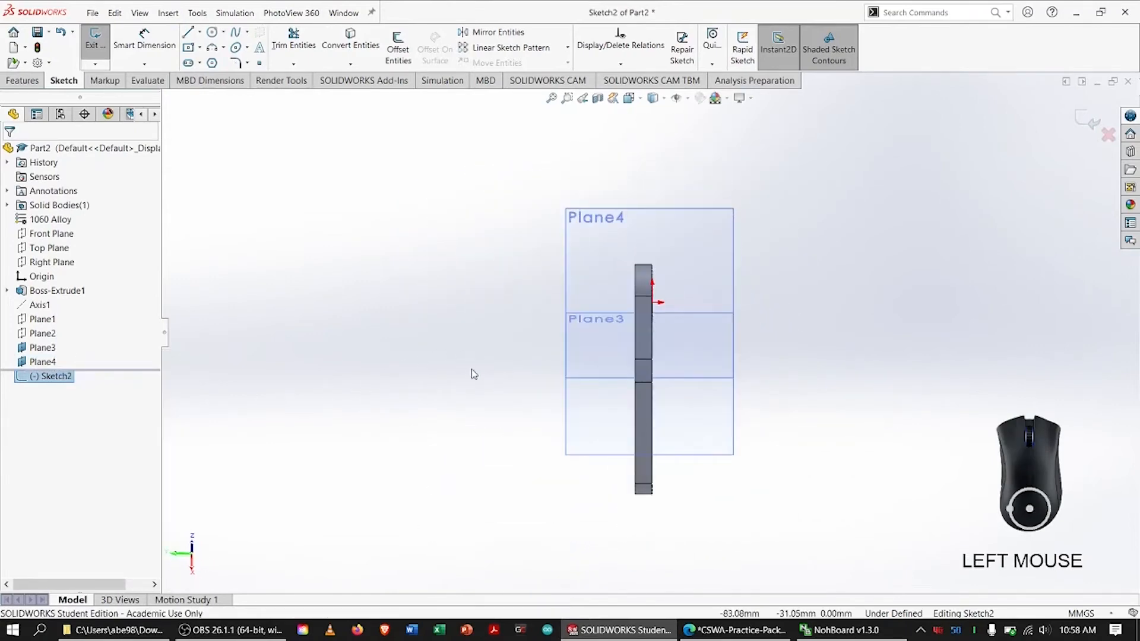
{"action": "middle_click_drag", "start_coordinate": [473, 373], "coordinate": [635, 360]}
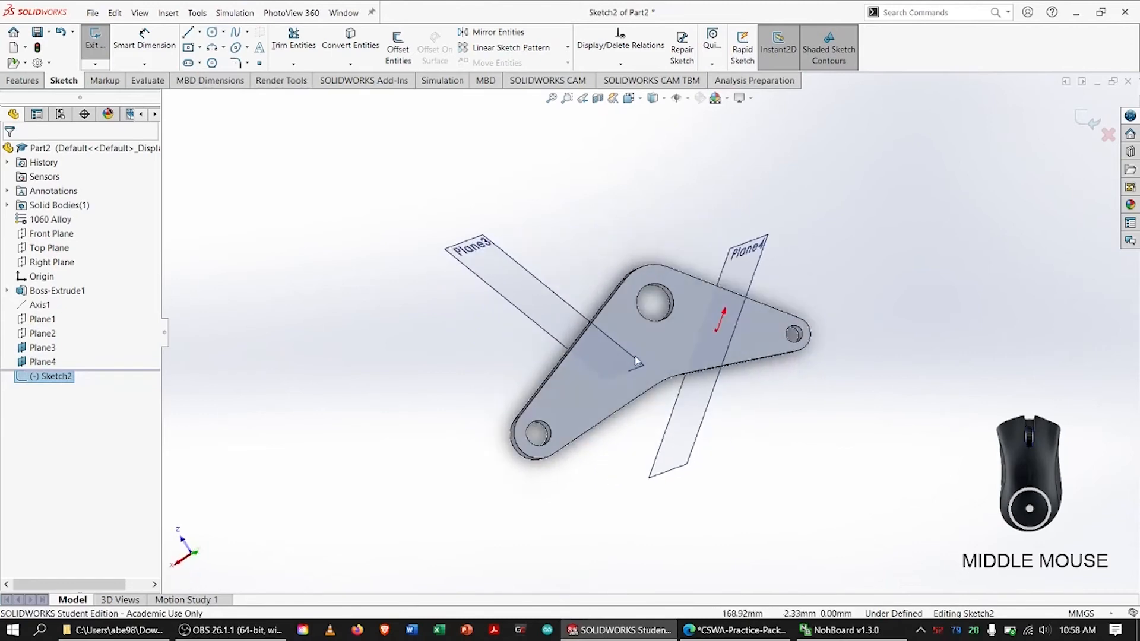
{"action": "key", "text": "ctrl+7"}
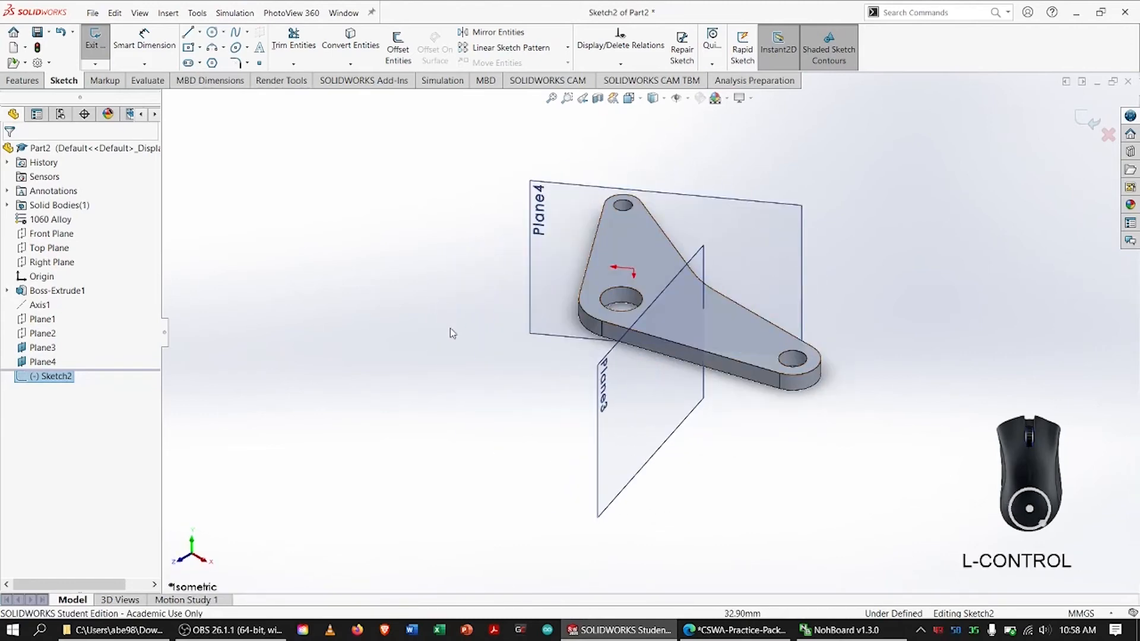
{"action": "right_click", "coordinate": [57, 376]}
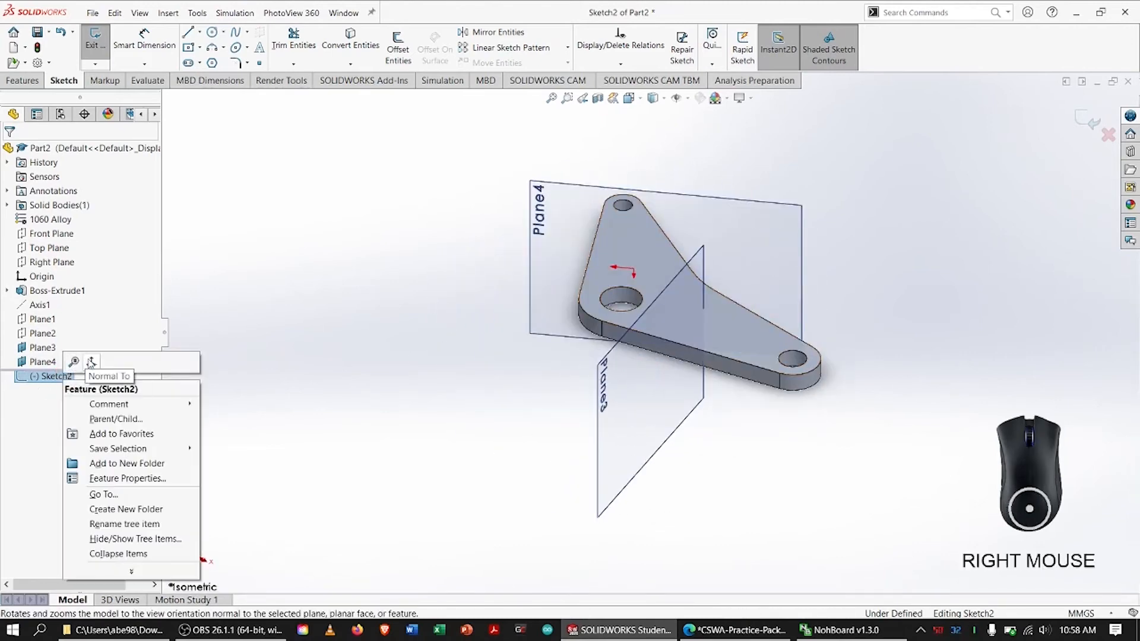
{"action": "left_click", "coordinate": [90, 362]}
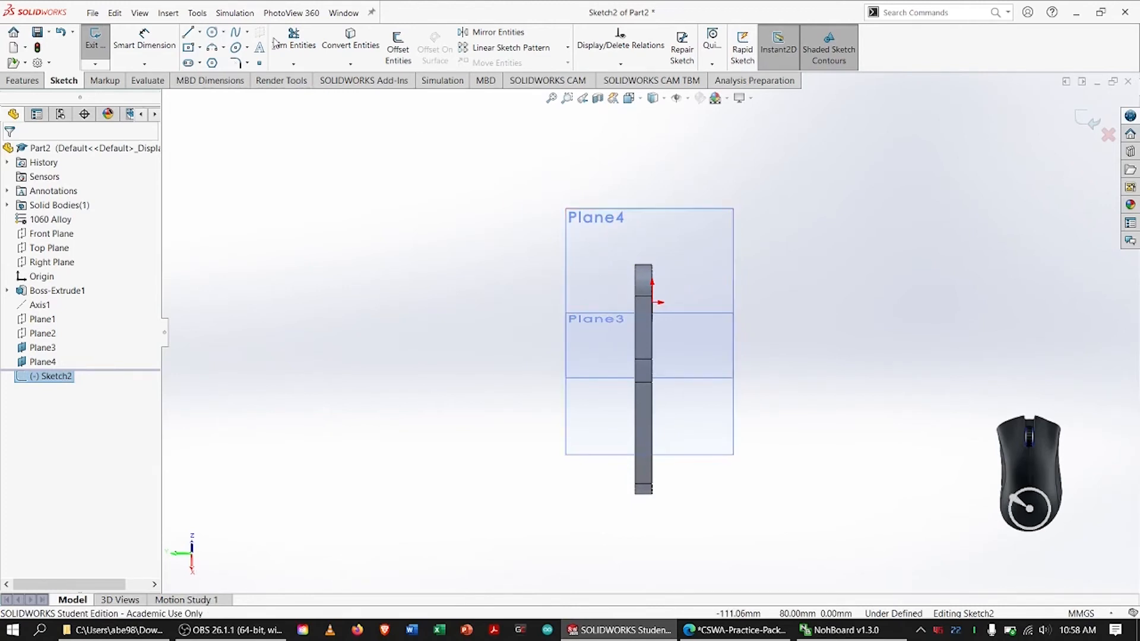
Sketch a horizontal line about 47 mm long outward from the end corner of the base's top face
{"action": "left_click", "coordinate": [188, 32]}
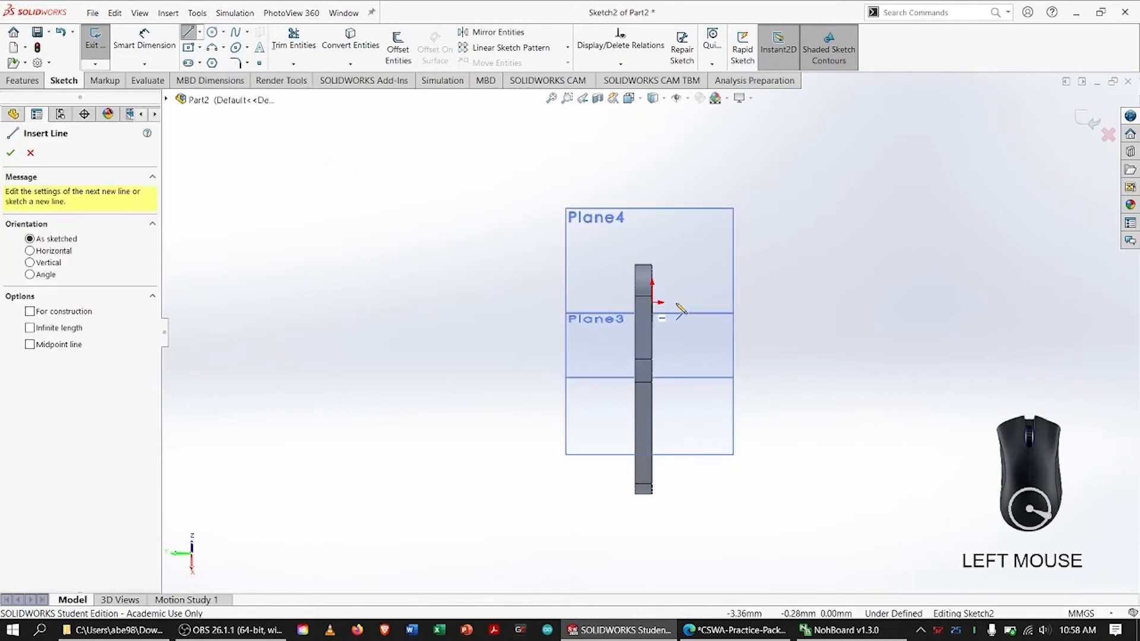
{"action": "left_click", "coordinate": [635, 265]}
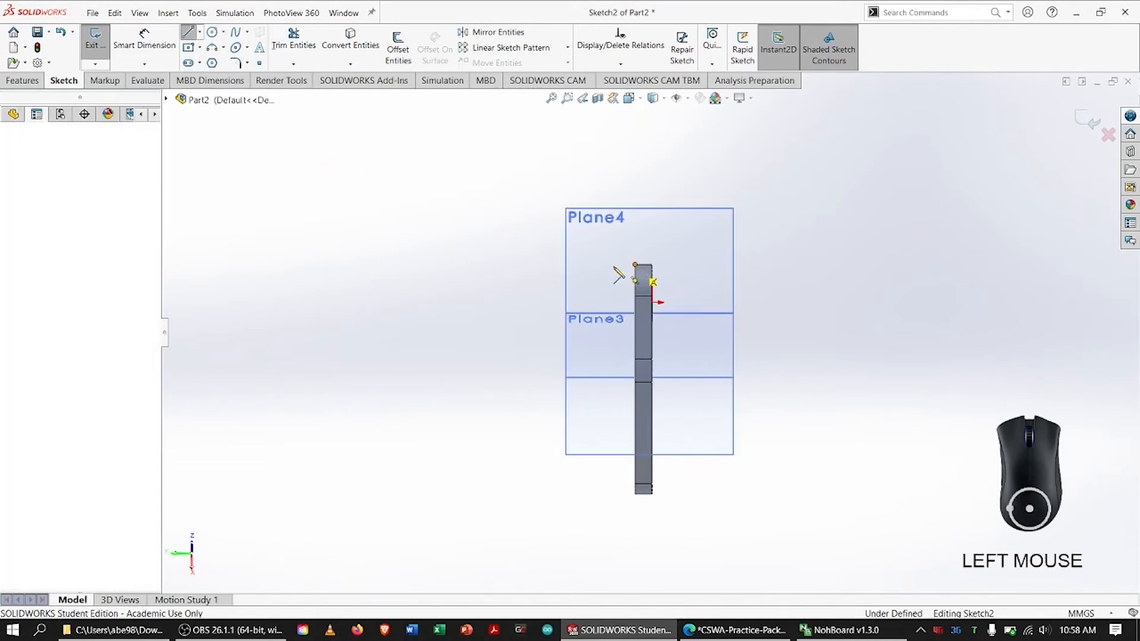
{"action": "left_click", "coordinate": [535, 265]}
{"action": "key", "text": "Escape"}
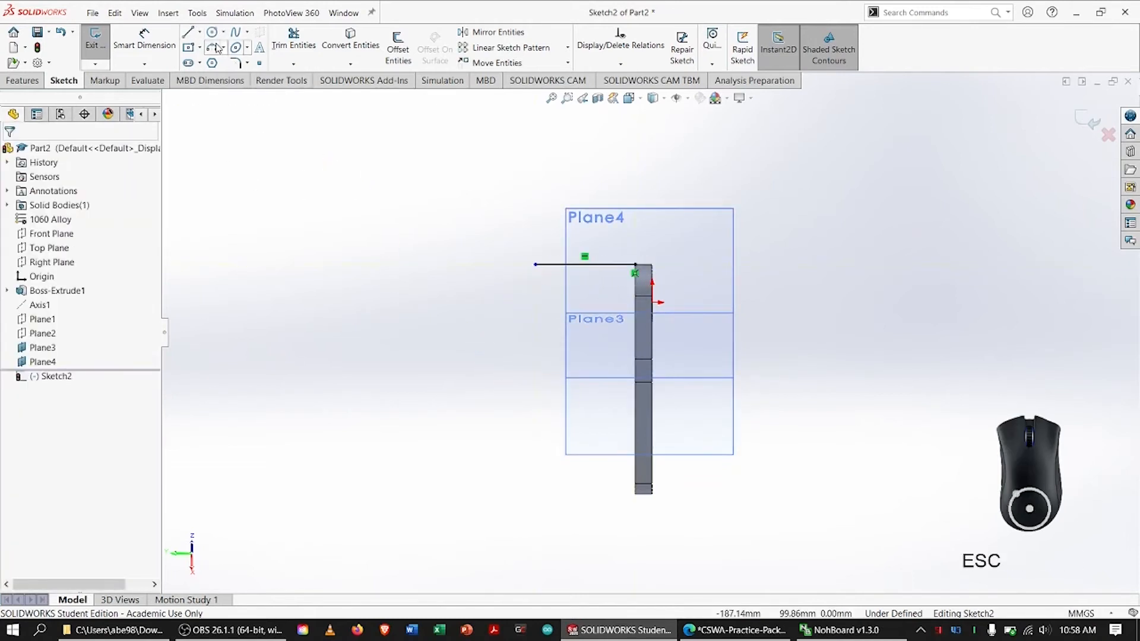
Sketch a circle of about 12.3 mm radius passing through the free end of the horizontal line
{"action": "left_click", "coordinate": [212, 33]}
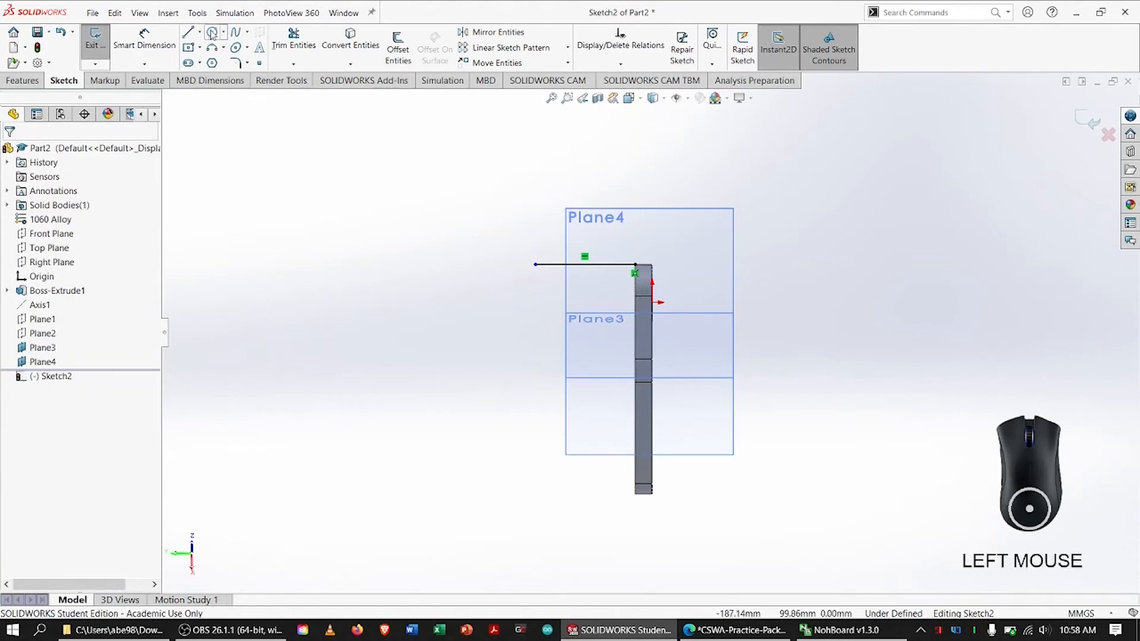
{"action": "left_click", "coordinate": [544, 289]}
{"action": "left_click", "coordinate": [536, 266]}
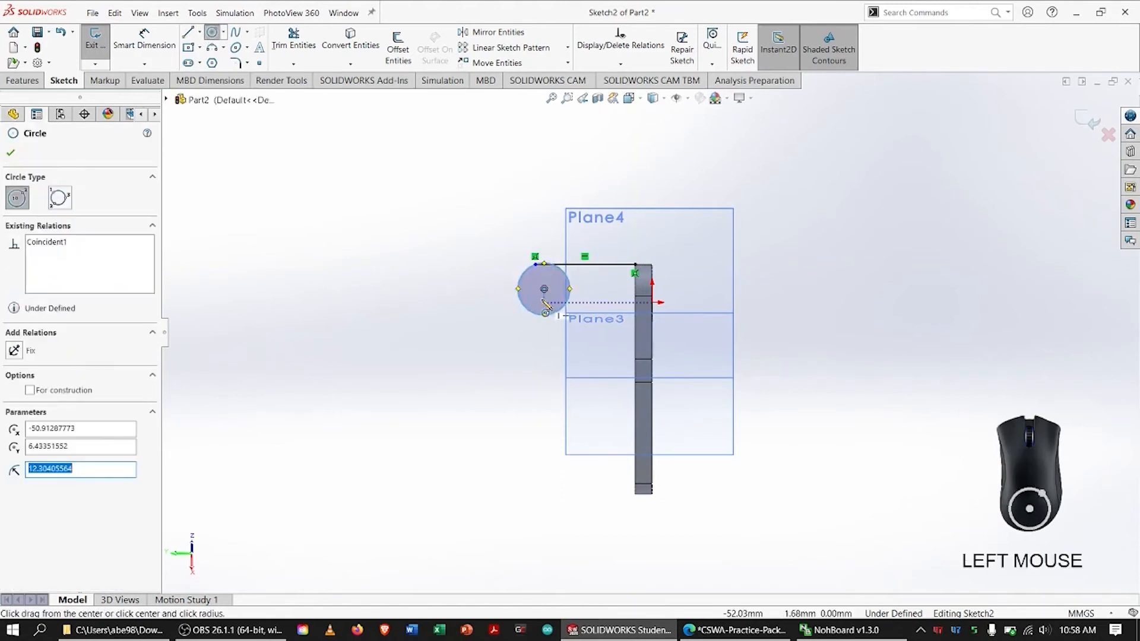
{"action": "key", "text": "Escape"}
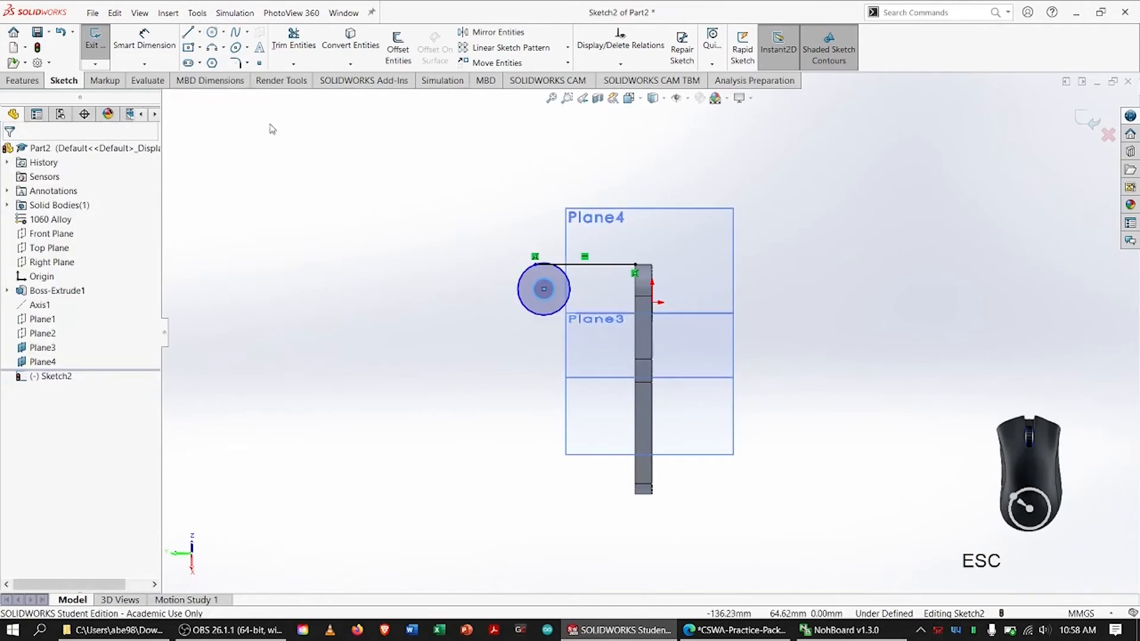
Make the outer circle tangent to the horizontal line
{"action": "left_click", "coordinate": [564, 268]}
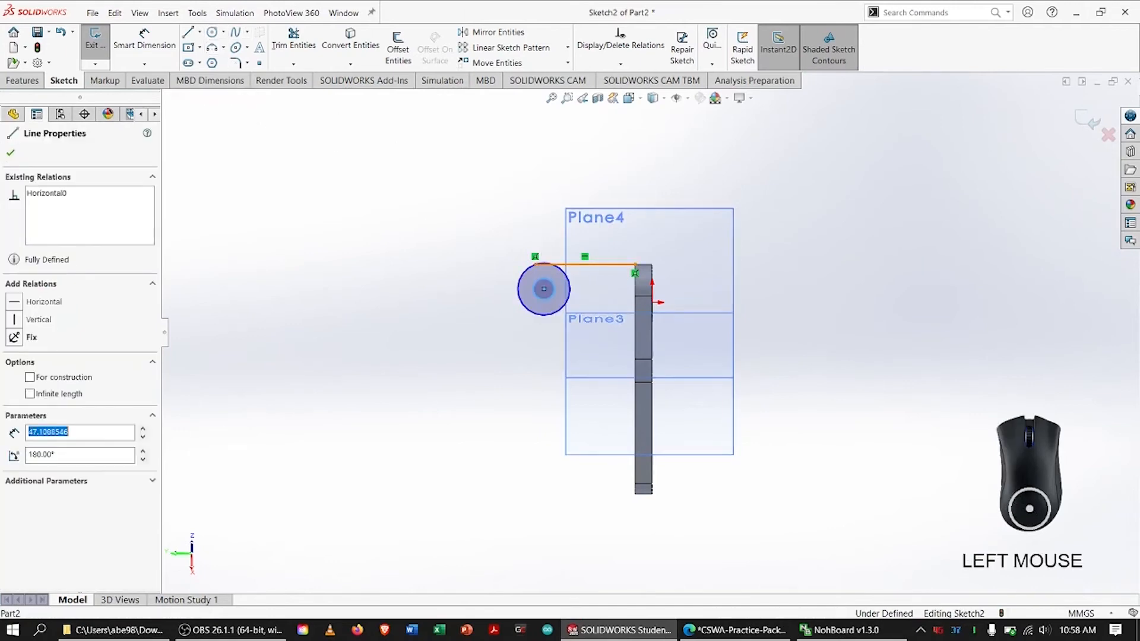
{"action": "left_click", "coordinate": [570, 289], "text": "shift"}
{"action": "left_click", "coordinate": [22, 364]}
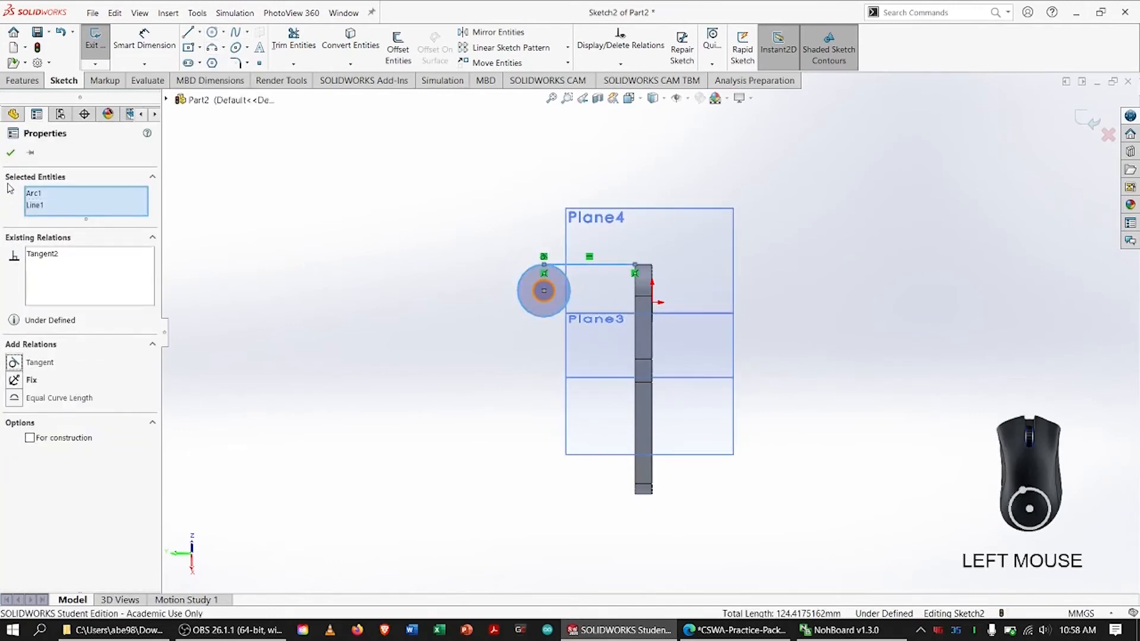
{"action": "left_click", "coordinate": [10, 153]}
Clear the earlier ink marks on the PDF drawing, circle Section A-A's Ø8.00 and R8.00 dimensions, and return to the SOLIDWORKS part
{"action": "key", "text": "alt+Tab"}
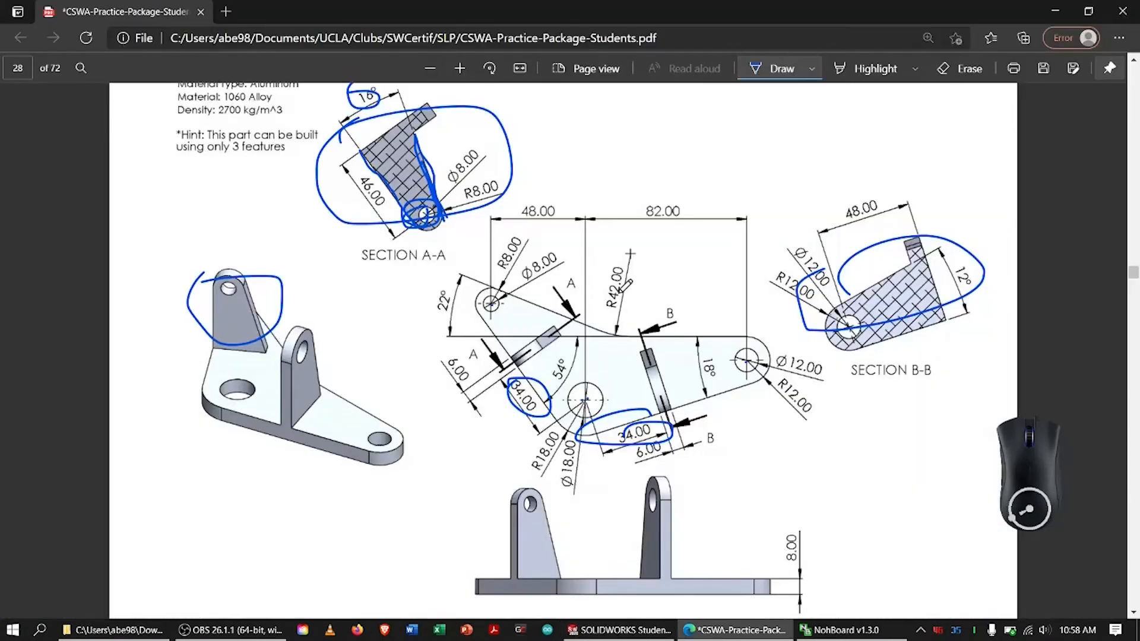
{"action": "left_click", "coordinate": [773, 69]}
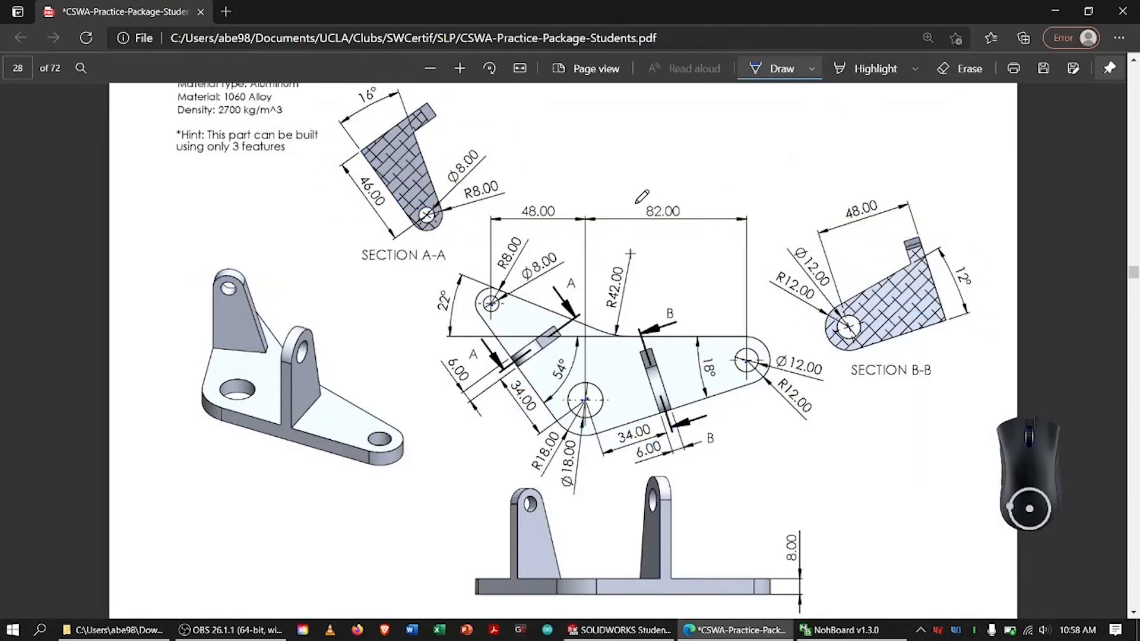
{"action": "mouse_move", "coordinate": [462, 161]}
{"action": "left_mouse_down"}
{"action": "mouse_move", "coordinate": [475, 189]}
{"action": "mouse_move", "coordinate": [497, 180]}
{"action": "left_mouse_up"}
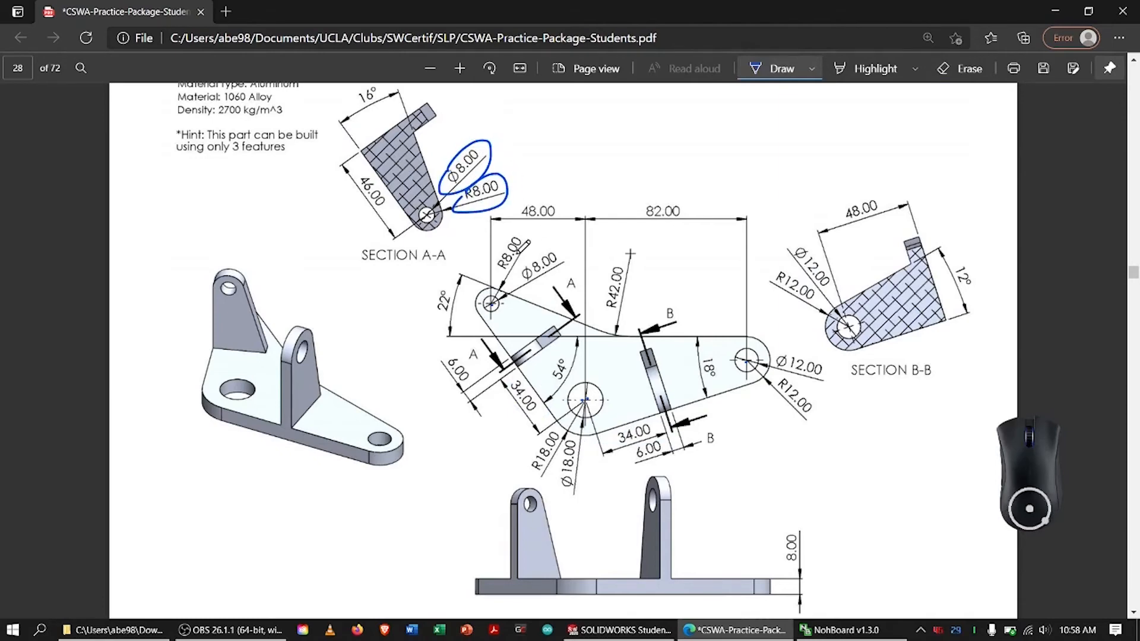
{"action": "key", "text": "alt+Tab"}
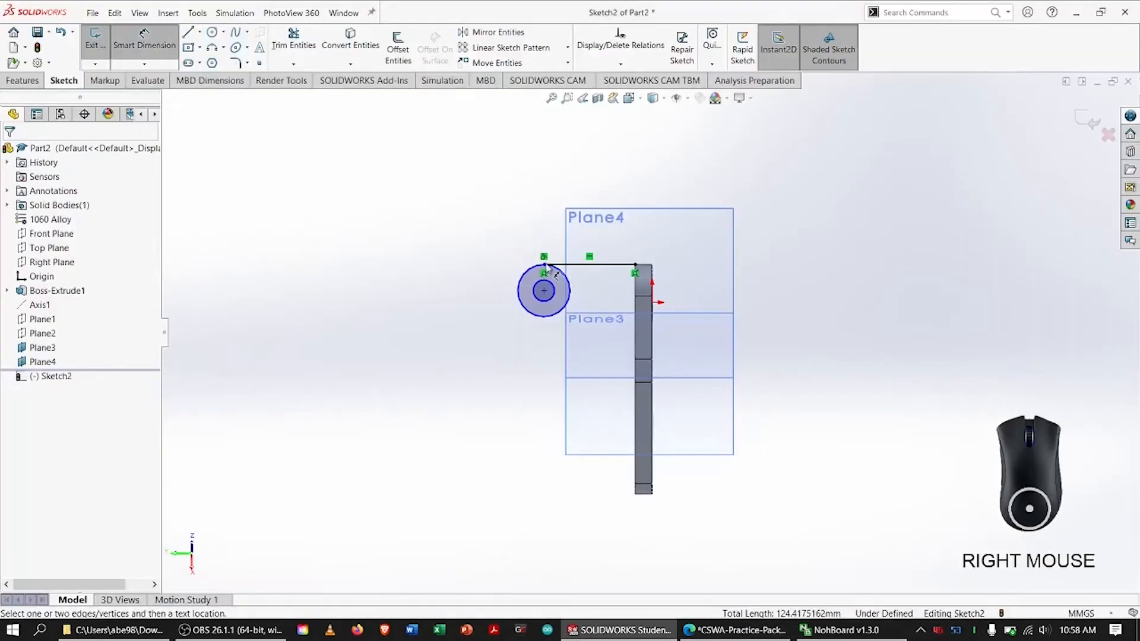
Dimension the inner circle's diameter as 8 mm
{"action": "left_click", "coordinate": [567, 294]}
{"action": "left_click", "coordinate": [571, 254]}
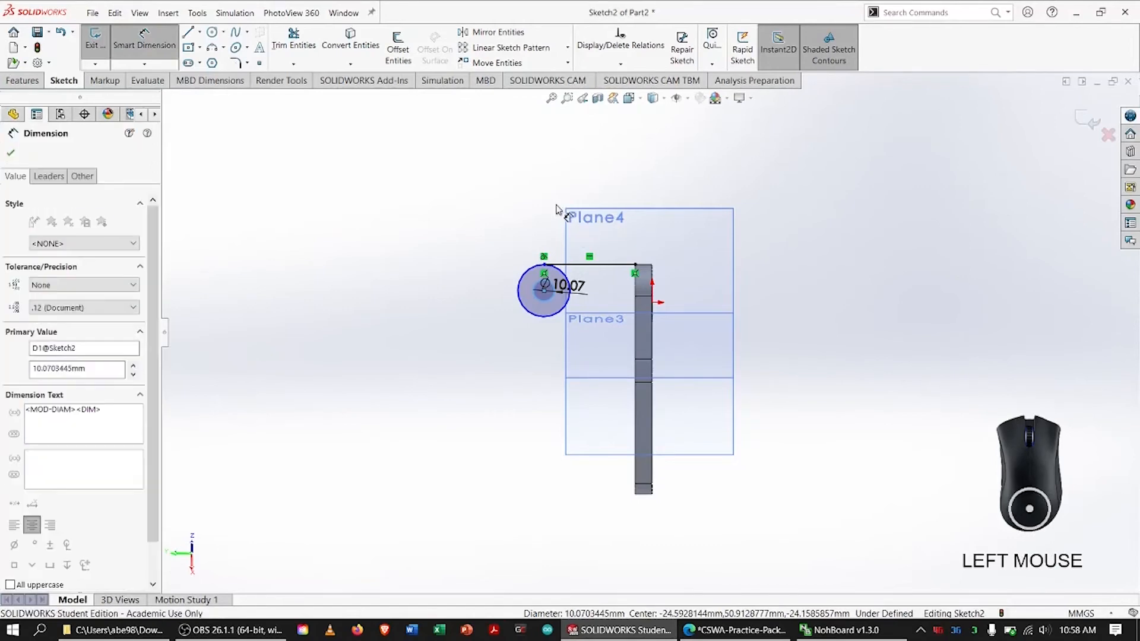
{"action": "type", "text": "8"}
{"action": "key", "text": "Return"}
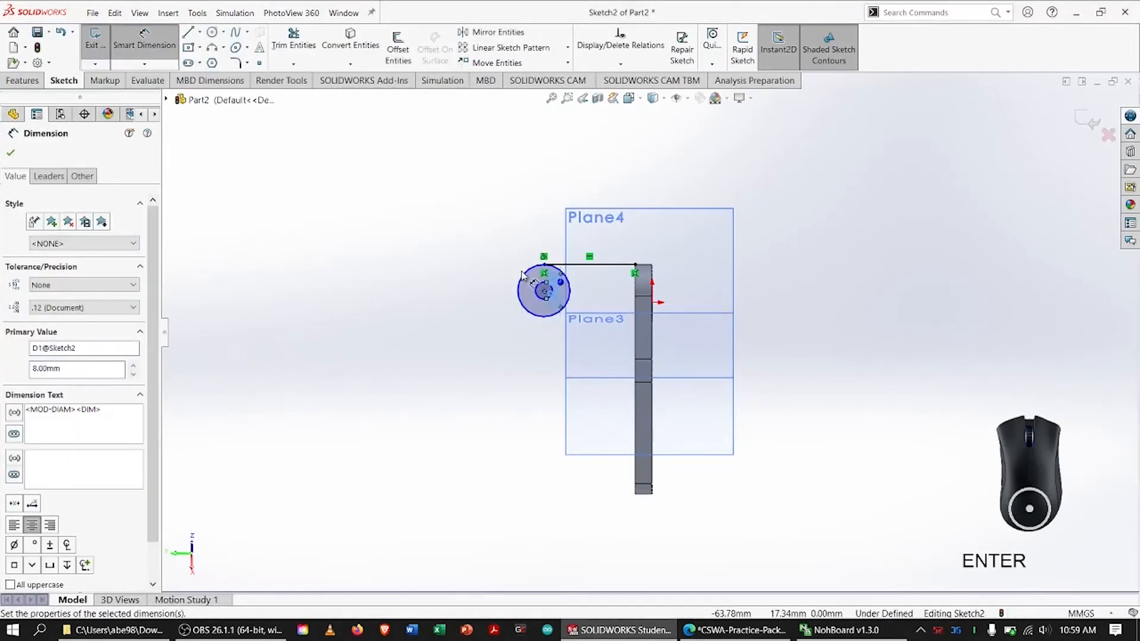
Dimension the outer circle's diameter as 16 mm and switch that dimension to radius display
{"action": "left_click", "coordinate": [526, 273]}
{"action": "left_click", "coordinate": [509, 245]}
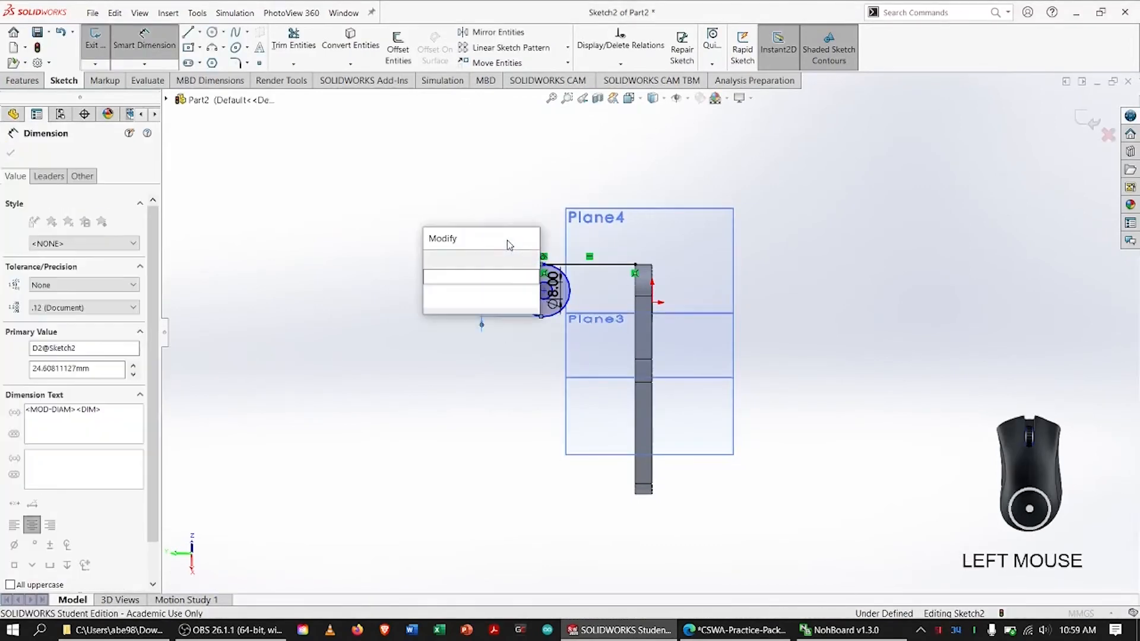
{"action": "type", "text": "1"}
{"action": "key", "text": "Return"}
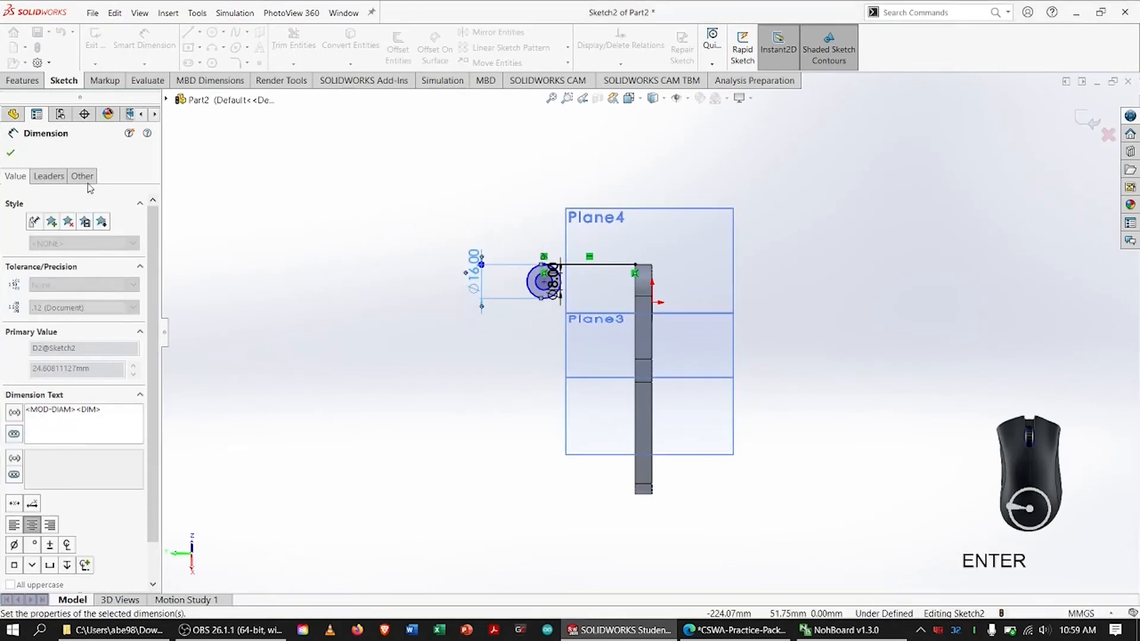
{"action": "left_click", "coordinate": [48, 175]}
{"action": "left_click", "coordinate": [37, 266]}
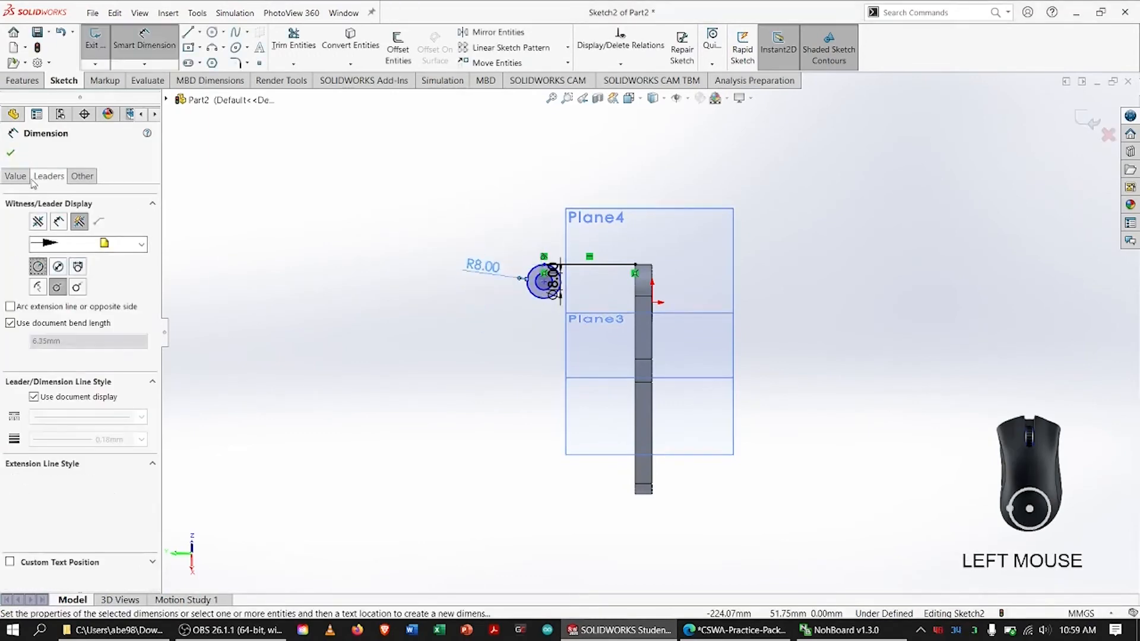
{"action": "left_click", "coordinate": [11, 152]}
Sketch a sloped line from the outer circle's underside to the base's top face, closed by a vertical line about 36 mm long to the corner
{"action": "key", "text": "f"}
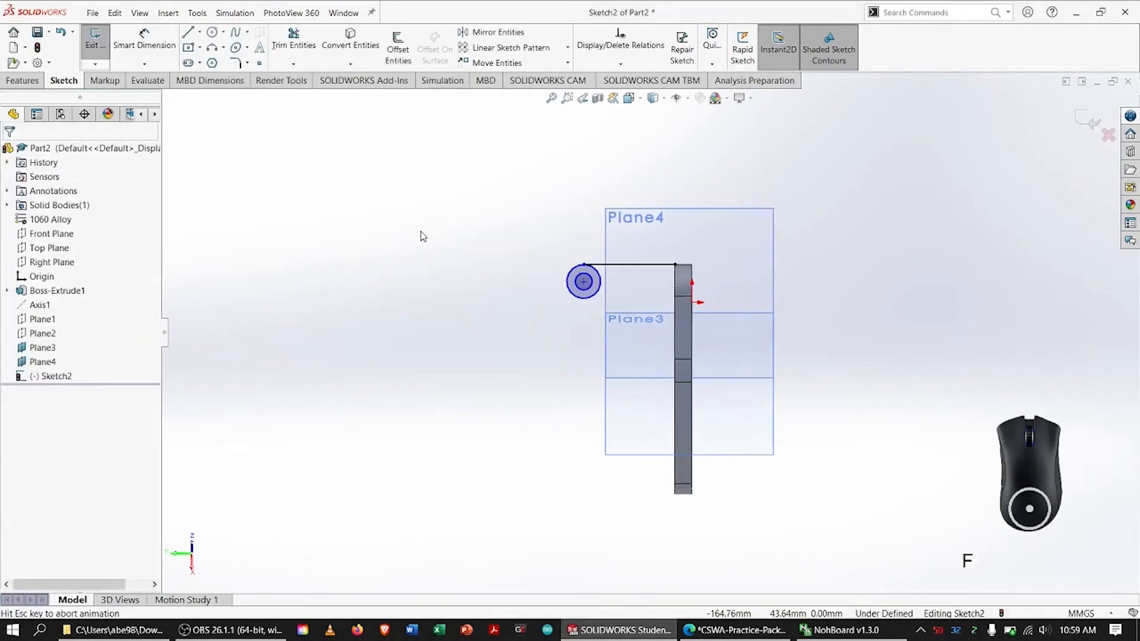
{"action": "left_click", "coordinate": [188, 33]}
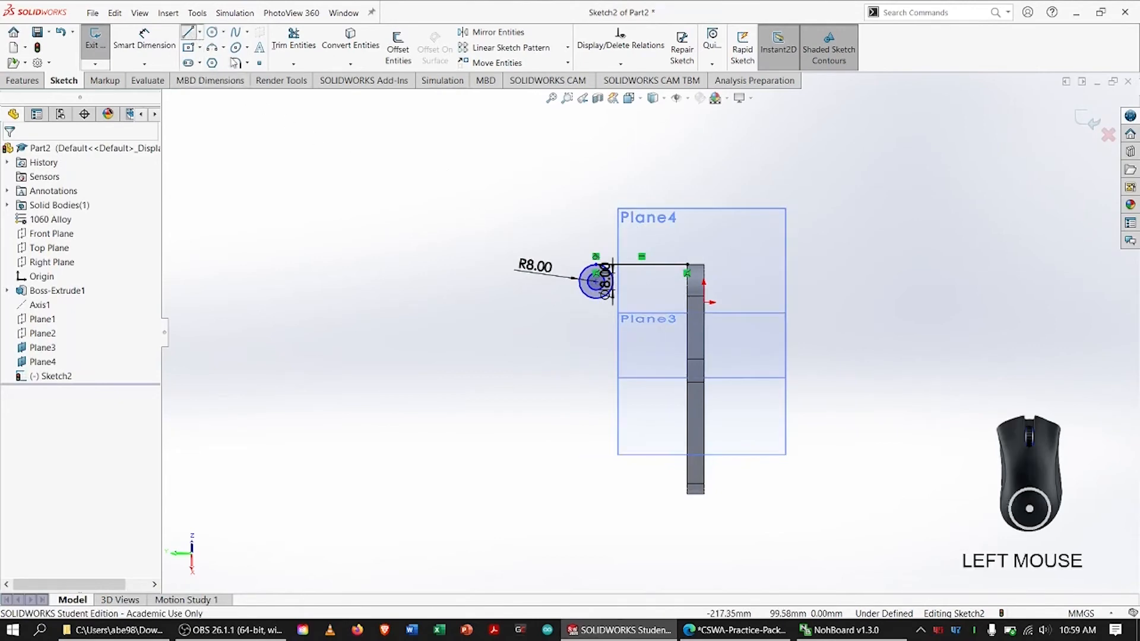
{"action": "left_click", "coordinate": [594, 300]}
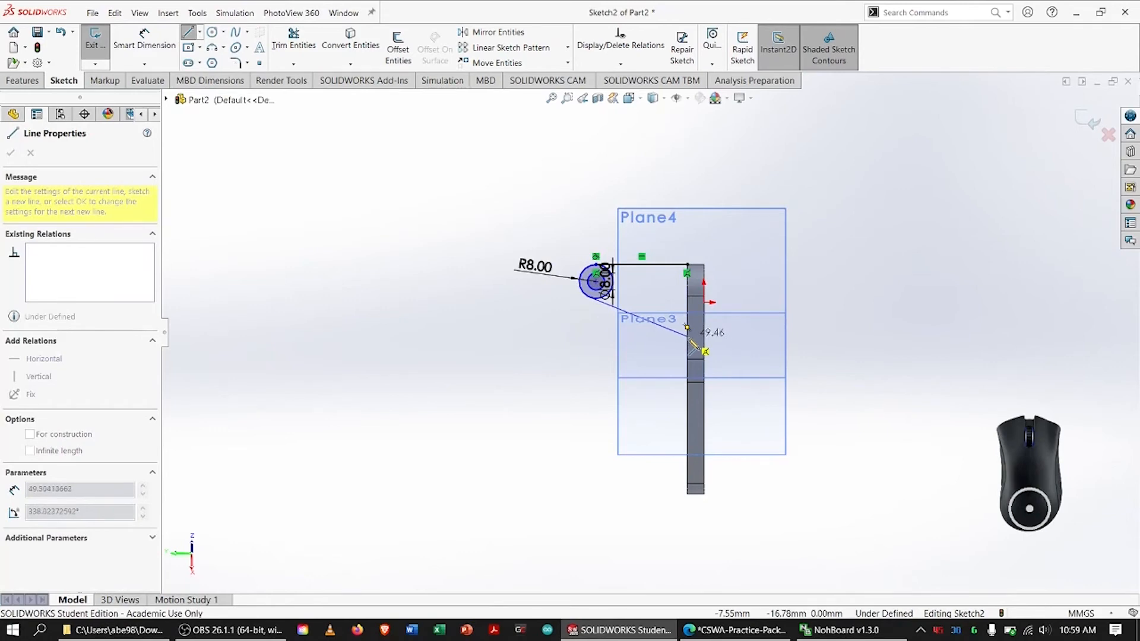
{"action": "left_click", "coordinate": [687, 340]}
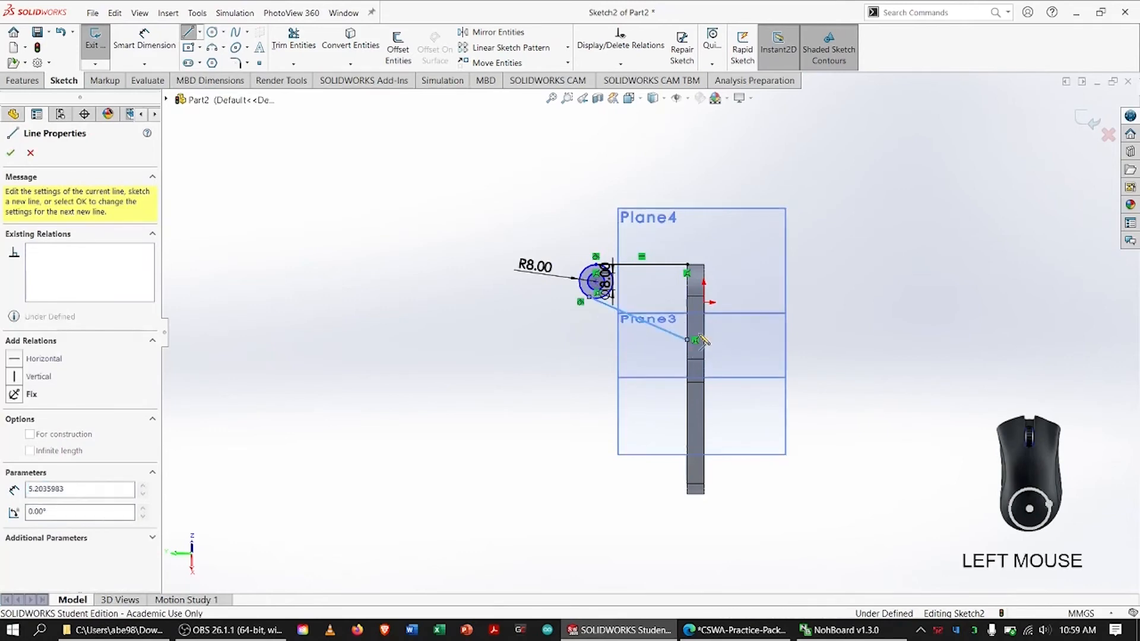
{"action": "left_click", "coordinate": [687, 265]}
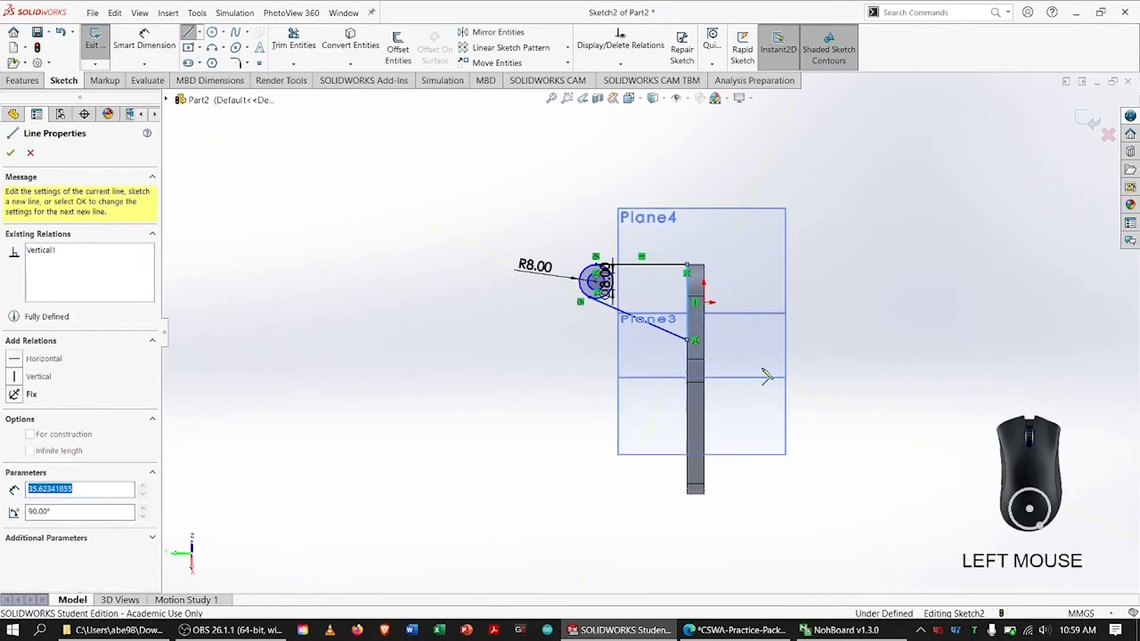
{"action": "key", "text": "Escape"}
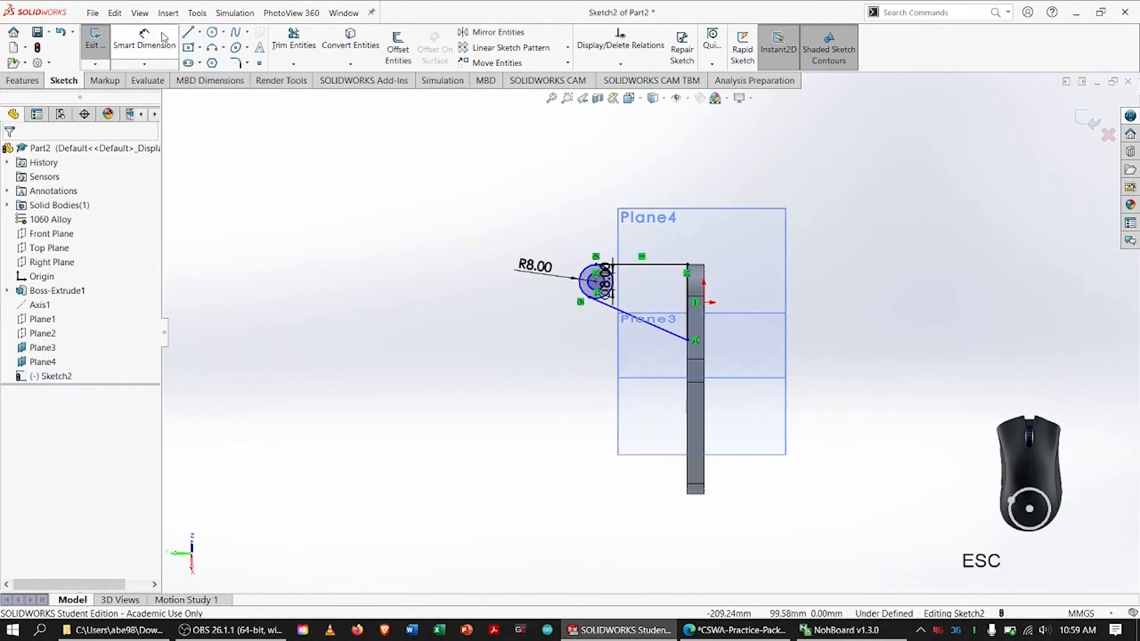
Dimension the angle between the sloped line and the horizontal line as 16°
{"action": "left_click", "coordinate": [139, 13]}
{"action": "left_click", "coordinate": [123, 44]}
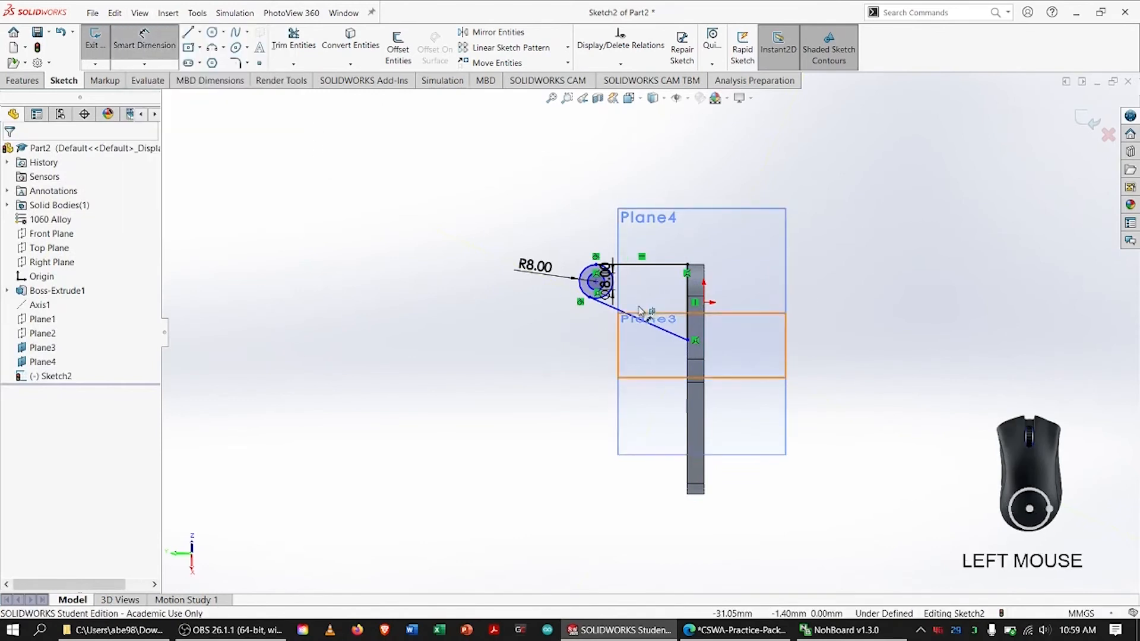
{"action": "left_click", "coordinate": [653, 326]}
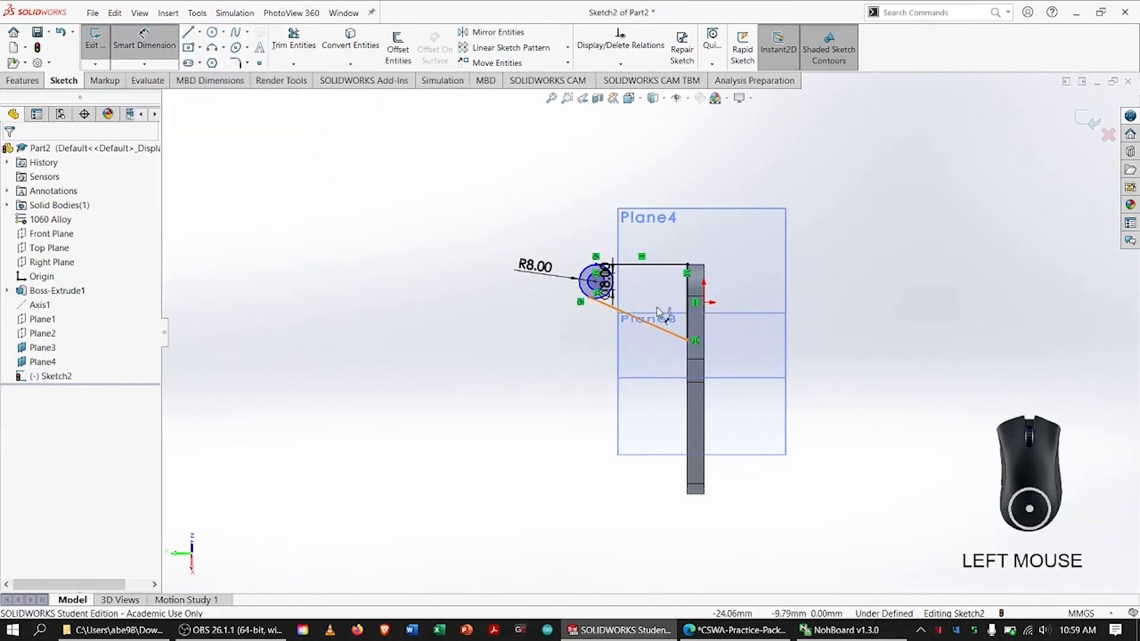
{"action": "left_click", "coordinate": [652, 266]}
{"action": "left_click", "coordinate": [873, 244]}
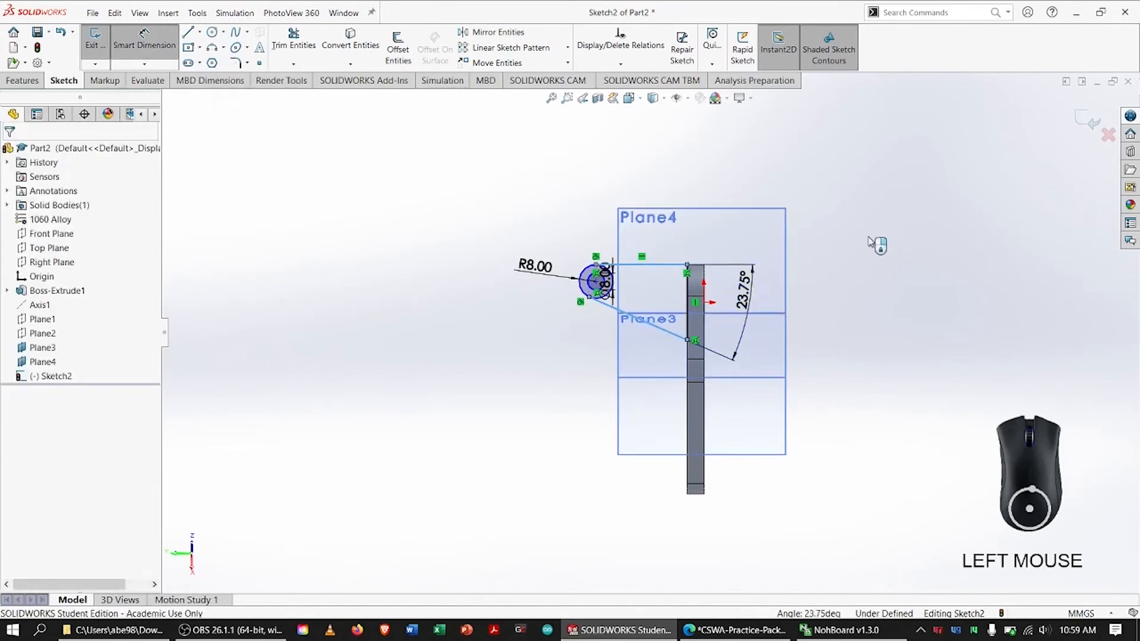
{"action": "type", "text": "1+"}
{"action": "key", "text": "BackSpace"}
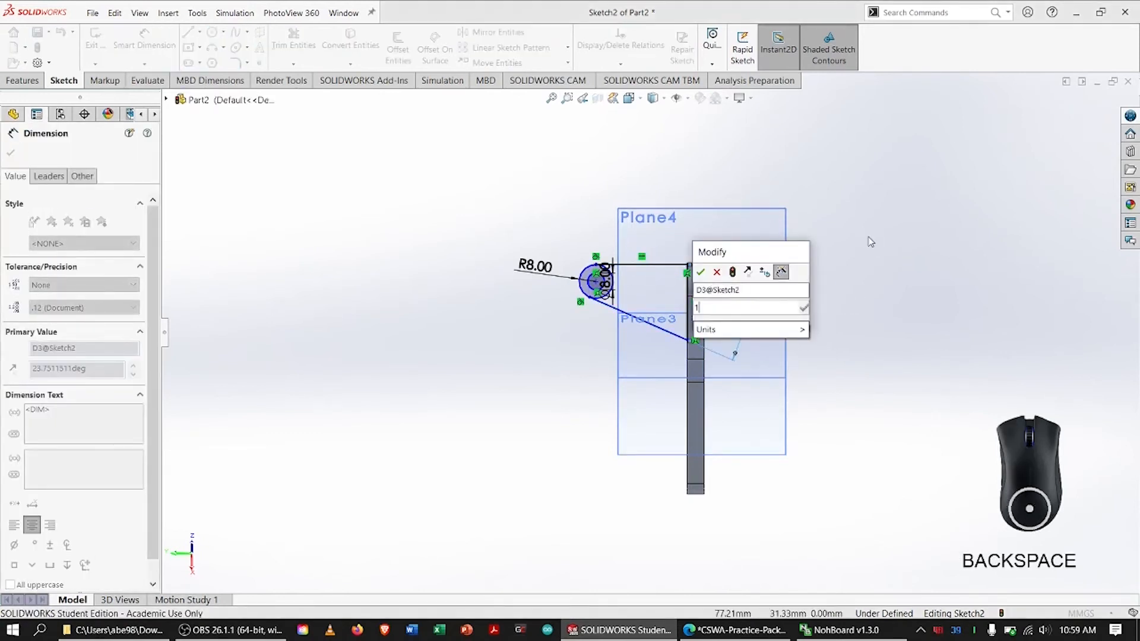
{"action": "type", "text": "6"}
{"action": "key", "text": "Return"}
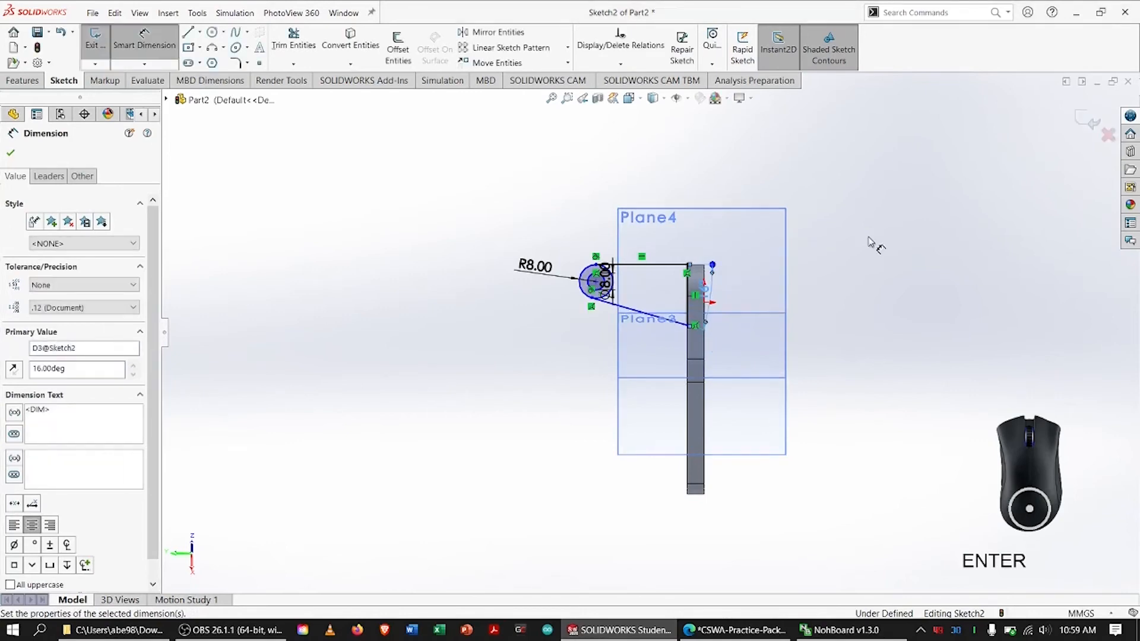
{"action": "key", "text": "Escape"}
Circle Section A-A's 46.00 dimension on the PDF drawing and return to the SOLIDWORKS part
{"action": "scroll", "coordinate": [678, 315], "scroll_direction": "up", "scroll_amount": 4}
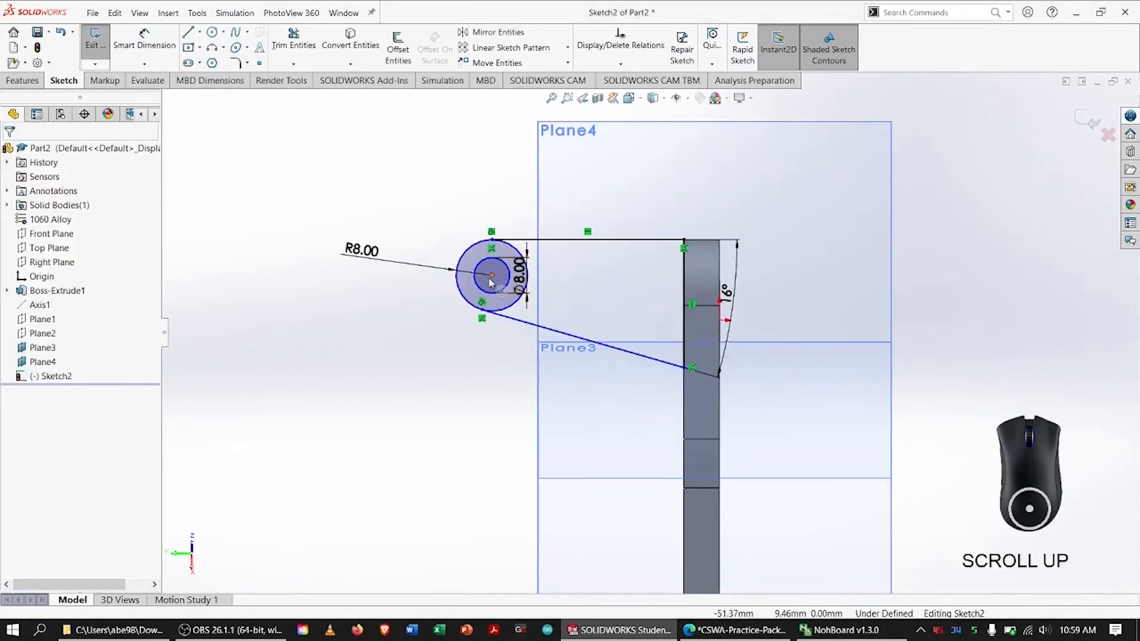
{"action": "key", "text": "alt+Tab"}
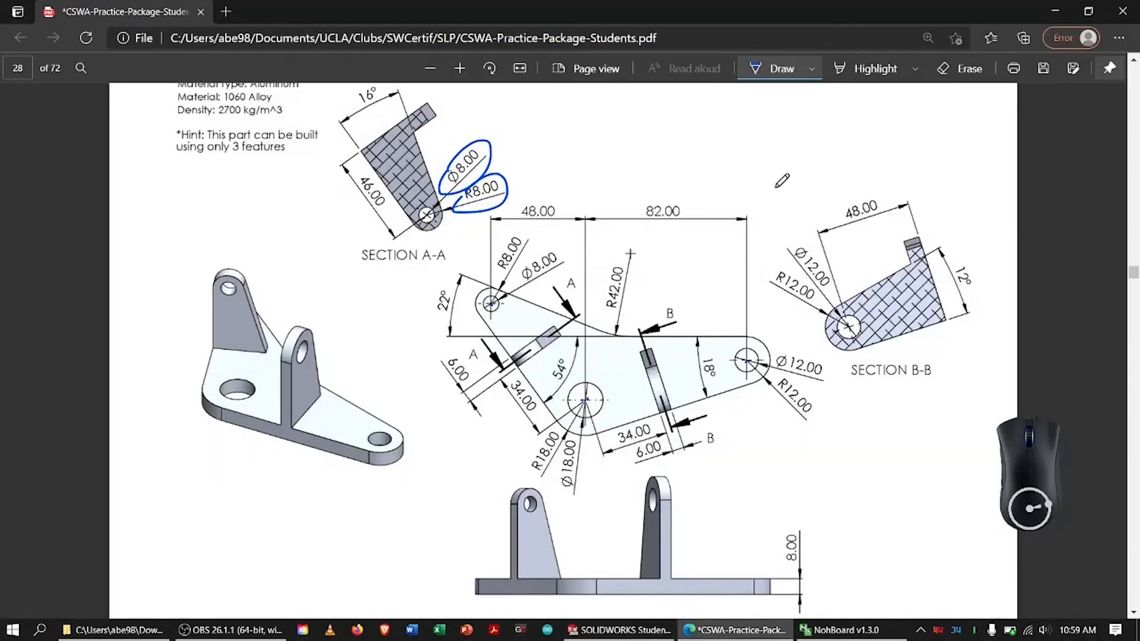
{"action": "mouse_move", "coordinate": [359, 184]}
{"action": "left_mouse_down"}
{"action": "mouse_move", "coordinate": [374, 225]}
{"action": "mouse_move", "coordinate": [392, 180]}
{"action": "left_mouse_up"}
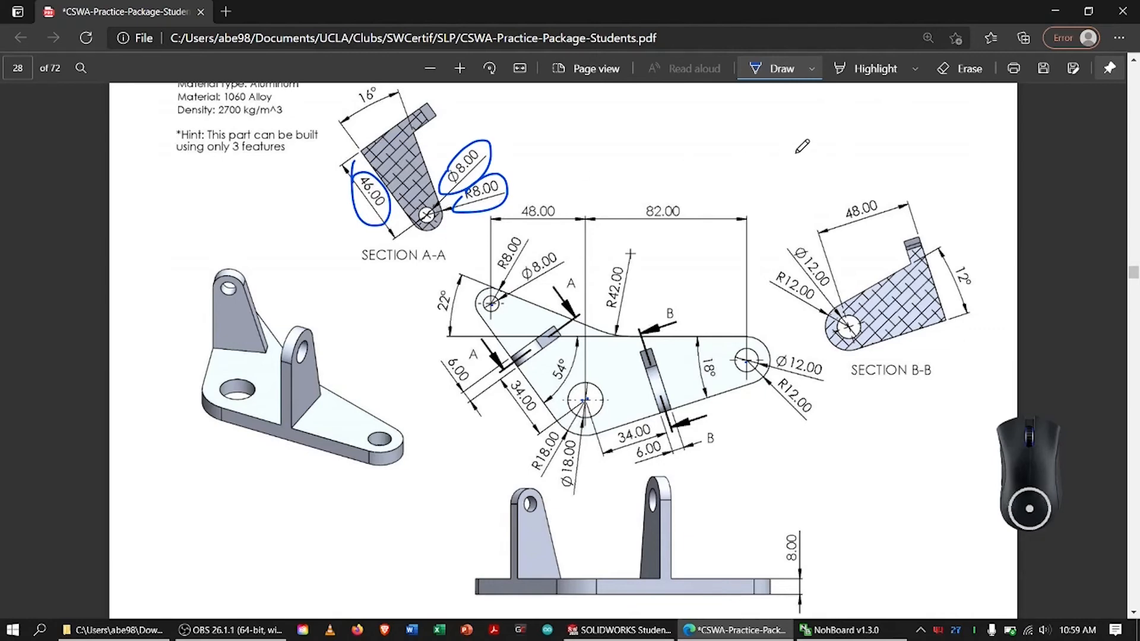
{"action": "key", "text": "alt+Tab"}
Dimension the distance from the circles' centre to the far edge of the base as 46 mm
{"action": "left_click", "coordinate": [159, 44]}
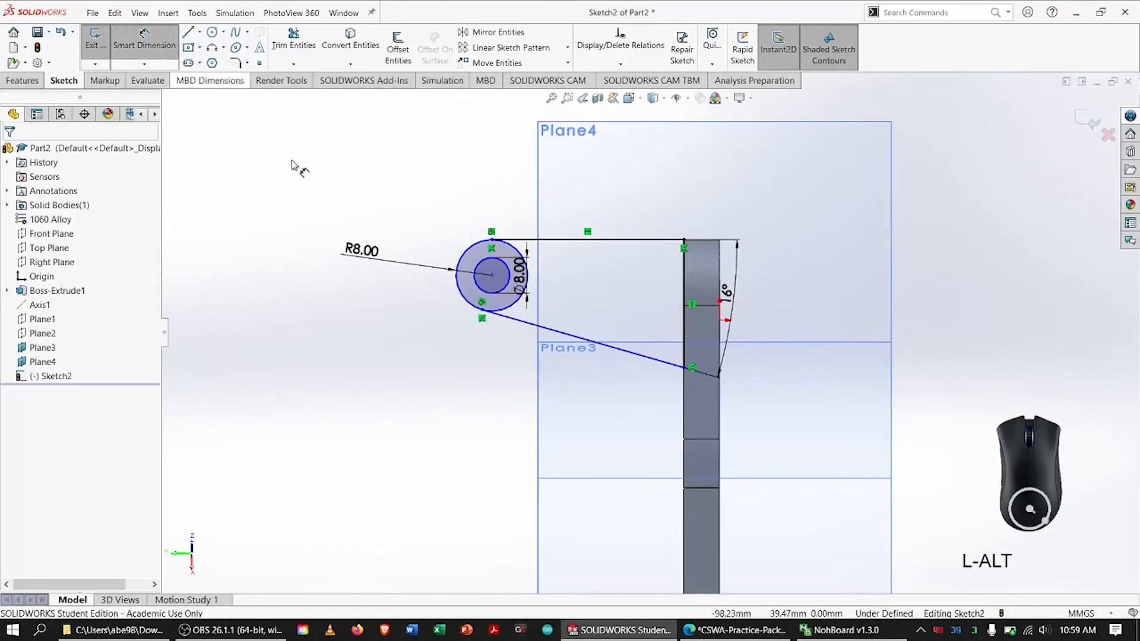
{"action": "key", "text": "alt+Tab"}
{"action": "key", "text": "alt+Tab"}
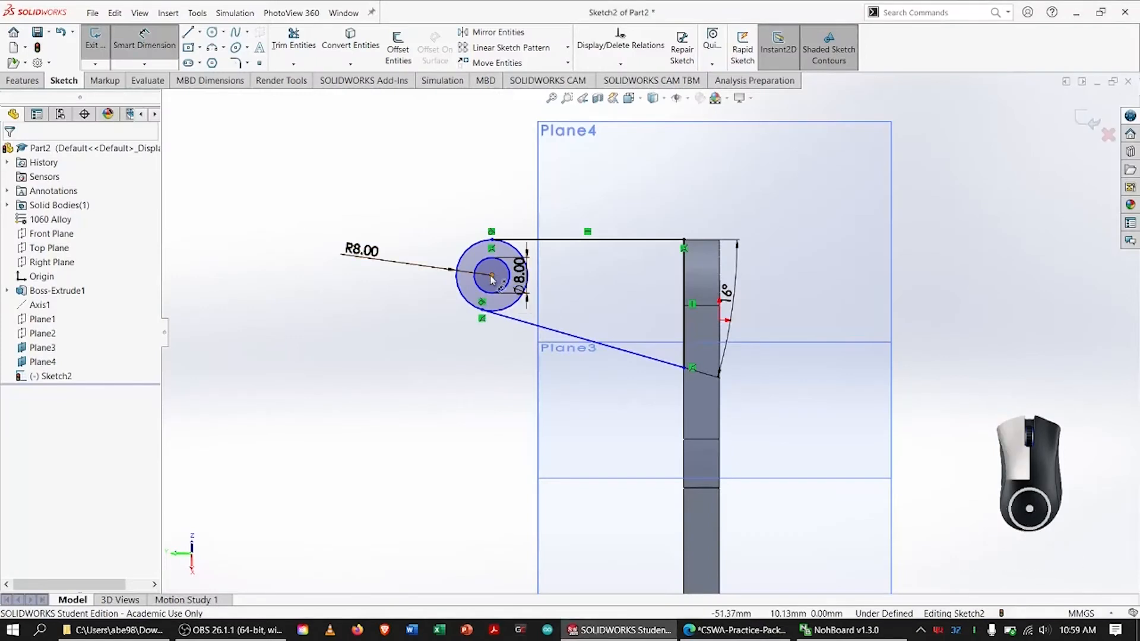
{"action": "left_click", "coordinate": [492, 274]}
{"action": "left_click", "coordinate": [720, 279]}
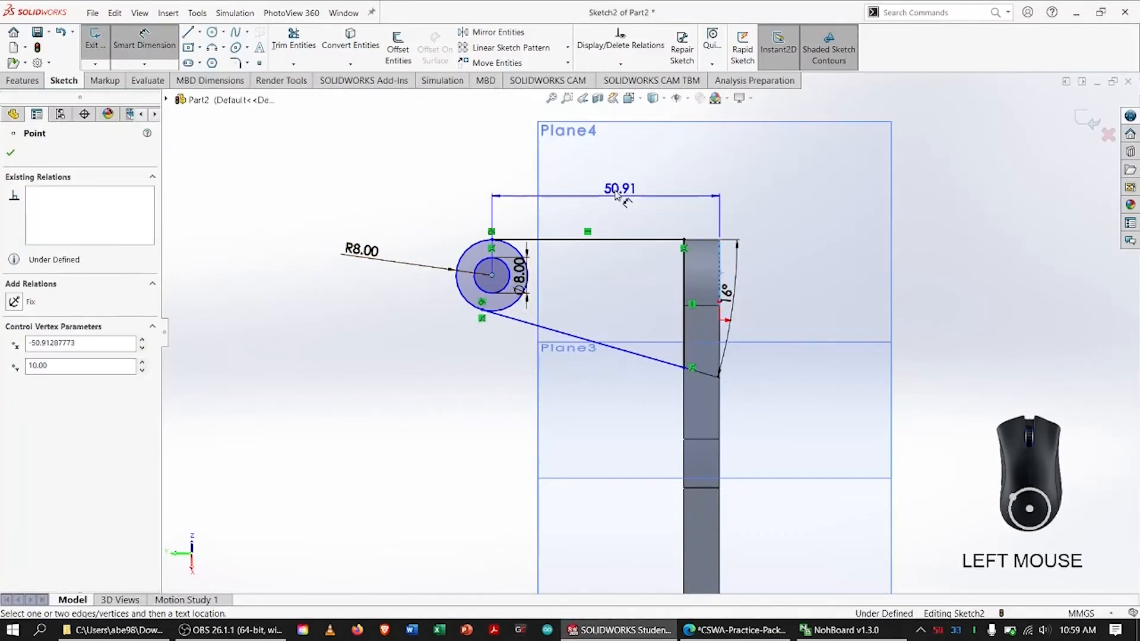
{"action": "left_click", "coordinate": [697, 142]}
{"action": "type", "text": "46"}
{"action": "key", "text": "Return"}
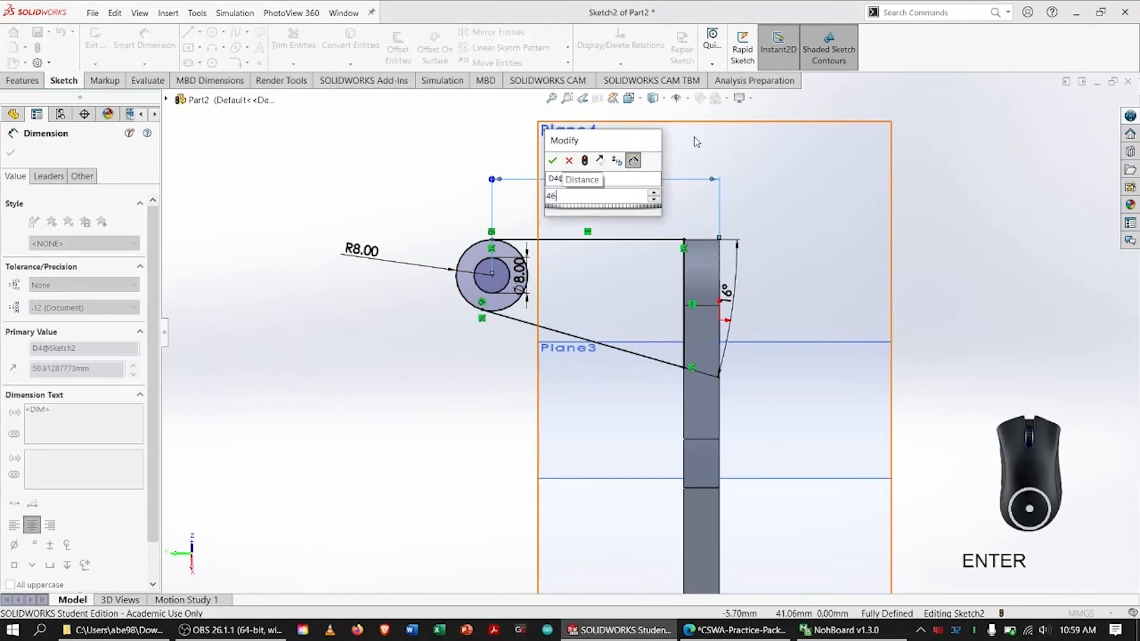
{"action": "key", "text": "Return"}
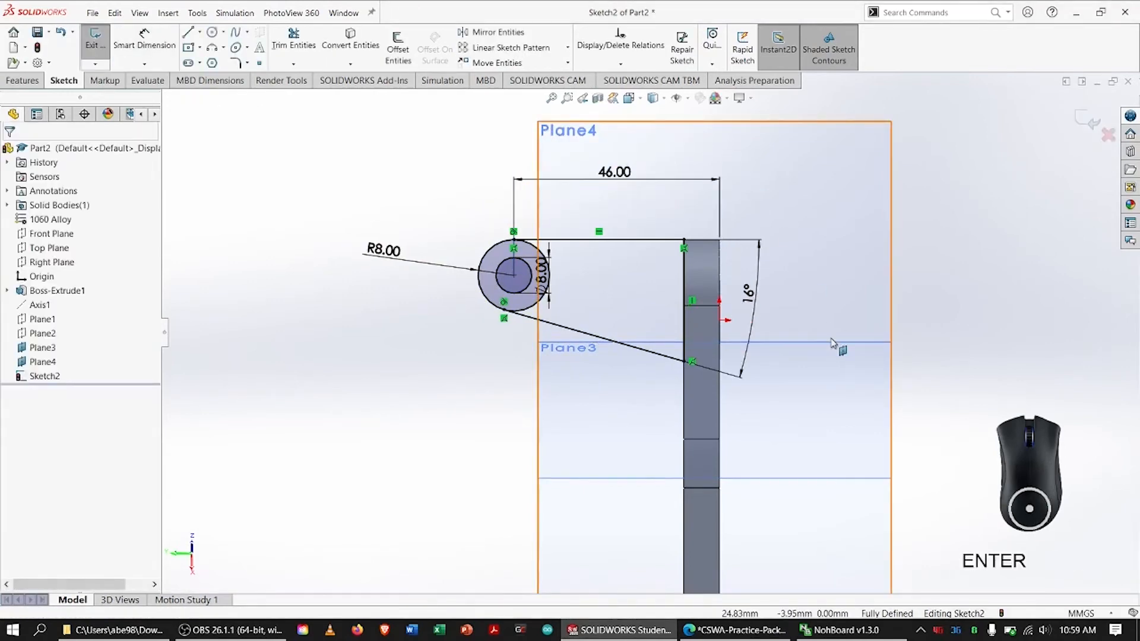
Trim away the outer circle's arc inside the profile between the horizontal and sloped lines
{"action": "left_click", "coordinate": [294, 42]}
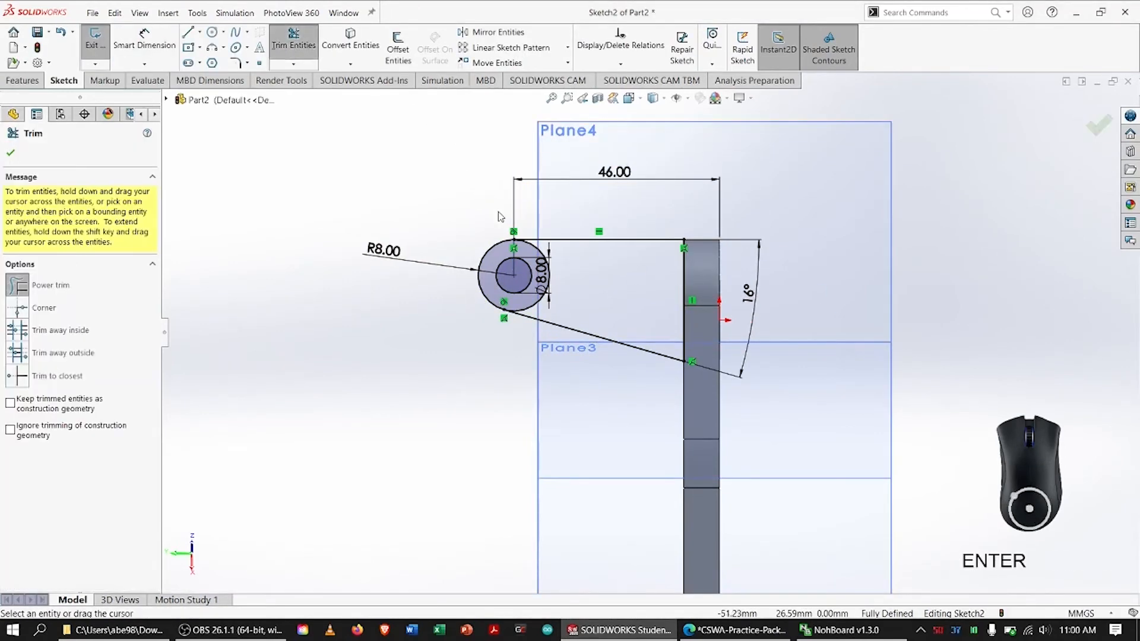
{"action": "left_click_drag", "start_coordinate": [524, 300], "coordinate": [553, 310]}
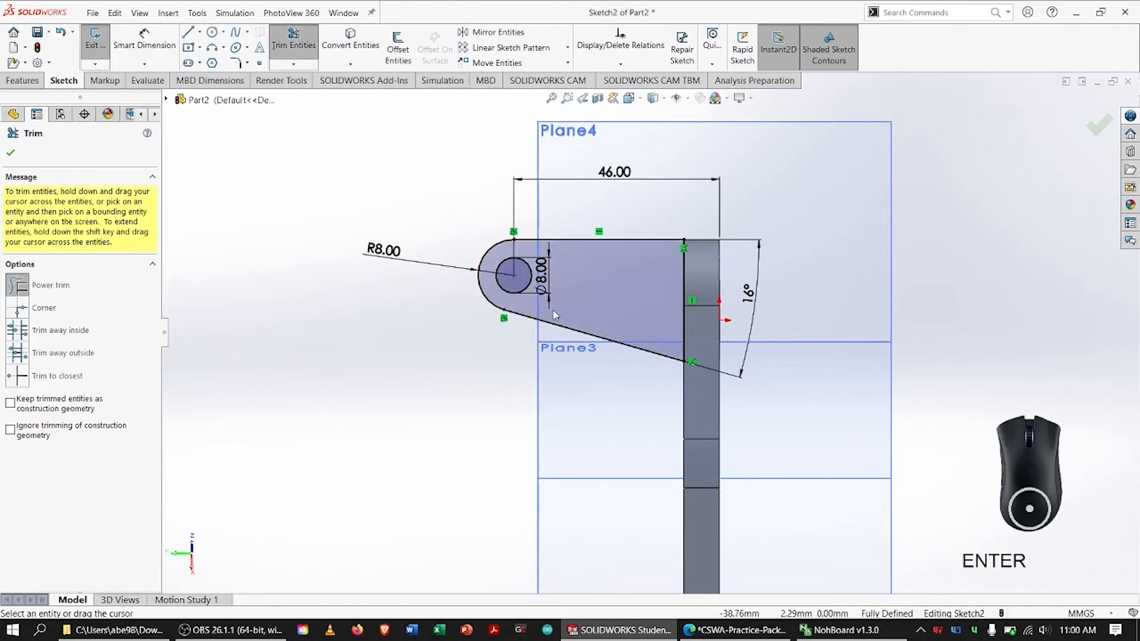
{"action": "left_click", "coordinate": [11, 154]}
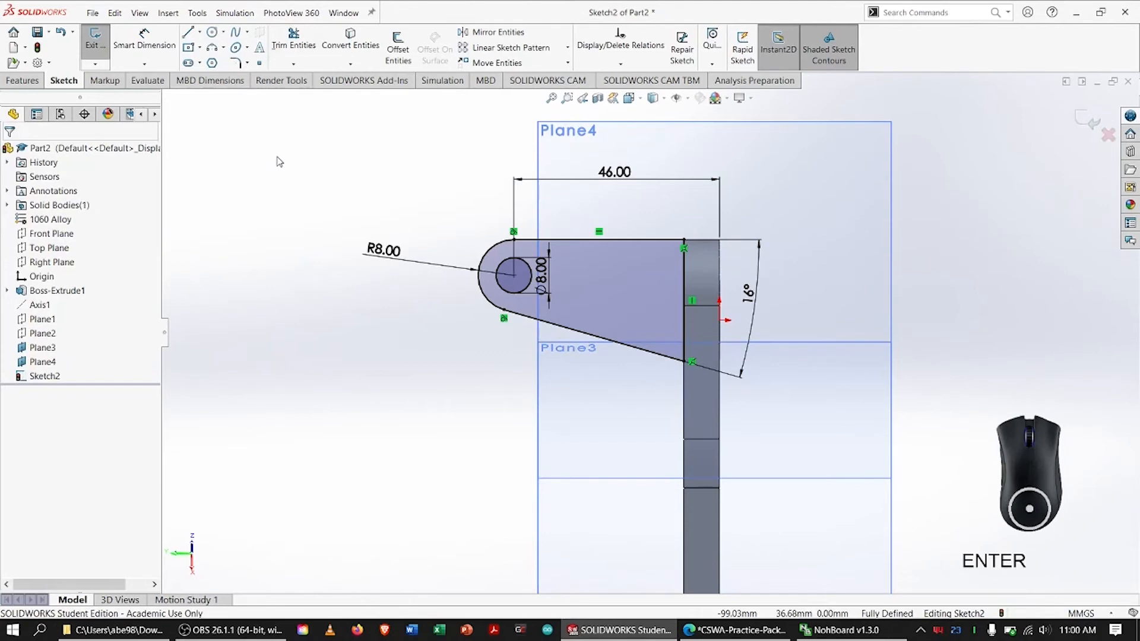
Switch to the PDF drawing and circle the 6.00 thickness dimension beside section line A-A
{"action": "key", "text": "alt+Tab"}
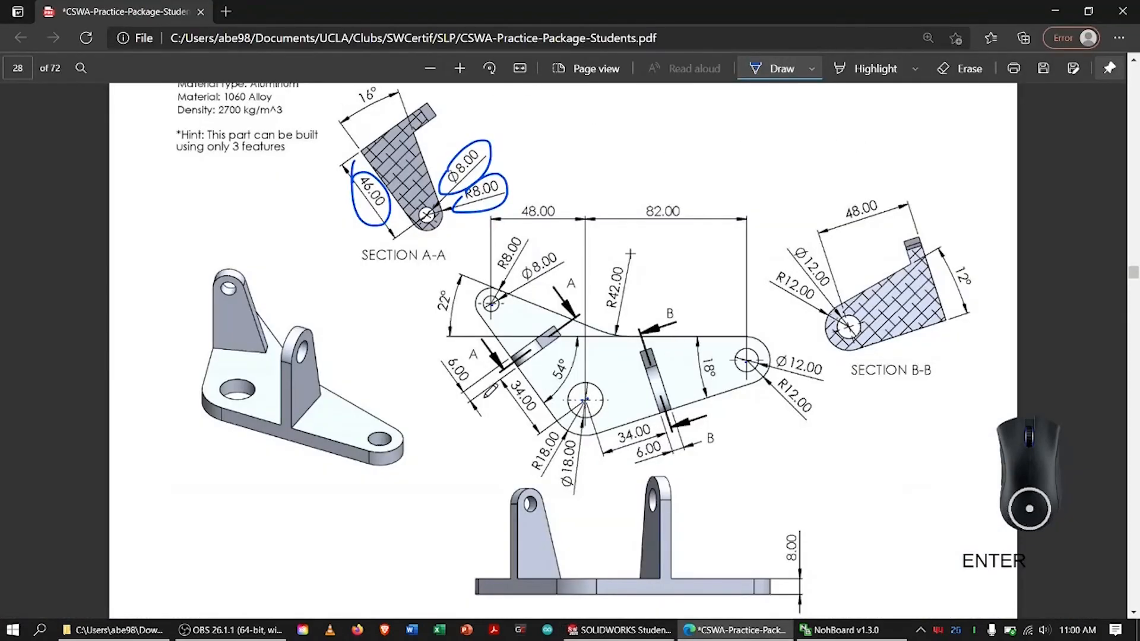
{"action": "left_click_drag", "start_coordinate": [444, 350], "coordinate": [470, 346]}
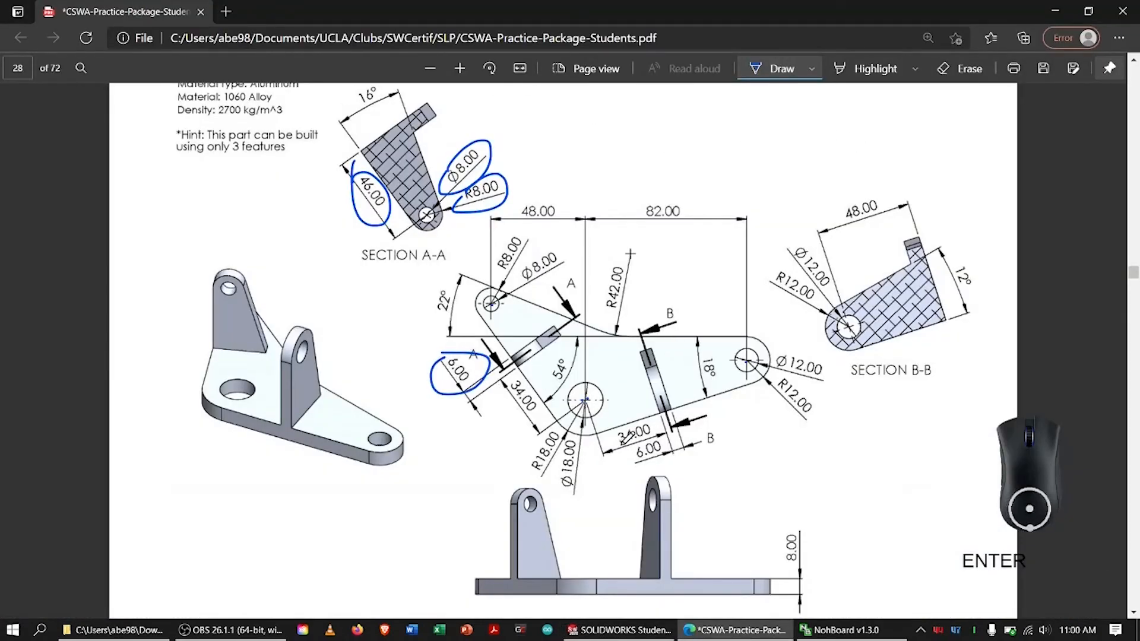
Circle the 6.00 dimension beside section line B-B on the PDF, return to SOLIDWORKS and set a 6 mm blind extrusion of the profile
{"action": "left_click_drag", "start_coordinate": [640, 444], "coordinate": [645, 441]}
{"action": "key", "text": "alt+Tab"}
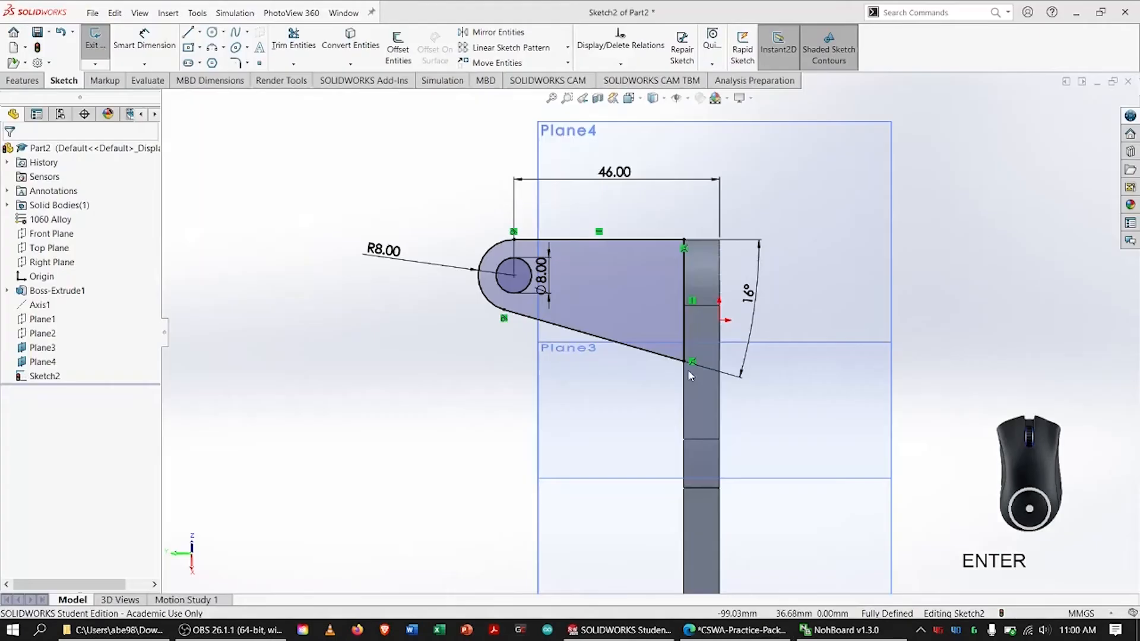
{"action": "left_click", "coordinate": [27, 81]}
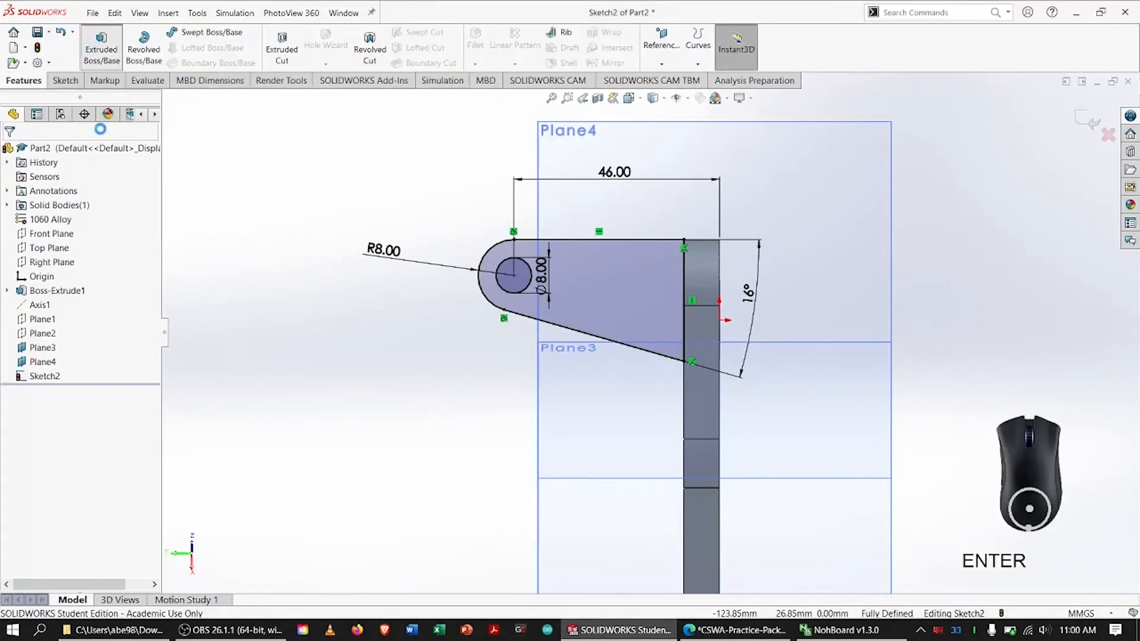
{"action": "left_click", "coordinate": [101, 47]}
{"action": "type", "text": "6"}
{"action": "key", "text": "Return"}
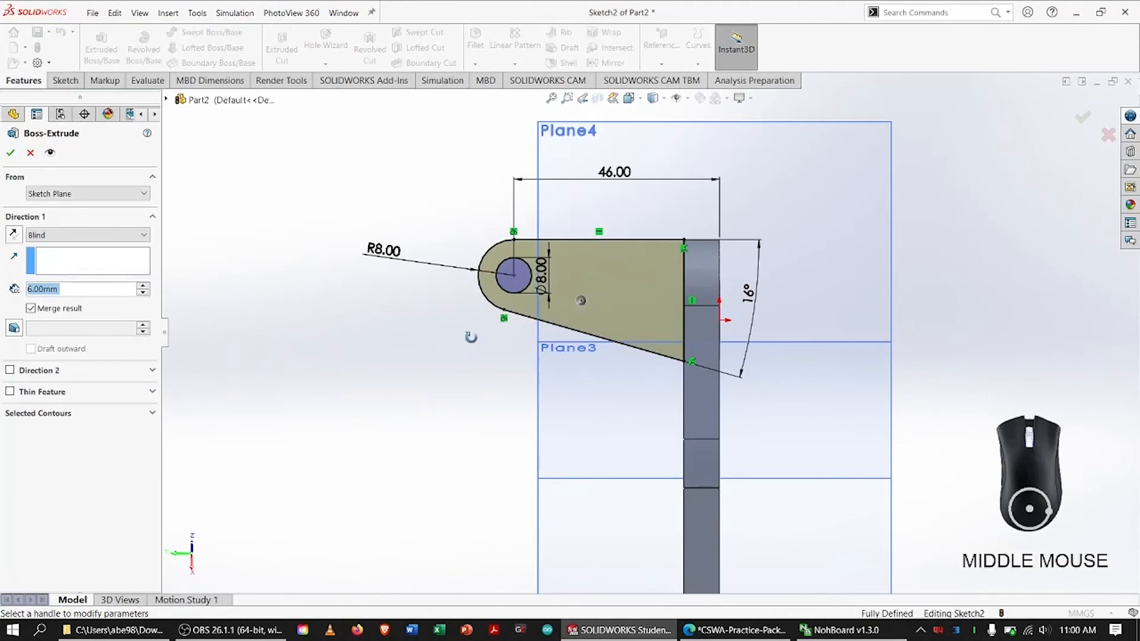
{"action": "mouse_move", "coordinate": [473, 331]}
{"action": "middle_mouse_down"}
{"action": "mouse_move", "coordinate": [487, 344]}
{"action": "mouse_move", "coordinate": [448, 348]}
{"action": "mouse_move", "coordinate": [464, 352]}
{"action": "mouse_move", "coordinate": [457, 320]}
{"action": "mouse_move", "coordinate": [445, 321]}
{"action": "mouse_move", "coordinate": [459, 324]}
{"action": "middle_mouse_up"}
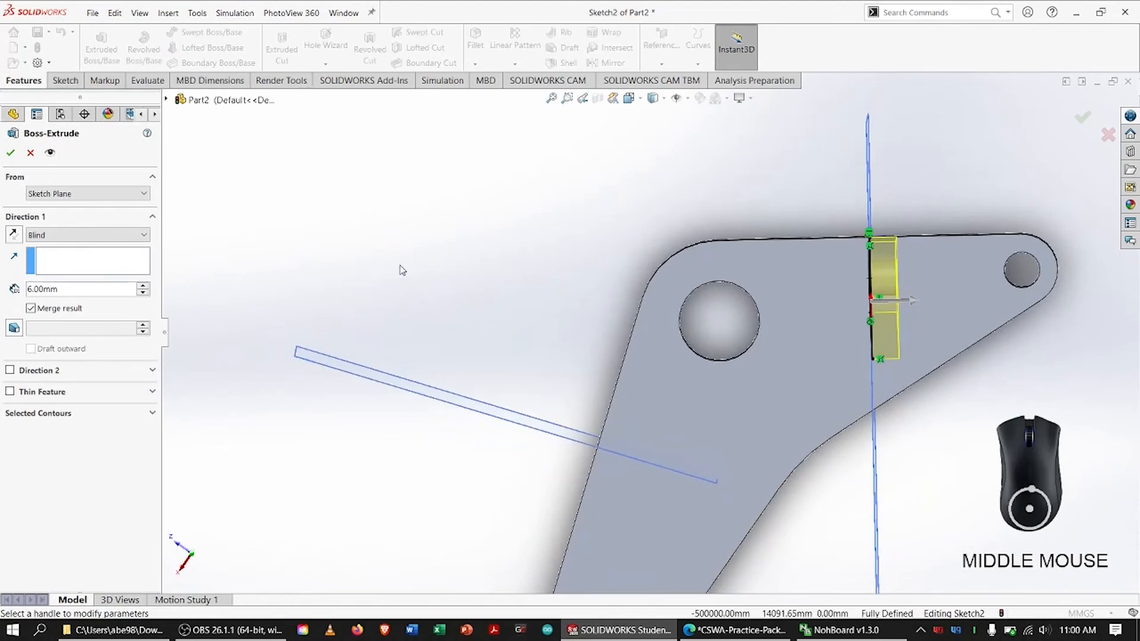
On the PDF drawing, circle Section A-A's 34.00 offset dimension, mark the centre of the 18 mm hole, and return to SOLIDWORKS
{"action": "key", "text": "alt+Tab"}
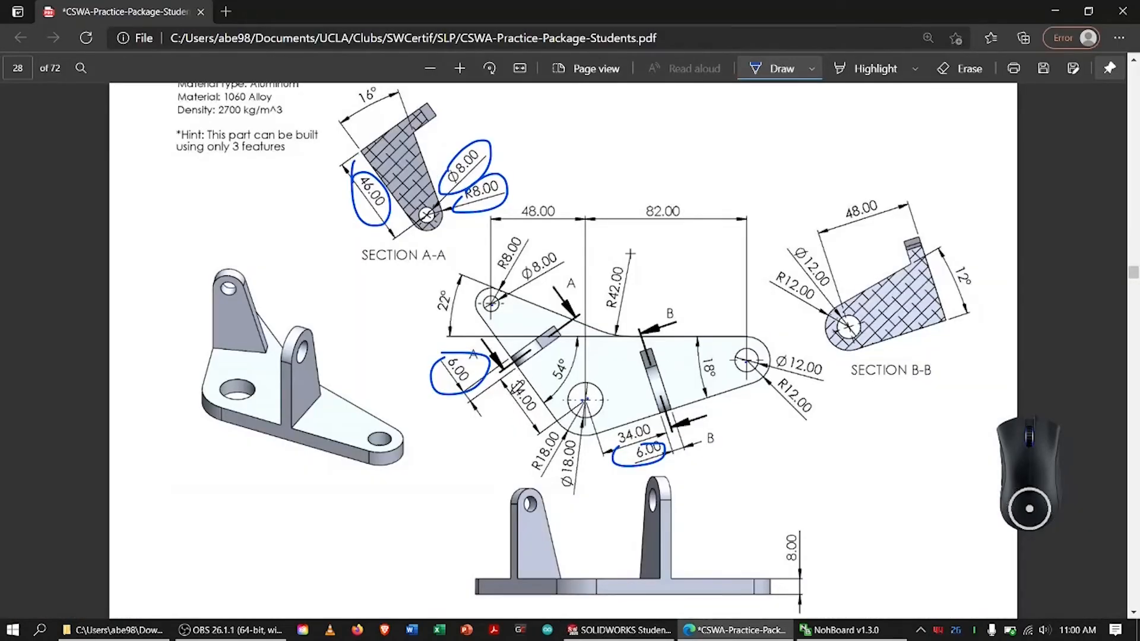
{"action": "mouse_move", "coordinate": [530, 380]}
{"action": "left_mouse_down"}
{"action": "mouse_move", "coordinate": [525, 419]}
{"action": "mouse_move", "coordinate": [509, 380]}
{"action": "left_mouse_up"}
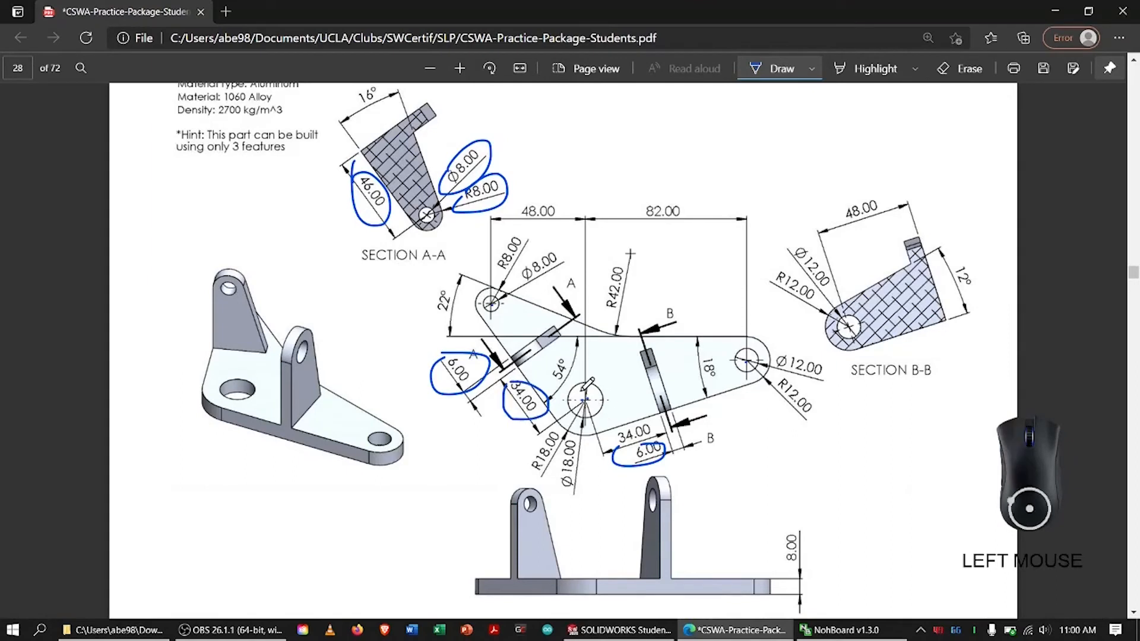
{"action": "left_click_drag", "start_coordinate": [581, 404], "coordinate": [585, 401]}
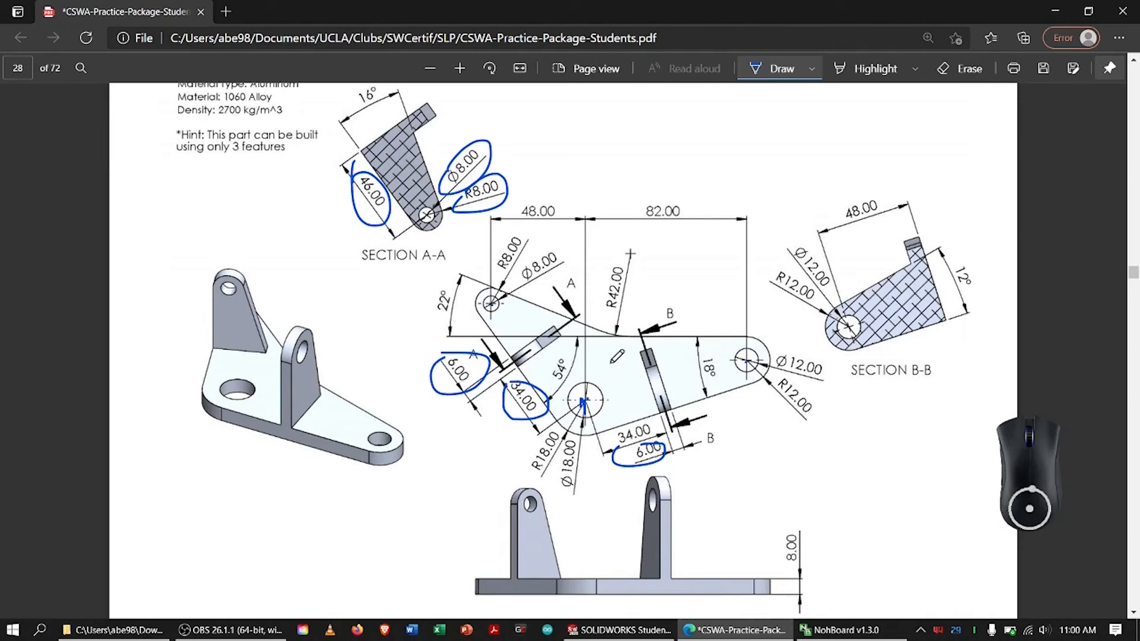
{"action": "key", "text": "alt+Tab"}
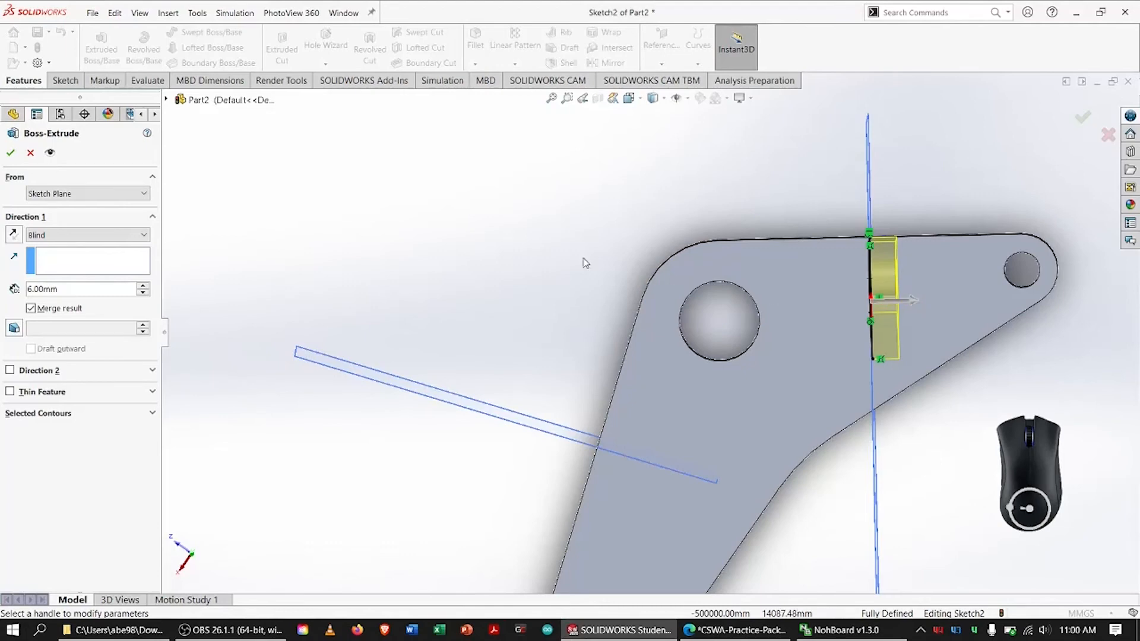
Accept the upright's extrusion, show the part in isometric view and clear the selection
{"action": "left_click", "coordinate": [10, 154]}
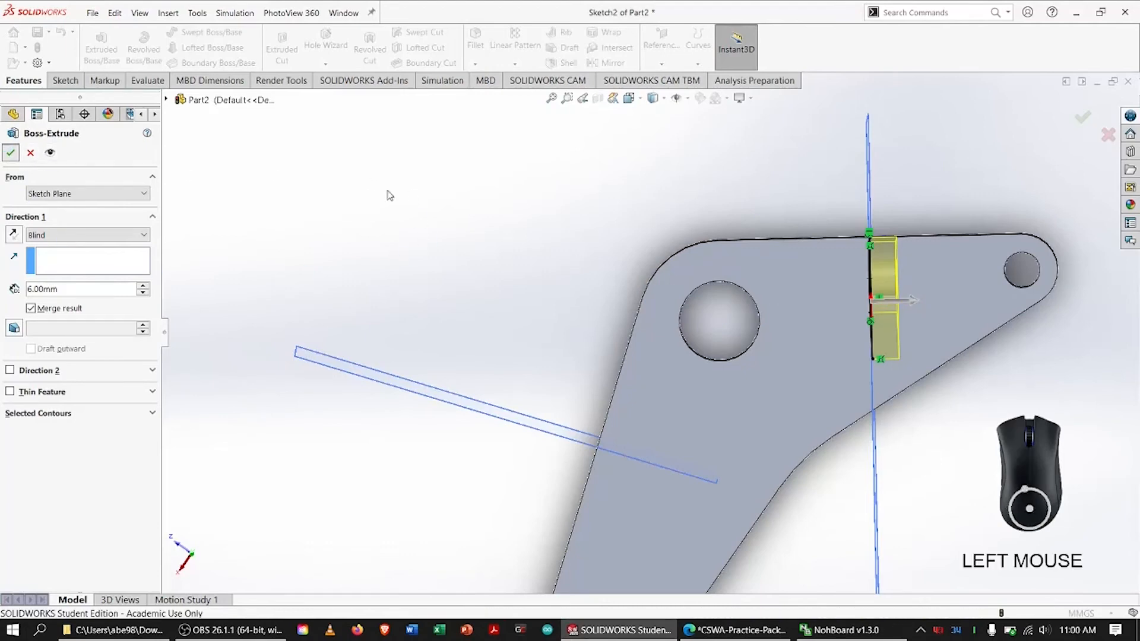
{"action": "key", "text": "ctrl+7"}
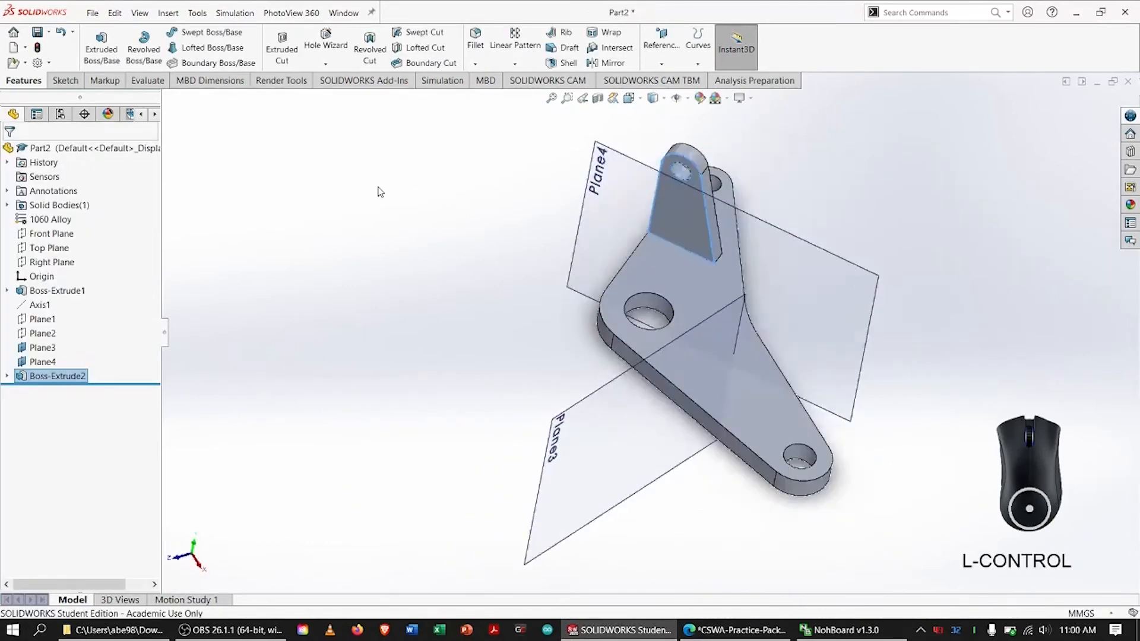
{"action": "left_click", "coordinate": [388, 263]}
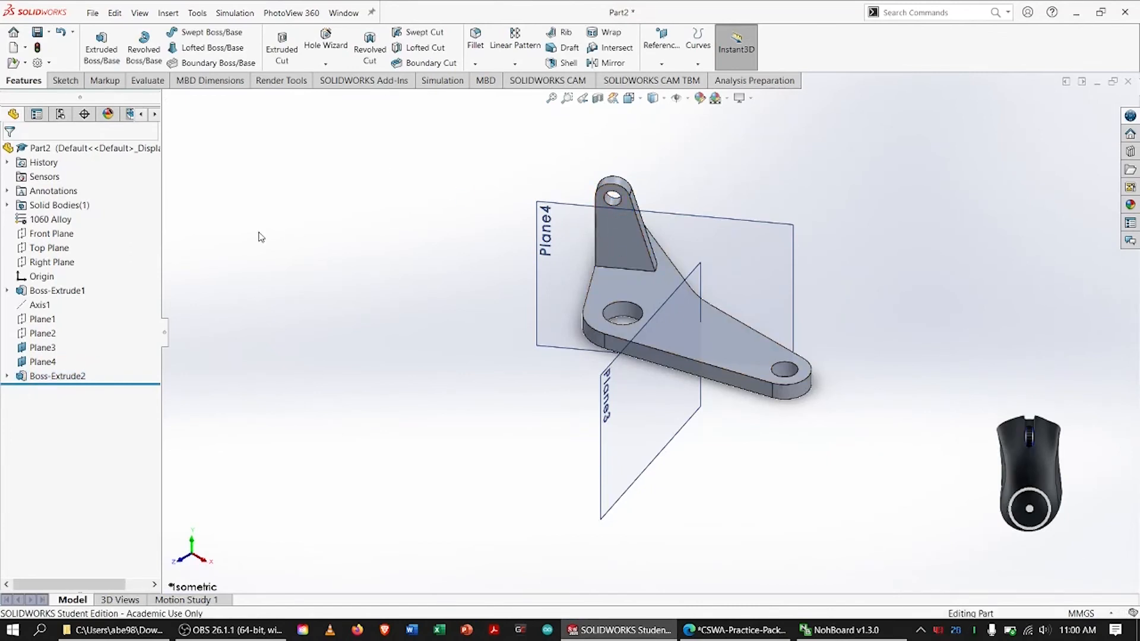
Hide the reference plane Plane4
{"action": "left_click", "coordinate": [58, 364]}
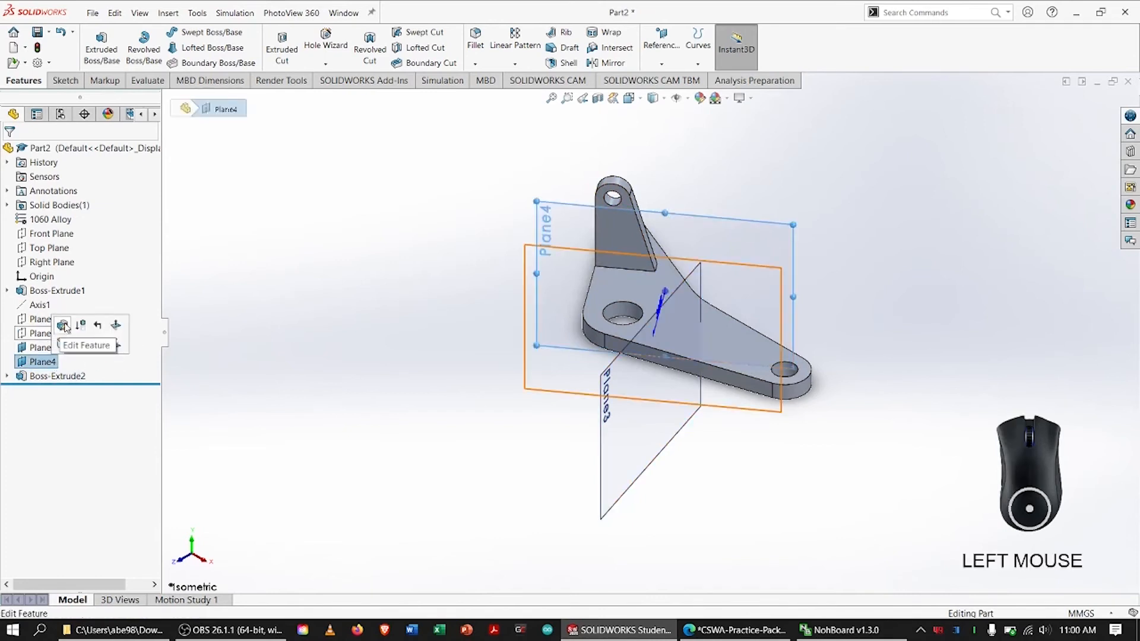
{"action": "right_click", "coordinate": [54, 362]}
{"action": "left_click", "coordinate": [339, 278]}
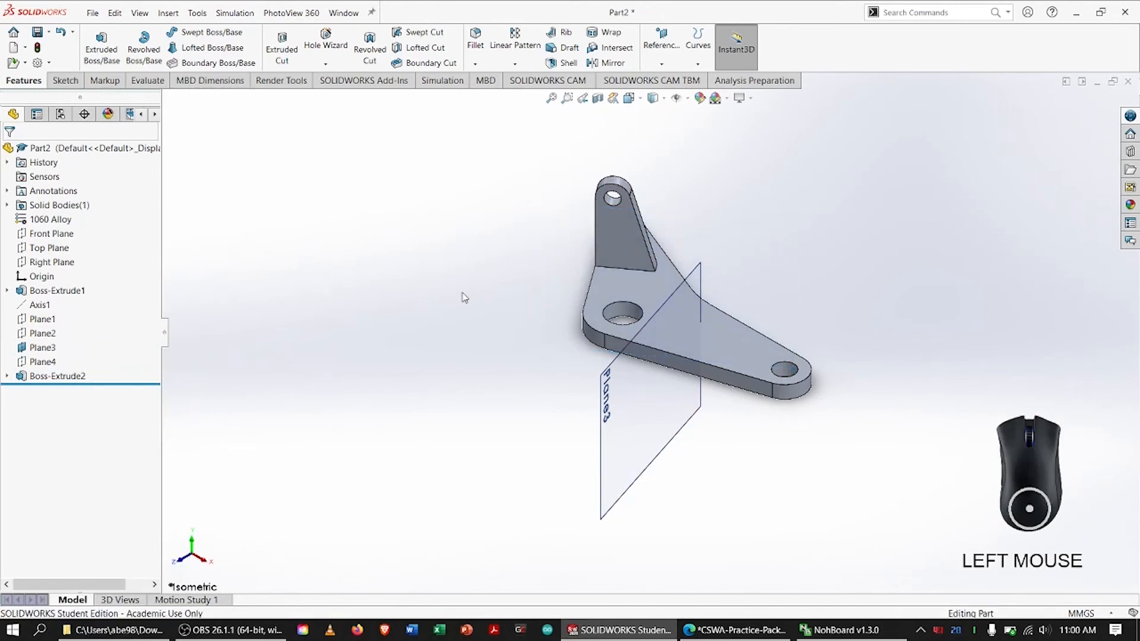
Start a new sketch on Plane3 and orient the view normal to it
{"action": "left_click", "coordinate": [43, 347]}
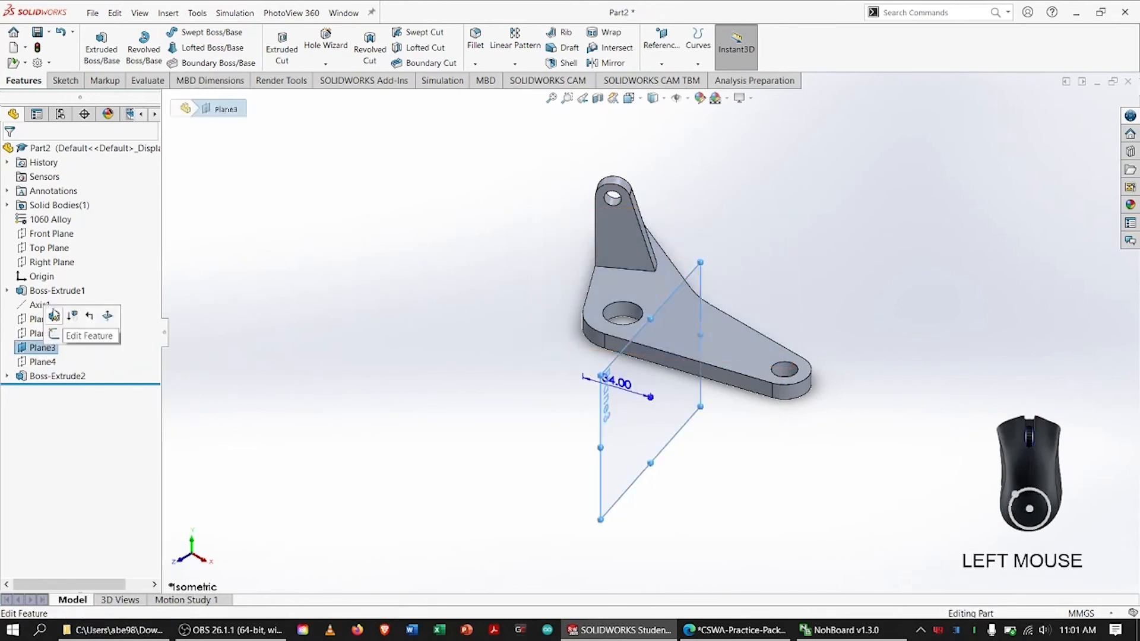
{"action": "left_click", "coordinate": [54, 333]}
{"action": "right_click", "coordinate": [56, 390]}
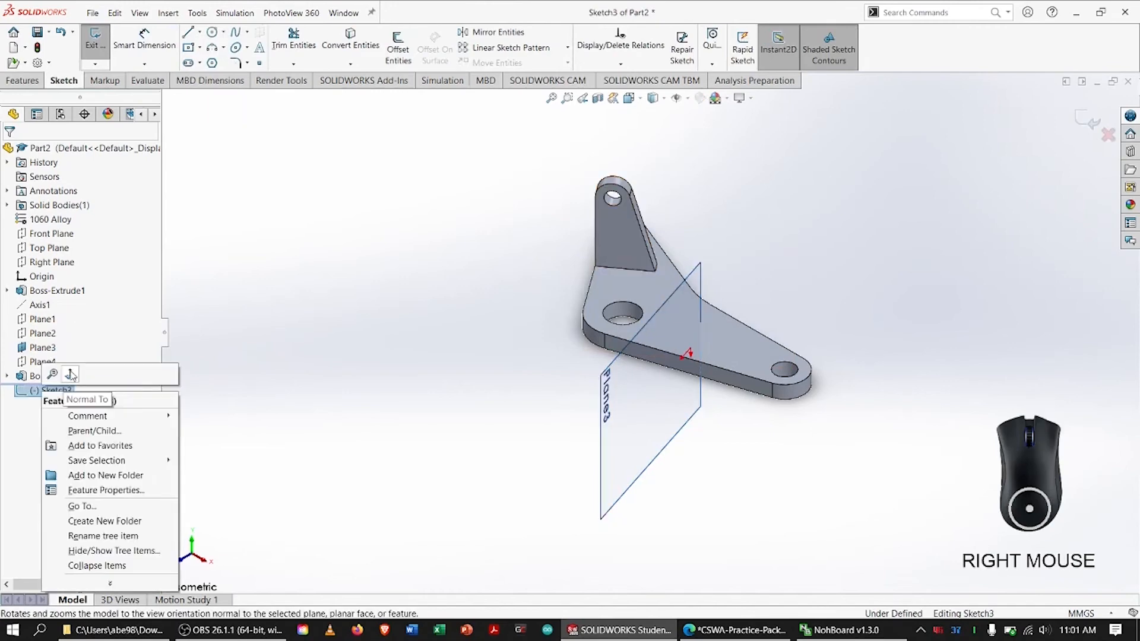
{"action": "left_click", "coordinate": [71, 374]}
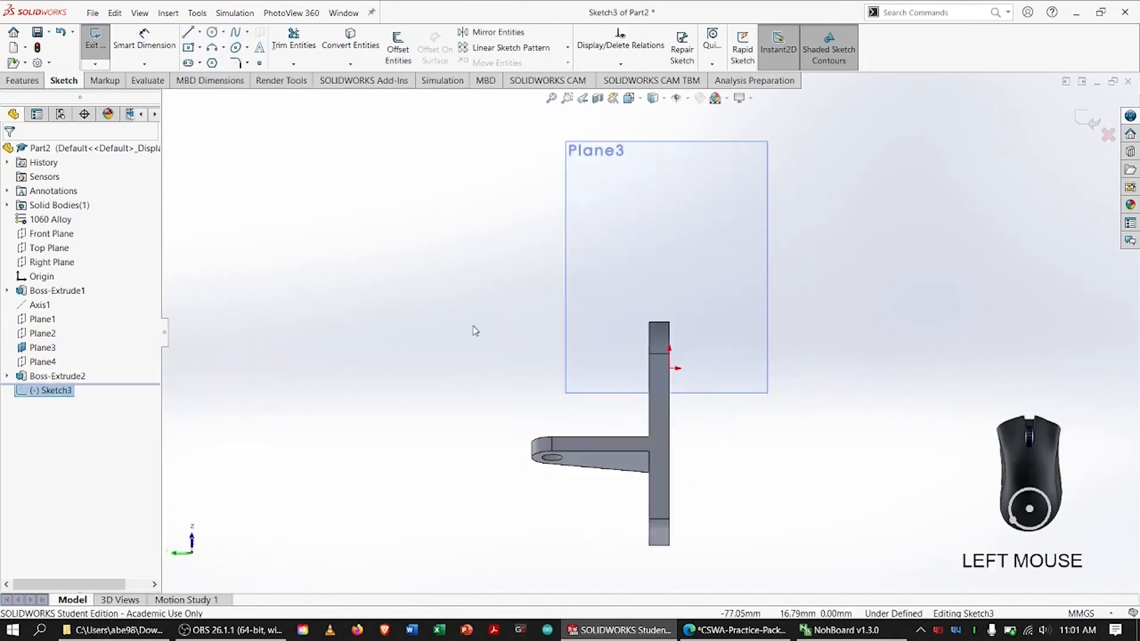
Sketch a horizontal line about 31 mm long outward from the corner at the base's end
{"action": "left_click", "coordinate": [188, 32]}
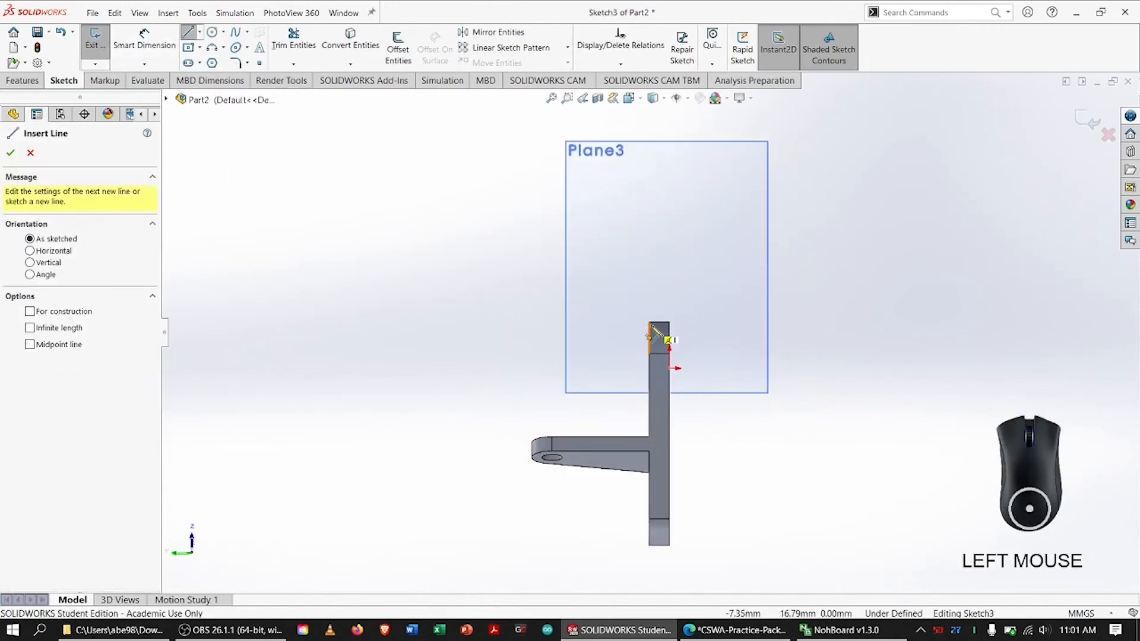
{"action": "left_click", "coordinate": [649, 323]}
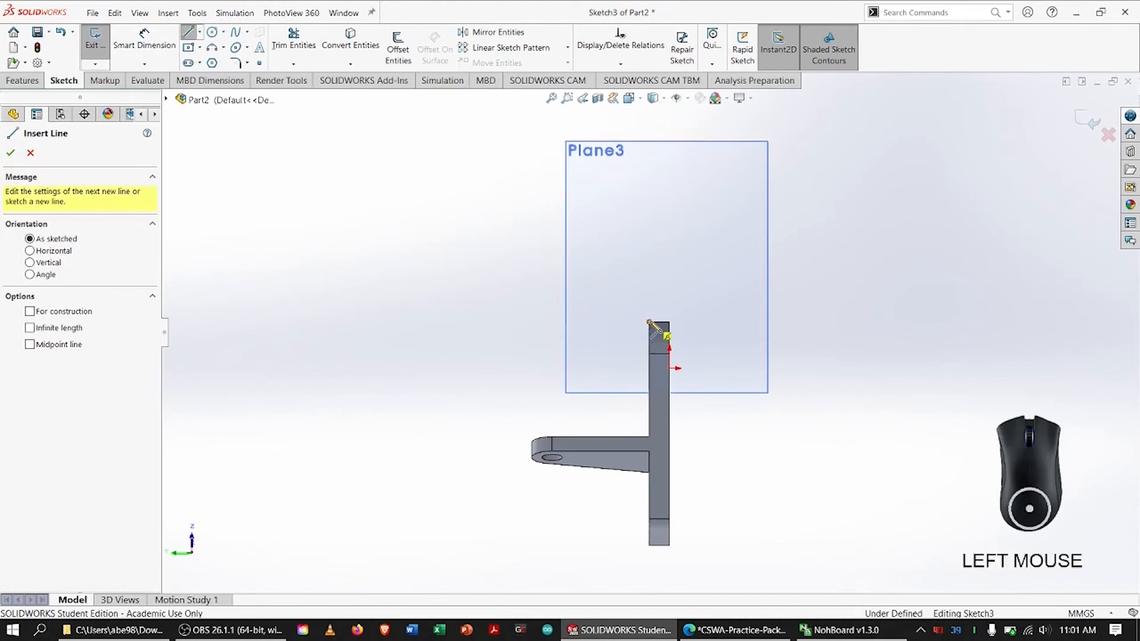
{"action": "left_click", "coordinate": [570, 323]}
{"action": "key", "text": "Escape"}
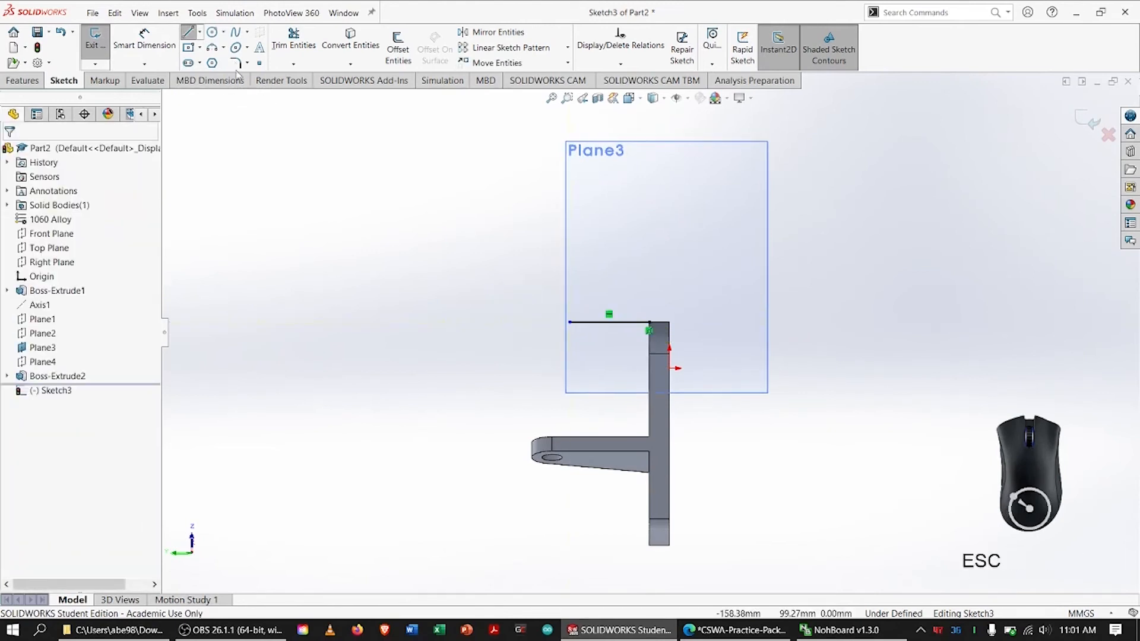
Sketch two concentric circles at the free end of the horizontal line, the outer one with a radius of about 9.7 mm
{"action": "left_click", "coordinate": [212, 33]}
{"action": "left_click", "coordinate": [580, 343]}
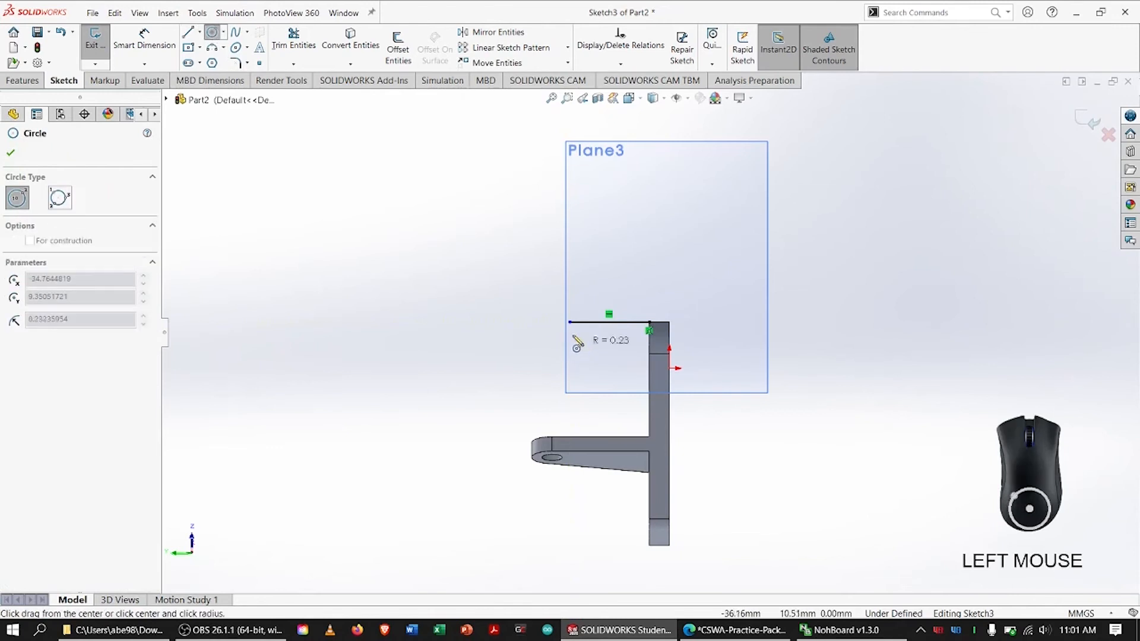
{"action": "left_click", "coordinate": [599, 365]}
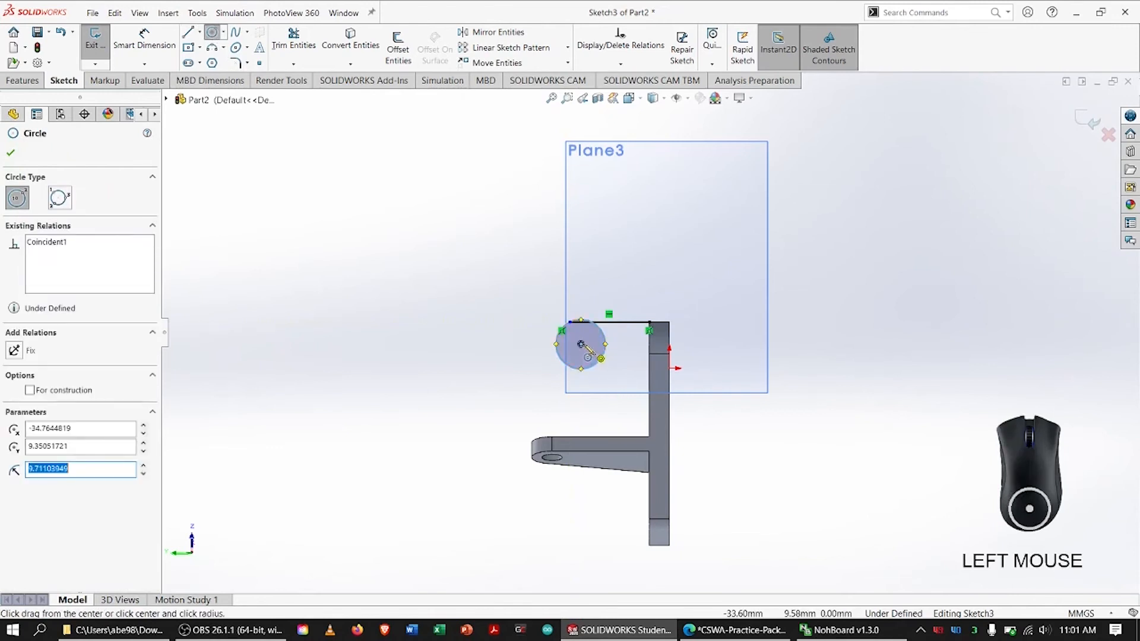
{"action": "key", "text": "Escape"}
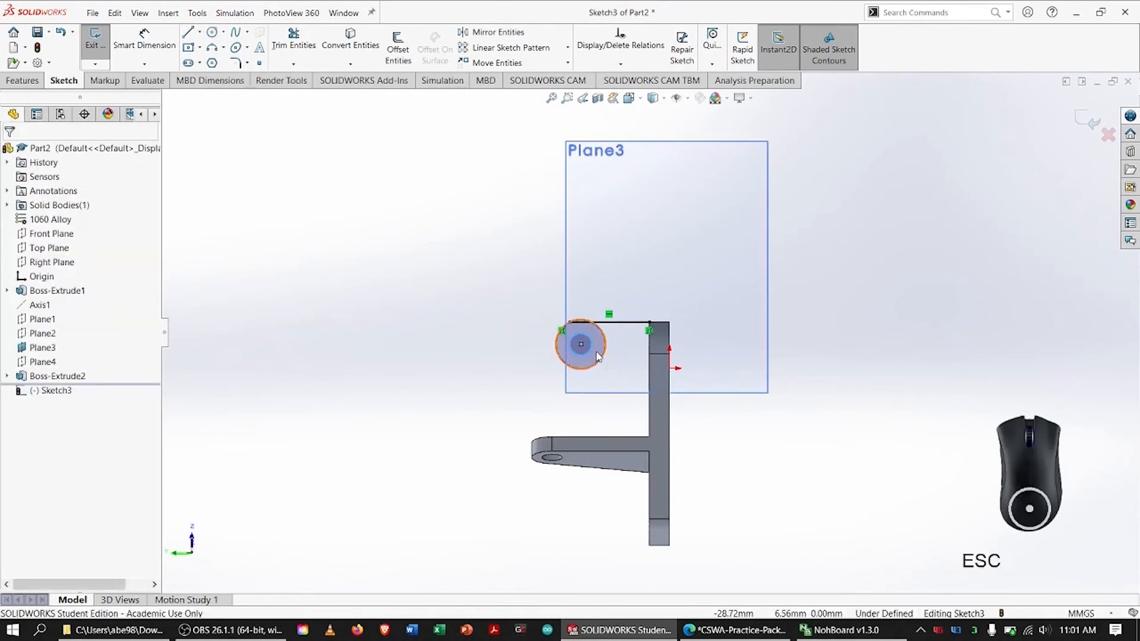
Make the horizontal line tangent to the outer circle
{"action": "left_click", "coordinate": [612, 323]}
{"action": "left_click", "coordinate": [605, 344], "text": "shift"}
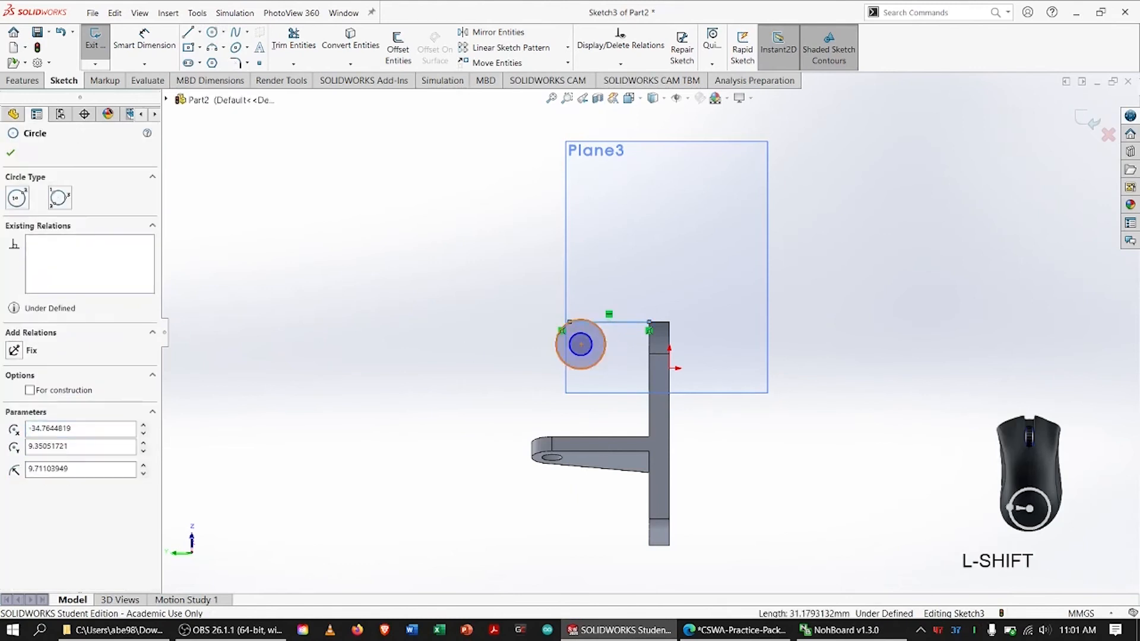
{"action": "left_click", "coordinate": [13, 365]}
{"action": "left_click", "coordinate": [10, 152]}
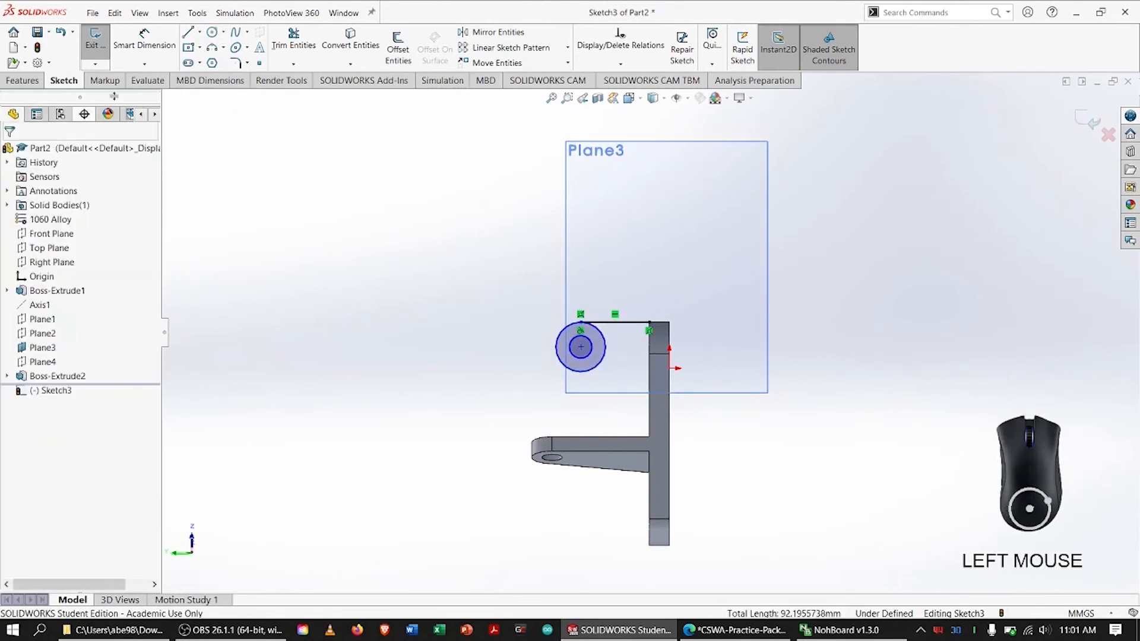
Sketch a sloped line tangent to the outer circle down to the base face, closing it with a vertical line to the horizontal line's corner
{"action": "left_click", "coordinate": [187, 32]}
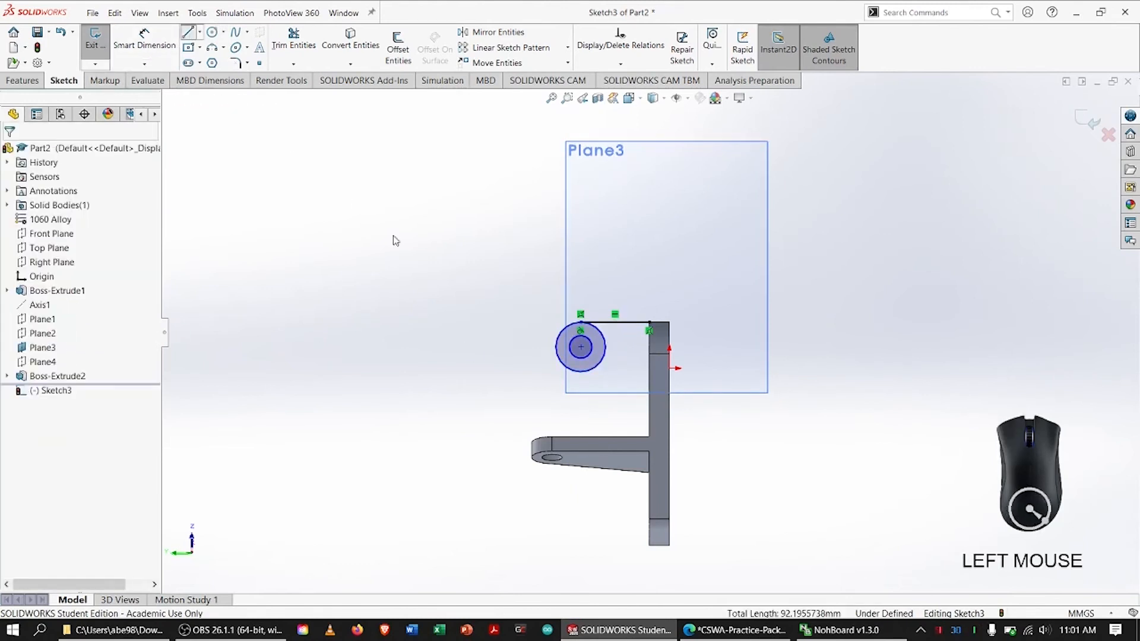
{"action": "left_click", "coordinate": [571, 374]}
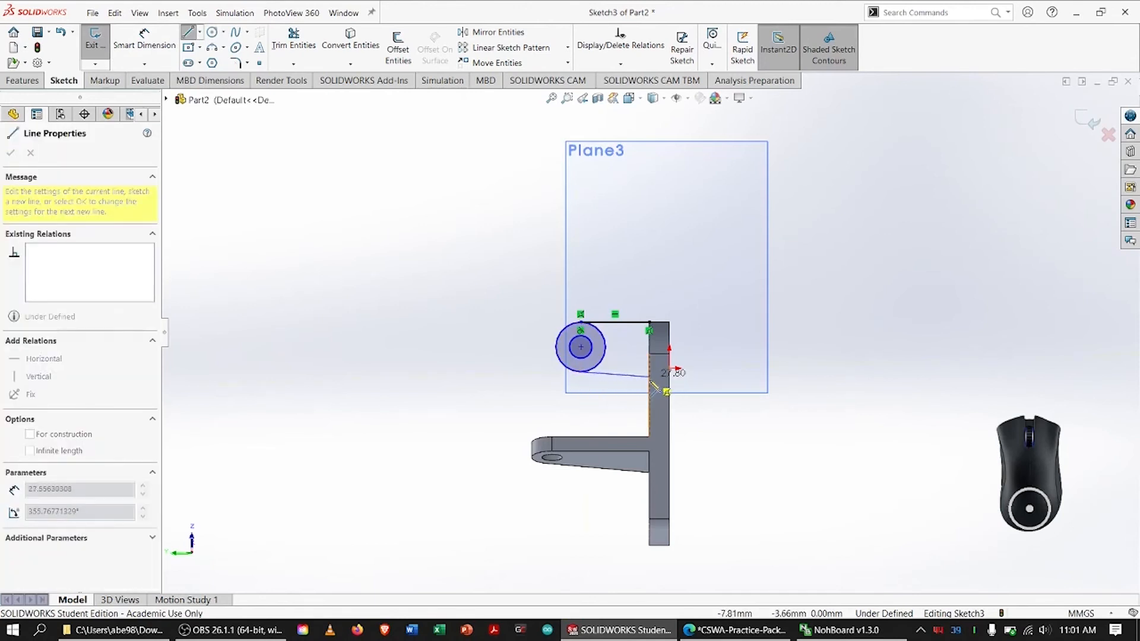
{"action": "left_click", "coordinate": [654, 389]}
{"action": "left_click", "coordinate": [651, 354]}
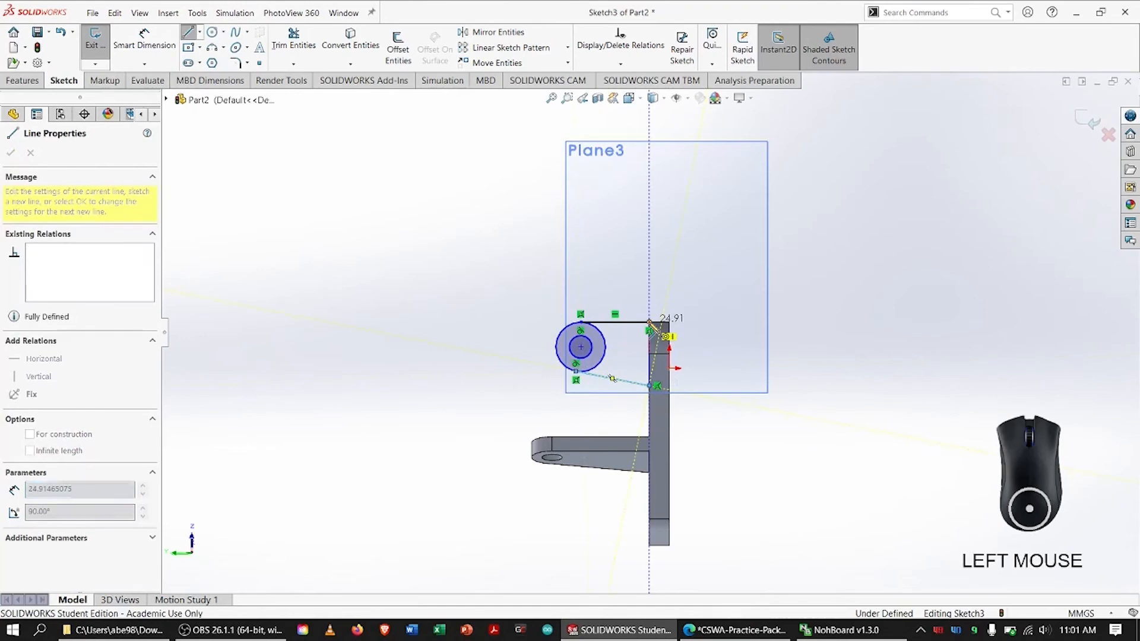
{"action": "key", "text": "Escape"}
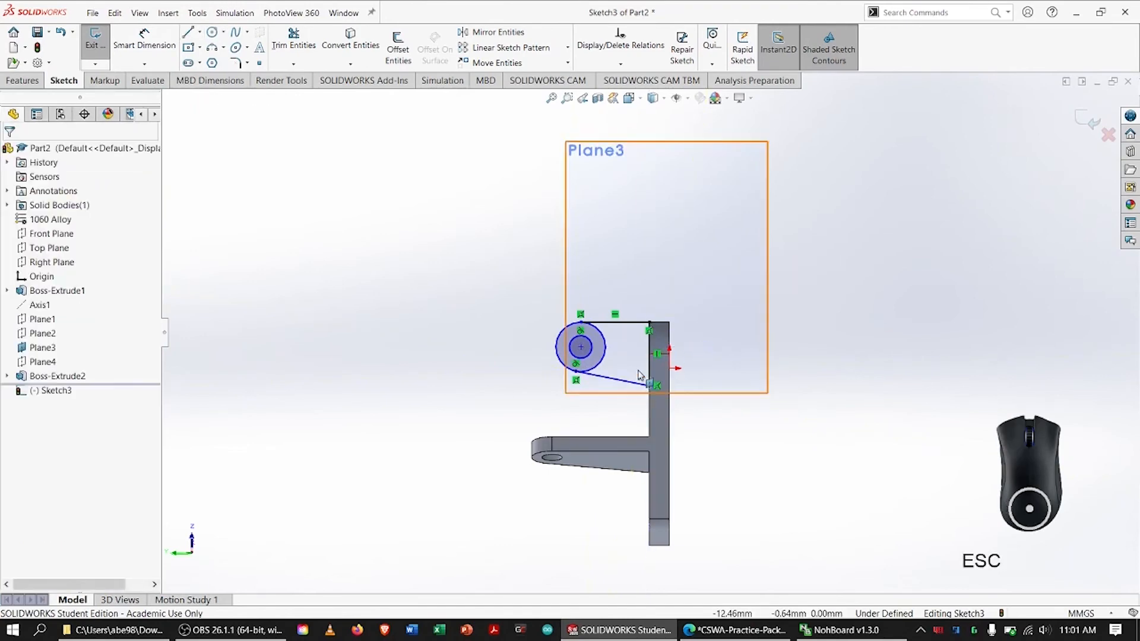
Circle Section B-B's Ø12.00, R12.00, 48.00 and 12° dimensions on the PDF drawing and return to the SOLIDWORKS sketch
{"action": "key", "text": "alt+Tab"}
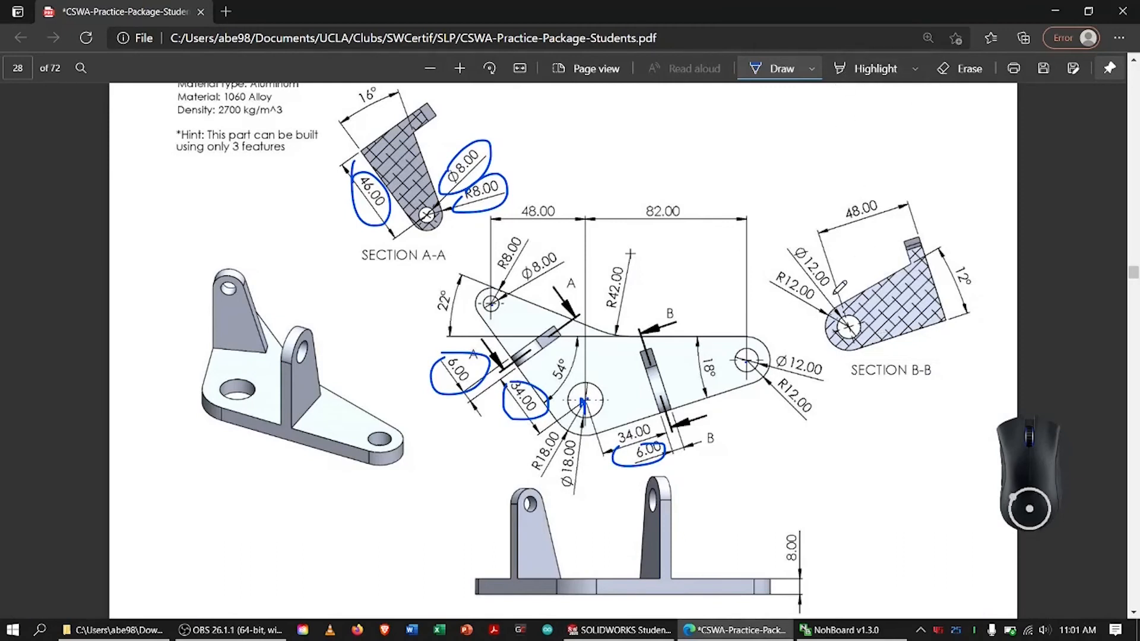
{"action": "mouse_move", "coordinate": [813, 270]}
{"action": "left_mouse_down"}
{"action": "mouse_move", "coordinate": [822, 261]}
{"action": "mouse_move", "coordinate": [834, 292]}
{"action": "mouse_move", "coordinate": [796, 280]}
{"action": "left_mouse_up"}
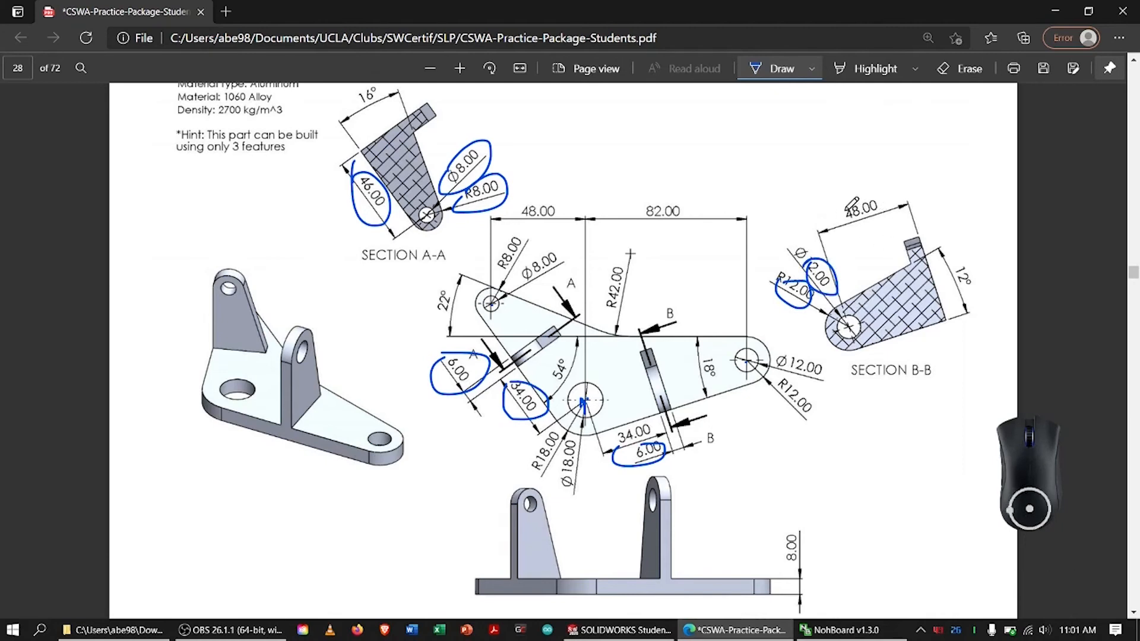
{"action": "mouse_move", "coordinate": [852, 204]}
{"action": "left_mouse_down"}
{"action": "mouse_move", "coordinate": [905, 199]}
{"action": "mouse_move", "coordinate": [873, 188]}
{"action": "left_mouse_up"}
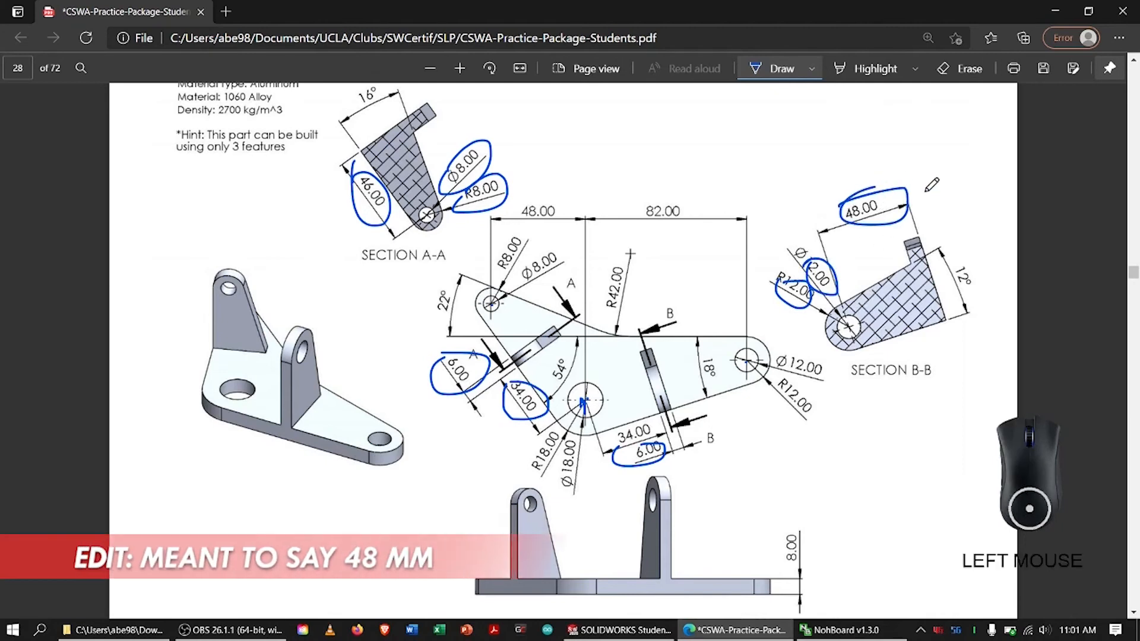
{"action": "left_click_drag", "start_coordinate": [951, 260], "coordinate": [974, 261]}
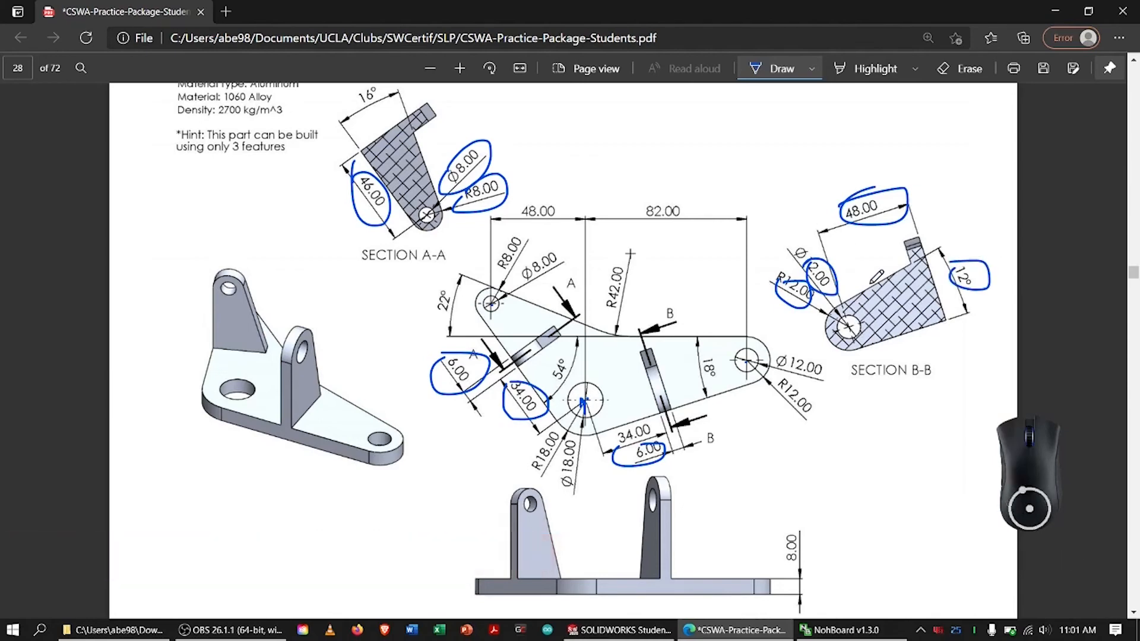
{"action": "key", "text": "alt+Tab"}
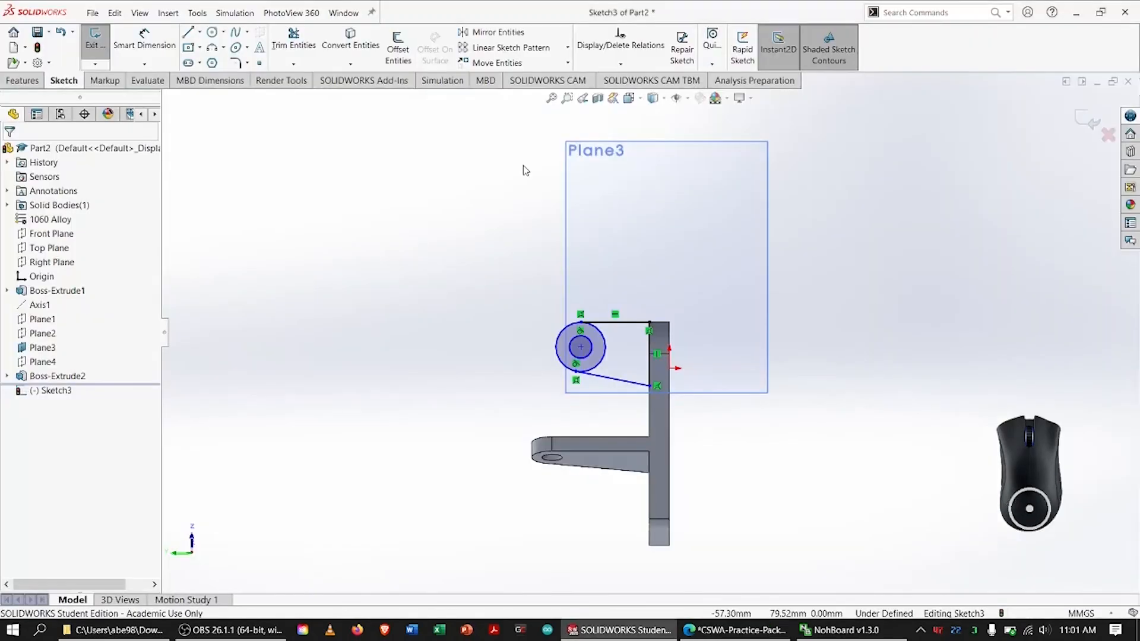
Dimension the angle between the sloped line and the horizontal line as 12°
{"action": "left_click", "coordinate": [144, 39]}
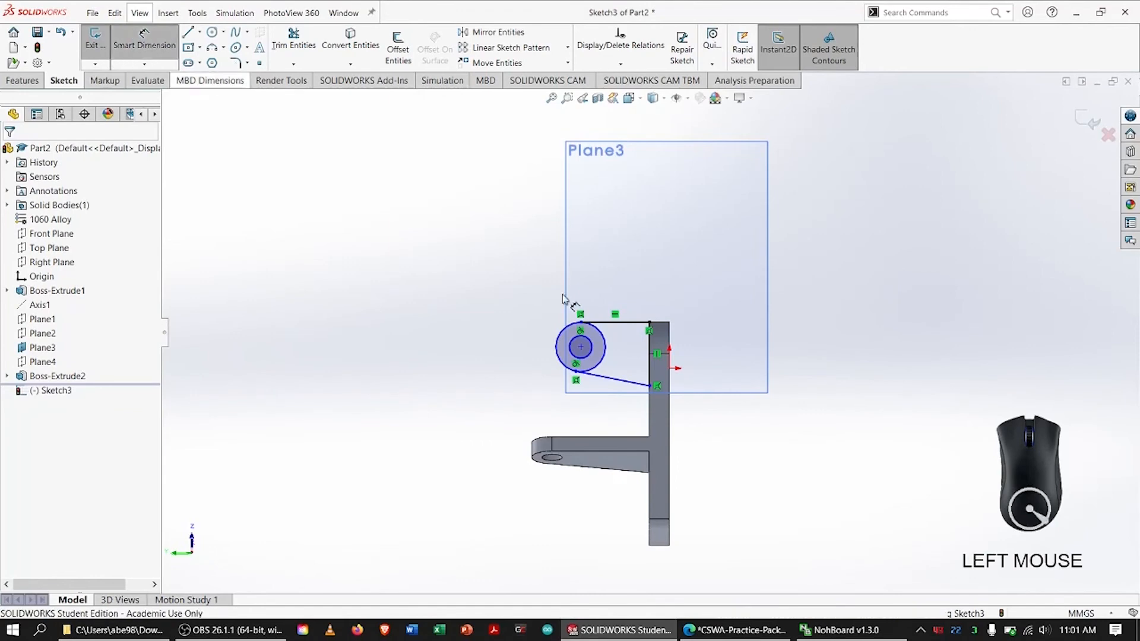
{"action": "left_click", "coordinate": [617, 379]}
{"action": "left_click", "coordinate": [623, 322]}
{"action": "left_click", "coordinate": [793, 243]}
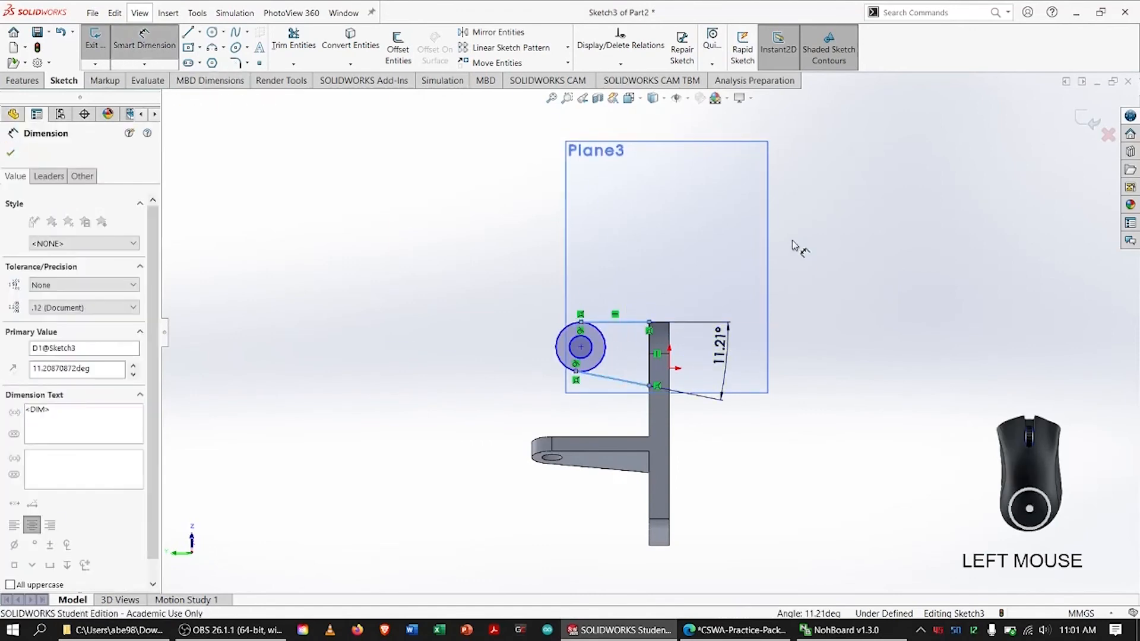
{"action": "type", "text": "12"}
{"action": "key", "text": "Return"}
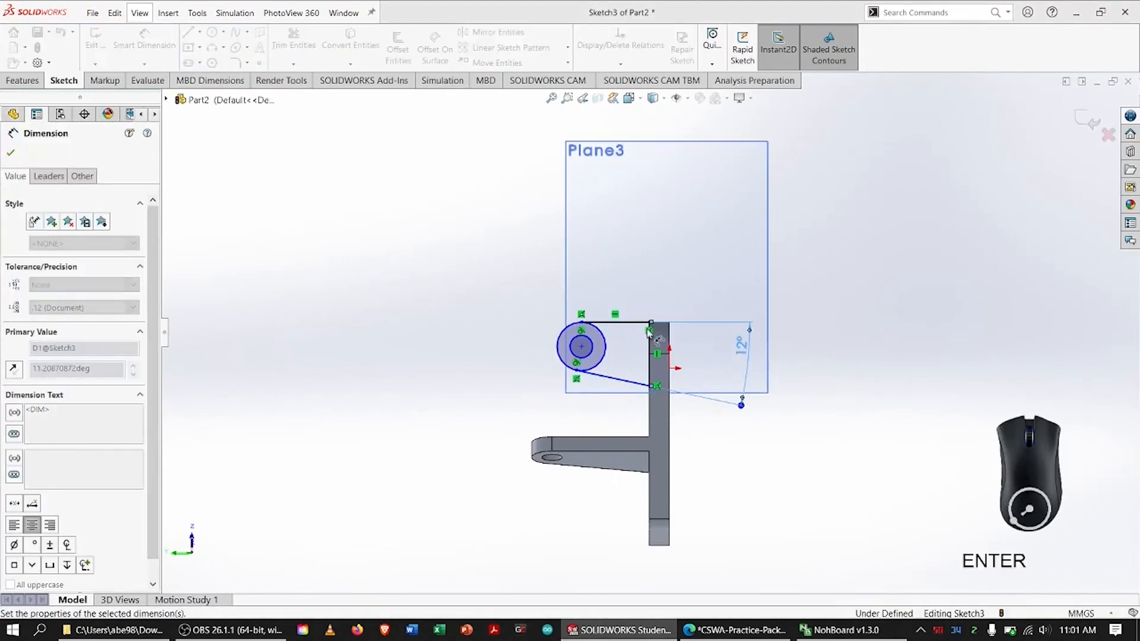
Dimension the circles' center 48 mm from the underside of the base plate
{"action": "left_click", "coordinate": [582, 347]}
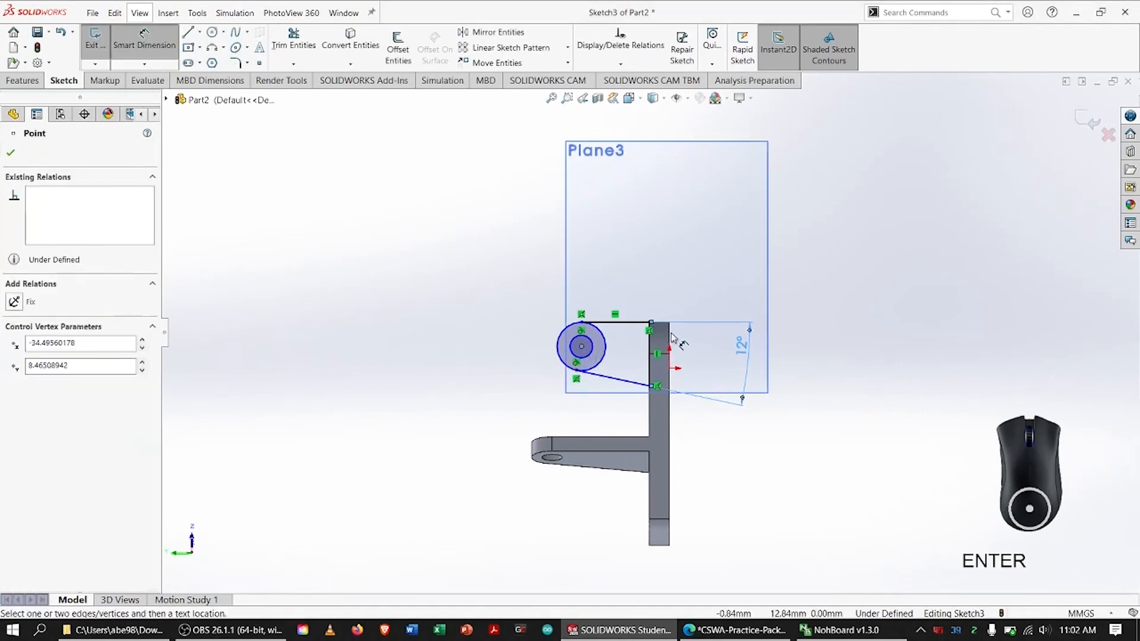
{"action": "left_click", "coordinate": [671, 338]}
{"action": "left_click", "coordinate": [675, 257]}
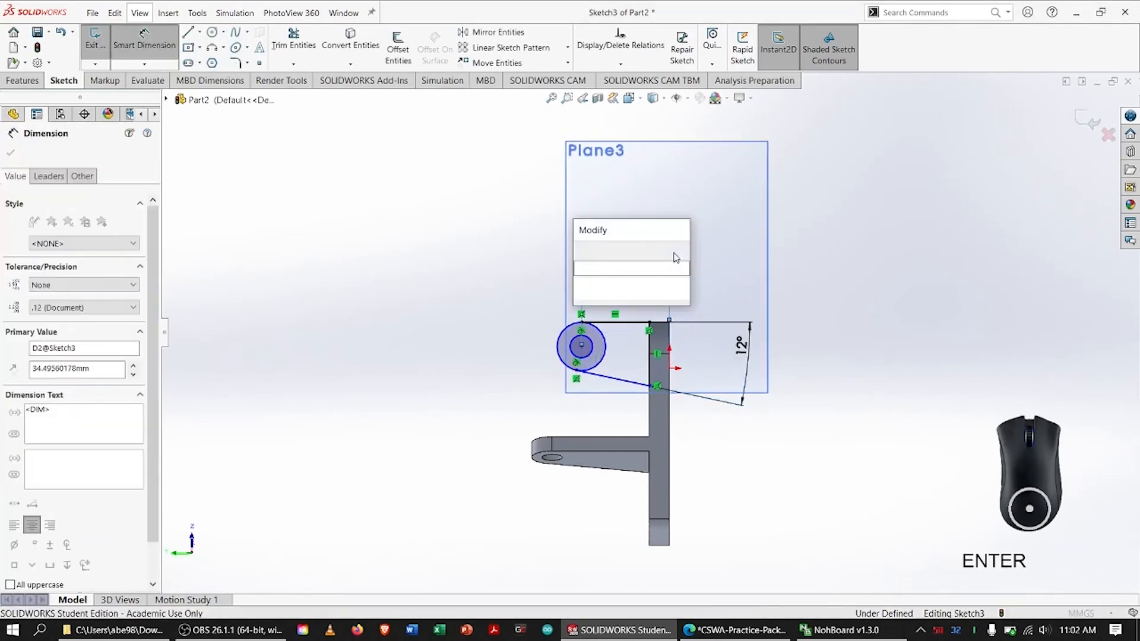
{"action": "type", "text": "48"}
{"action": "key", "text": "Return"}
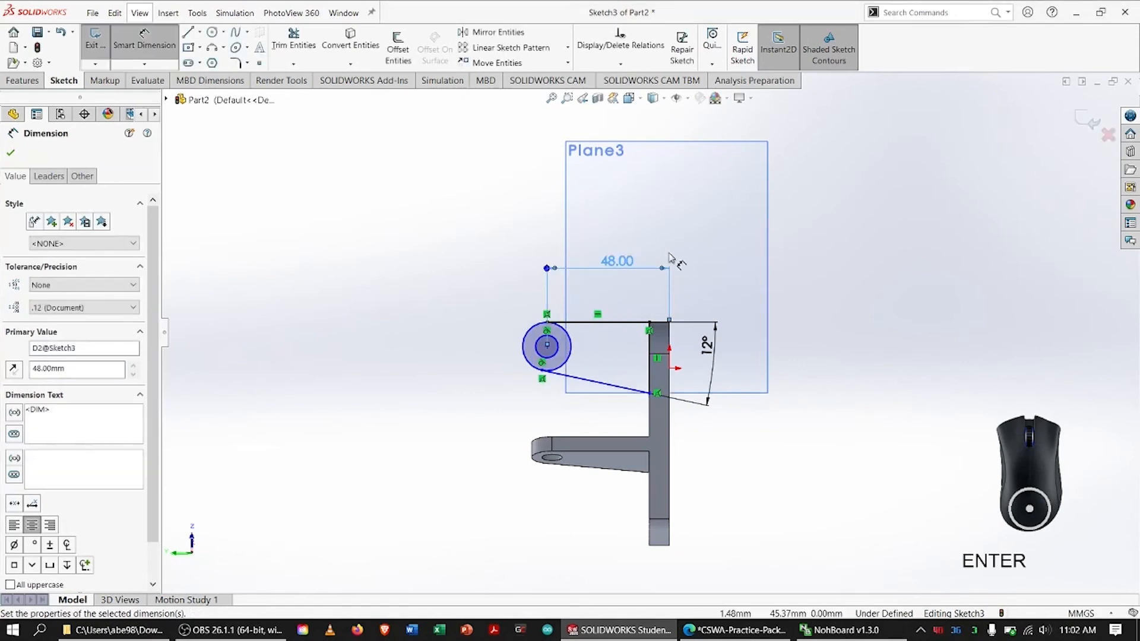
Check the PDF drawing and set the inner circle's diameter to 12 mm back in the SOLIDWORKS sketch
{"action": "key", "text": "alt+Tab"}
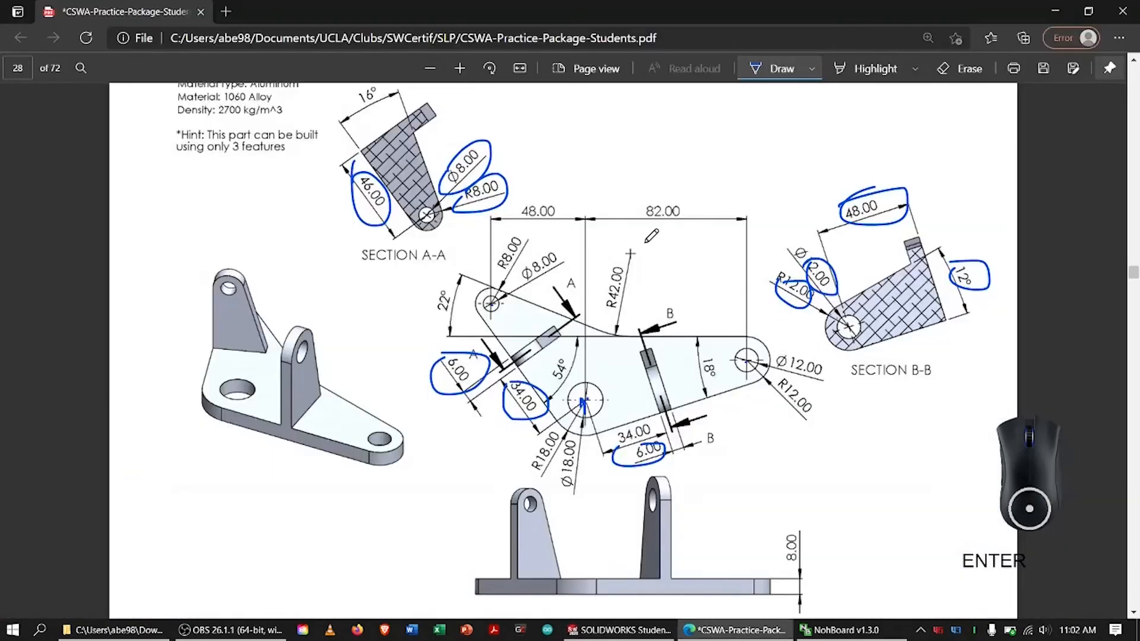
{"action": "key", "text": "alt+Tab"}
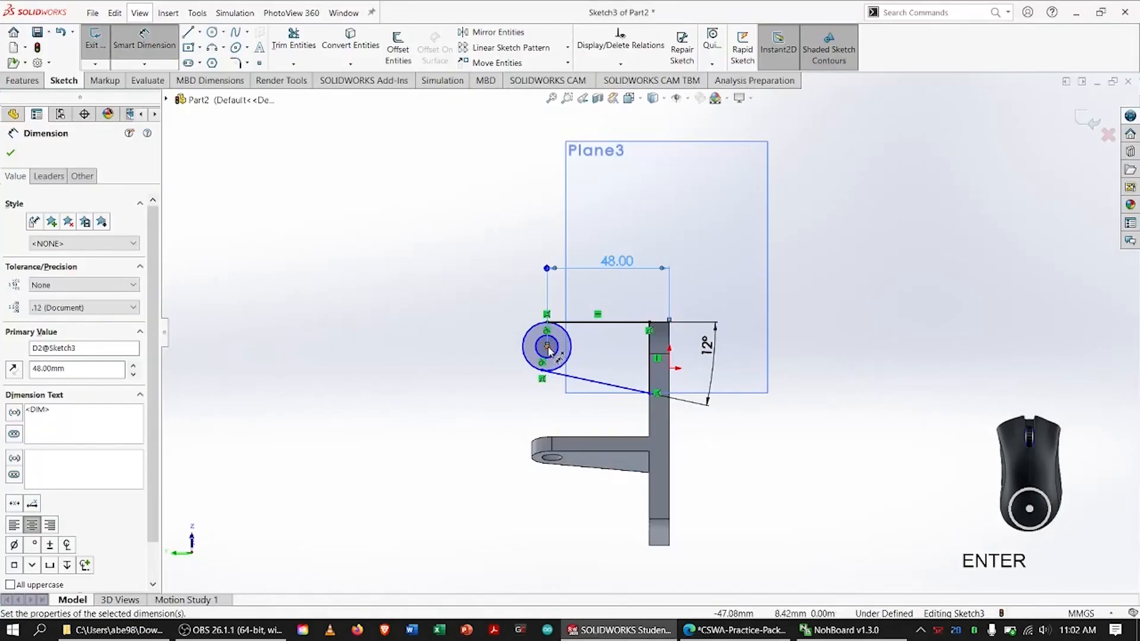
{"action": "left_click", "coordinate": [558, 351]}
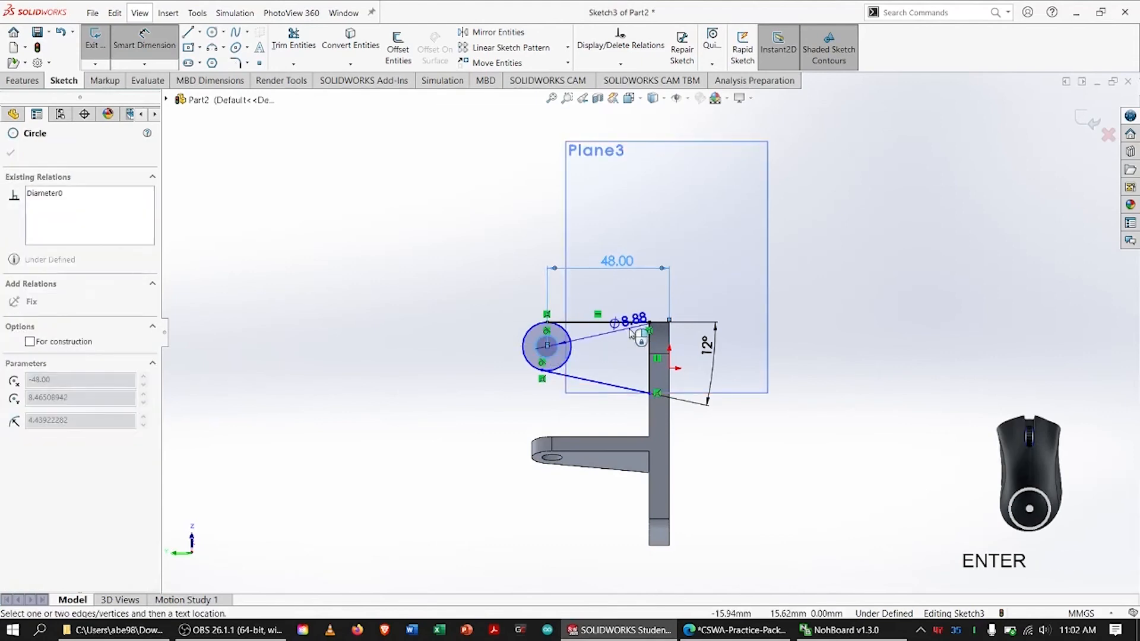
{"action": "left_click", "coordinate": [602, 356]}
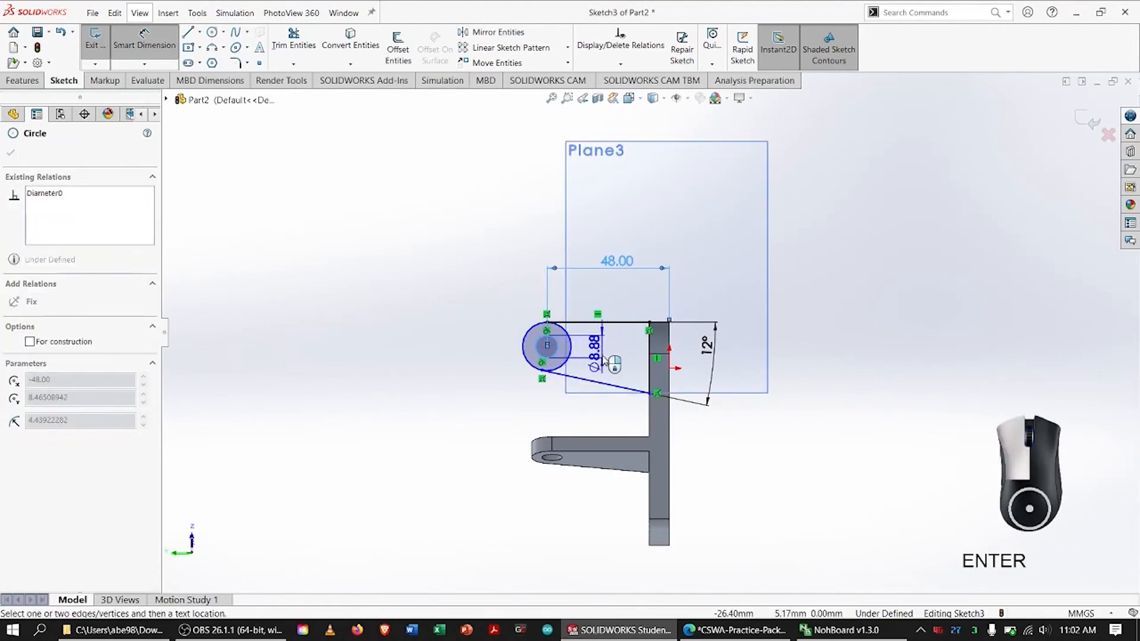
{"action": "type", "text": "10"}
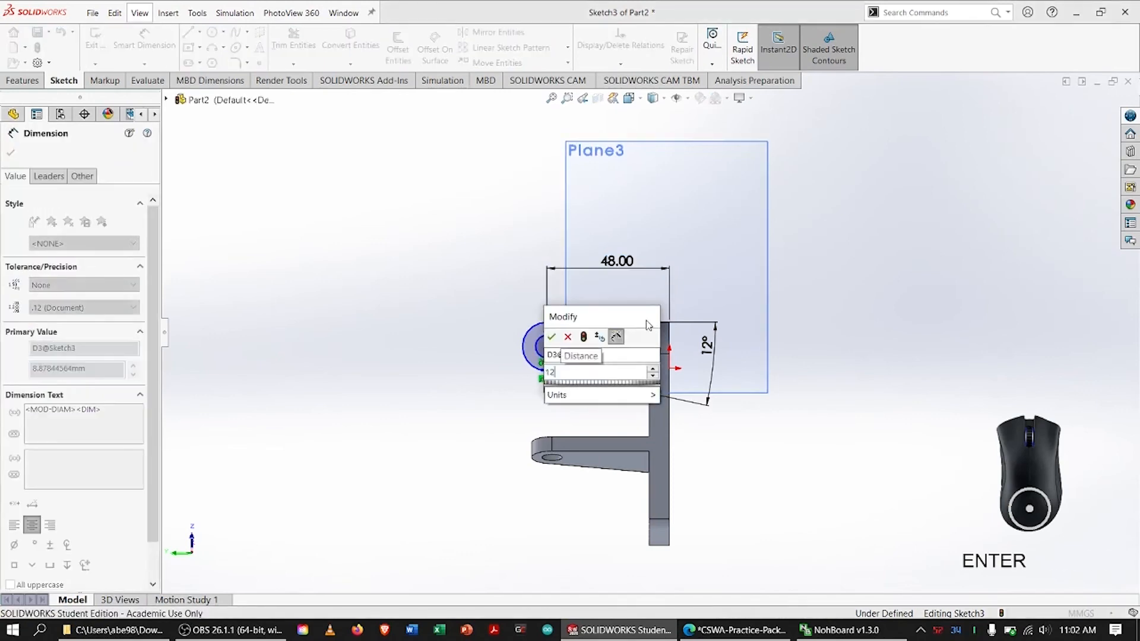
{"action": "key", "text": "Return"}
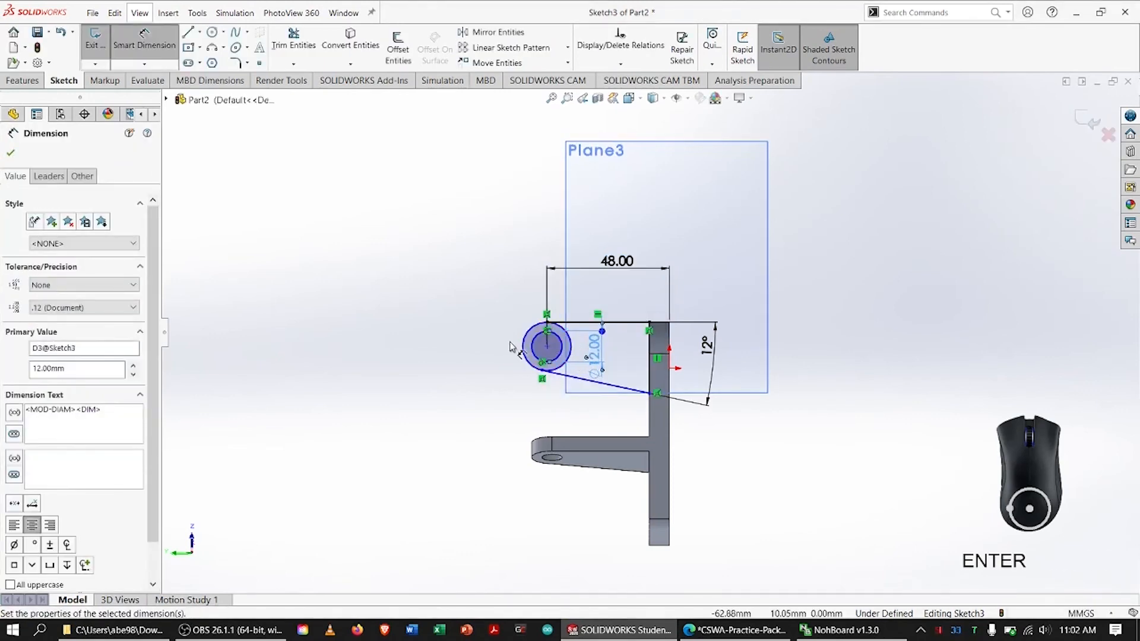
Set the outer circle's diameter to 24 mm and display that dimension as a radius
{"action": "left_click", "coordinate": [520, 346]}
{"action": "left_click", "coordinate": [522, 318]}
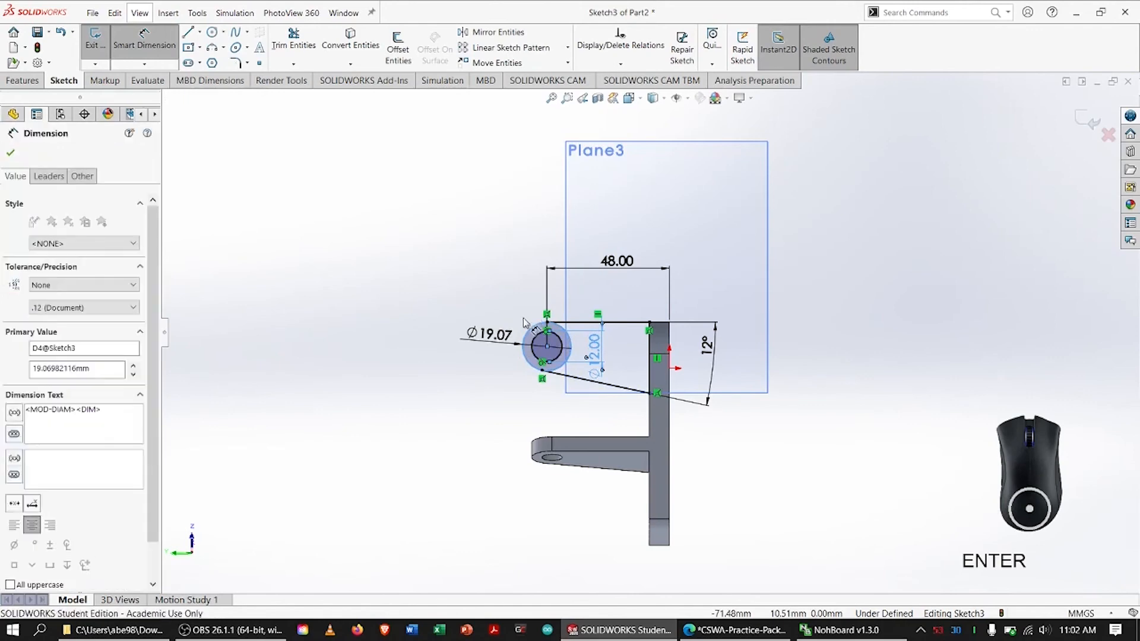
{"action": "type", "text": "24"}
{"action": "key", "text": "Return"}
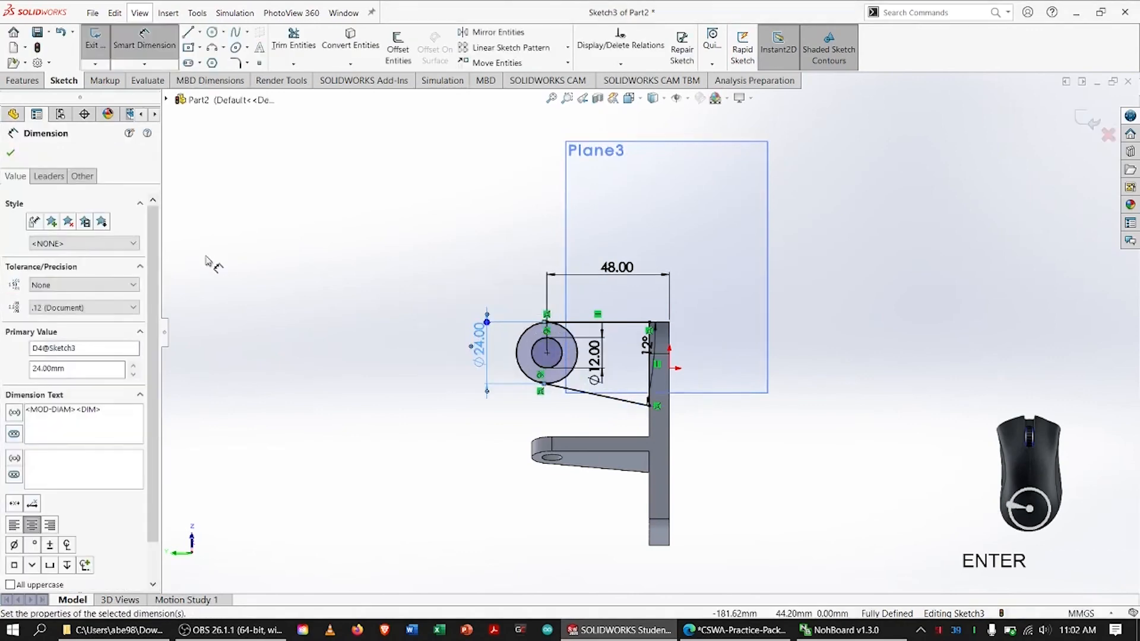
{"action": "left_click", "coordinate": [48, 176]}
{"action": "left_click", "coordinate": [58, 286]}
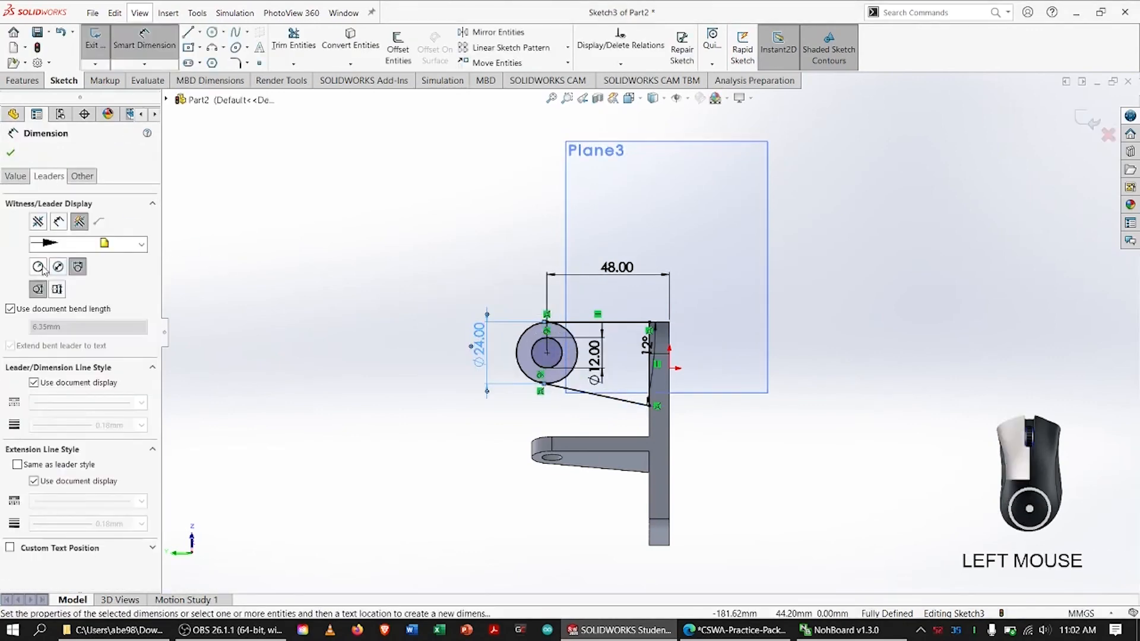
{"action": "left_click", "coordinate": [11, 152]}
Trim away the part of the outer circle that lies inside the profile between the two tangent lines
{"action": "left_click", "coordinate": [293, 39]}
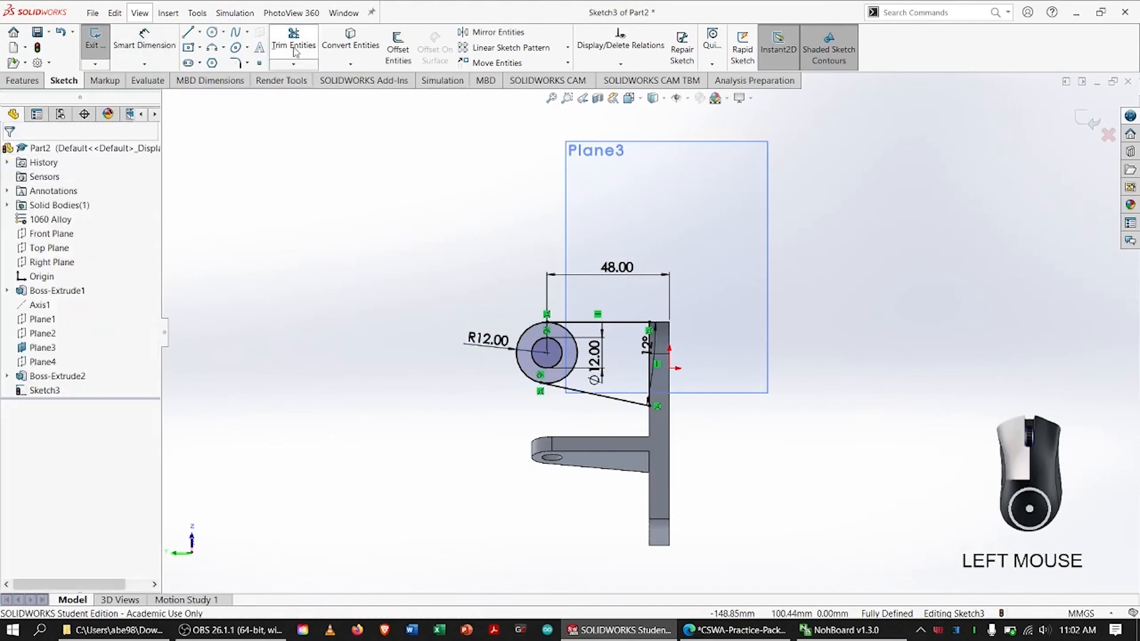
{"action": "left_click_drag", "start_coordinate": [556, 375], "coordinate": [569, 383]}
{"action": "key", "text": "Escape"}
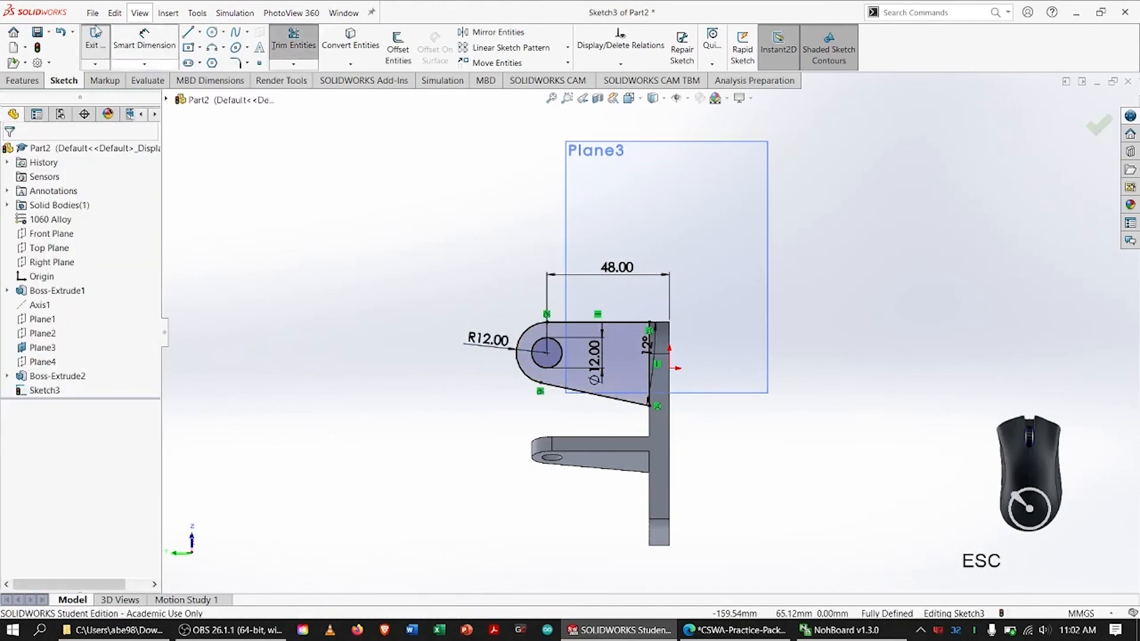
Extrude the upright profile 6 mm in the reversed direction, away from the large base hole, merged with the base
{"action": "left_click", "coordinate": [22, 81]}
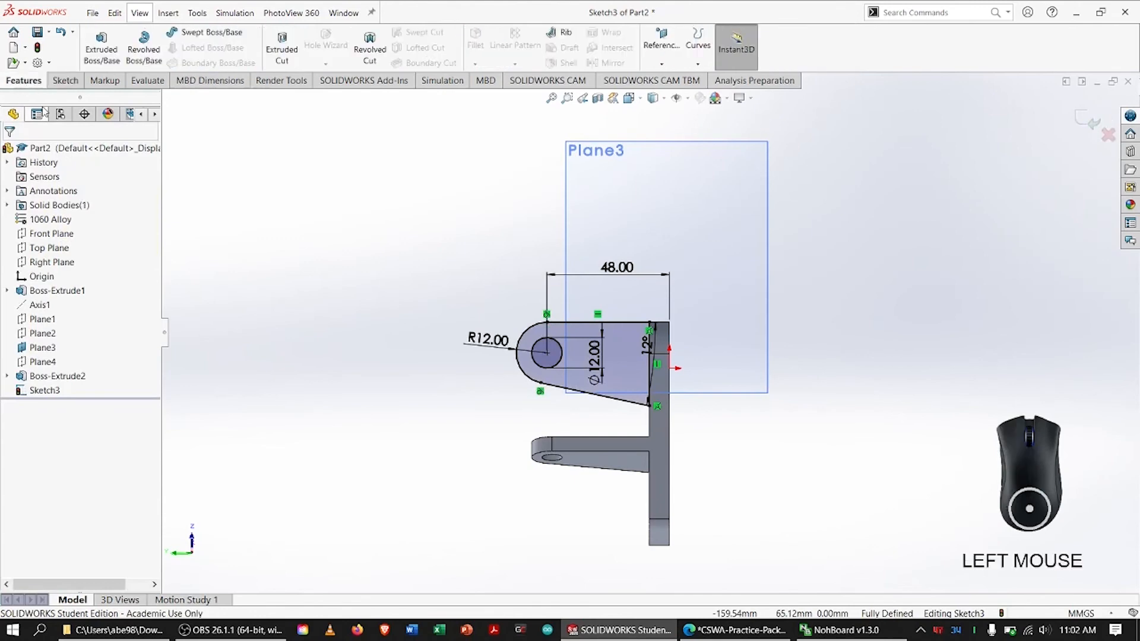
{"action": "left_click", "coordinate": [98, 53]}
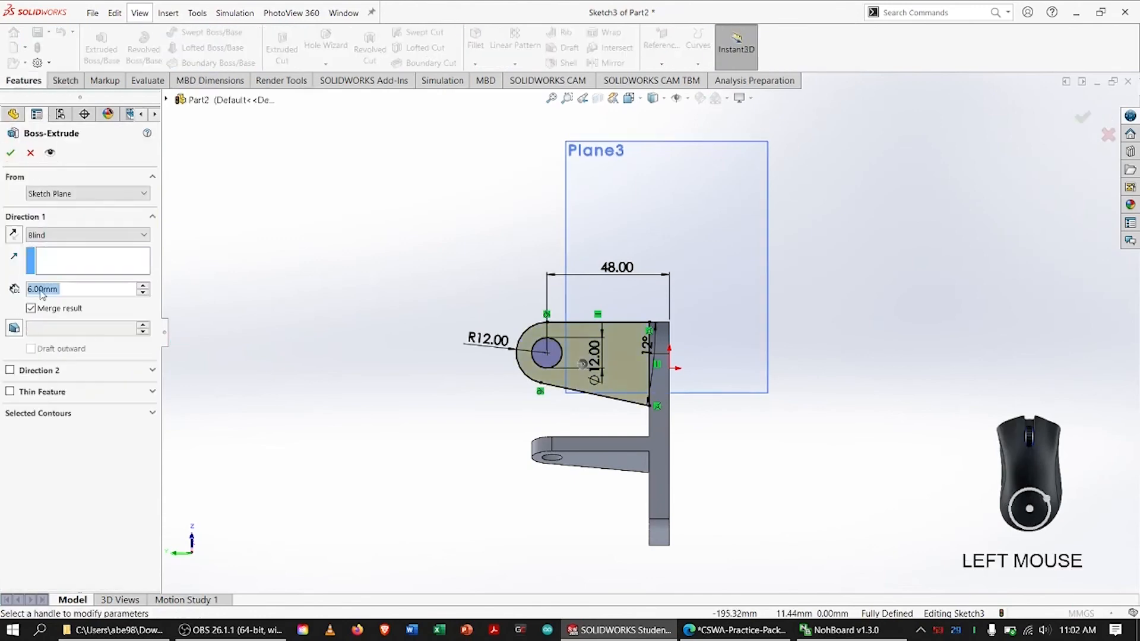
{"action": "middle_click_drag", "start_coordinate": [358, 434], "coordinate": [479, 442]}
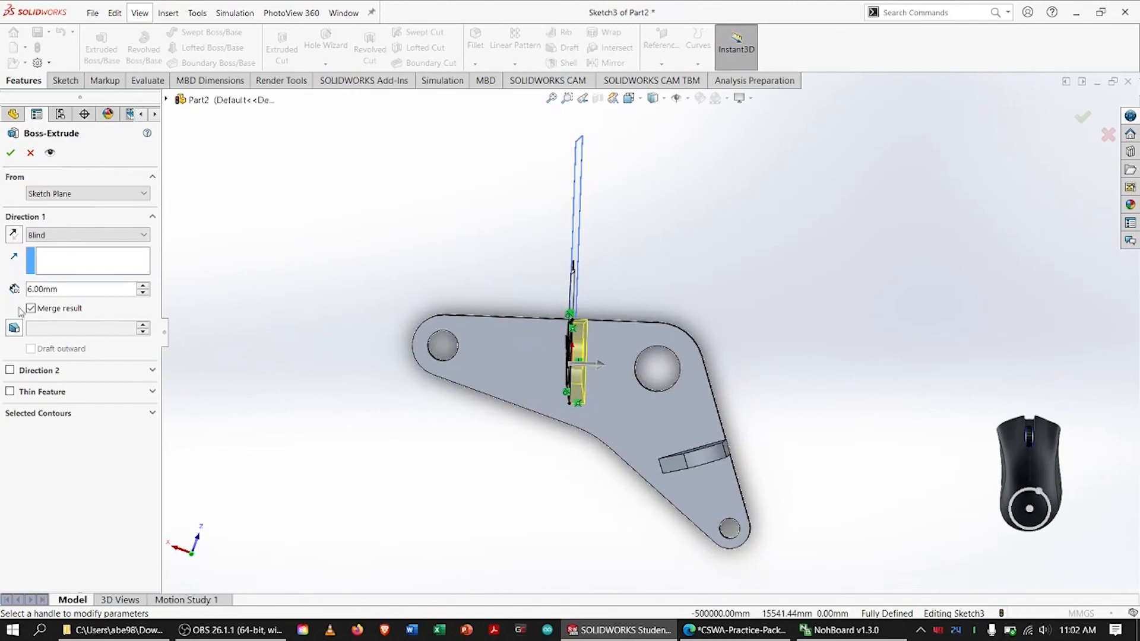
{"action": "left_click", "coordinate": [14, 236]}
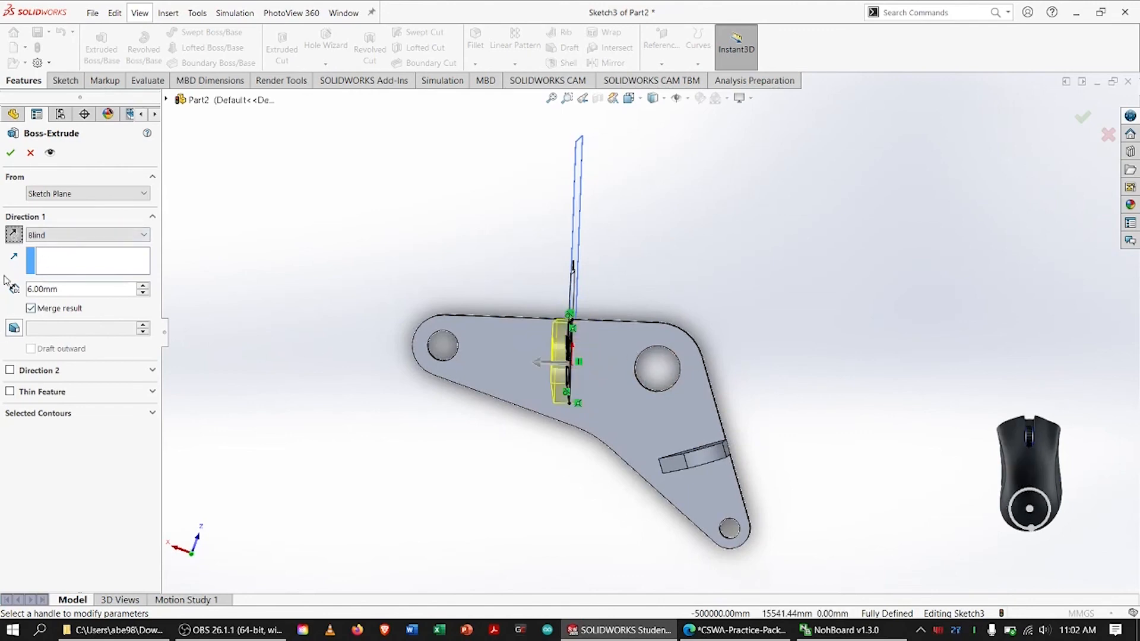
{"action": "left_click", "coordinate": [12, 153]}
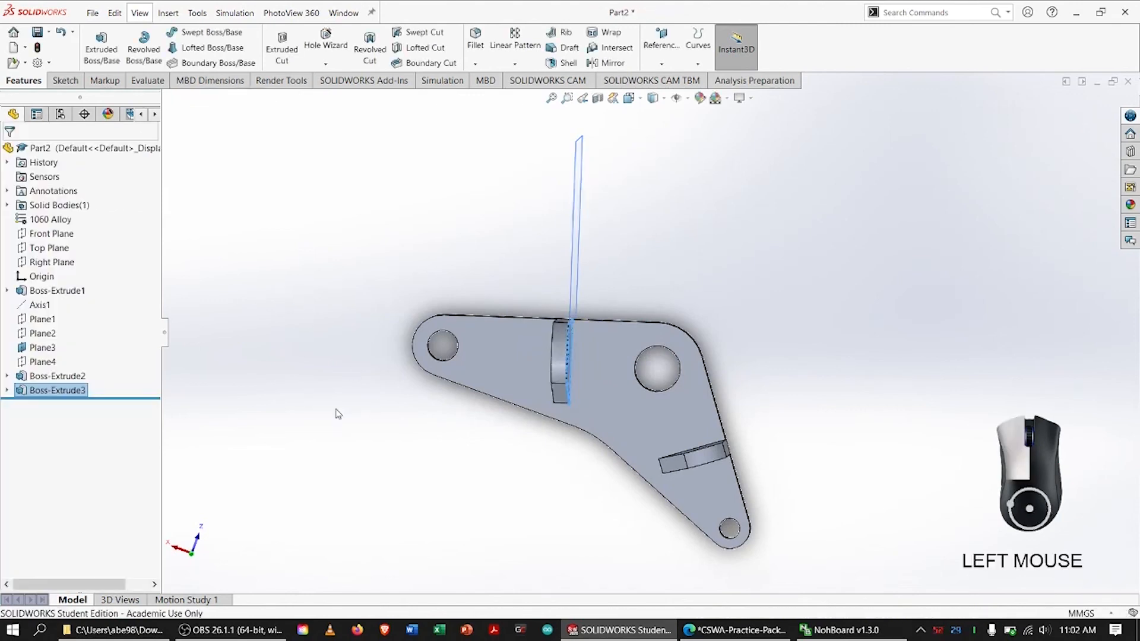
Hide Plane3 and fit the whole bracket in an isometric view
{"action": "key", "text": "ctrl+7"}
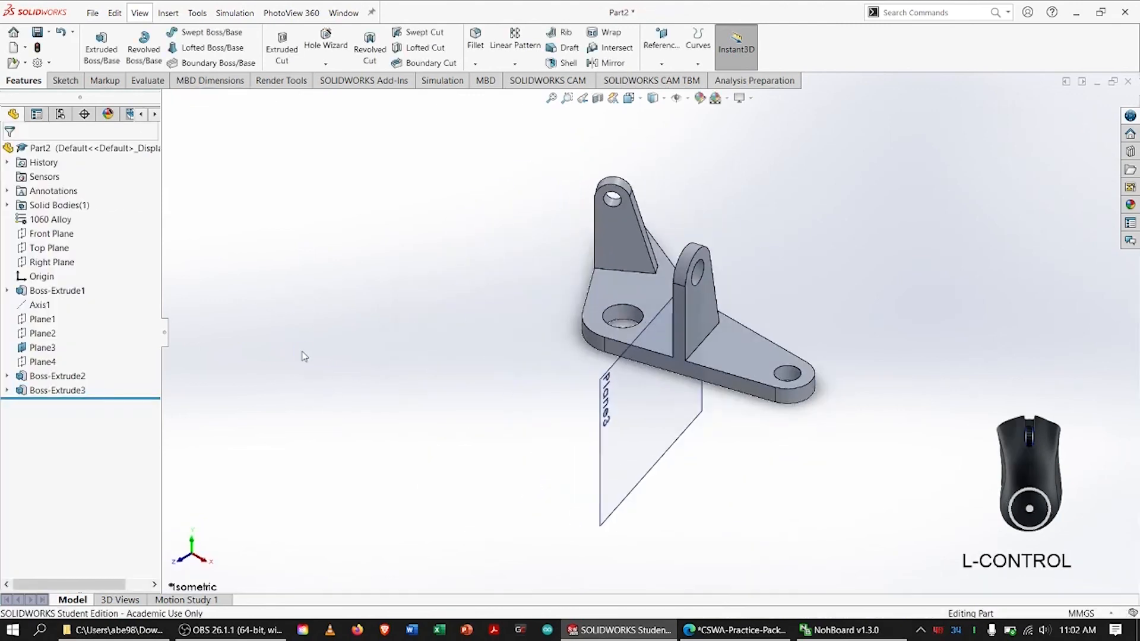
{"action": "left_click", "coordinate": [351, 371]}
{"action": "right_click", "coordinate": [43, 347]}
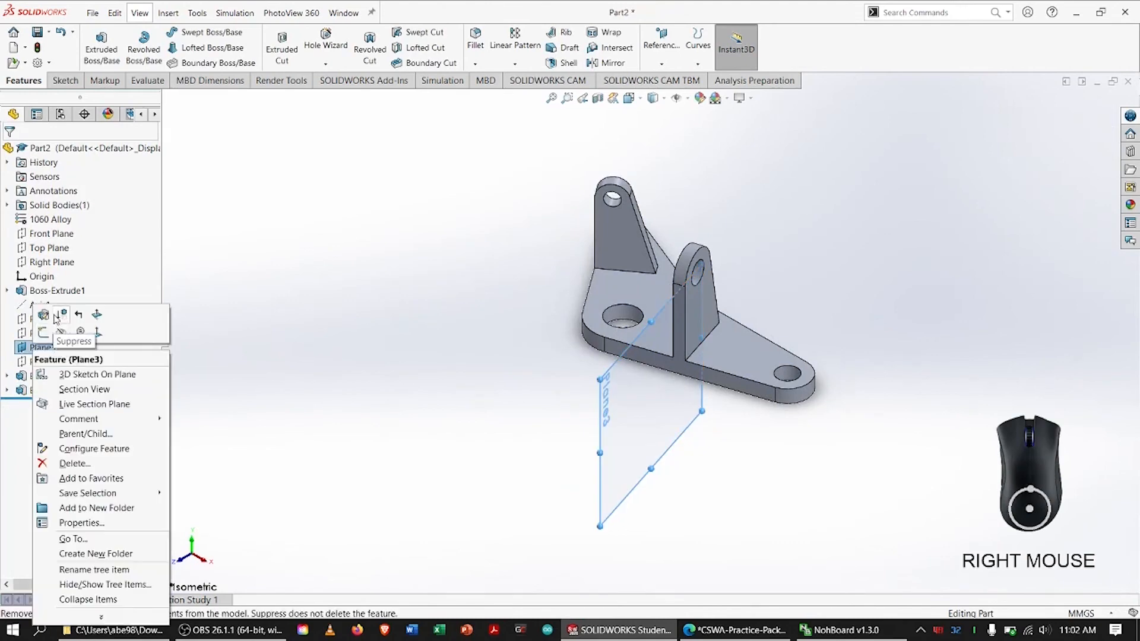
{"action": "left_click", "coordinate": [64, 325]}
{"action": "left_click", "coordinate": [301, 307]}
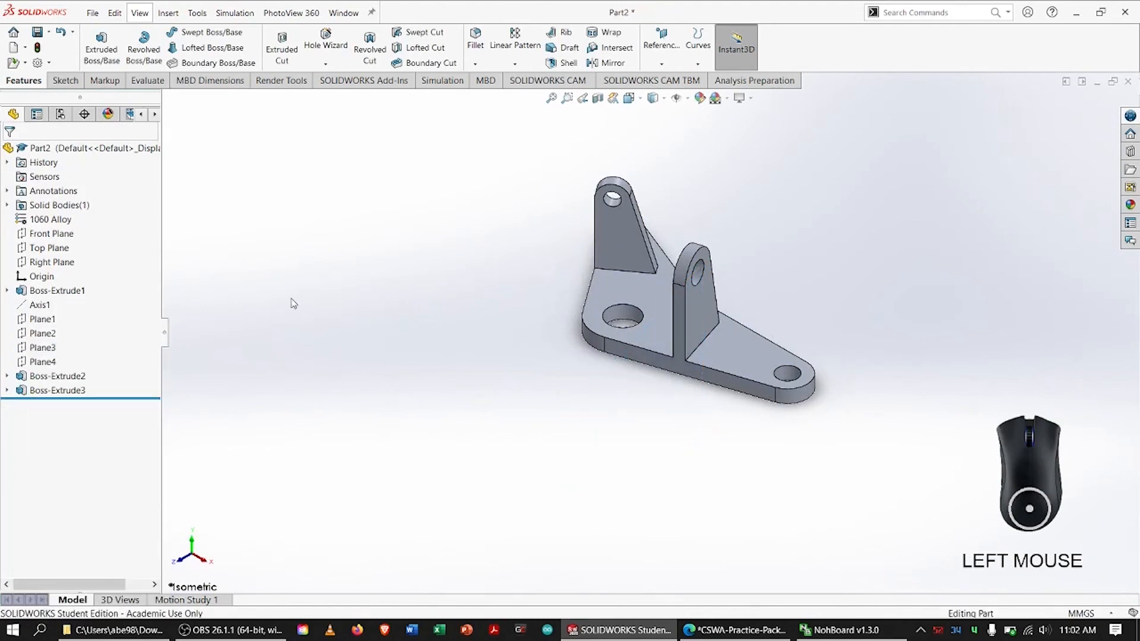
{"action": "key", "text": "f"}
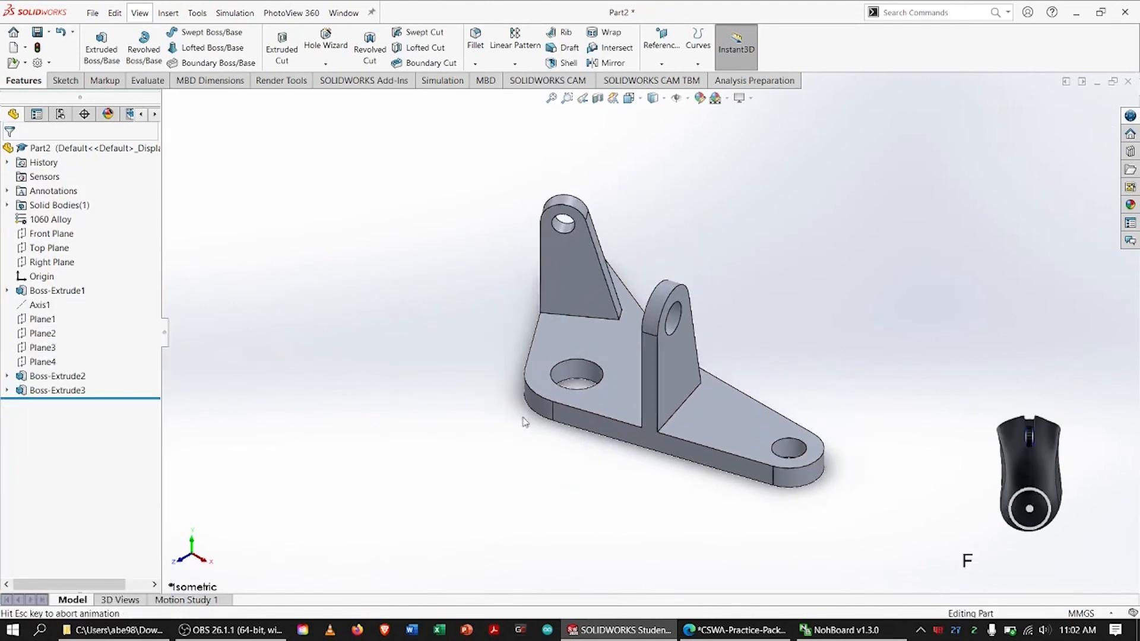
Compare the finished bracket with the isometric view in the PDF drawing and evaluate its mass properties in SOLIDWORKS
{"action": "key", "text": "alt+Tab"}
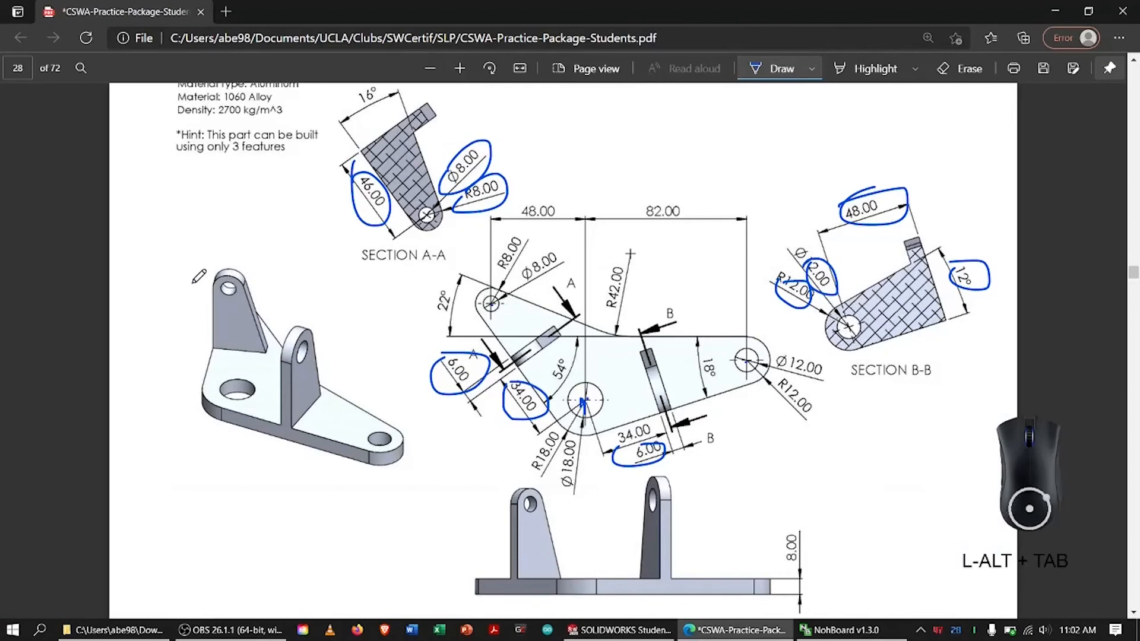
{"action": "key", "text": "alt+Tab"}
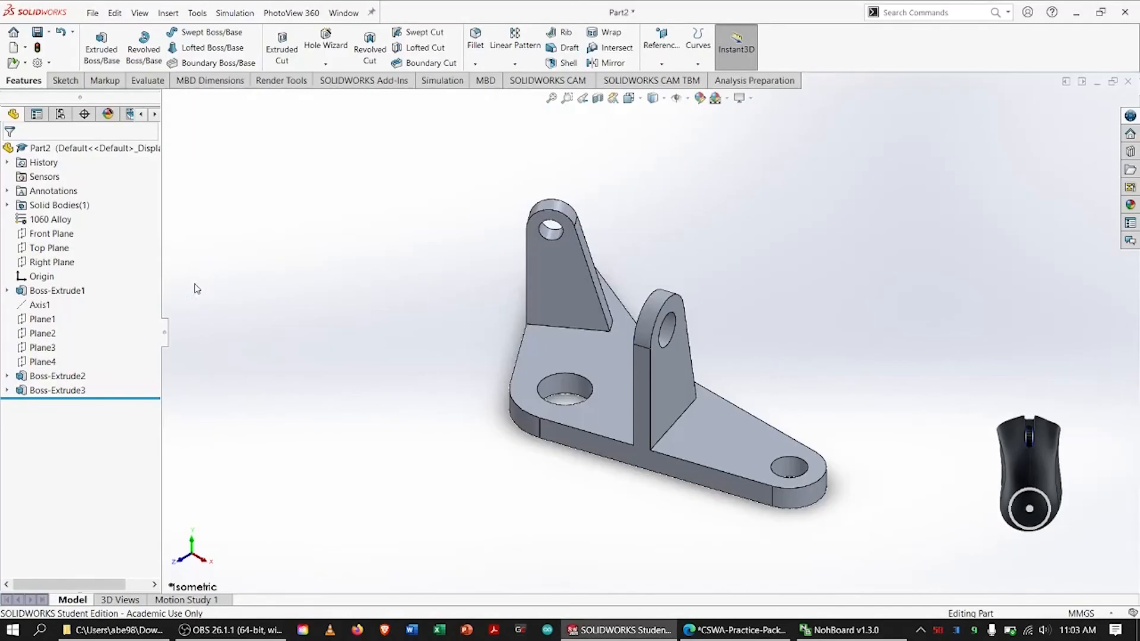
{"action": "key", "text": "alt+Tab"}
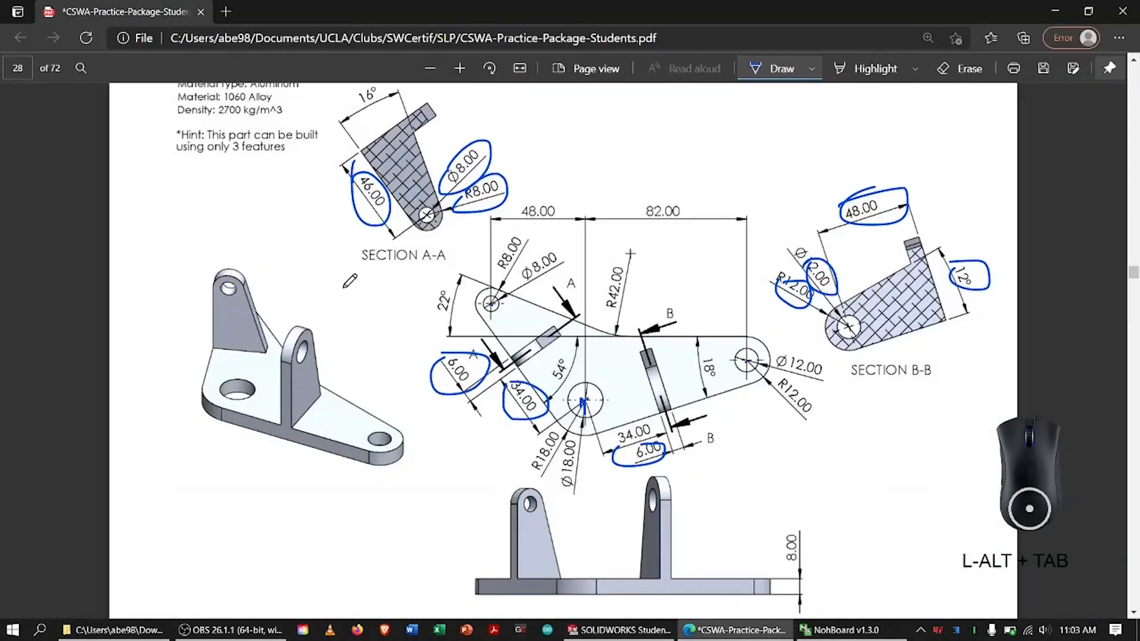
{"action": "key", "text": "alt+Tab"}
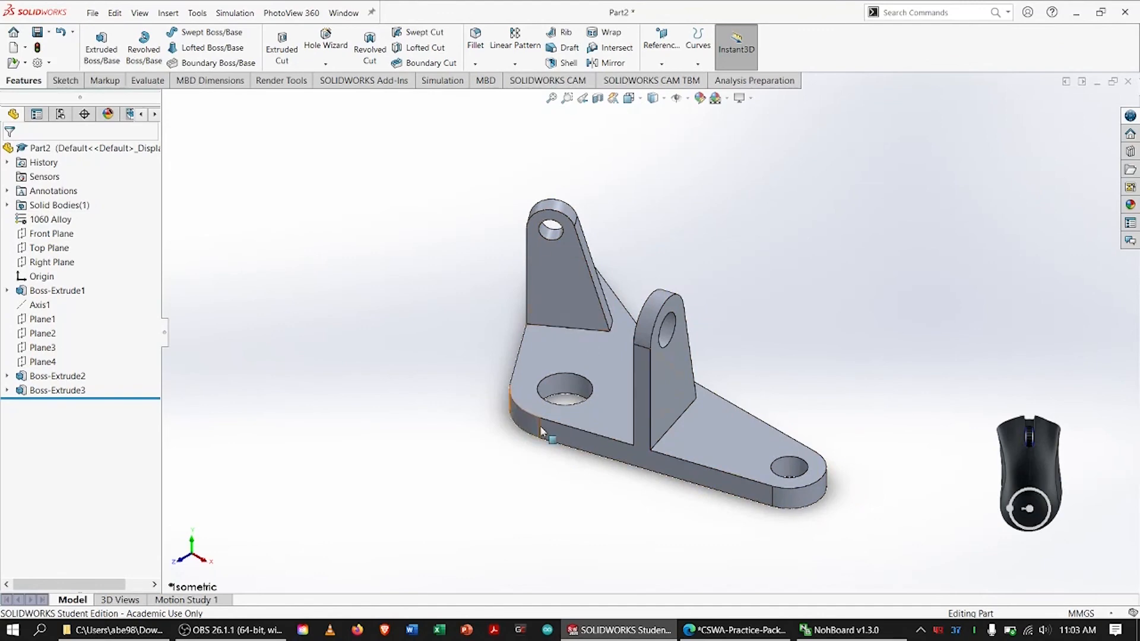
{"action": "key", "text": "alt+Tab"}
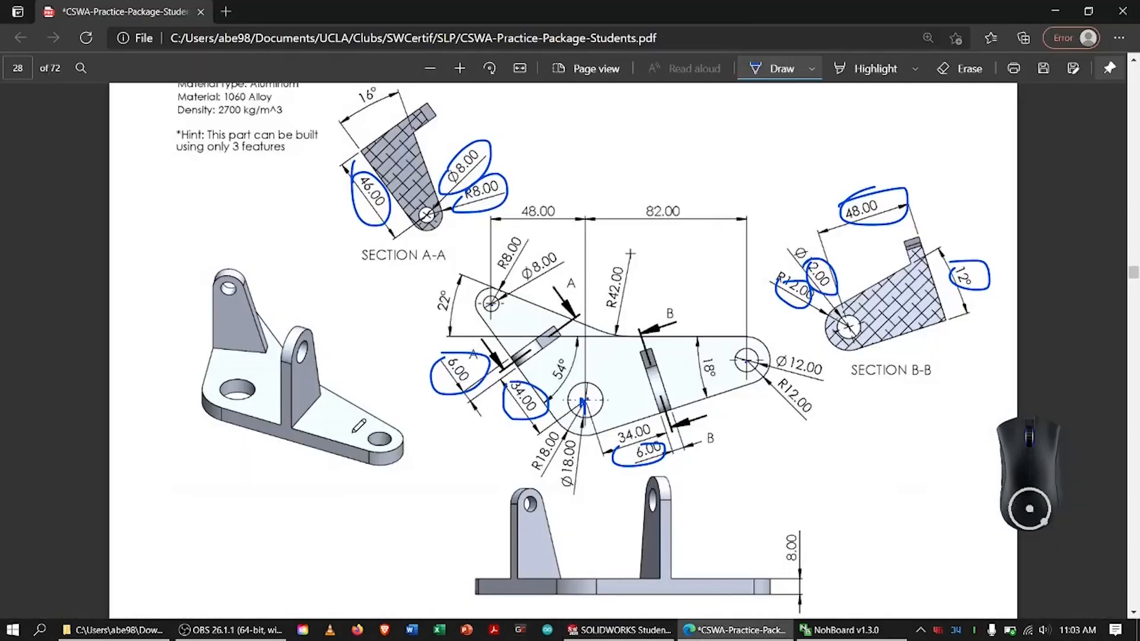
{"action": "key", "text": "alt+Tab"}
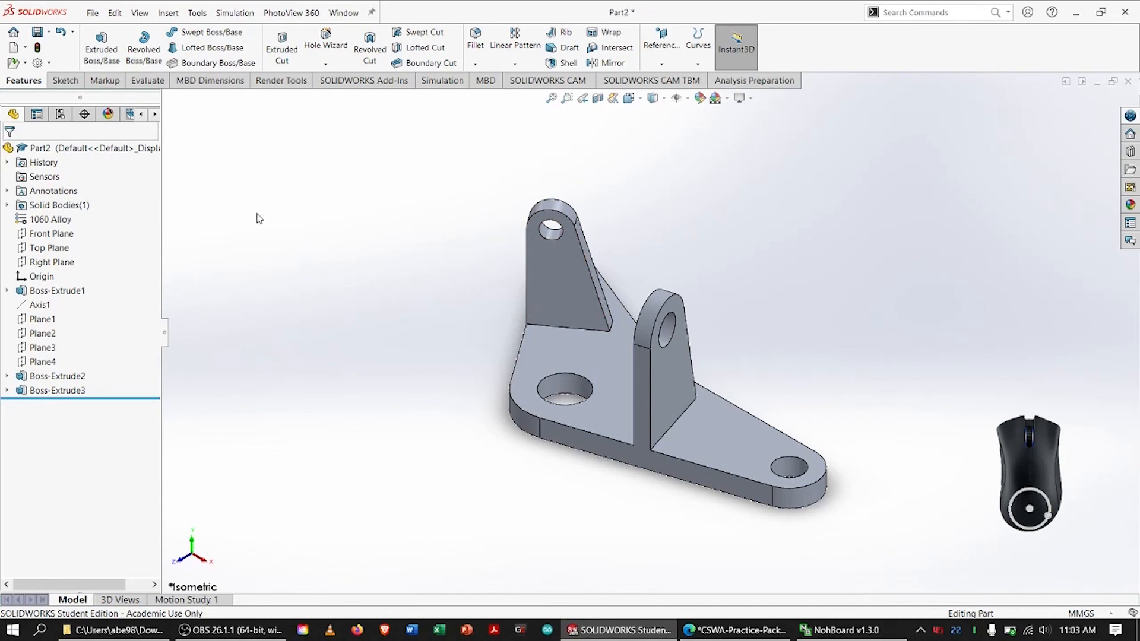
{"action": "left_click", "coordinate": [146, 81]}
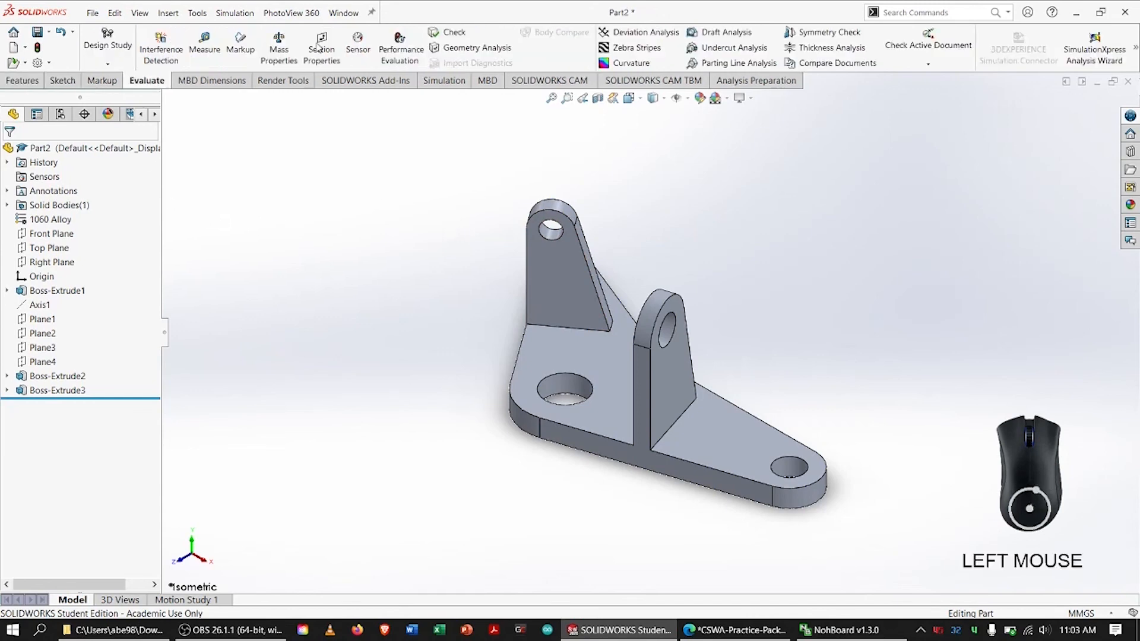
{"action": "left_click", "coordinate": [279, 43]}
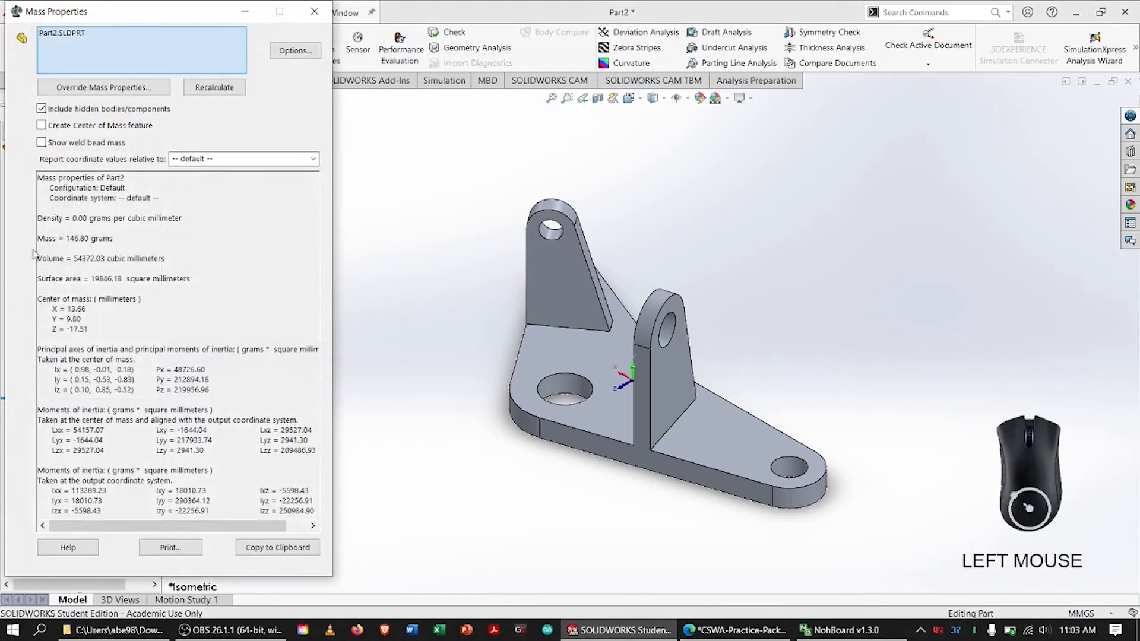